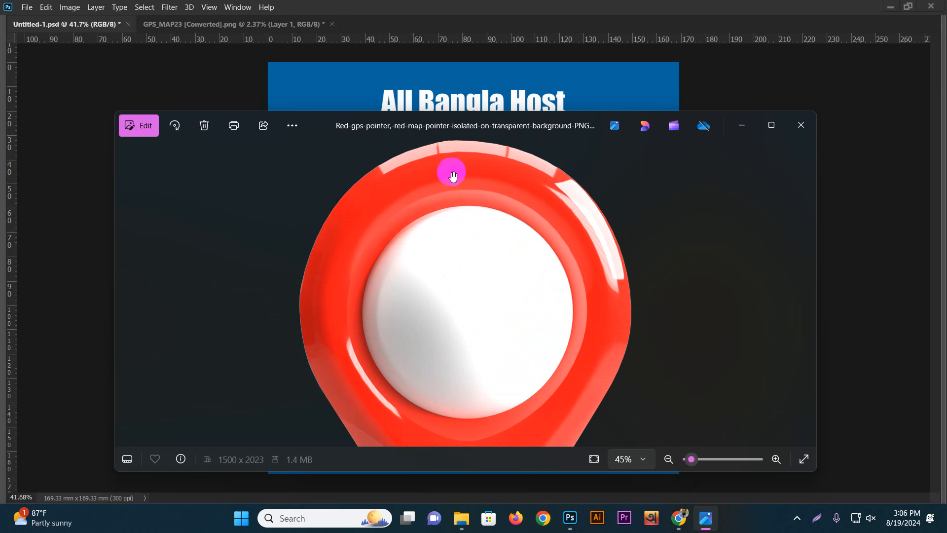
- Switch to Illustrator and start a new document
key("alt+Tab")
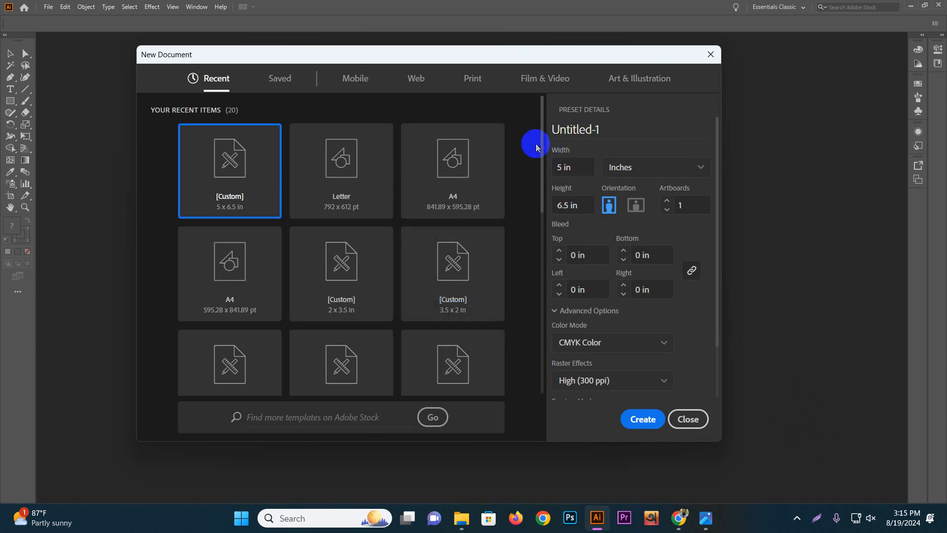
mouse_move(522, 58)
left_mouse_down()
mouse_move(529, 77)
mouse_move(535, 72)
left_mouse_up()
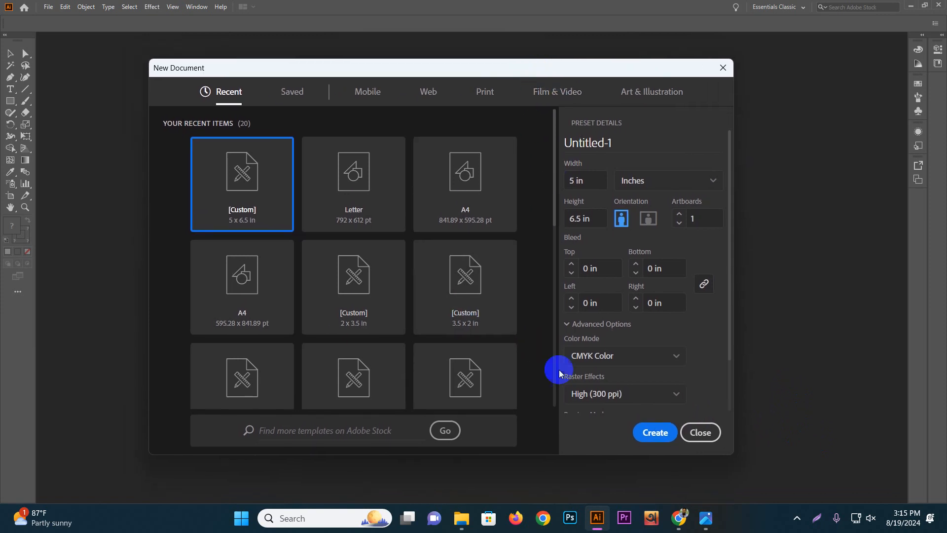
left_click(699, 431)
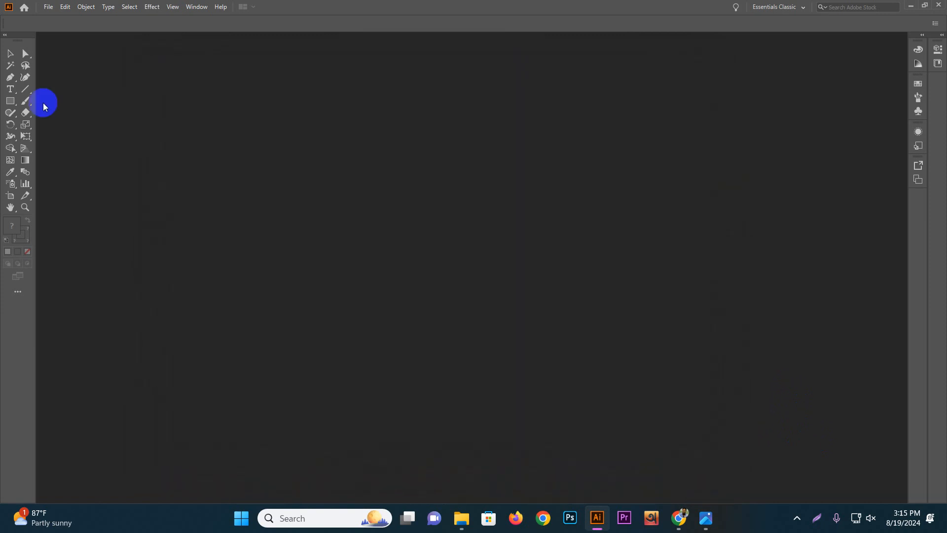
left_click(48, 7)
left_click(69, 20)
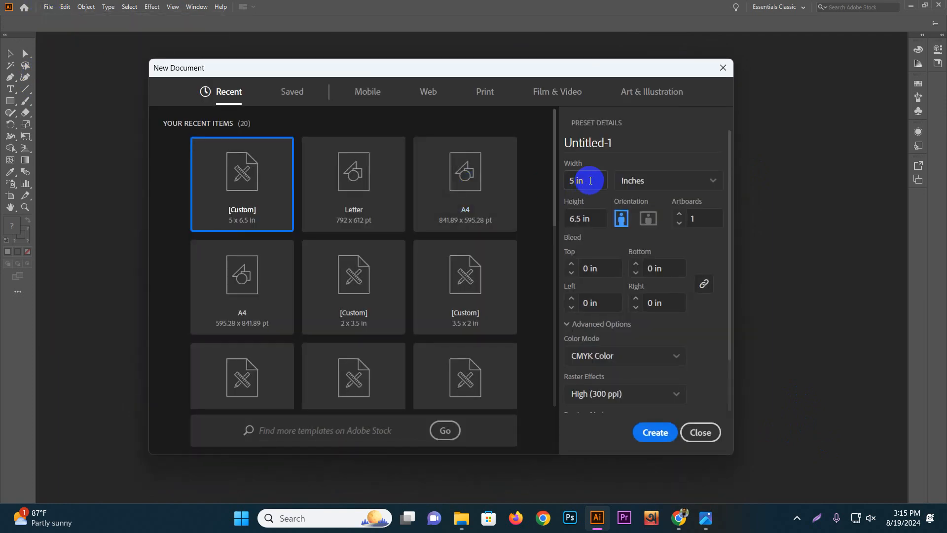
- Choose the A4 print preset for the new document and set its units to inches
double_click(597, 182)
left_click(487, 93)
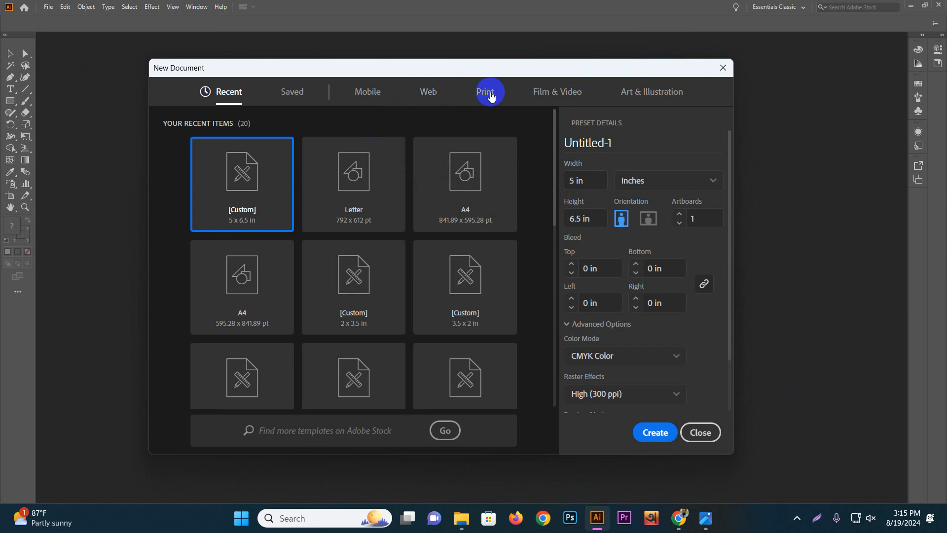
left_click(338, 186)
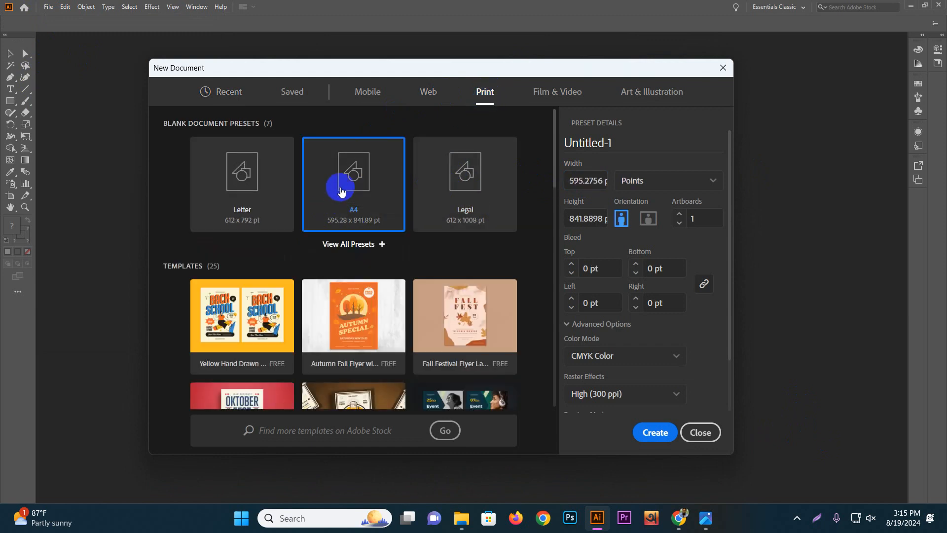
left_click(653, 185)
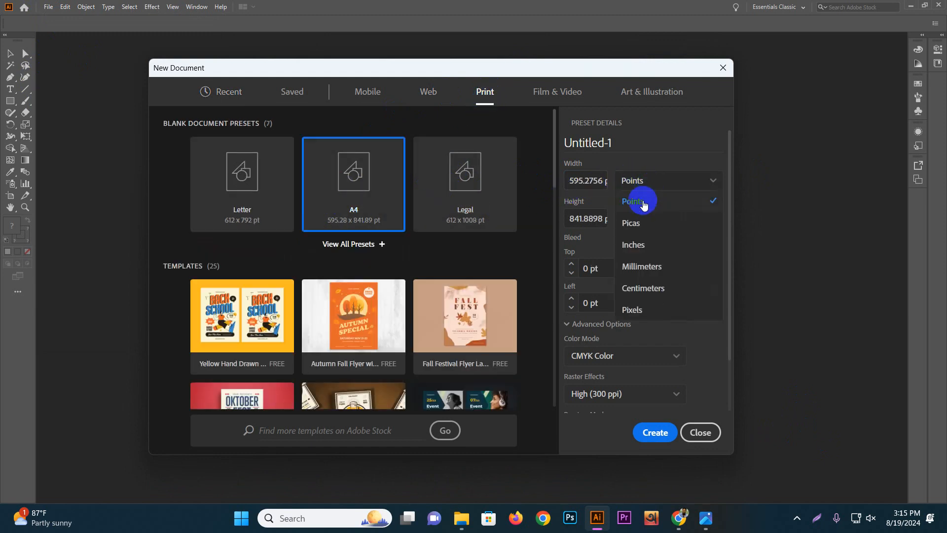
left_click(638, 246)
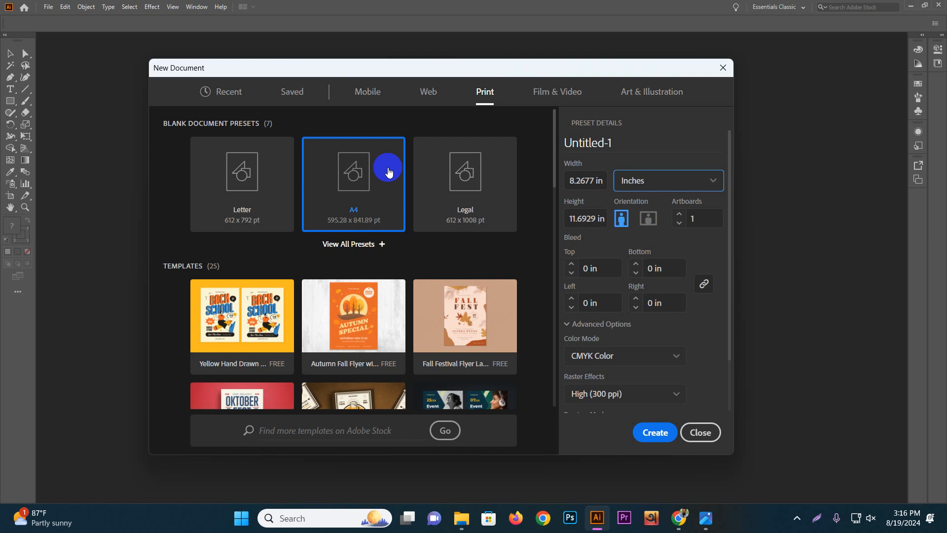
- Set the document to two landscape artboards with a 0.125 in bleed on all four sides
left_click(679, 215)
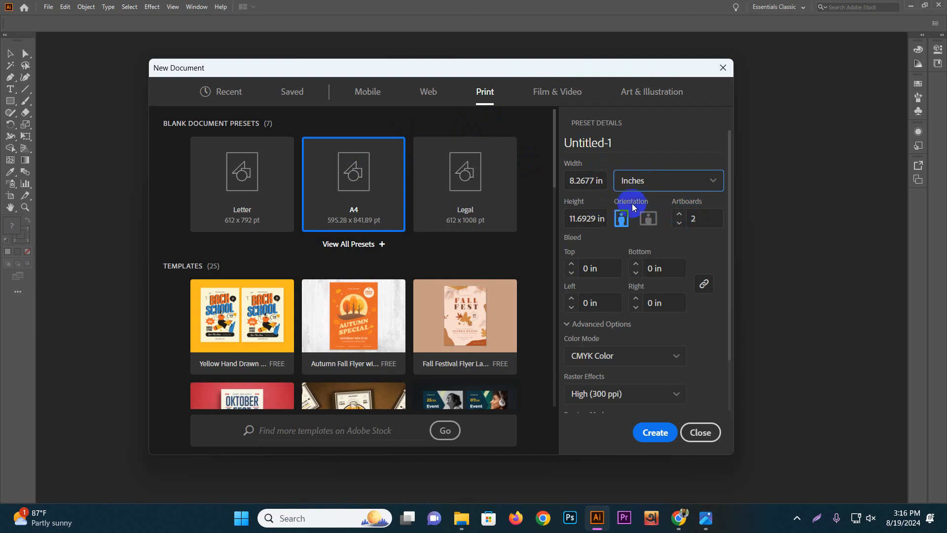
left_click(647, 217)
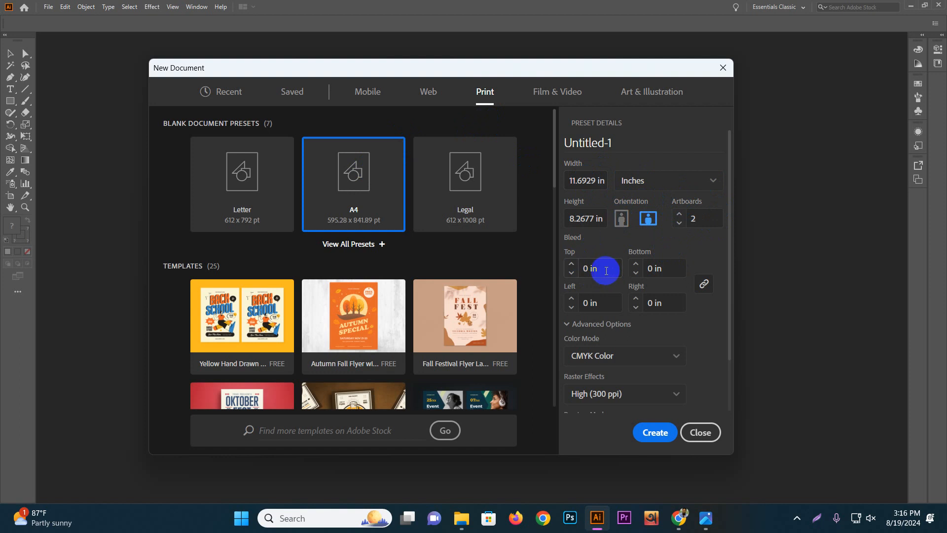
scroll(460, 346, "down", 5)
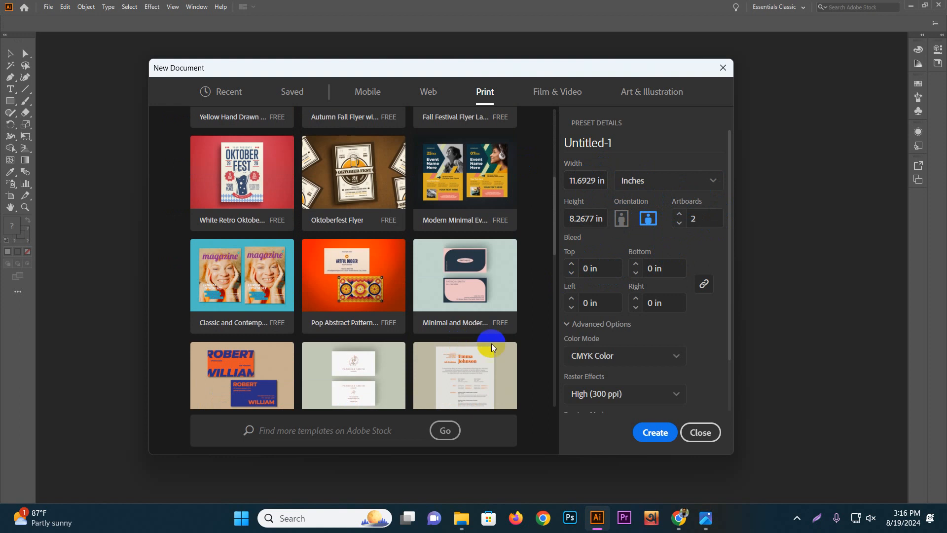
left_click(569, 264)
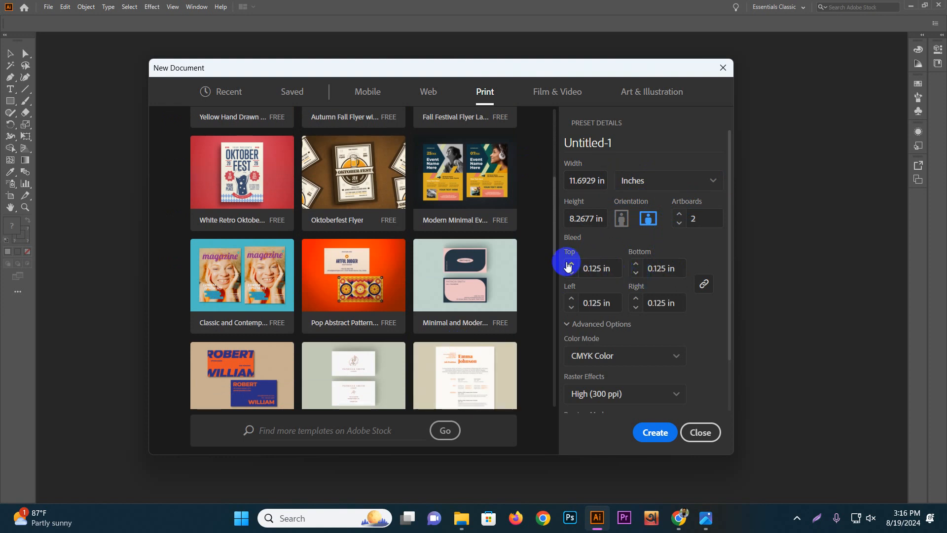
- In the additional document settings, arrange the two artboards by column, one above the other
scroll(689, 321, "down", 2)
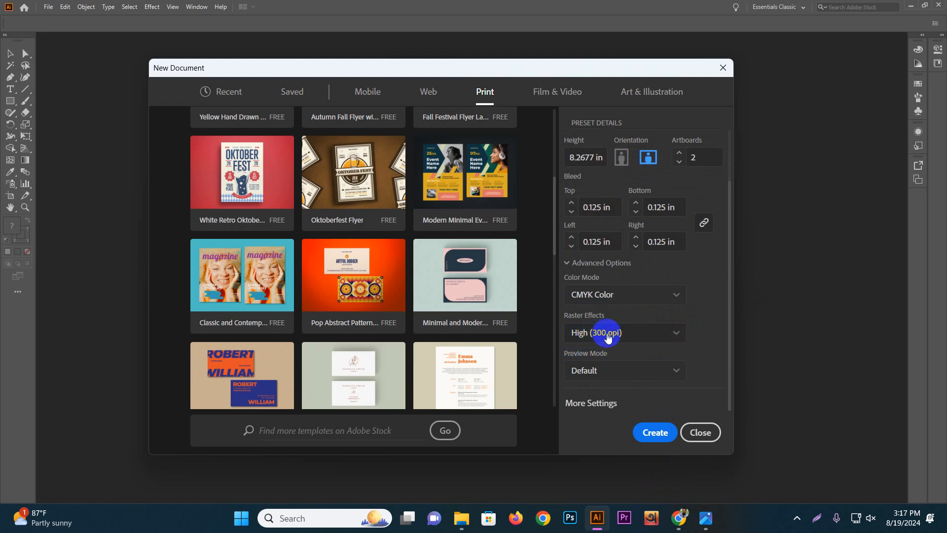
left_click(582, 403)
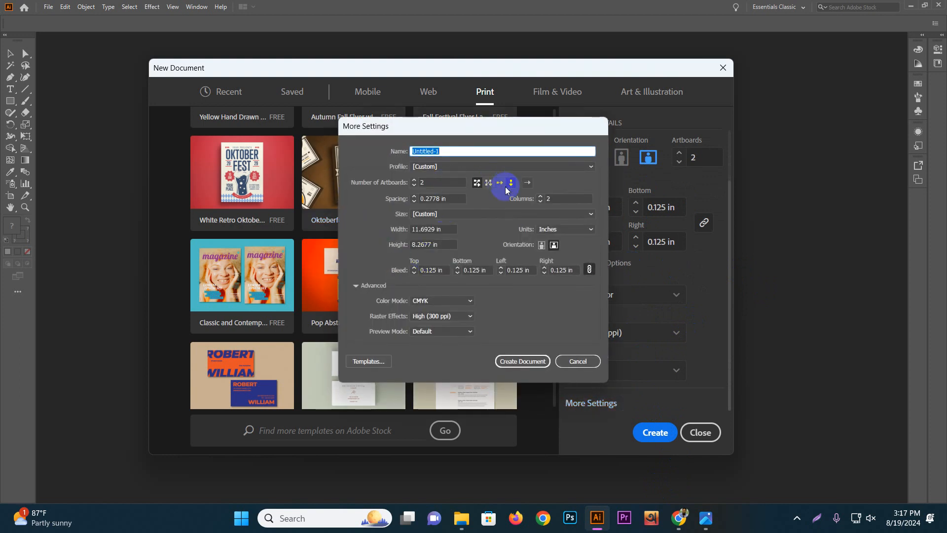
left_click(509, 183)
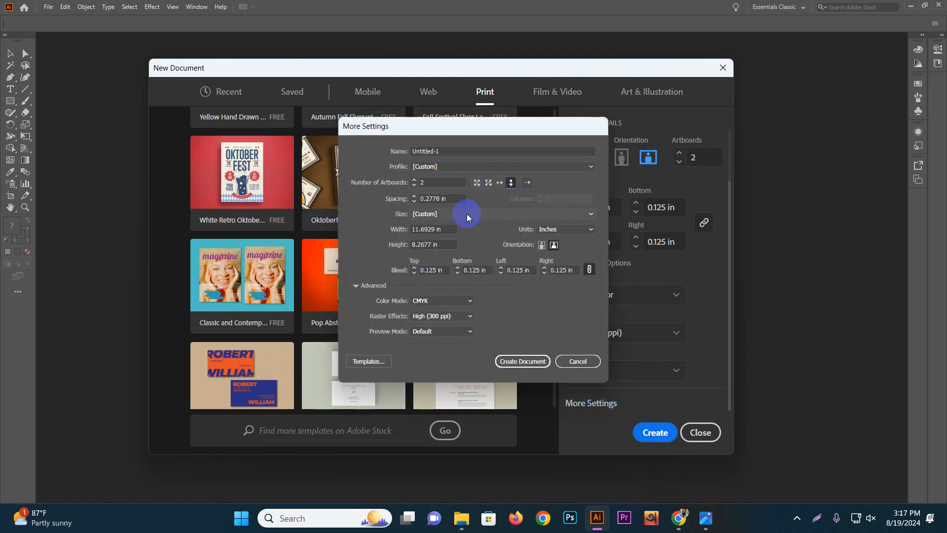
left_click(414, 186)
left_click(414, 179)
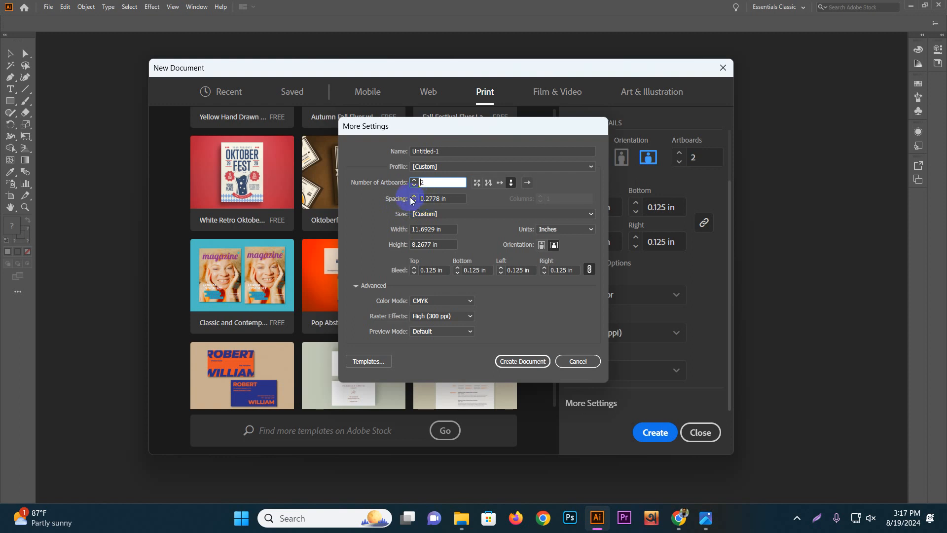
- Set the artboard spacing to 1 in and create the document
left_click(414, 196)
left_click(415, 196)
left_click(414, 195)
left_click(414, 195)
left_click(414, 196)
left_click(415, 196)
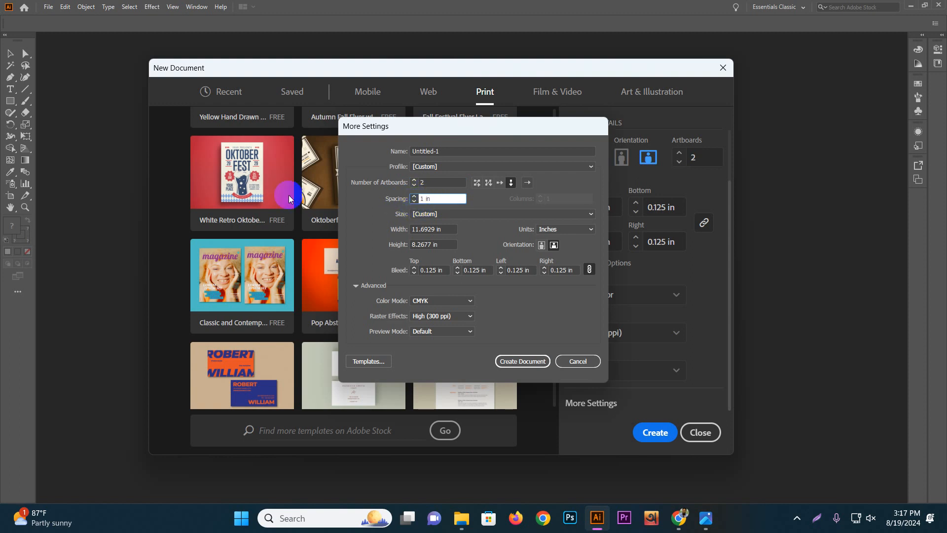
left_click(535, 356)
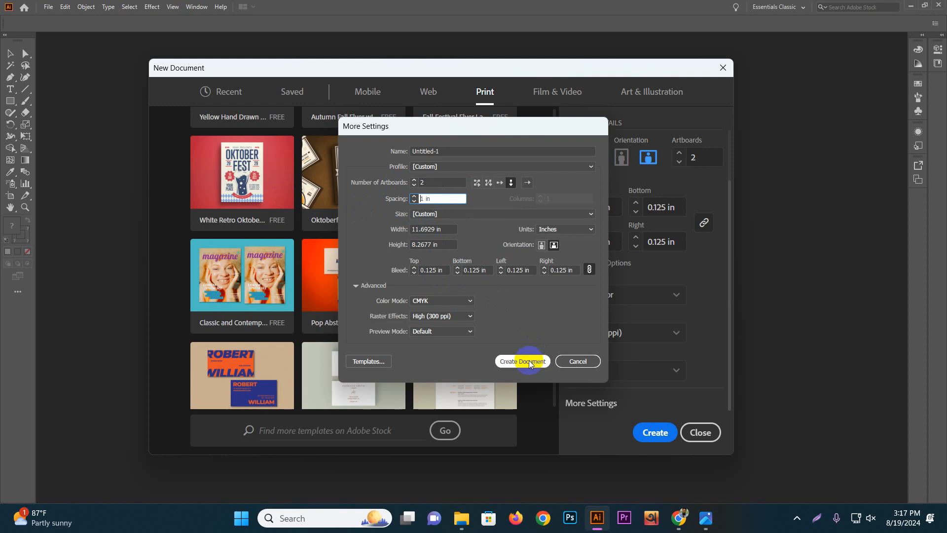
scroll(451, 222, "up", 4)
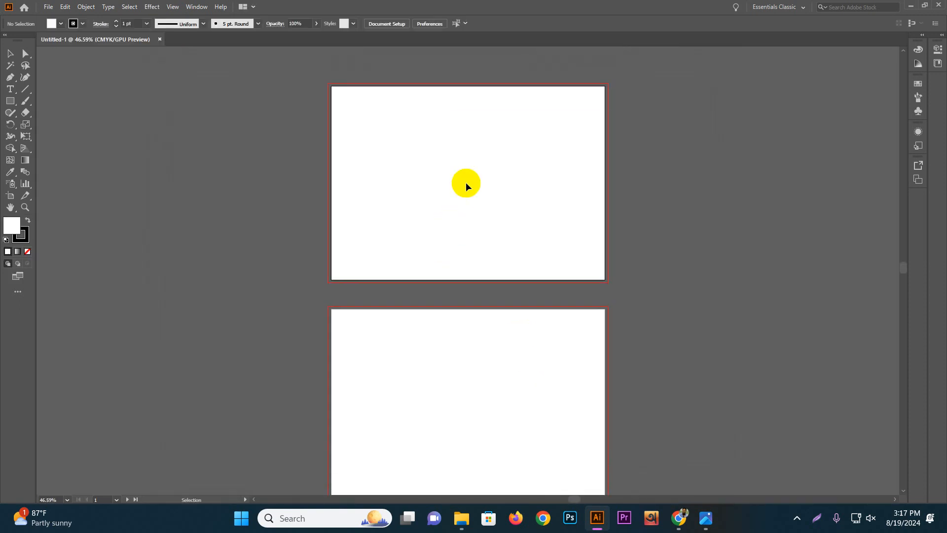
scroll(464, 187, "down", 6)
scroll(455, 201, "up", 2)
scroll(449, 195, "down", 2)
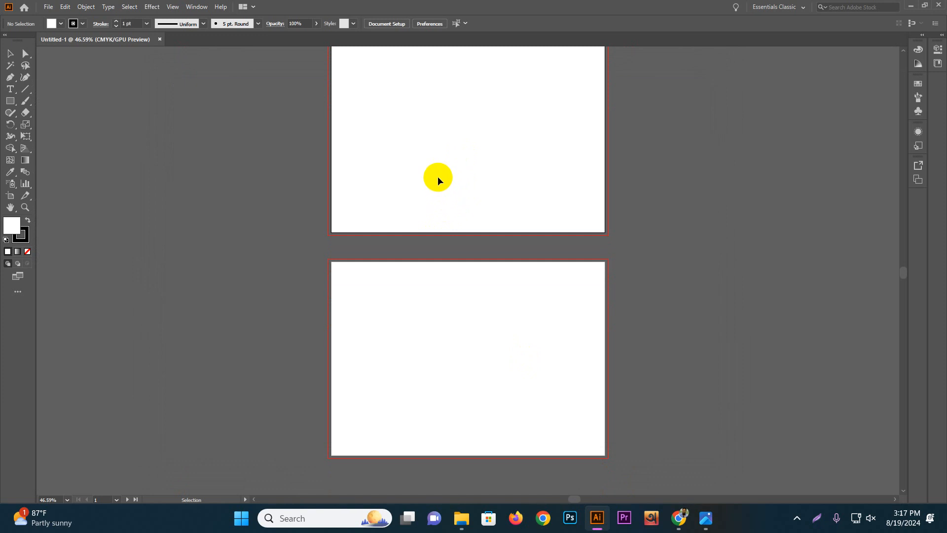
scroll(404, 143, "up", 3)
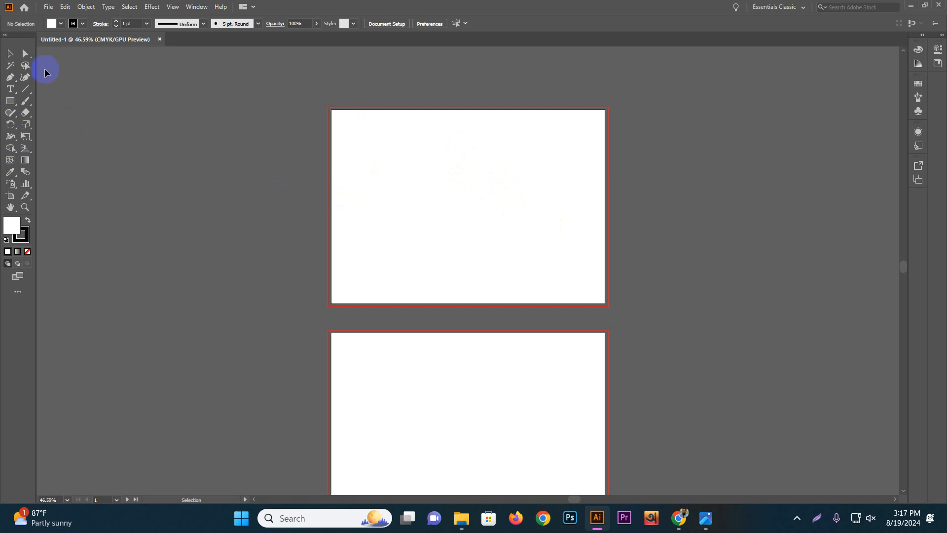
- Draw a rectangle of 11.6929 × 8.2677 in covering the whole upper artboard
left_click(12, 102)
left_click_drag(373, 212, 411, 202)
left_click_drag(443, 164, 387, 164)
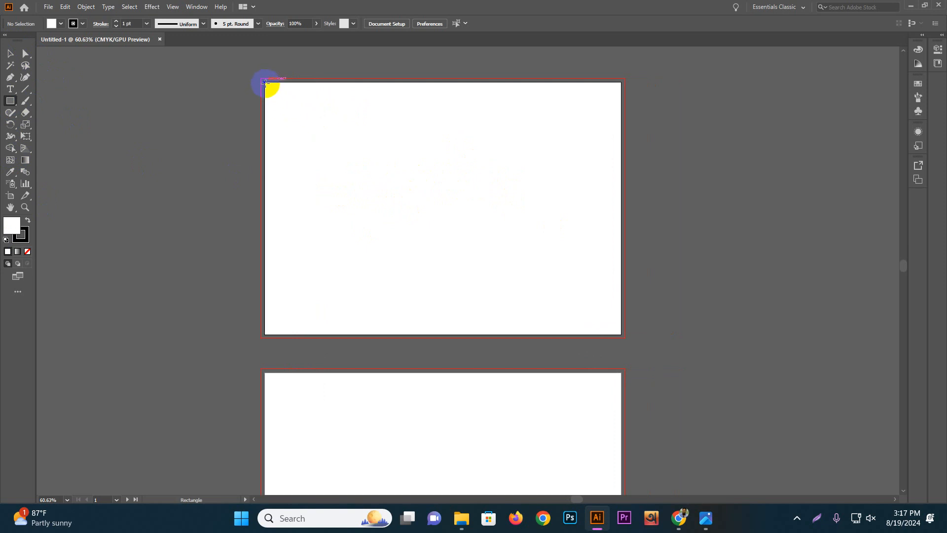
mouse_move(265, 82)
left_mouse_down()
mouse_move(323, 139)
mouse_move(623, 335)
left_mouse_up()
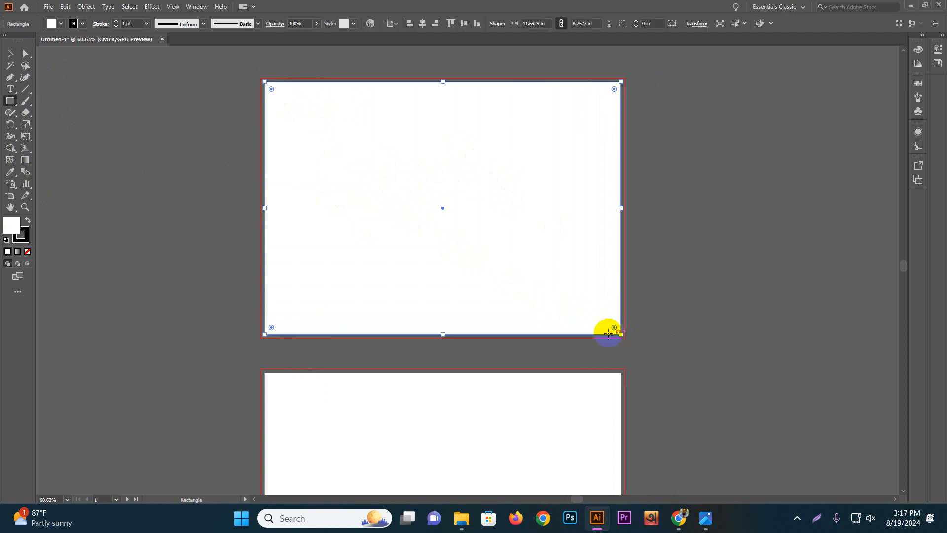
- Remove the stroke from the rectangle on the upper artboard, keeping its white fill
left_click(10, 54)
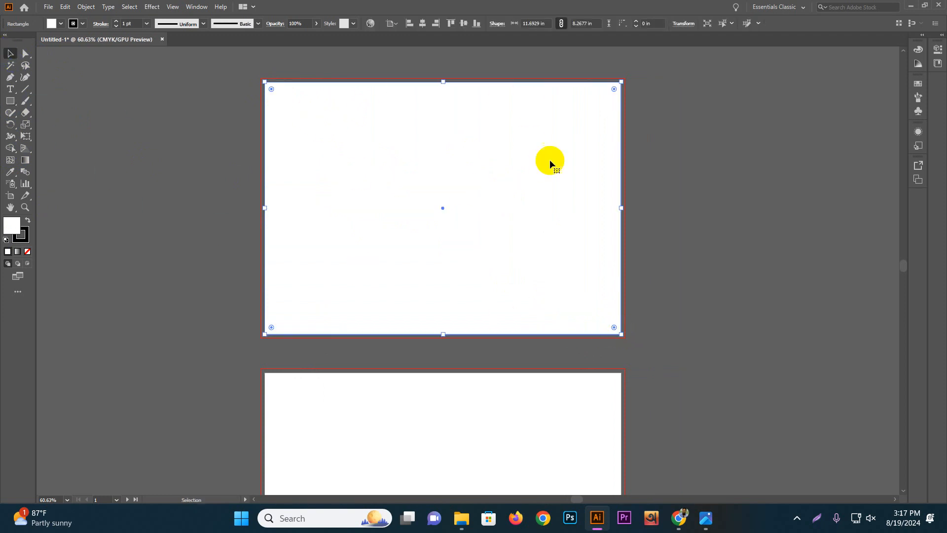
left_click(84, 24)
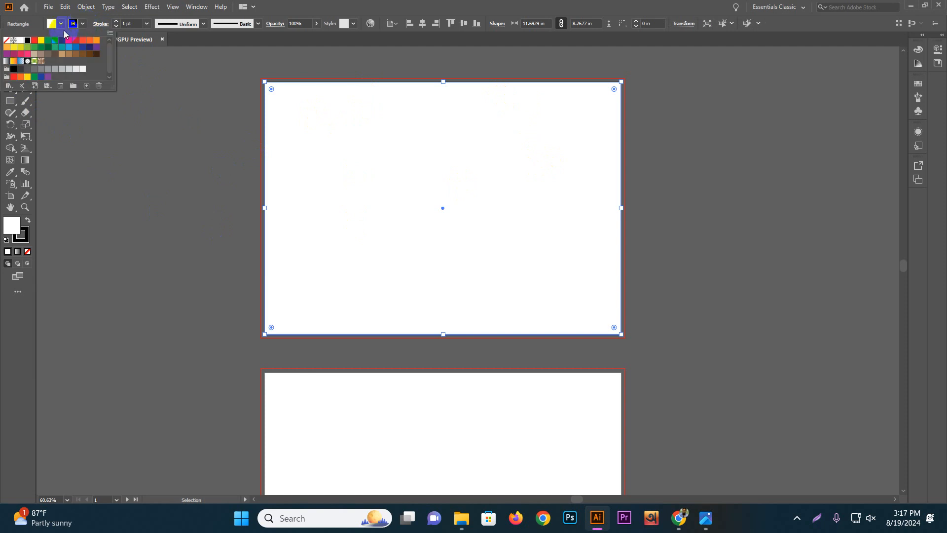
left_click(6, 41)
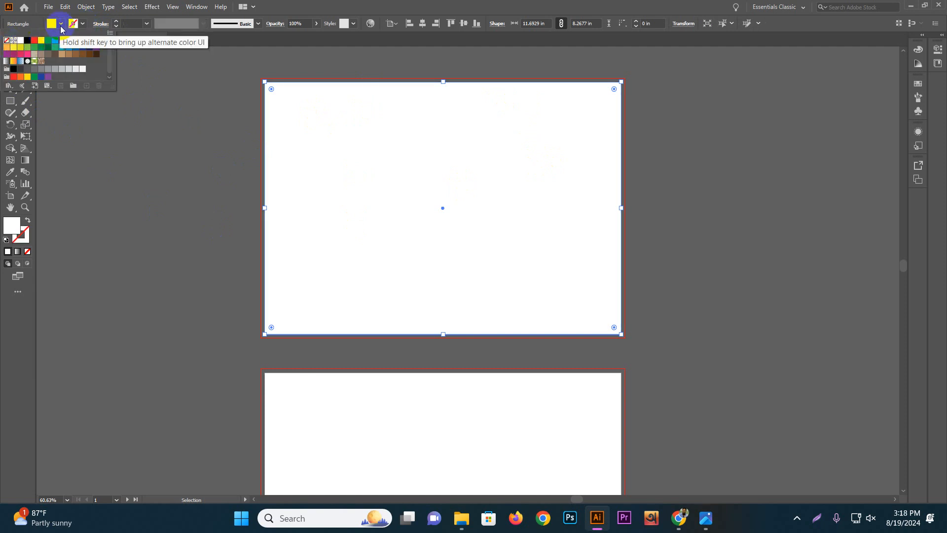
left_click(167, 106)
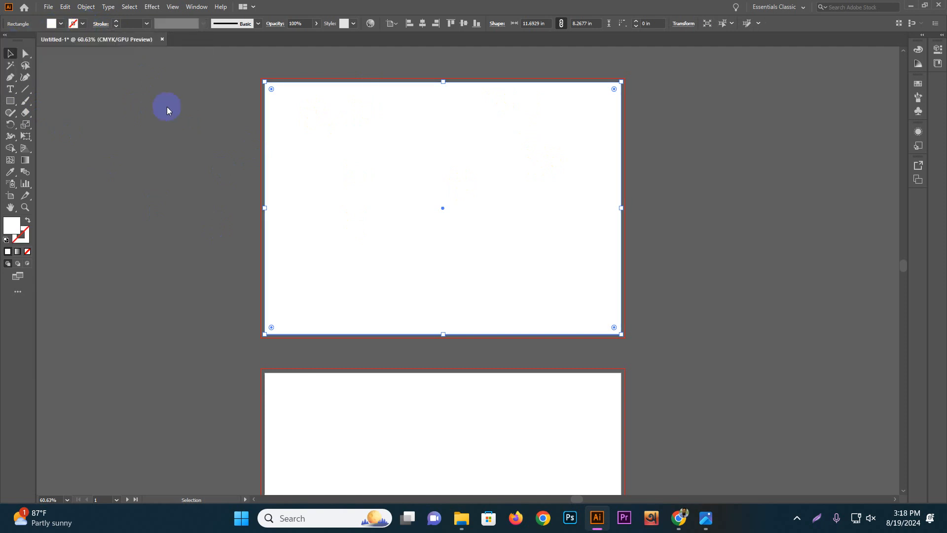
left_click(218, 115)
left_click(396, 131)
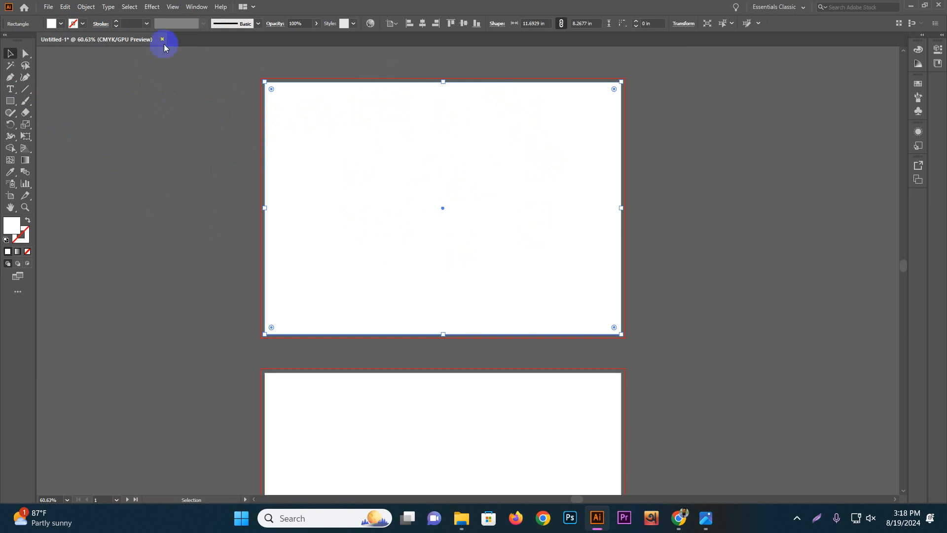
- Split the rectangle into a grid of one row and three columns with a 0 in gutter, and deselect the result
left_click(86, 7)
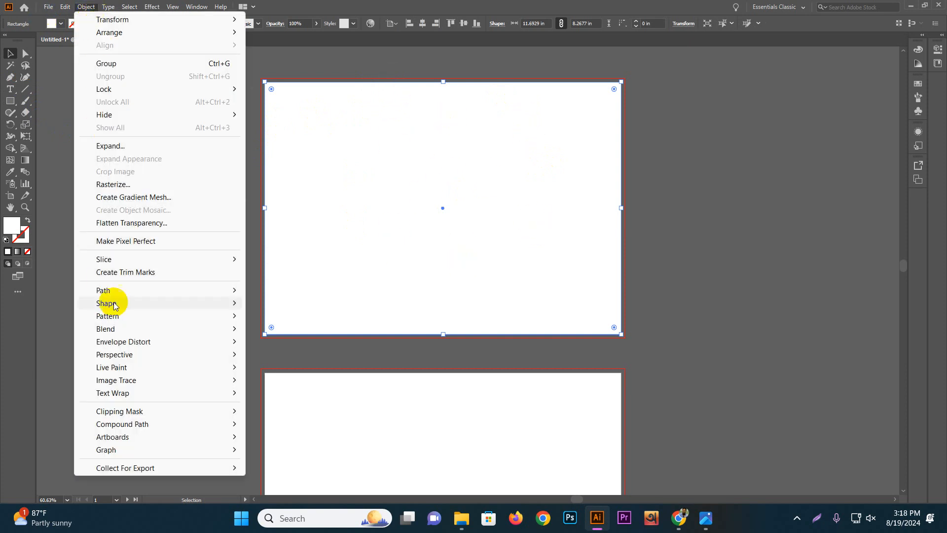
mouse_move(118, 291)
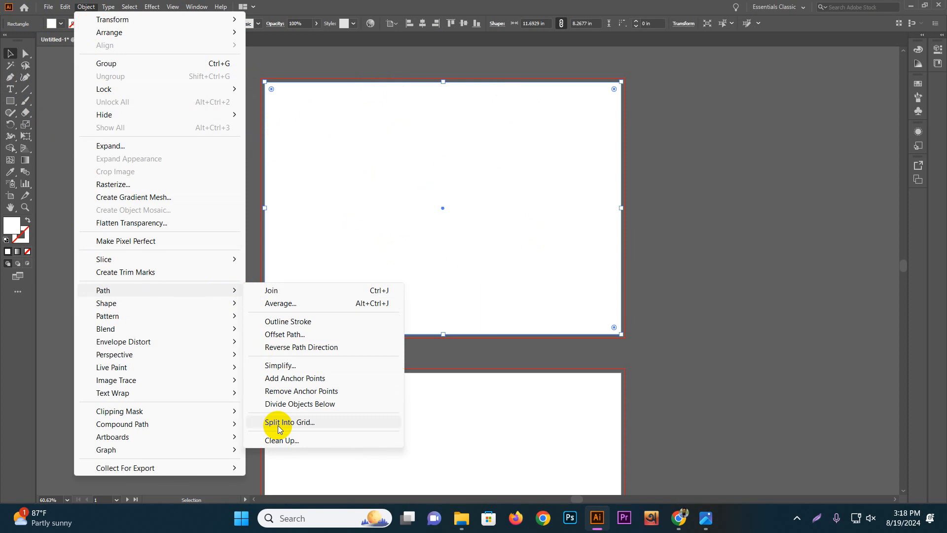
left_click(290, 422)
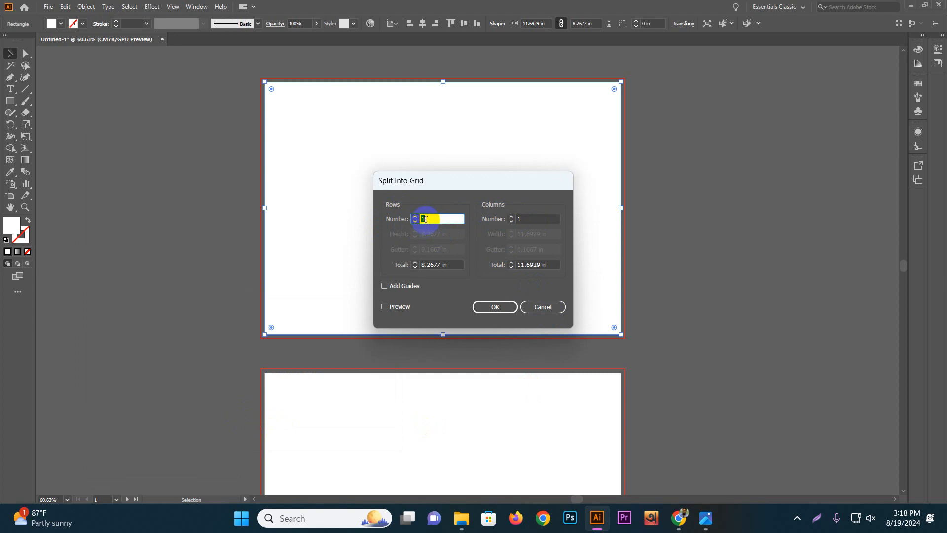
left_click(512, 216)
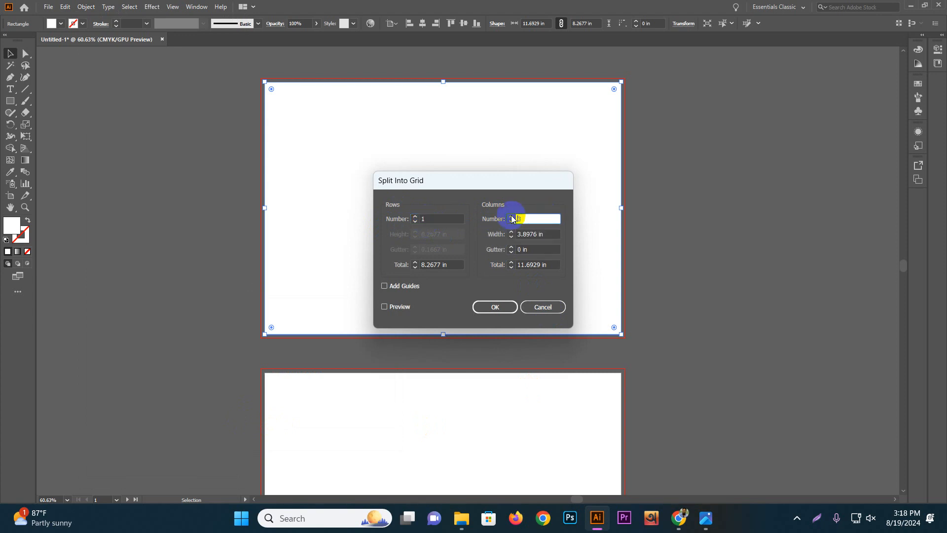
left_click(511, 216)
left_click(525, 249)
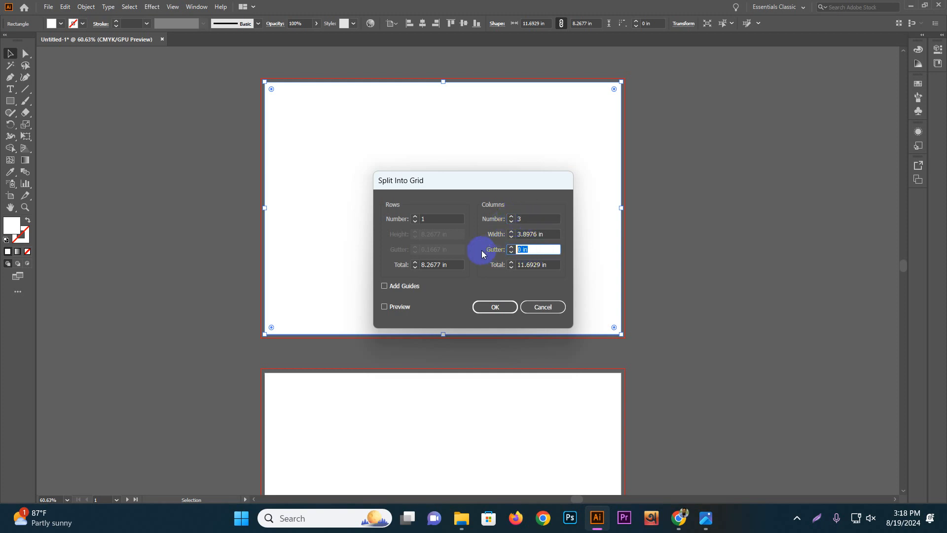
left_click(500, 306)
left_click(498, 310)
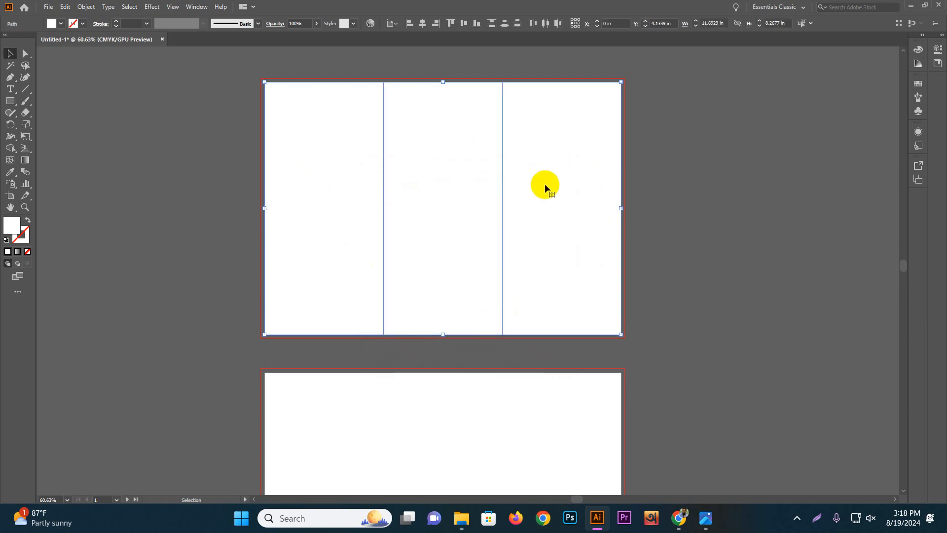
left_click(646, 188)
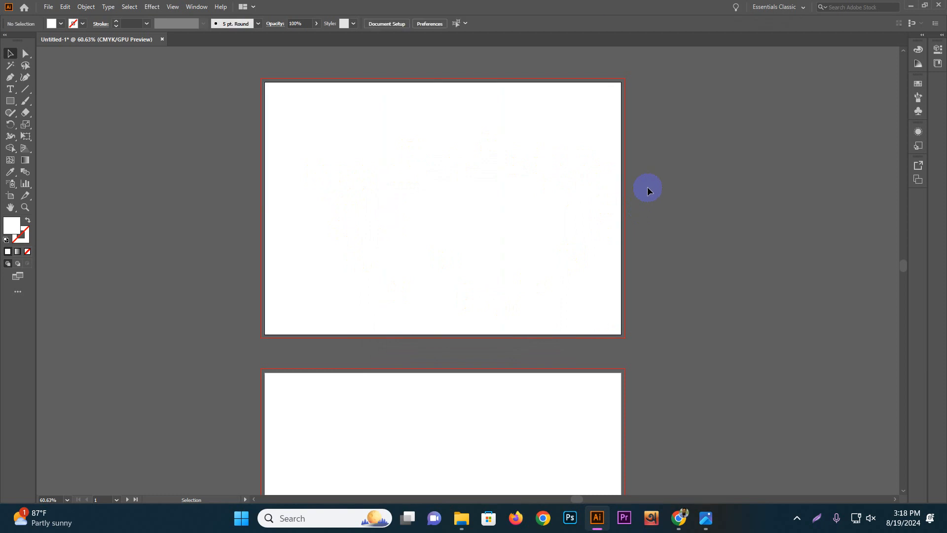
- Offset the path of the left panel on the upper artboard by -0.25 in, using a miter limit of 4, and deselect
left_click(340, 145)
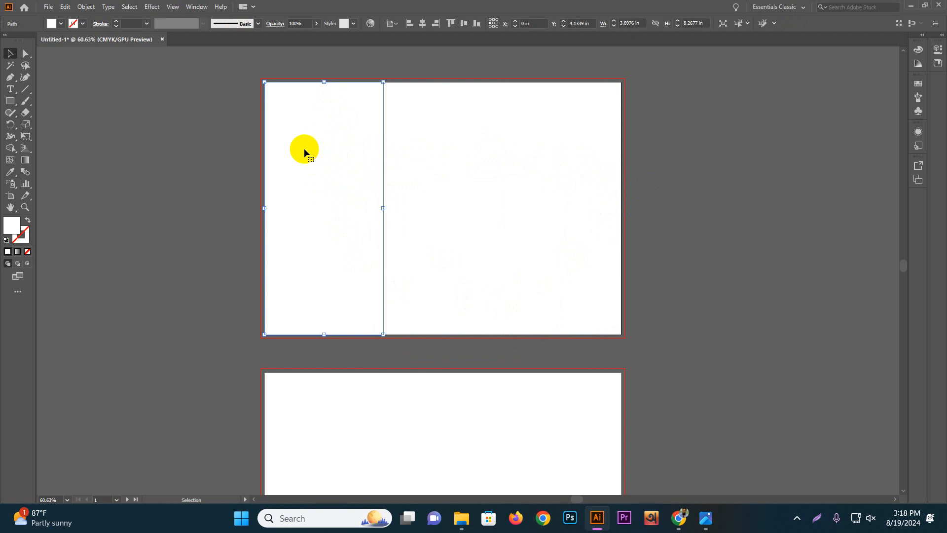
left_click(86, 6)
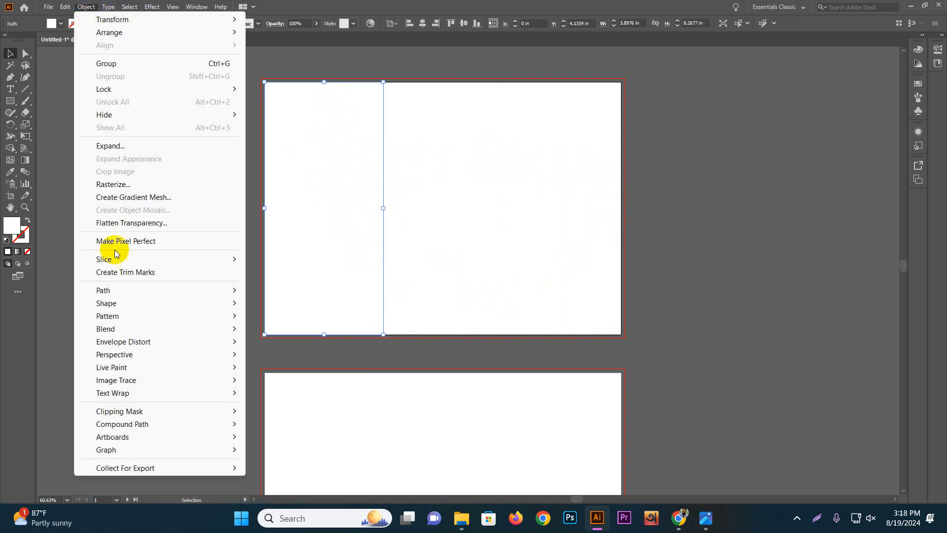
mouse_move(129, 291)
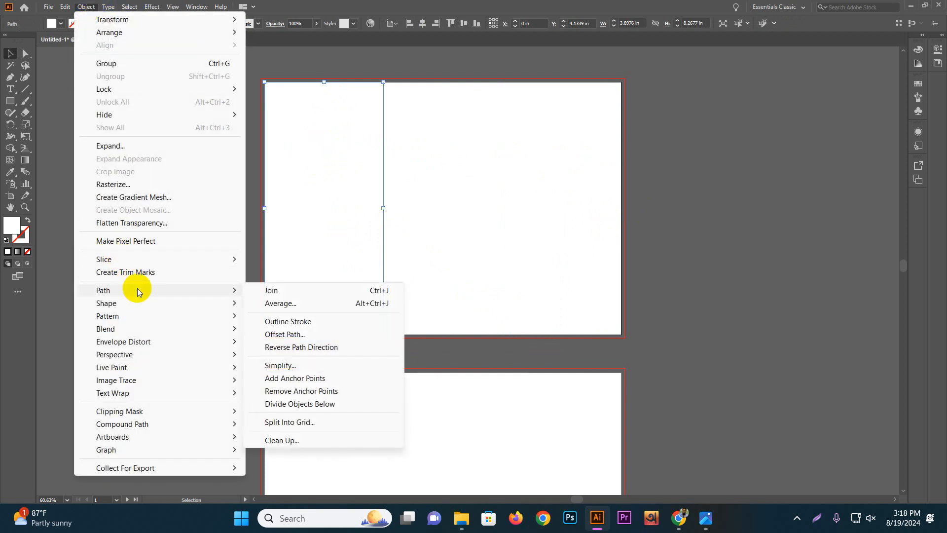
left_click(298, 335)
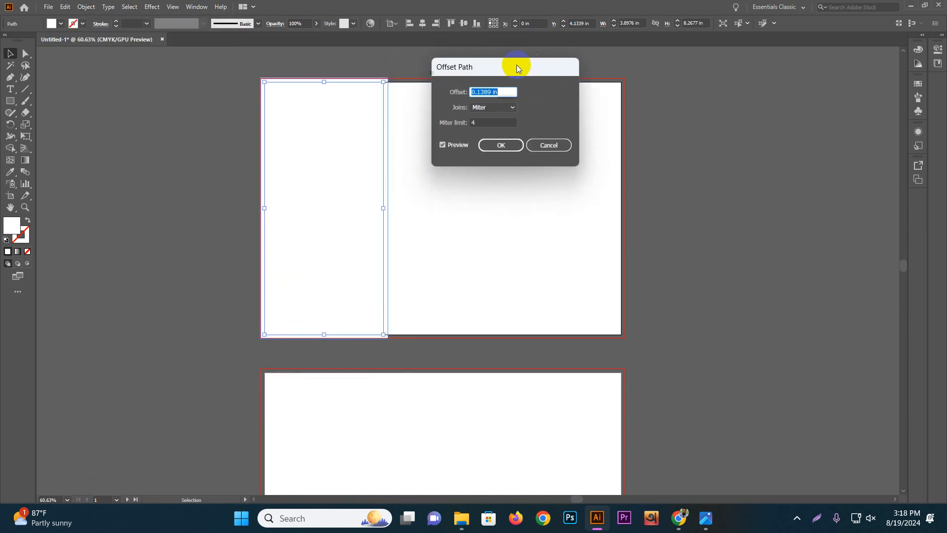
type("-0.25")
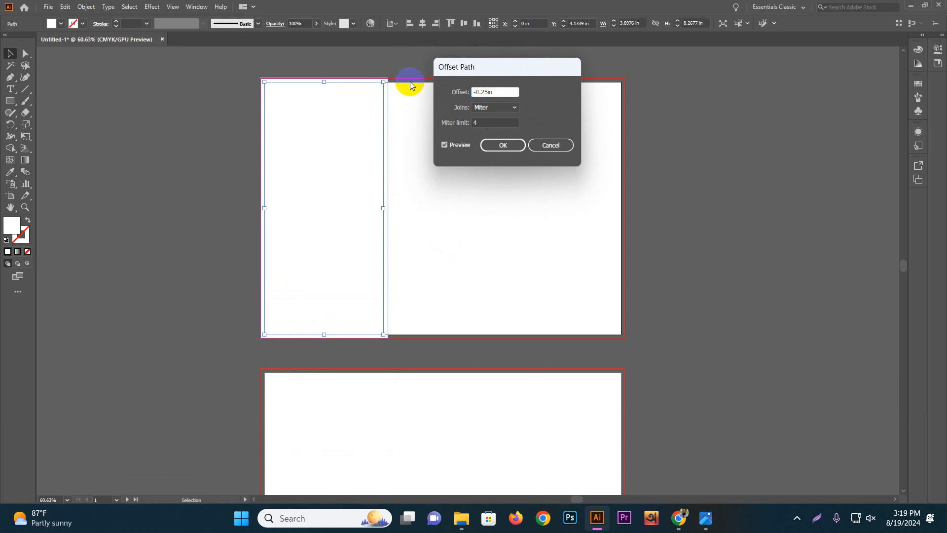
left_click(506, 122)
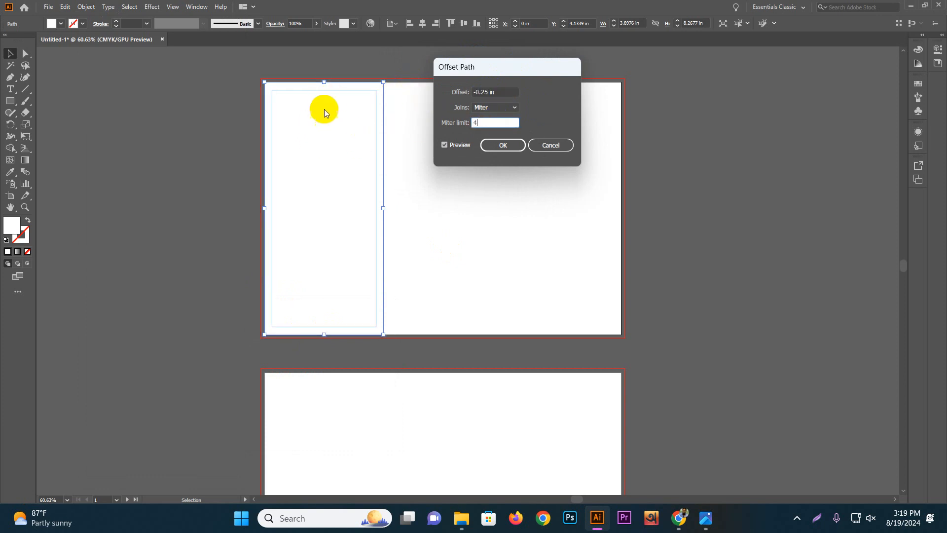
left_click(505, 146)
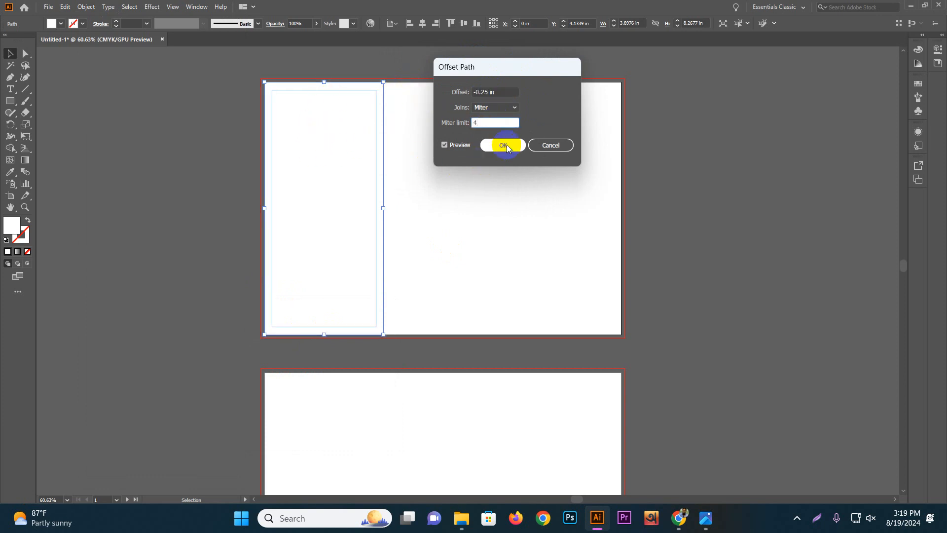
left_click(661, 152)
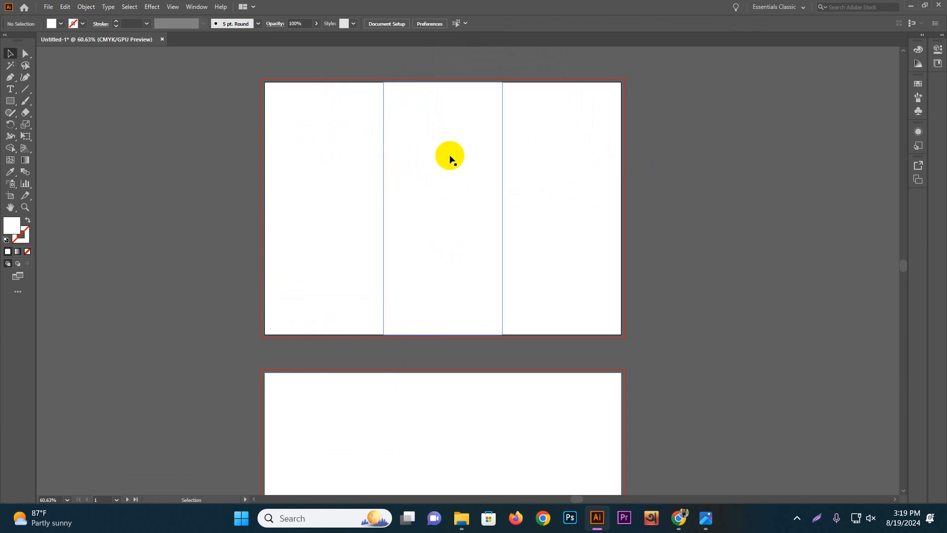
- Create an inset rectangle in the middle panel with a path offset of -0.25 in
left_click(450, 156)
left_click(86, 6)
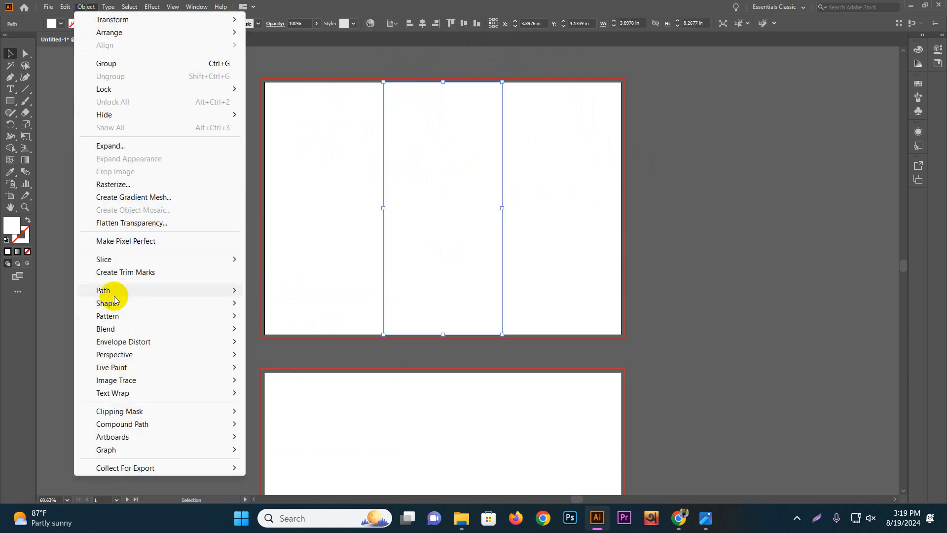
mouse_move(114, 294)
left_click(302, 335)
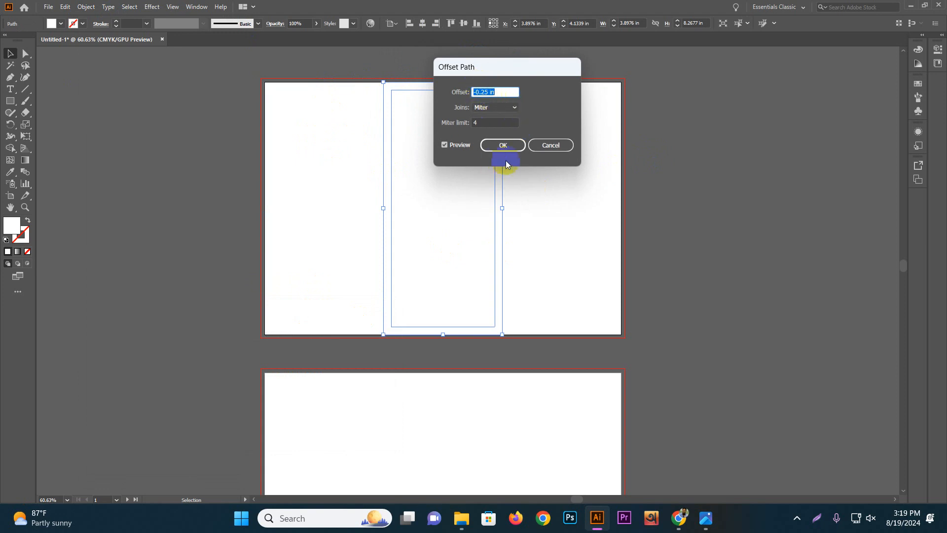
left_click(500, 147)
- Add a -0.25 in path offset inside the right panel and deselect the result
left_click(548, 156)
left_click(85, 8)
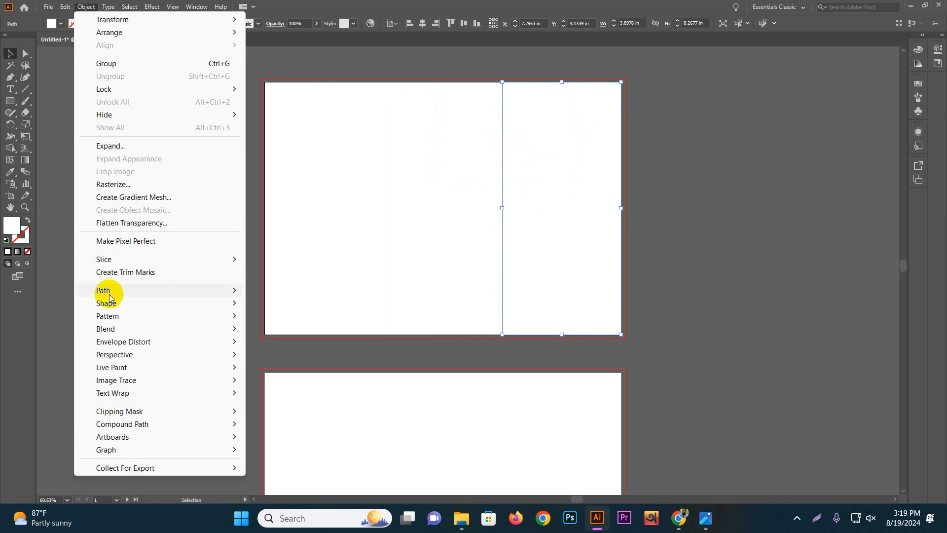
mouse_move(105, 292)
left_click(292, 334)
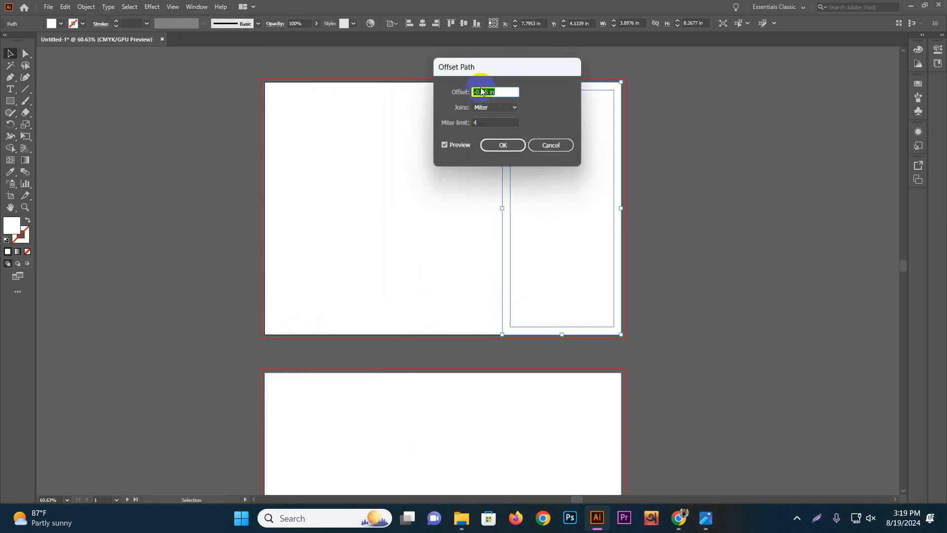
left_click(502, 145)
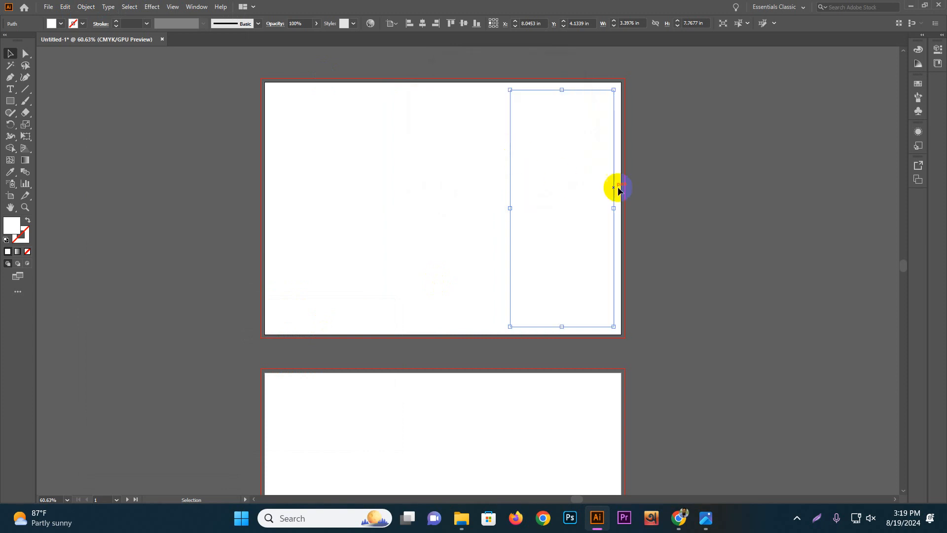
left_click(656, 187)
- Convert all three panels and their inset rectangles on the upper artboard into guides
left_click_drag(226, 80, 726, 301)
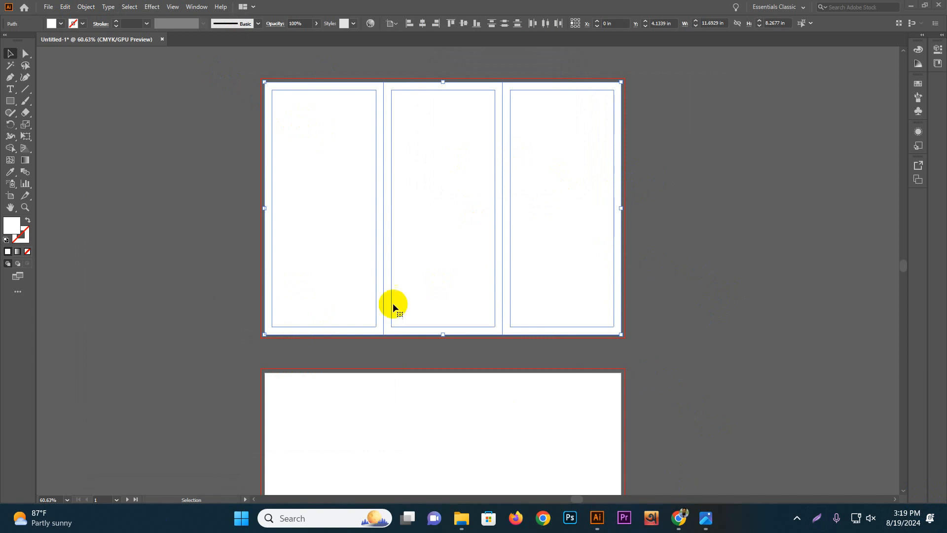
right_click(383, 154)
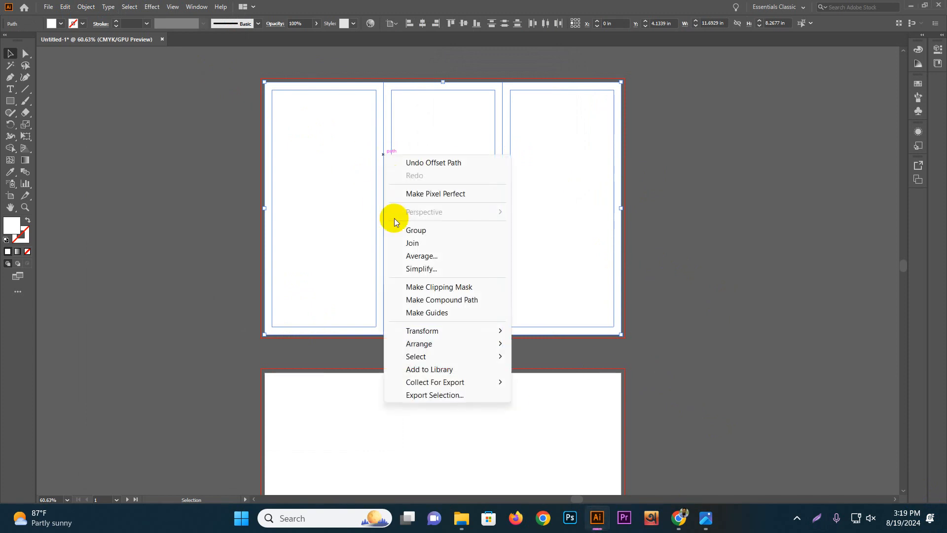
left_click(443, 314)
left_click(216, 205)
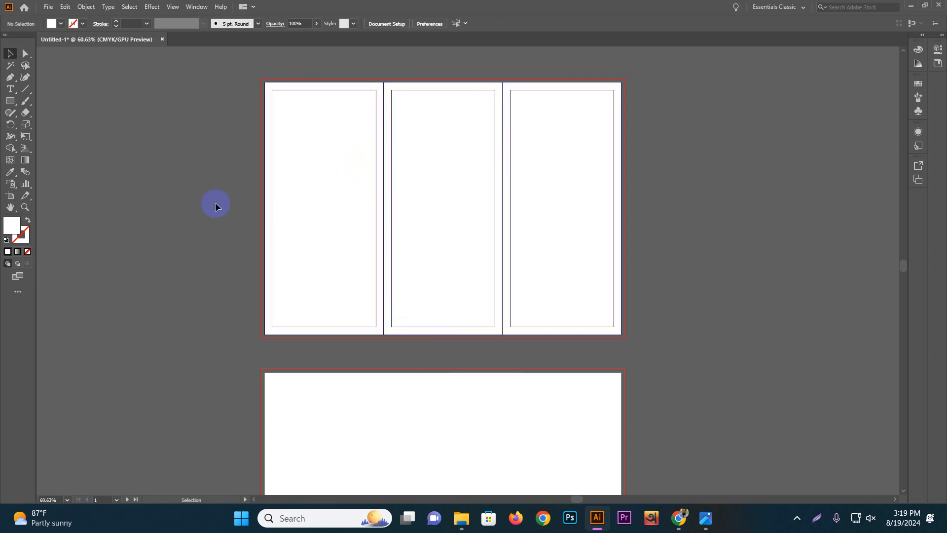
- Copy the full set of panel and margin guides from the upper artboard onto the lower artboard, aligned to its edges
left_click_drag(237, 148, 639, 206)
left_click_drag(515, 234, 514, 200)
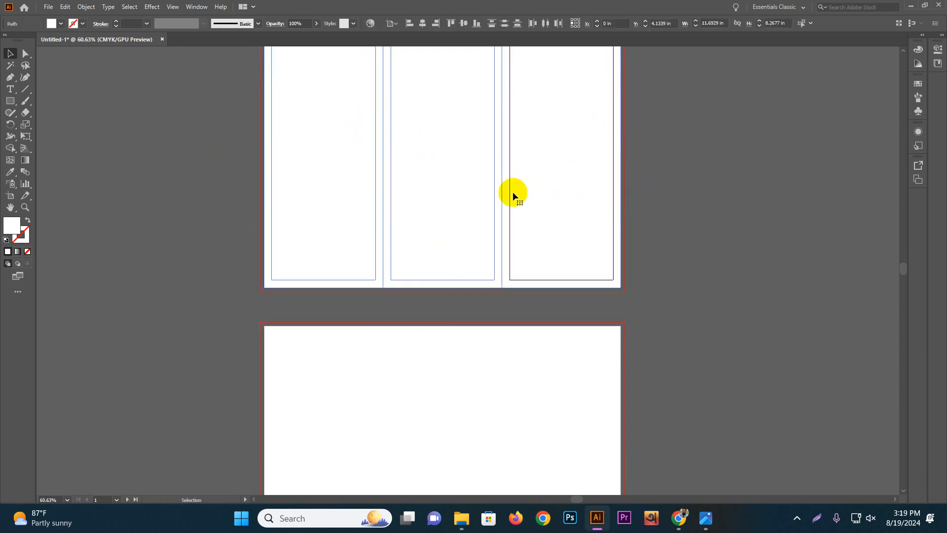
left_click_drag(548, 245, 488, 465)
scroll(608, 360, "down", 3)
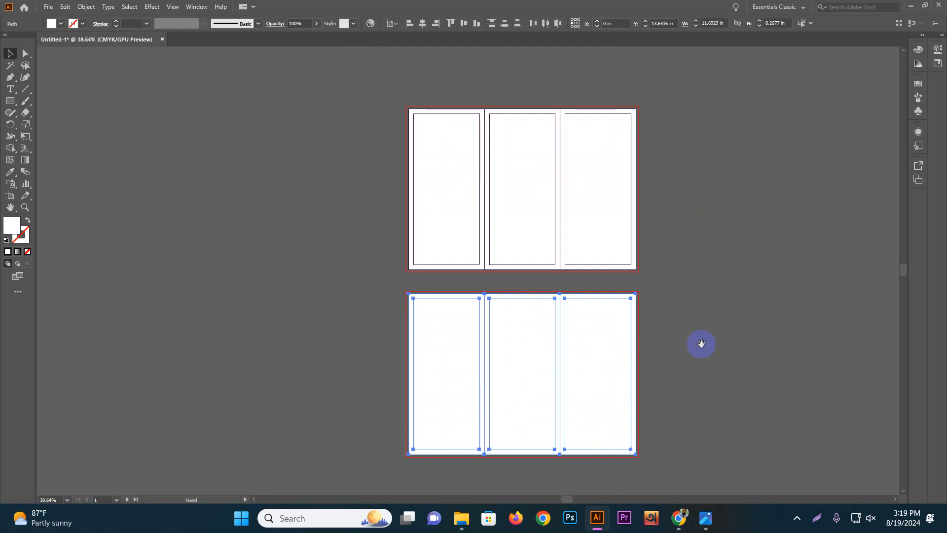
left_click_drag(697, 348, 556, 341)
left_click(557, 342)
- Lock the guides on both artboards
right_click(415, 227)
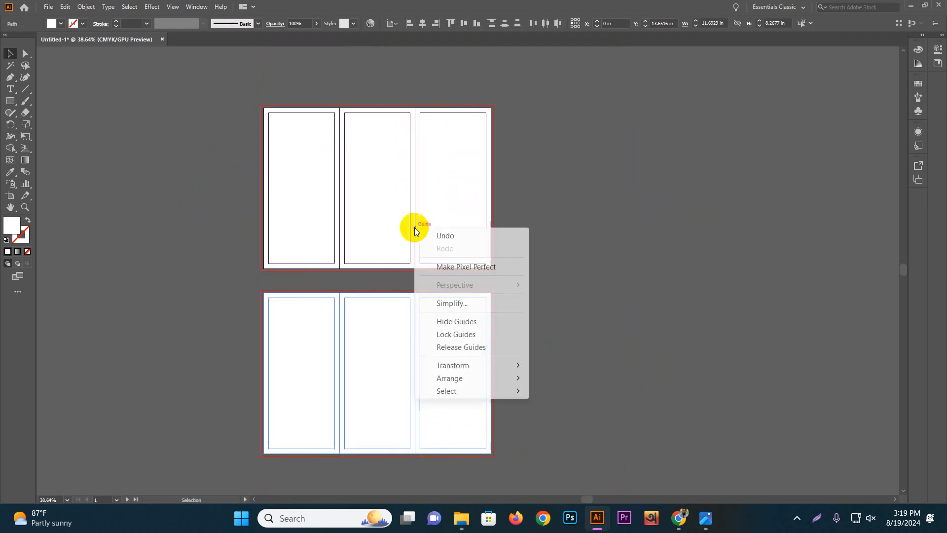
left_click(461, 347)
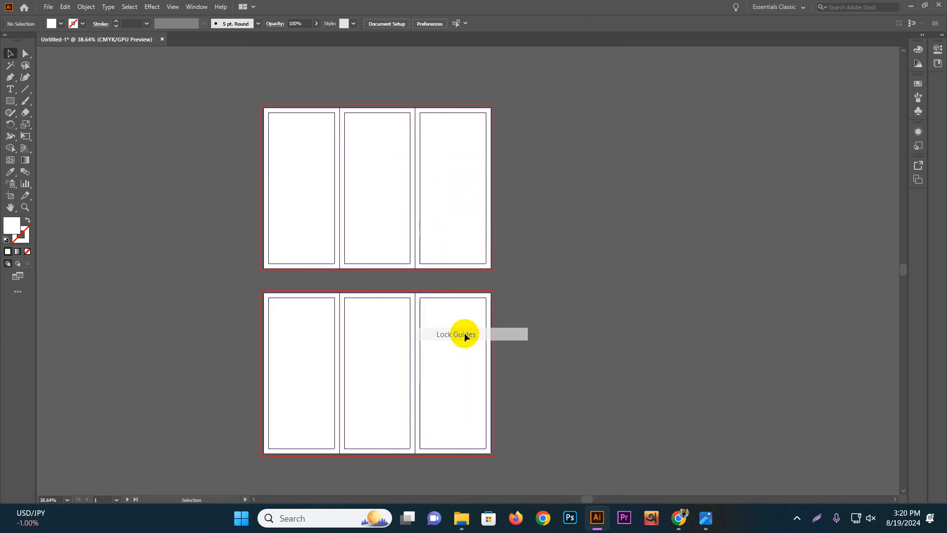
left_click(559, 282)
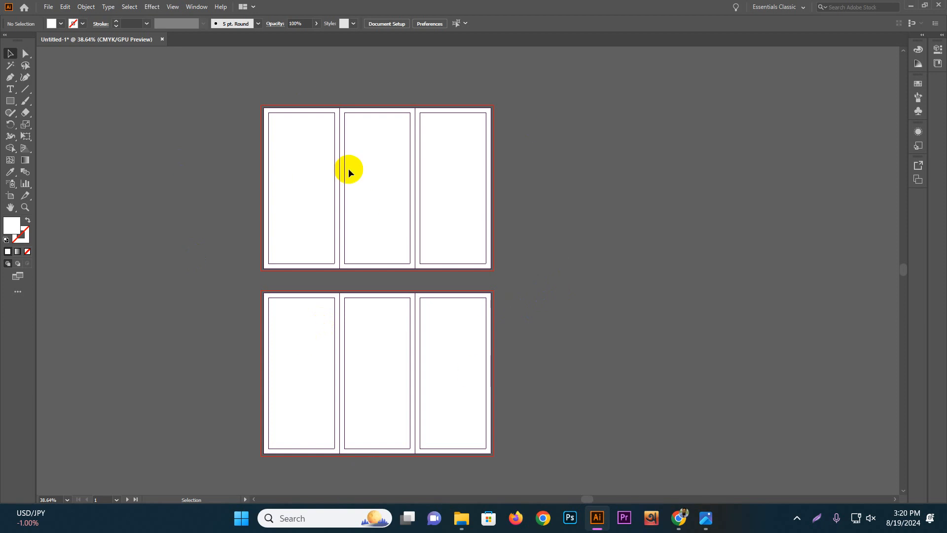
scroll(345, 148, "up", 3)
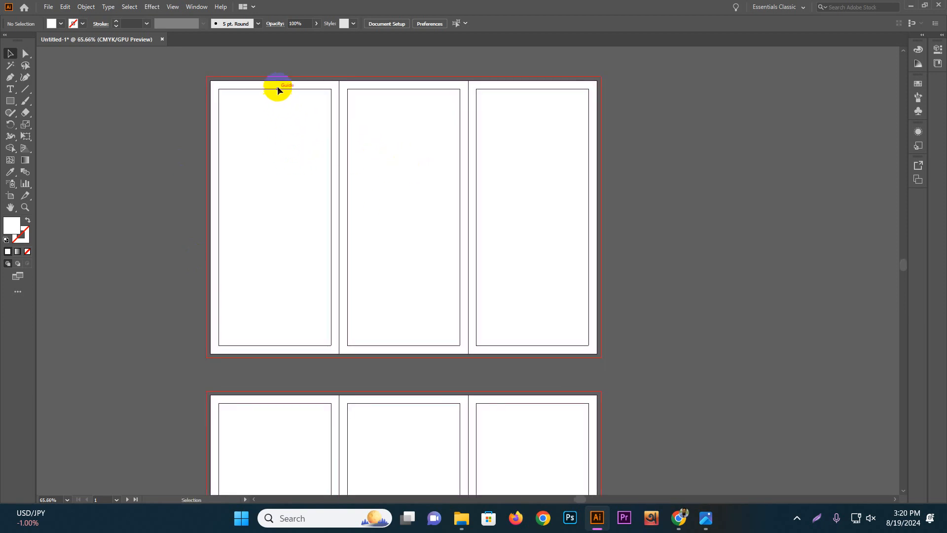
left_click(86, 7)
mouse_move(128, 290)
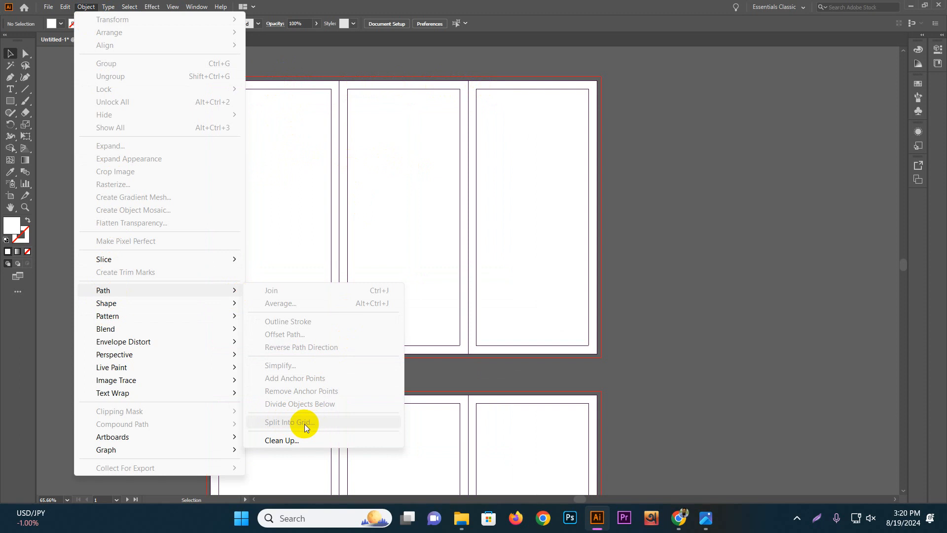
key("Escape")
key("Escape")
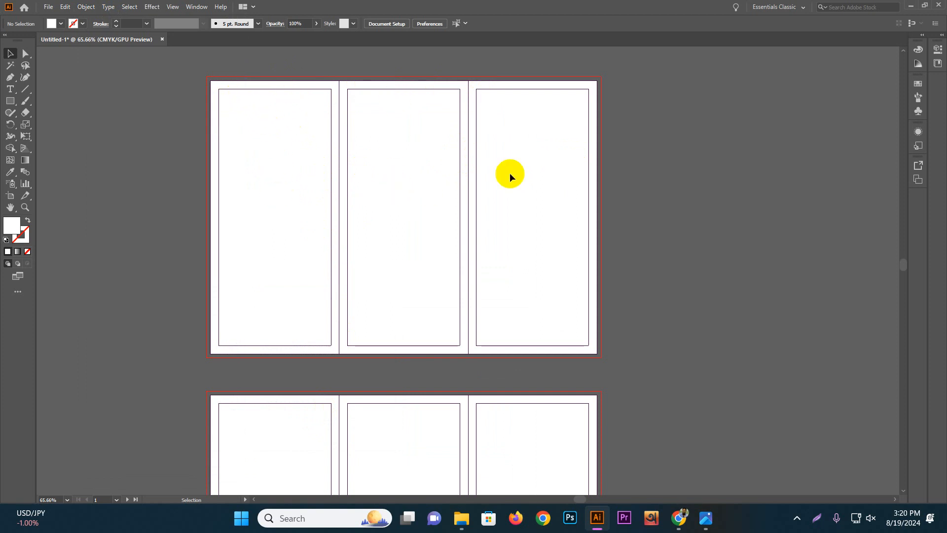
scroll(425, 188, "down", 5)
scroll(383, 191, "up", 1)
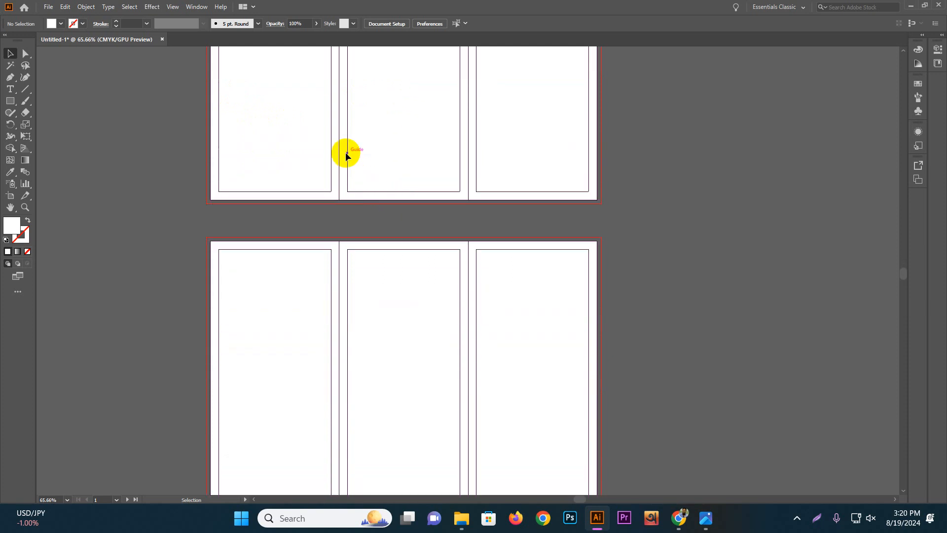
right_click(346, 153)
left_click(403, 262)
scroll(331, 253, "down", 2)
scroll(252, 206, "up", 5)
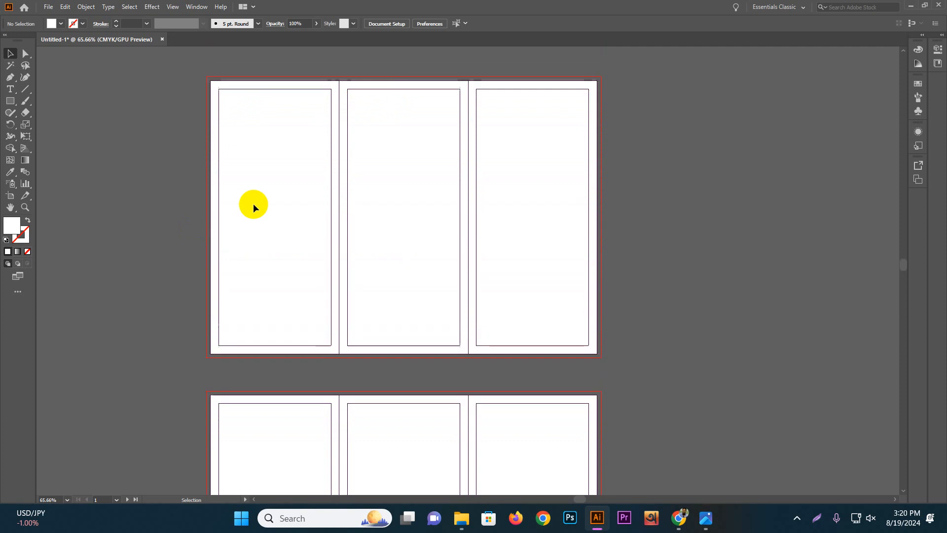
- Draw a white rectangle of about 12.0 × 8.52 in over the upper artboard out to its bleed edges, and deselect it
scroll(253, 203, "up", 2)
left_click(10, 101)
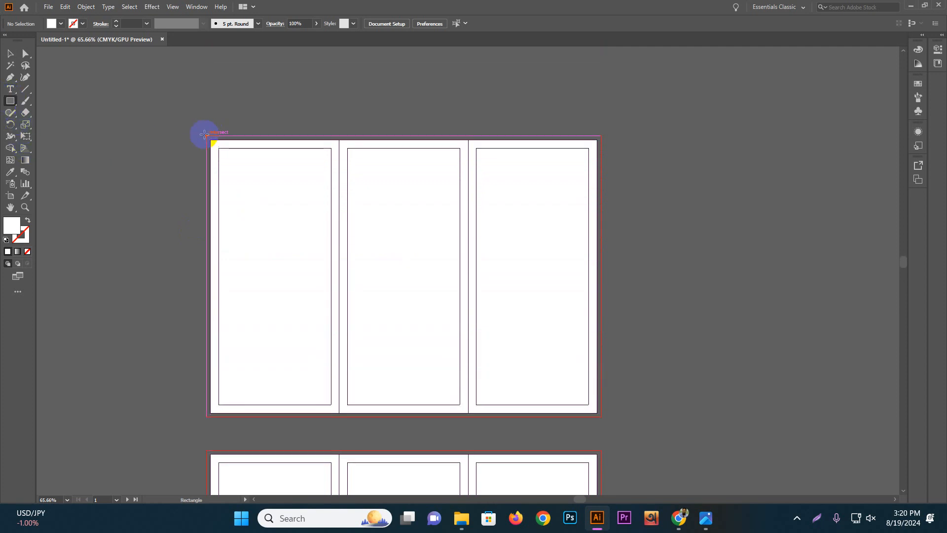
left_click_drag(206, 135, 602, 416)
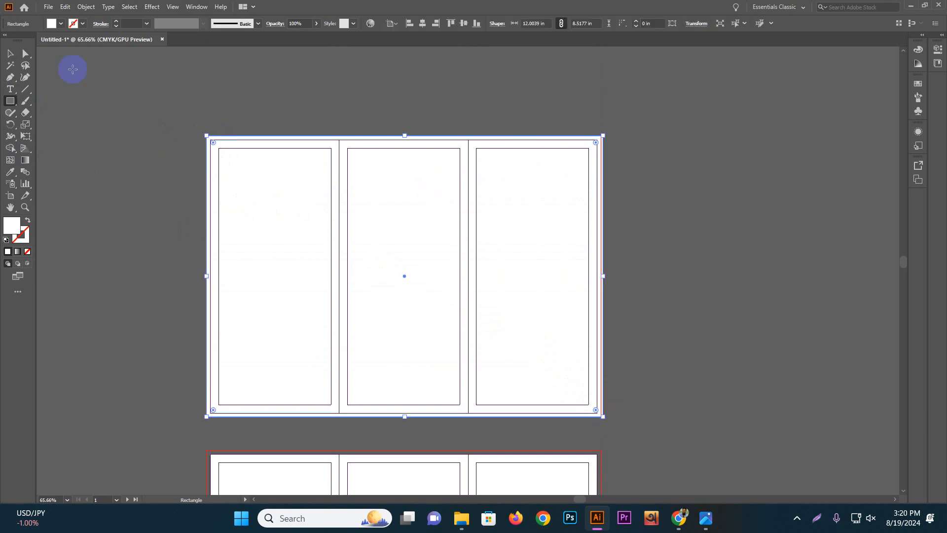
left_click(10, 53)
left_click(103, 172)
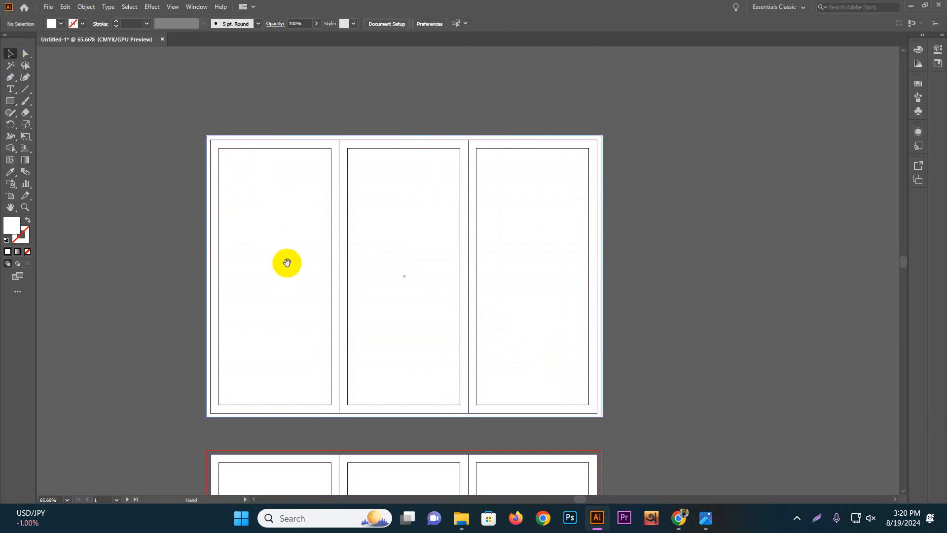
scroll(286, 262, "down", 3)
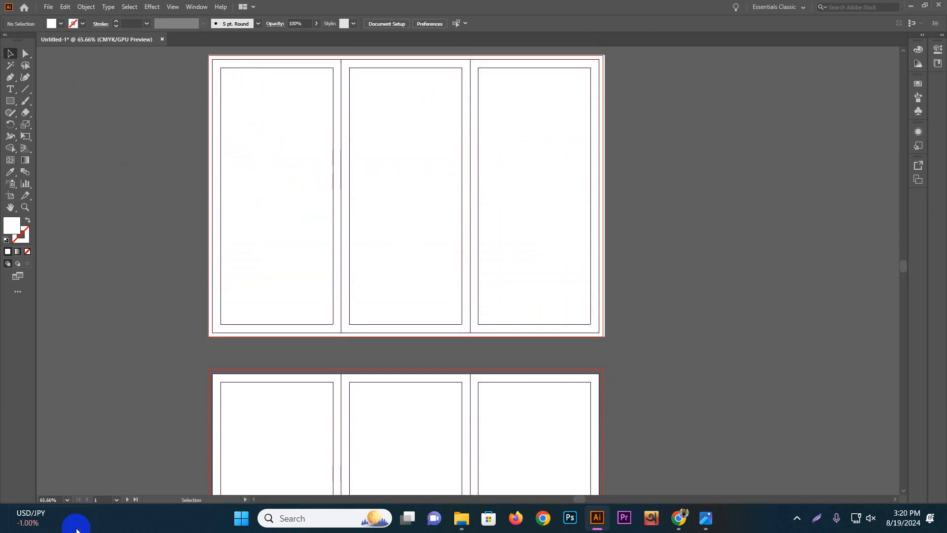
key("ctrl+space")
left_click_drag(494, 299, 398, 250)
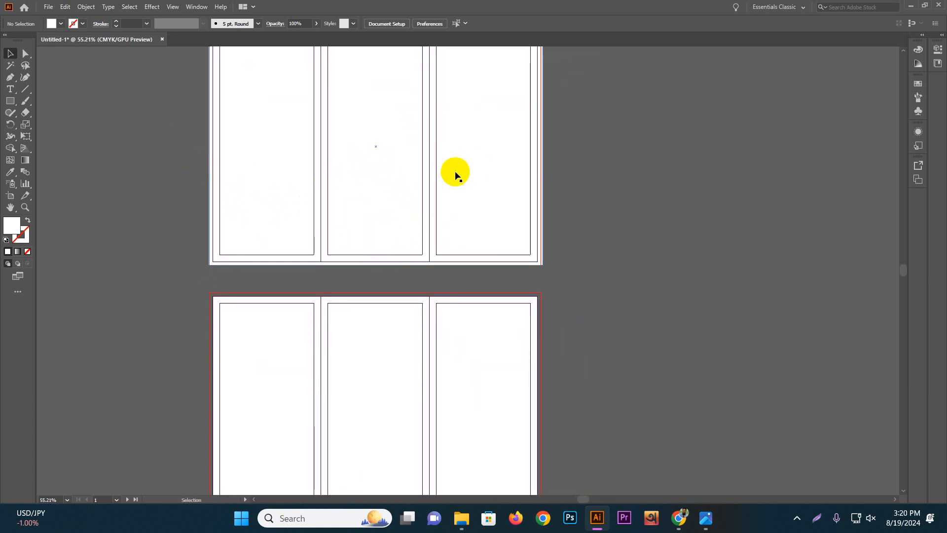
- Switch to the browser and run an image search for "b fold brochure" in a new tab
left_click(679, 518)
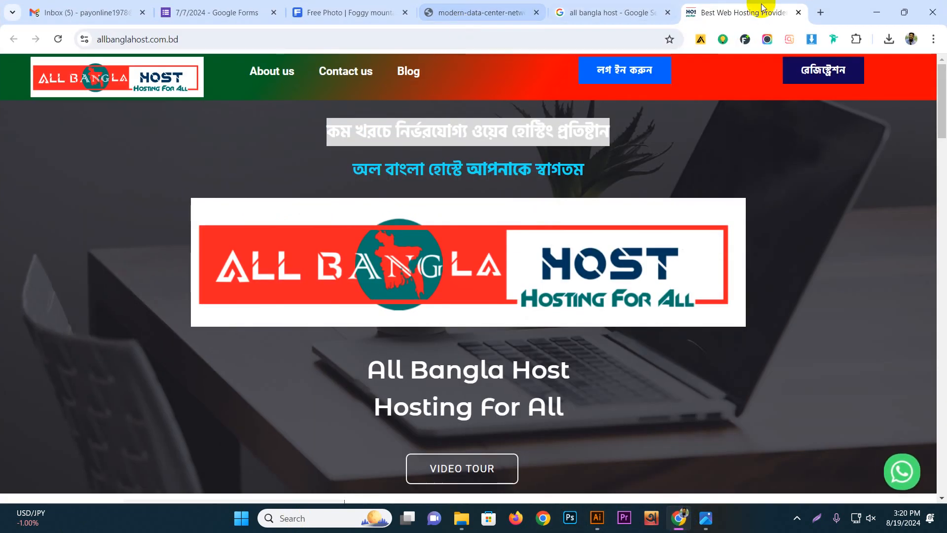
left_click(818, 13)
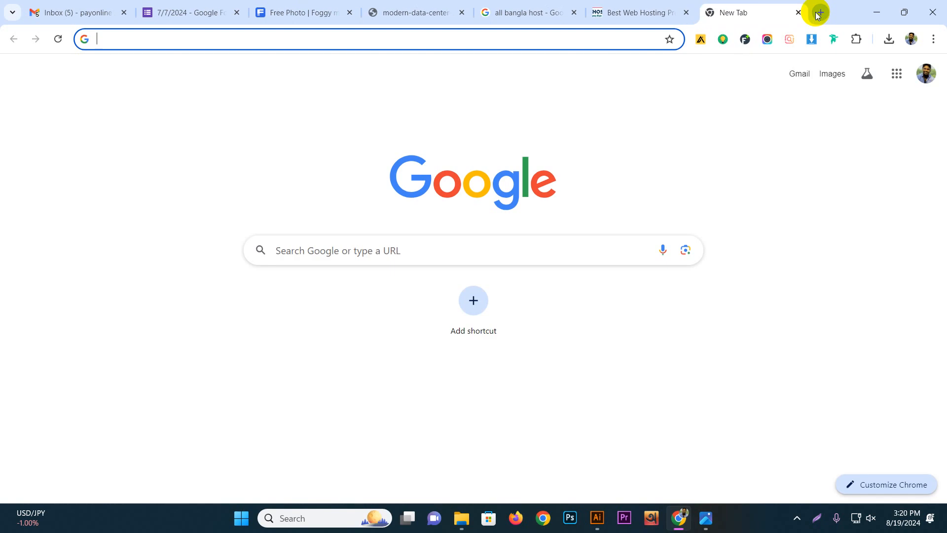
type("B-fold")
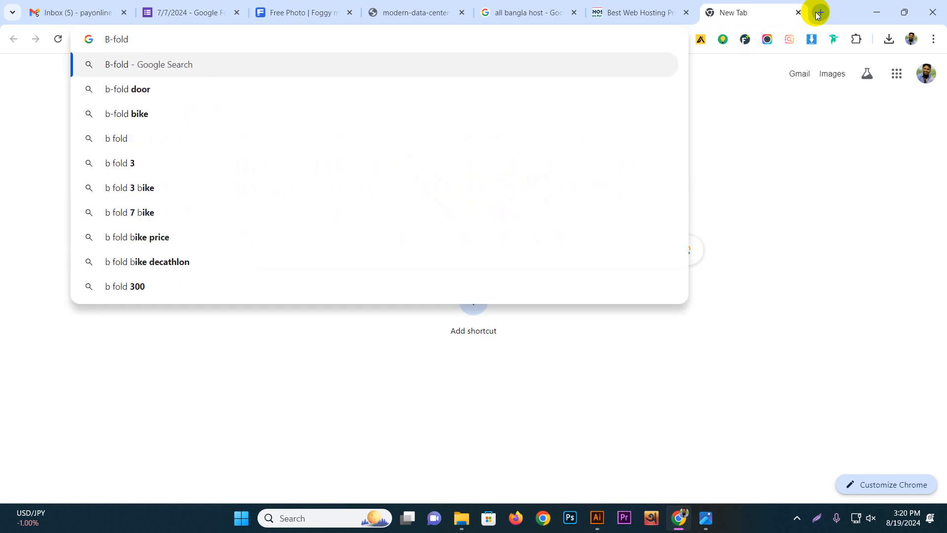
type(" br")
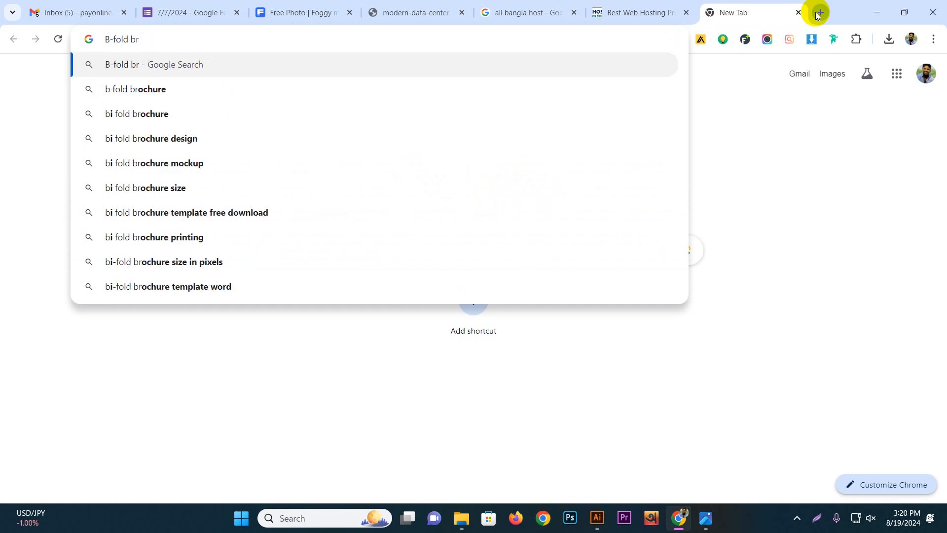
key("Down")
key("Return")
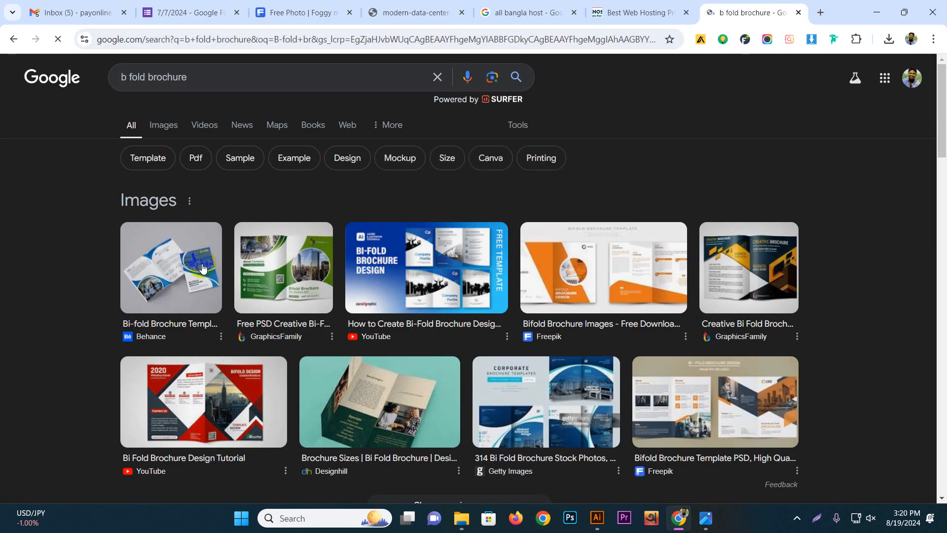
left_click(166, 129)
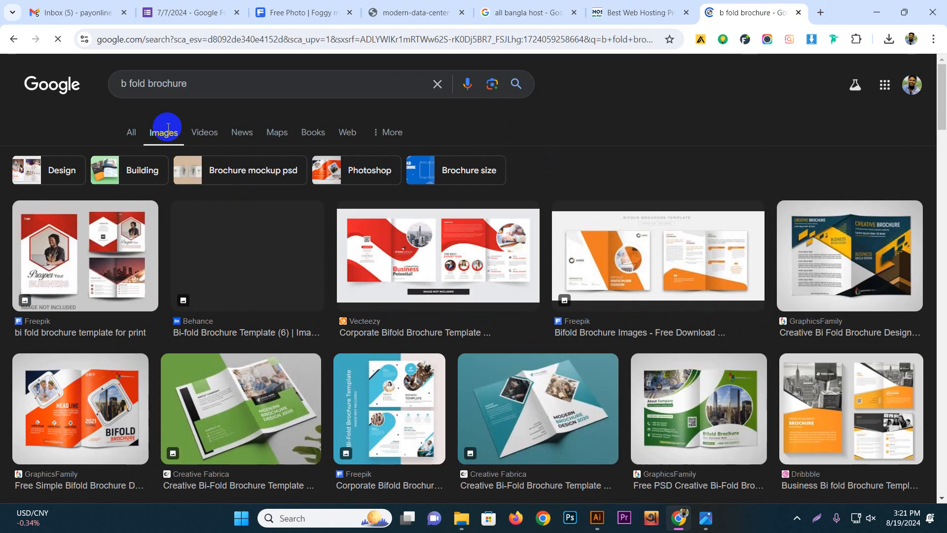
- Open the Behance Bi-fold Brochure Template (6) result and view its project page
left_click(261, 268)
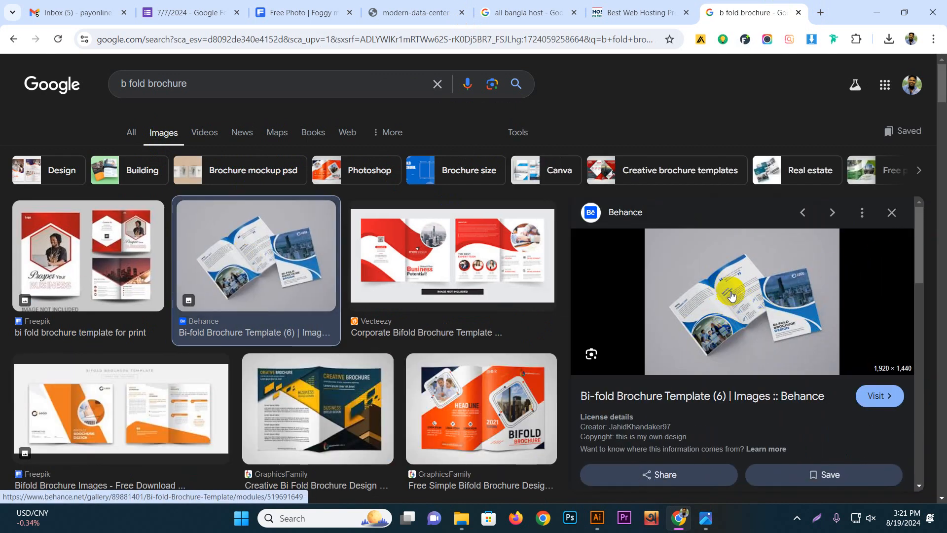
left_click(655, 395)
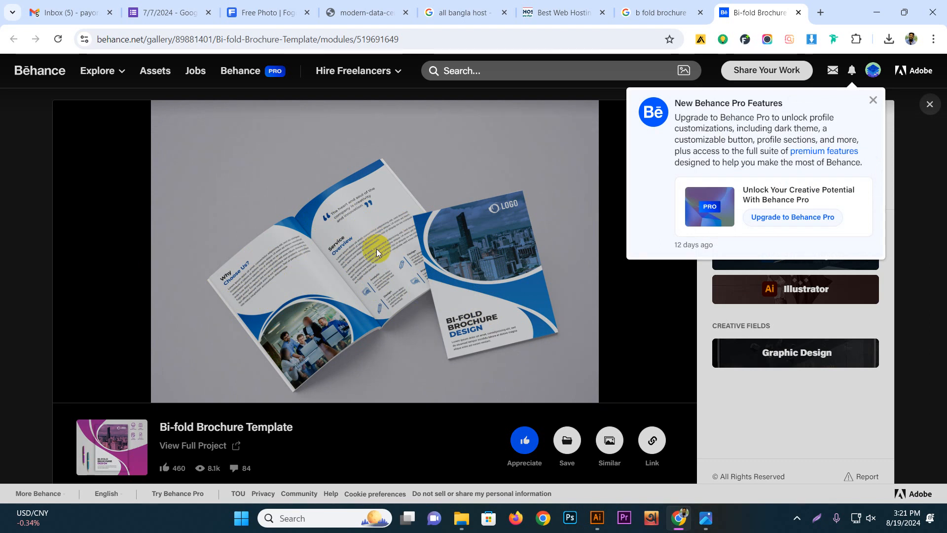
left_click(512, 490)
- Return to Illustrator, place the number 1 in the right panel of the upper artboard and enlarge it to about 125.6 pt
left_click(597, 518)
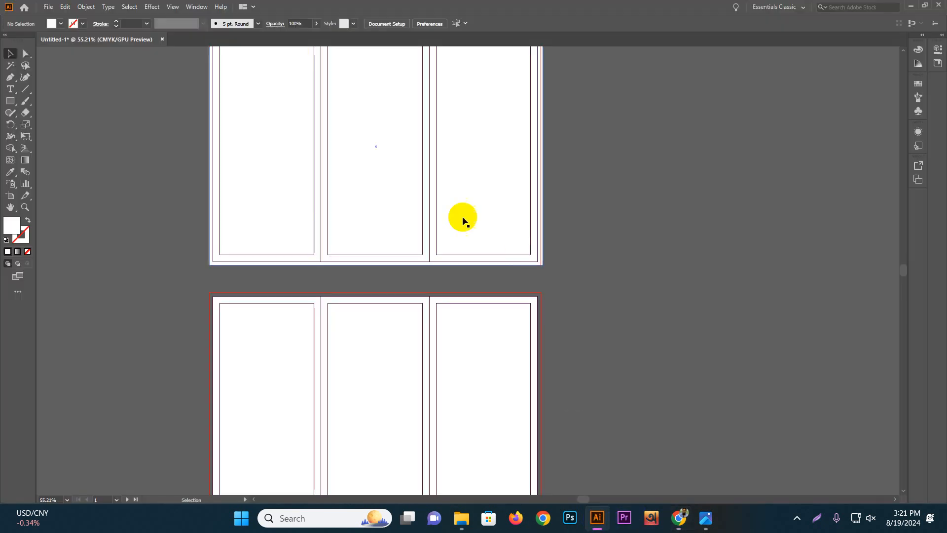
scroll(367, 200, "up", 3)
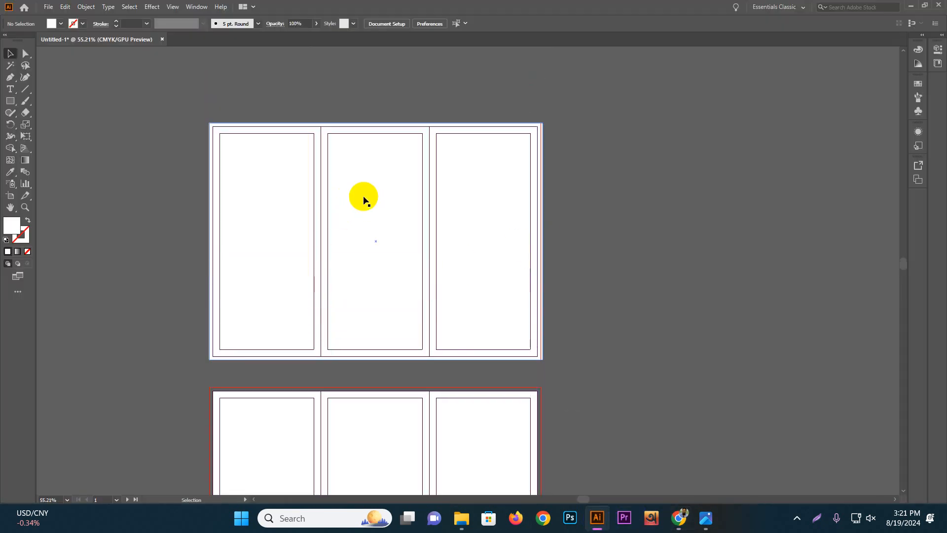
left_click(10, 89)
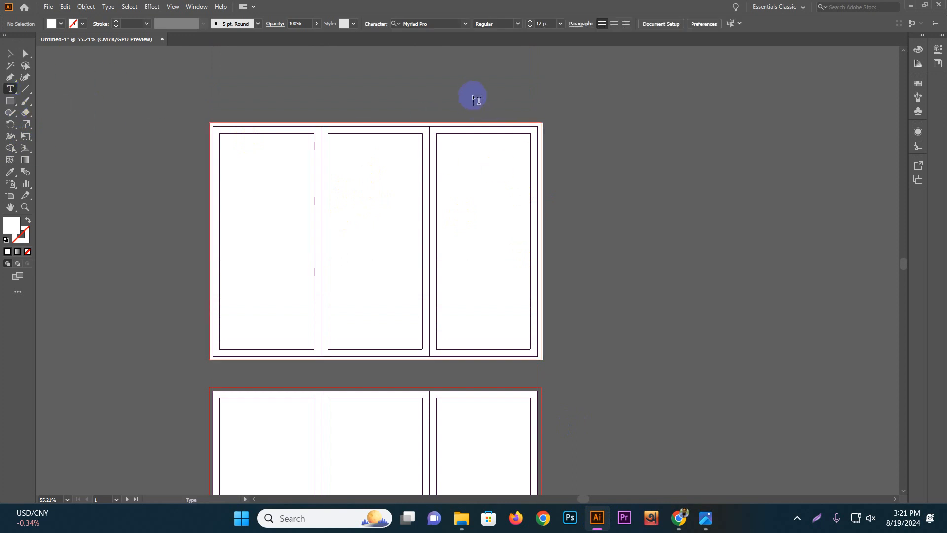
left_click(480, 199)
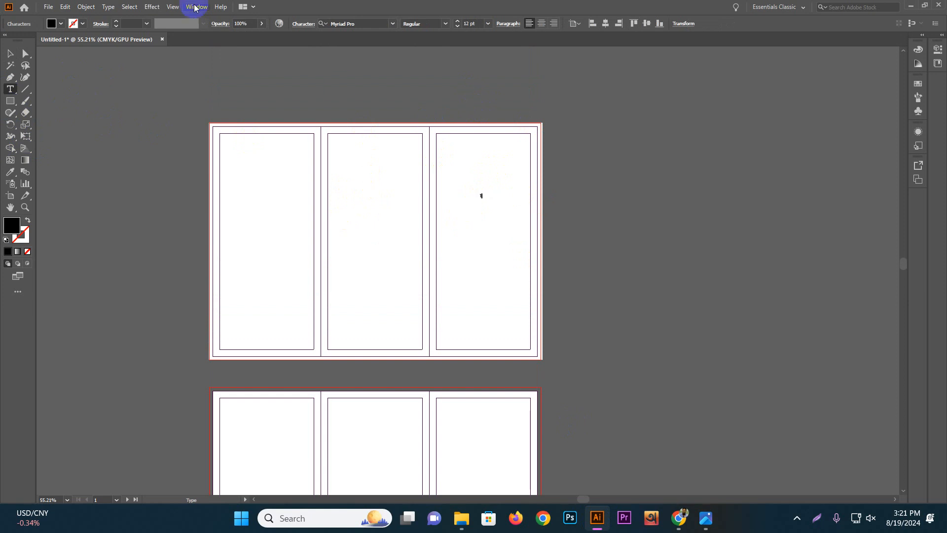
left_click(10, 53)
left_click_drag(485, 200, 513, 240)
- Copy the panel number into the middle and left panels of the upper artboard and change the copies to 6 and 5
left_click_drag(480, 202, 370, 205)
double_click(371, 201)
type("6")
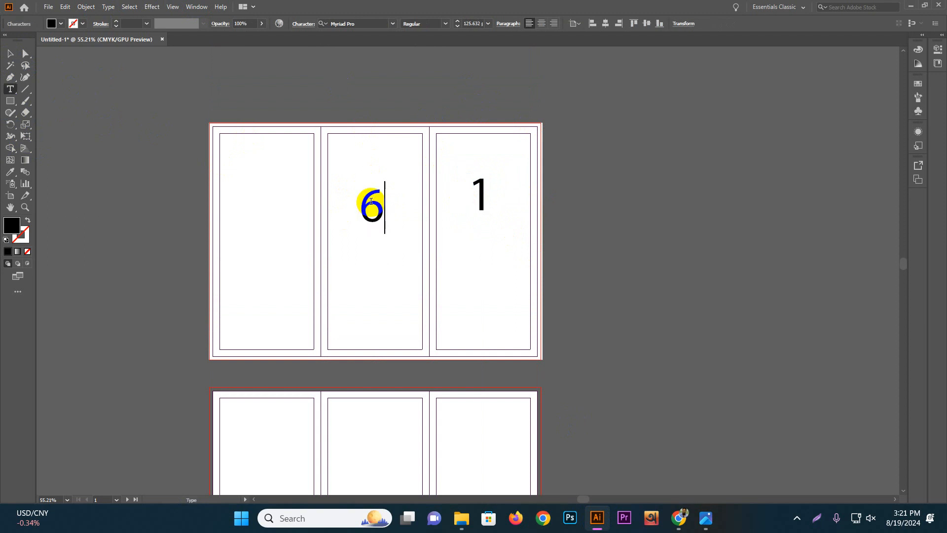
key("Escape")
left_click_drag(377, 206, 269, 212)
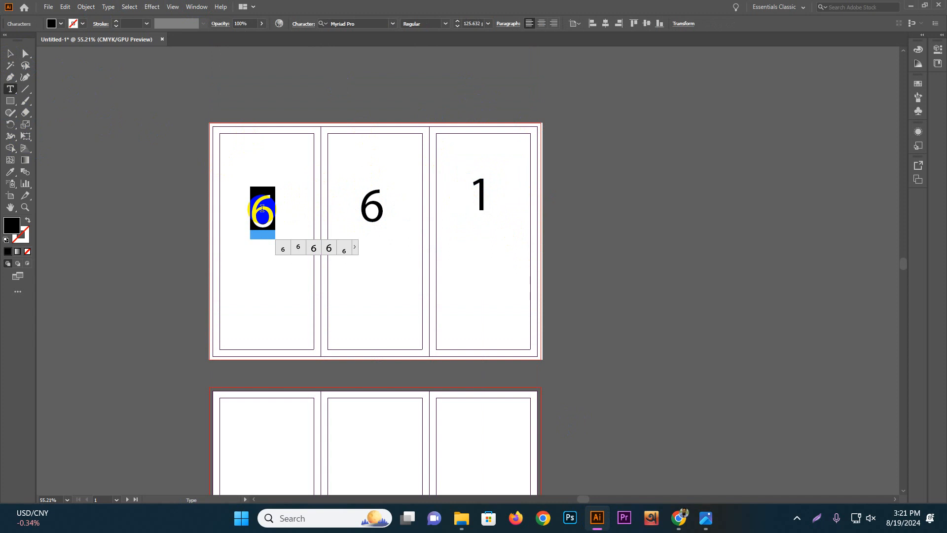
type("5")
key("Escape")
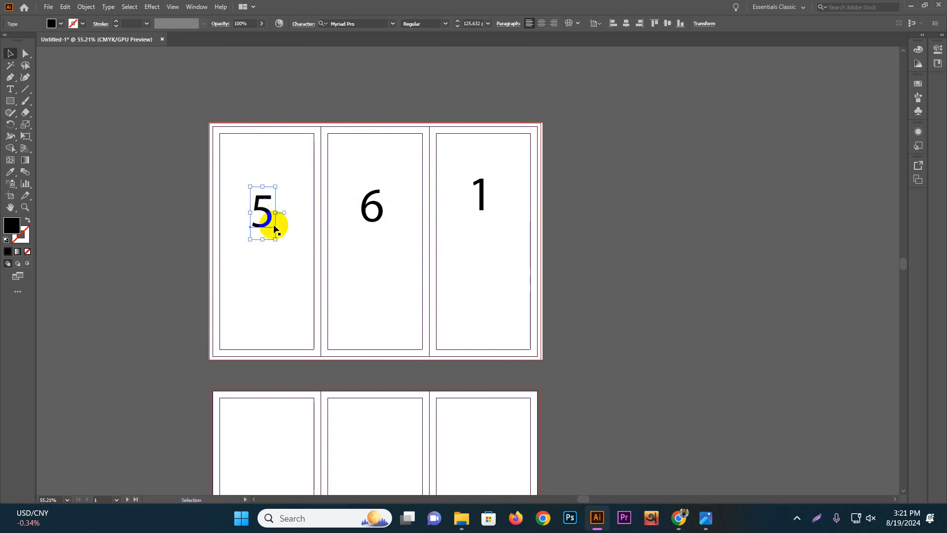
- Copy the three panel numbers from the upper artboard down onto the lower artboard's panels
scroll(349, 176, "down", 3)
left_click_drag(489, 71, 239, 106)
scroll(333, 175, "down", 2)
left_click_drag(358, 66, 366, 340)
left_click(564, 300)
left_click_drag(564, 300, 559, 290)
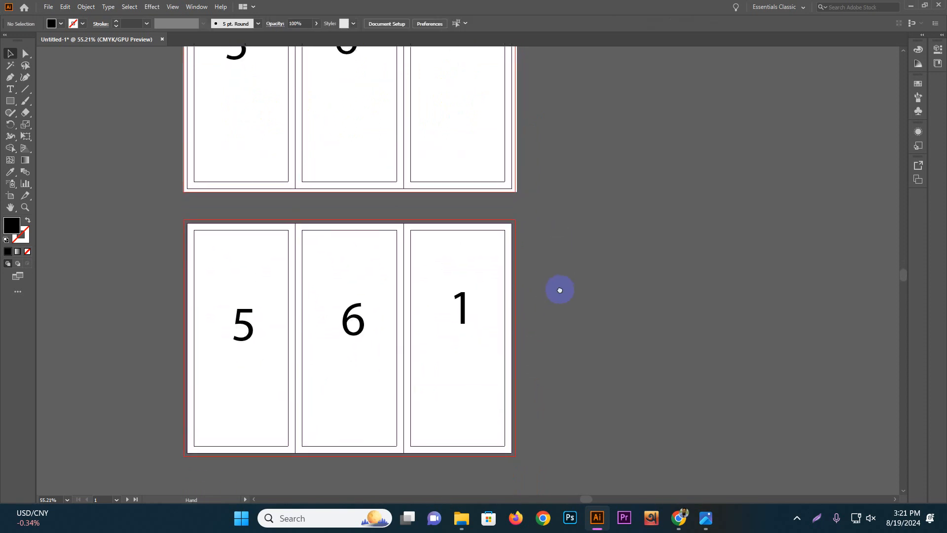
- Renumber the lower artboard's panels from right to left as 2, 3 and 4, and deselect the text
left_click(469, 315)
double_click(459, 302)
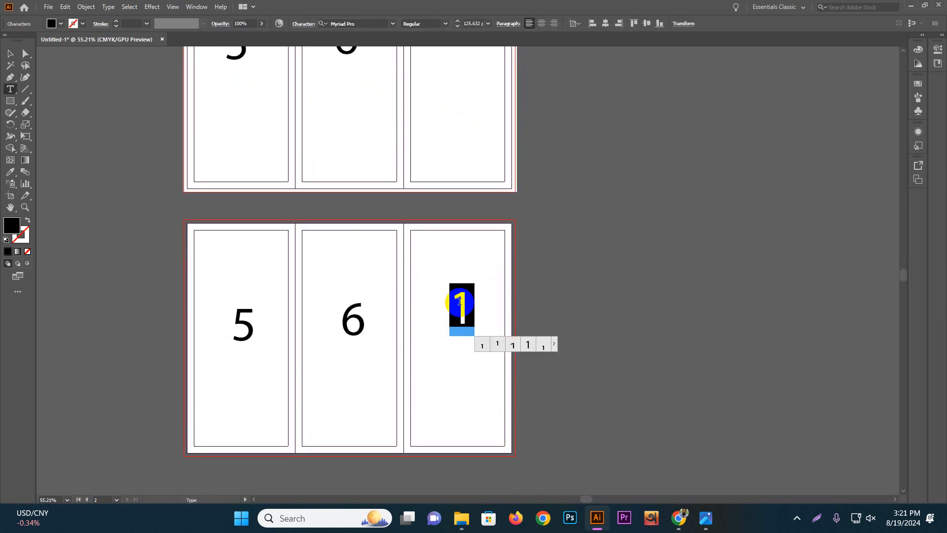
type("2")
double_click(348, 312)
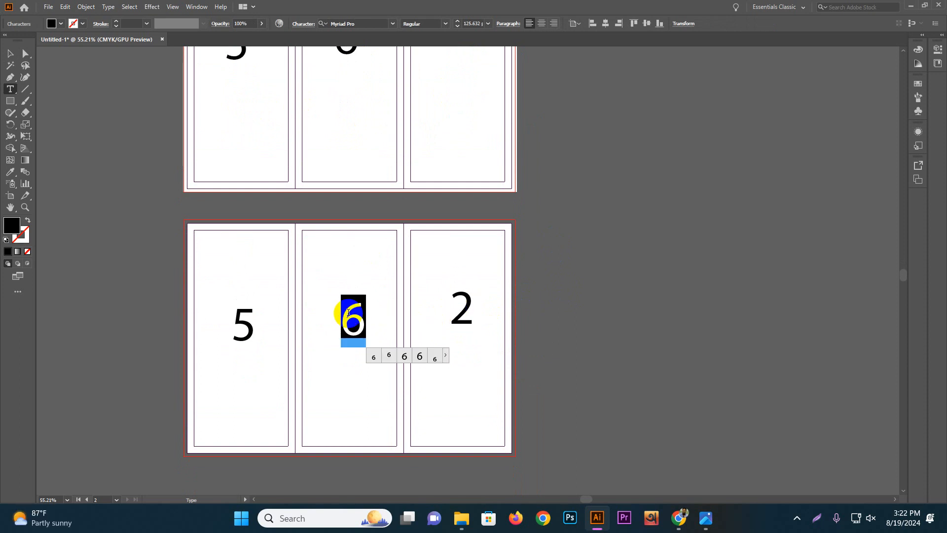
type("3")
double_click(244, 318)
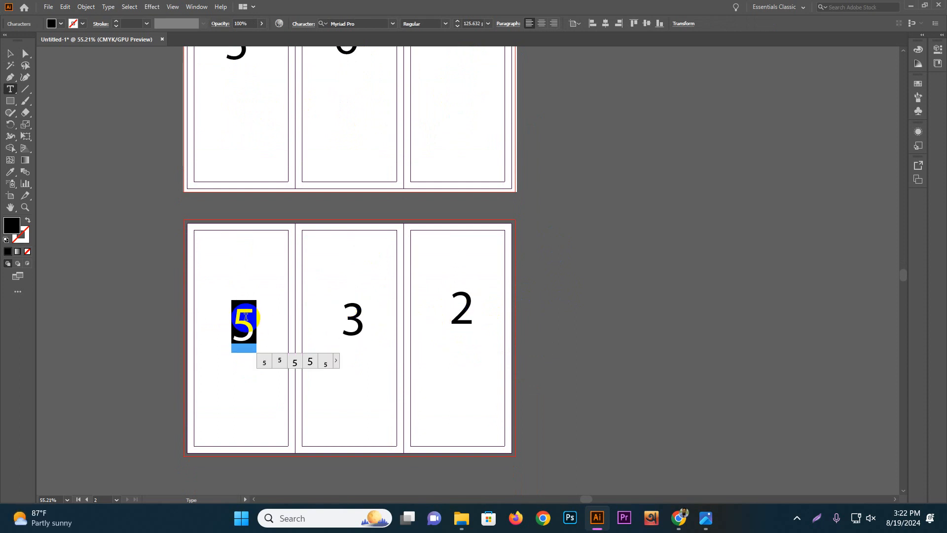
type("4")
left_click(5, 50)
left_click(74, 100)
- Move the number 1 higher within the right panel of the upper artboard and leave nothing selected
scroll(495, 217, "down", 2)
scroll(473, 246, "up", 3)
left_click_drag(461, 165, 461, 149)
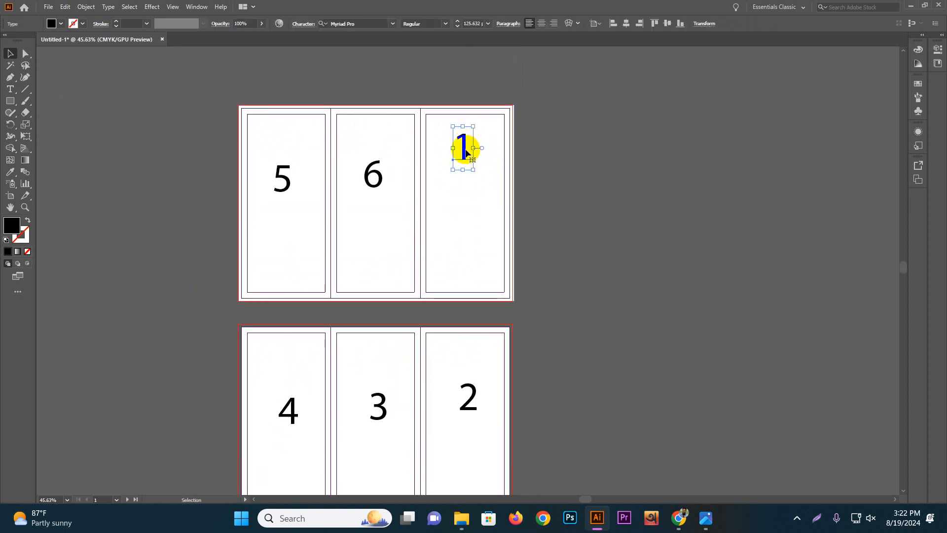
left_click(460, 204)
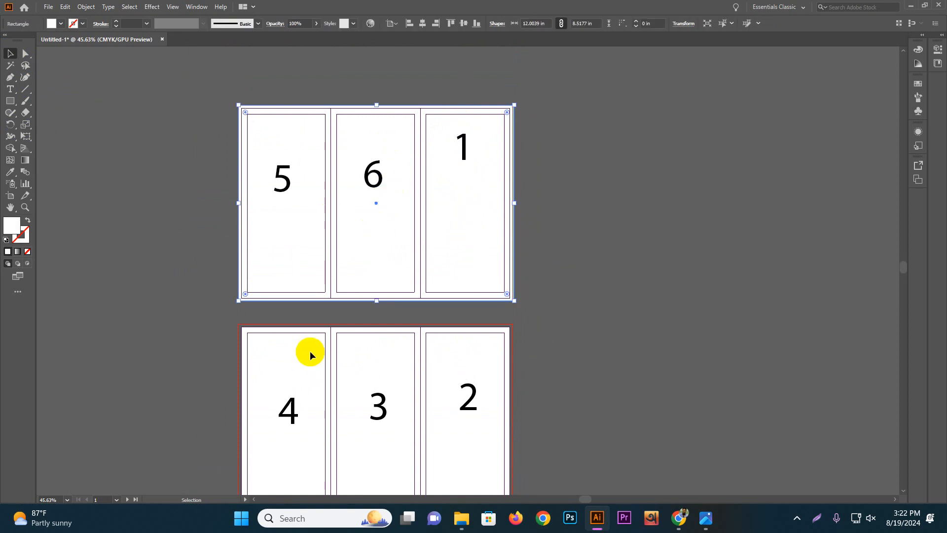
scroll(304, 353, "down", 2)
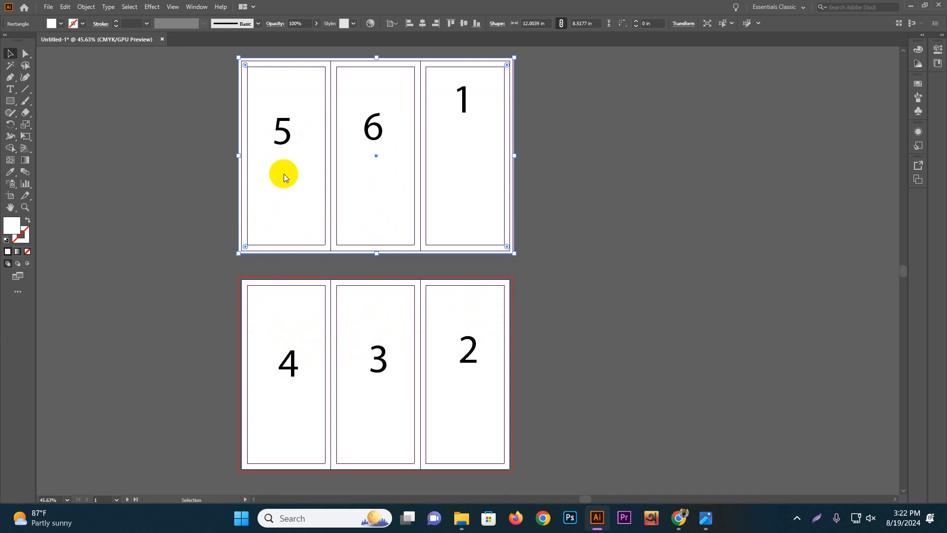
left_click(600, 172)
key("alt+Tab")
key("alt+Tab")
- Start a new print document from the A4 preset and name it B-Fold
left_click_drag(540, 233, 360, 237)
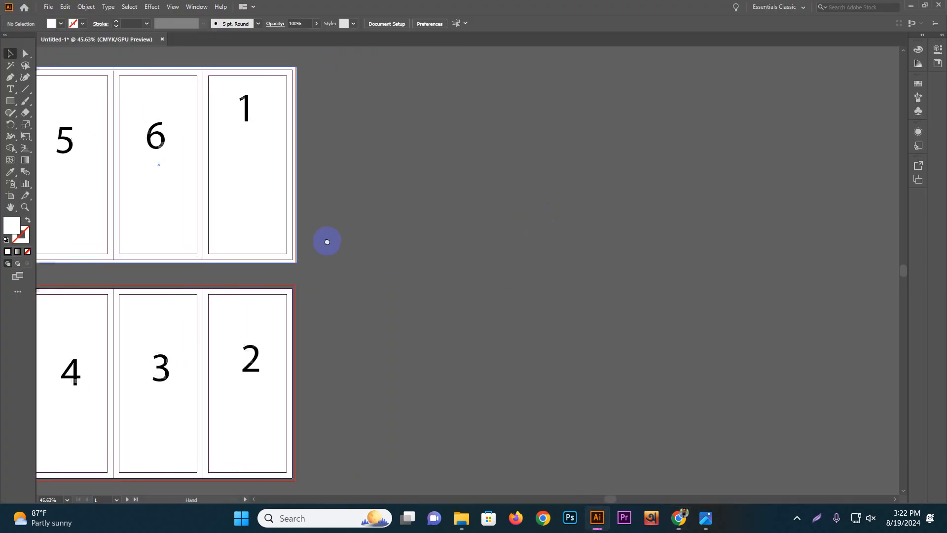
key("ctrl+n")
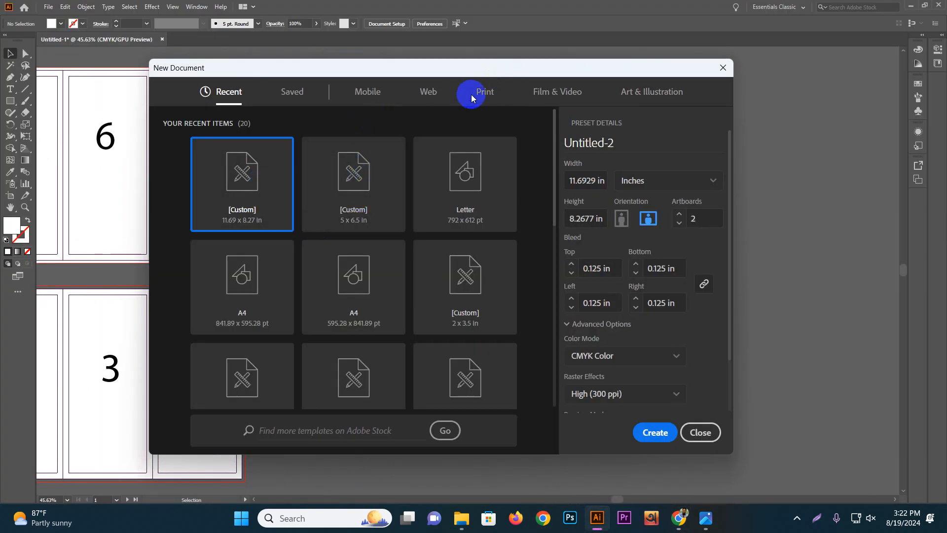
left_click(478, 97)
left_click(354, 173)
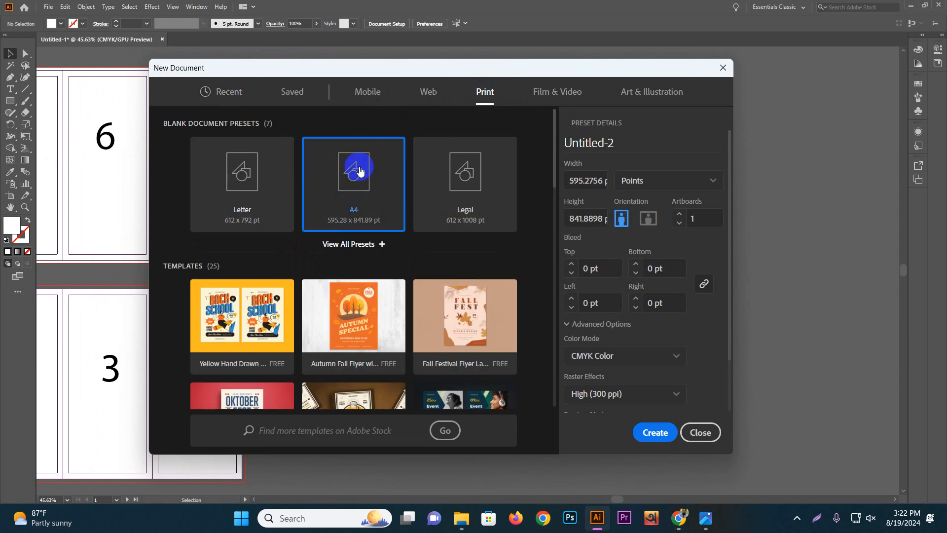
left_click(612, 139)
type("B-")
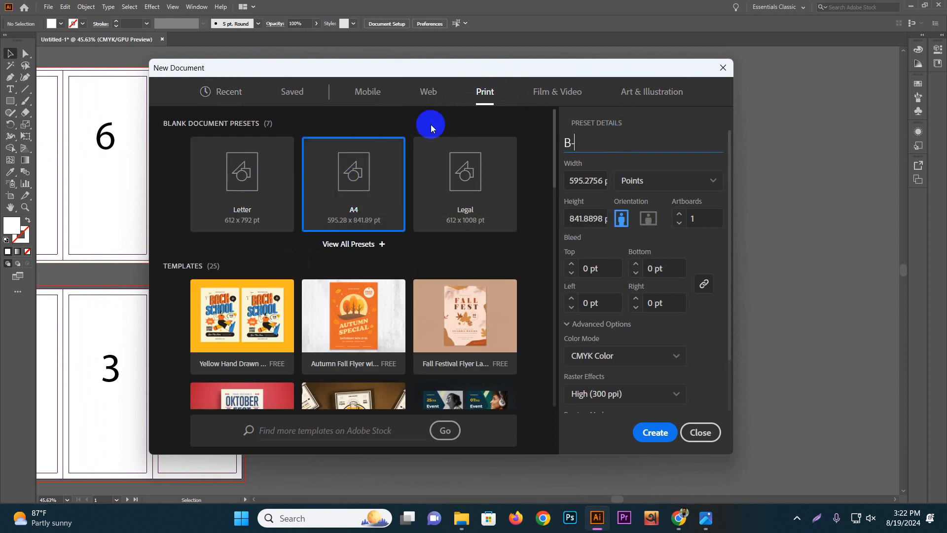
type("Fold")
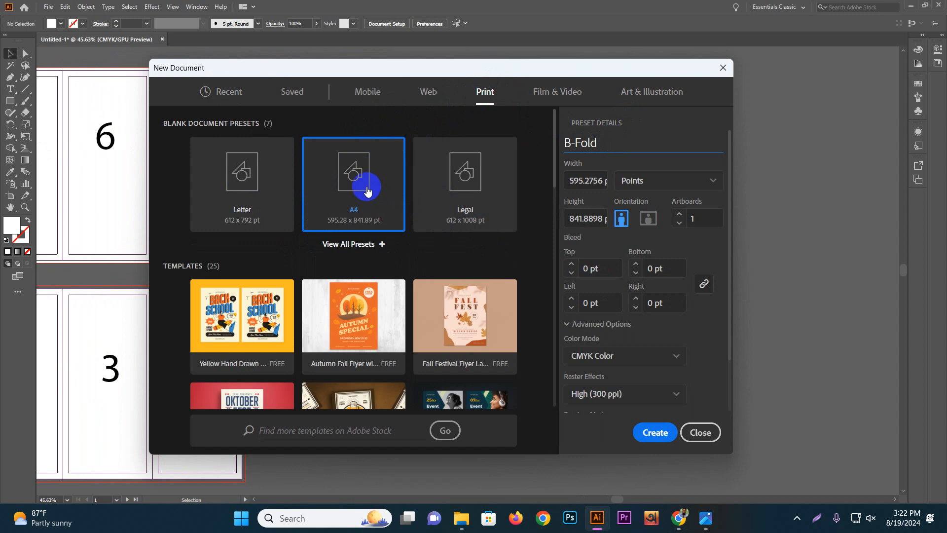
- Create the portrait document in inches with two artboards and 0.125 in bleed on all sides, and close it
left_click(691, 190)
left_click(653, 244)
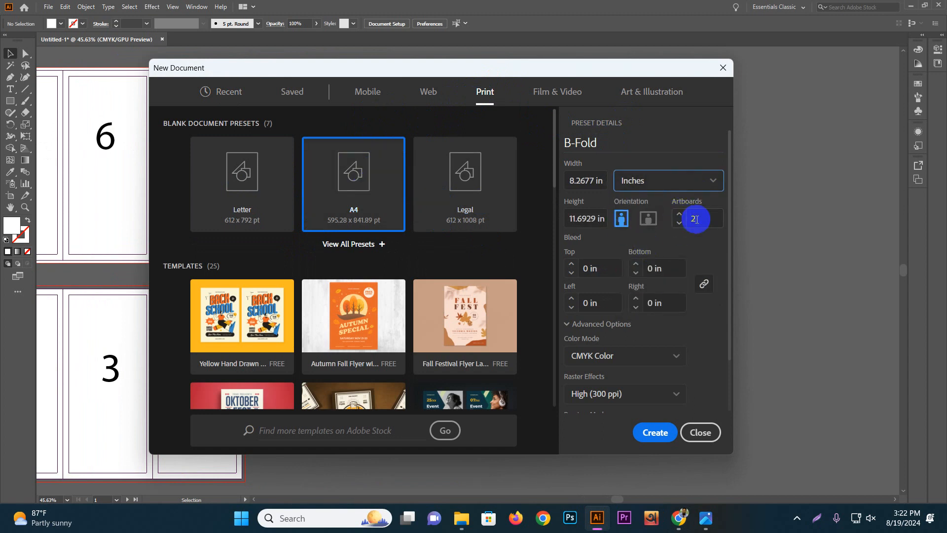
left_click(570, 264)
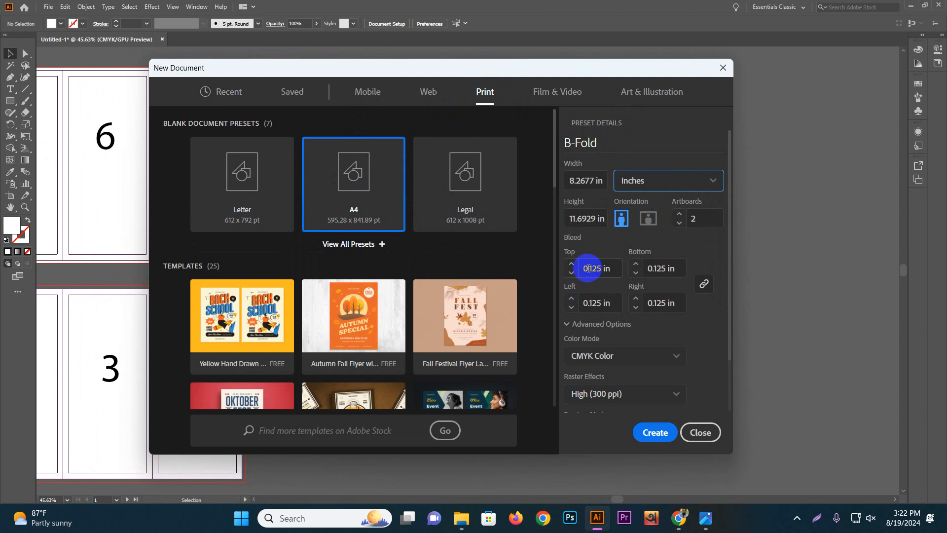
left_click(646, 431)
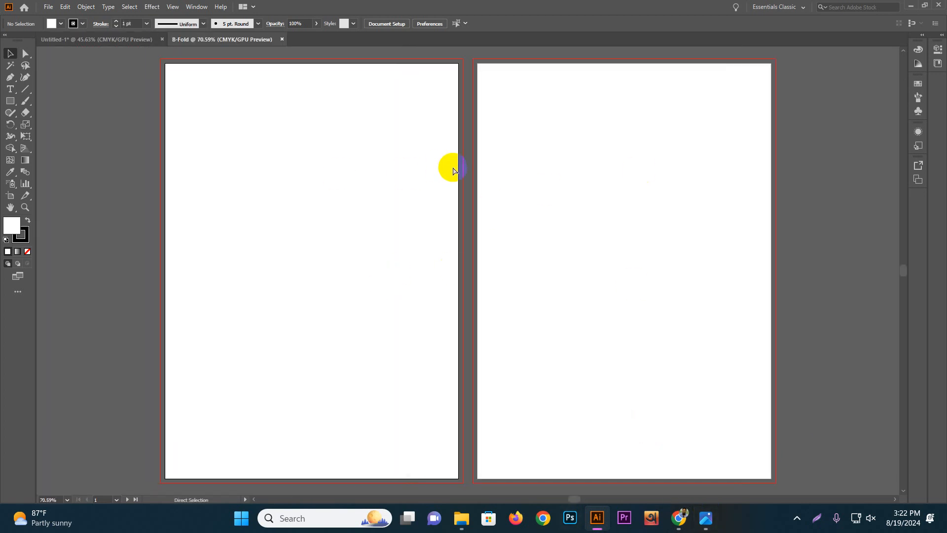
key("ctrl+w")
- Create a landscape A4 document of 11.6929 × 8.2677 in with two artboards and 0.125 in bleed on all sides
key("ctrl+n")
left_click(647, 218)
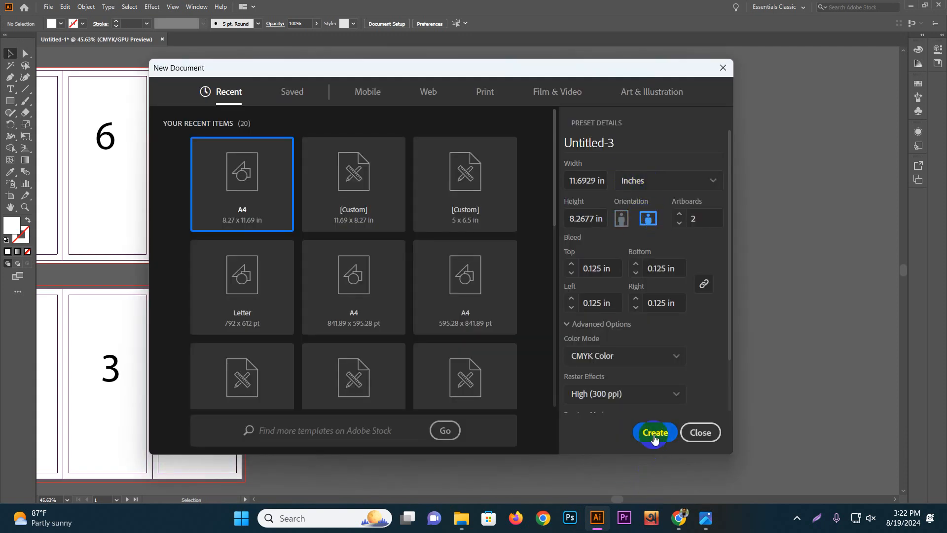
left_click(653, 434)
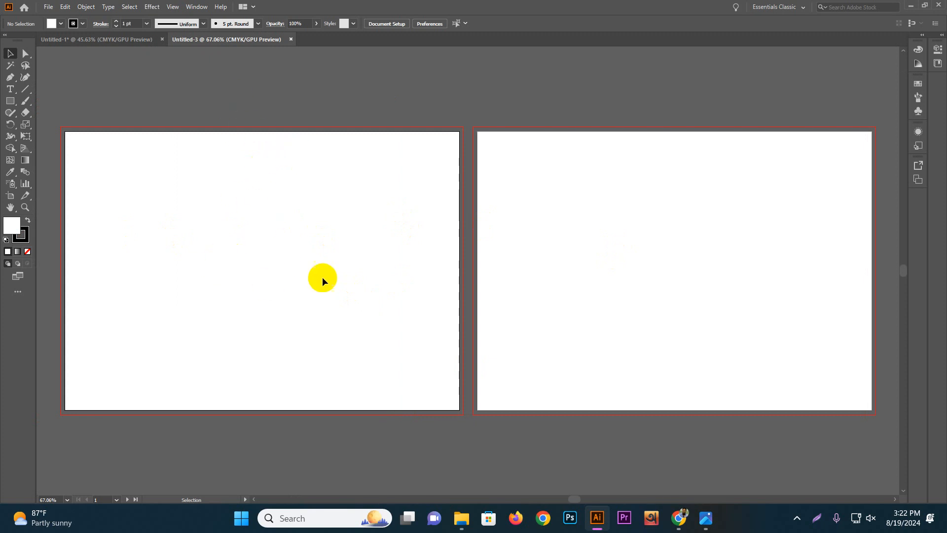
- Draw an 11.6929 × 8.2677 in rectangle that exactly covers the left artboard
left_click_drag(435, 262, 412, 257)
left_click_drag(318, 267, 385, 234)
left_click_drag(181, 117, 523, 357)
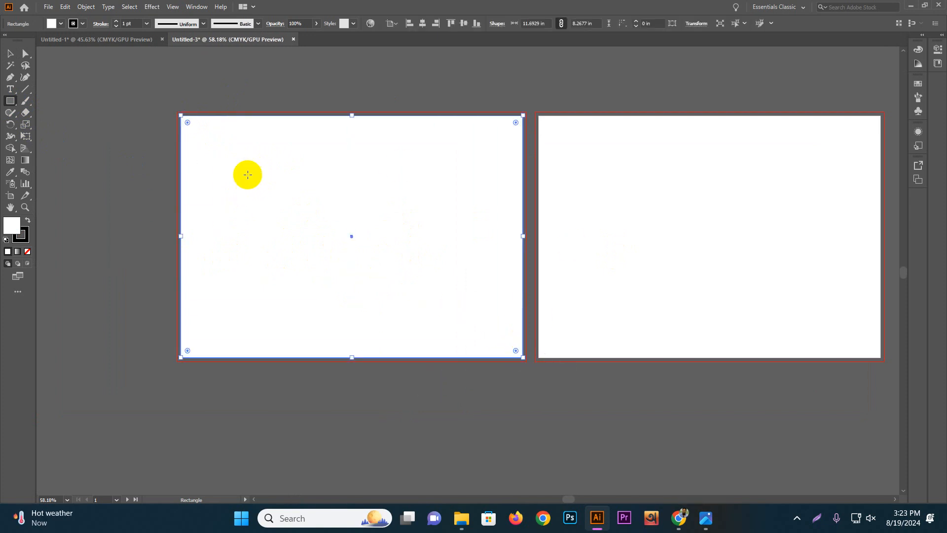
- Split the left artboard's rectangle into a grid of two columns and one row with a 0 in gutter
left_click(93, 11)
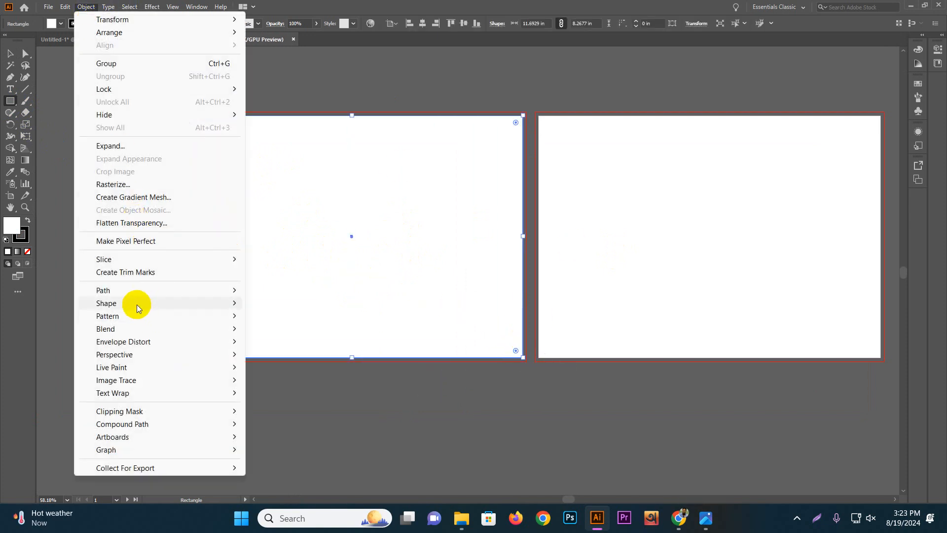
mouse_move(131, 292)
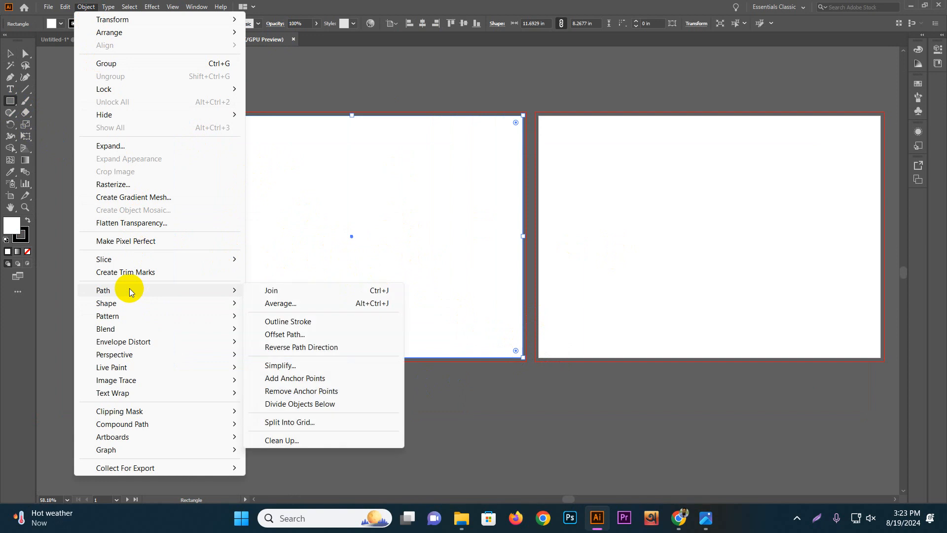
left_click(324, 427)
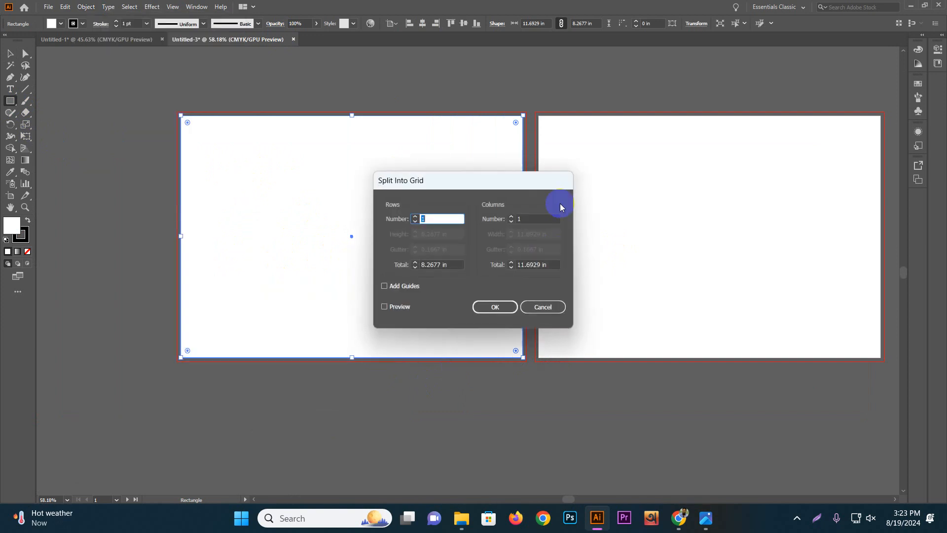
left_click(511, 216)
left_click(505, 312)
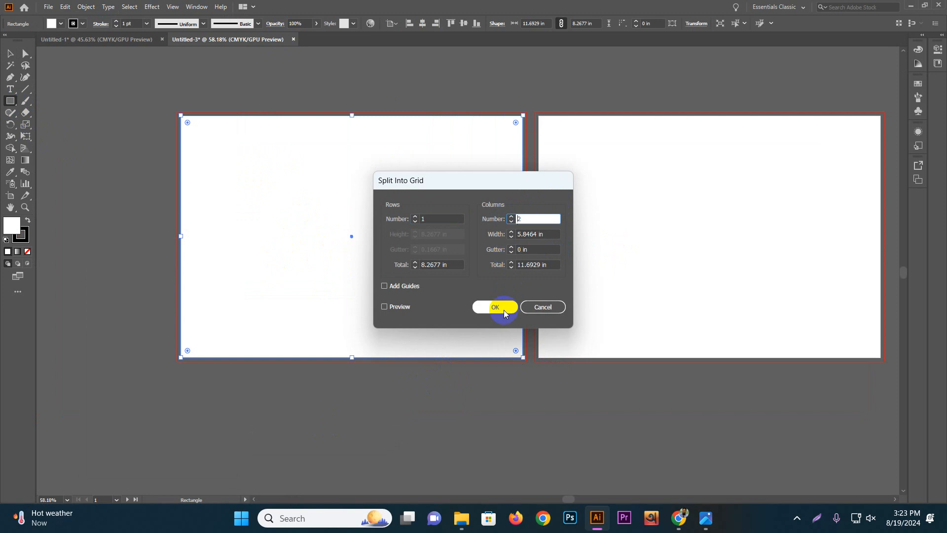
left_click(384, 307)
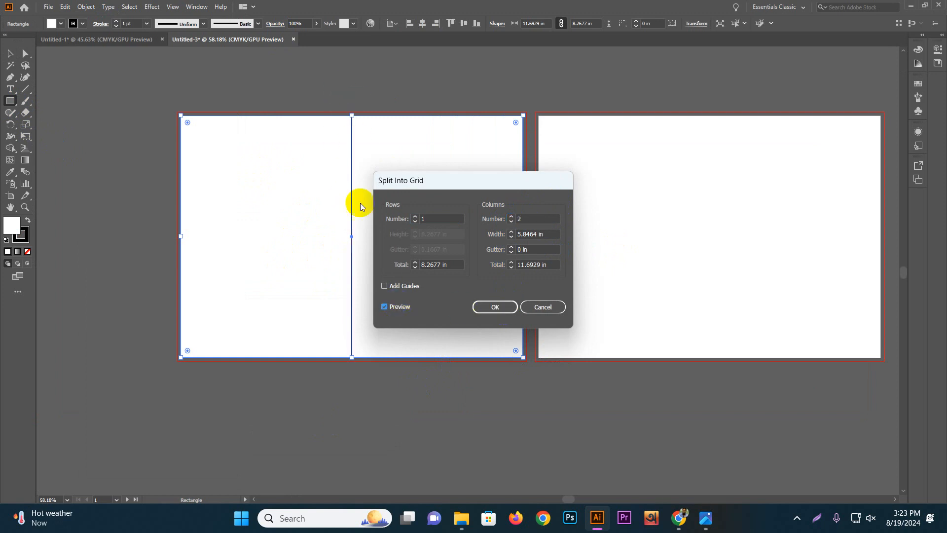
left_click(495, 307)
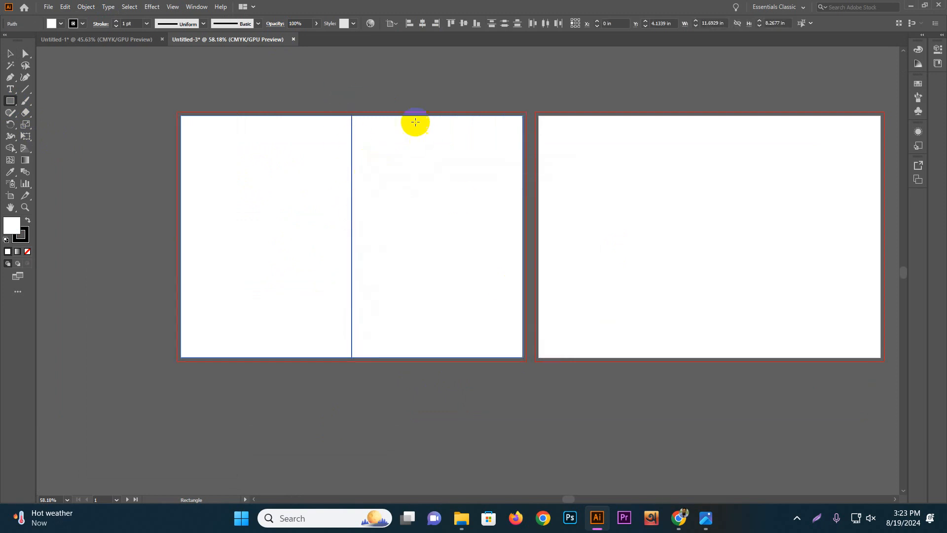
- Offset both panel rectangles on the left artboard by -0.25 in with miter joins to create inner margins
left_click(11, 54)
left_click(292, 184)
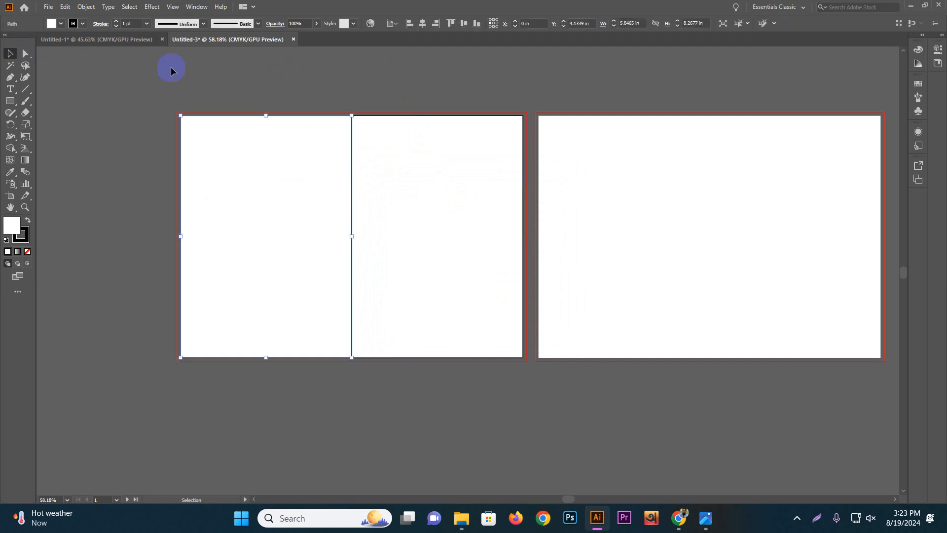
left_click(79, 7)
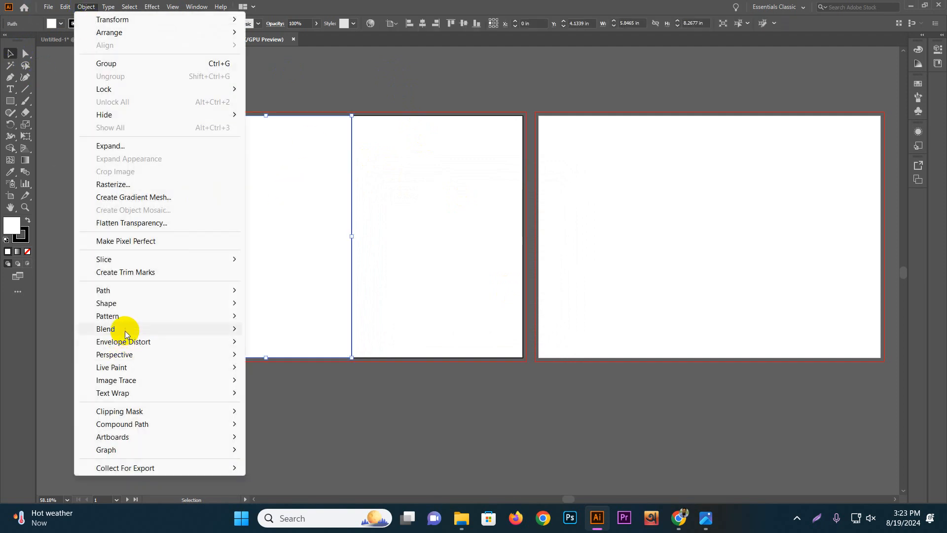
mouse_move(128, 294)
left_click(301, 332)
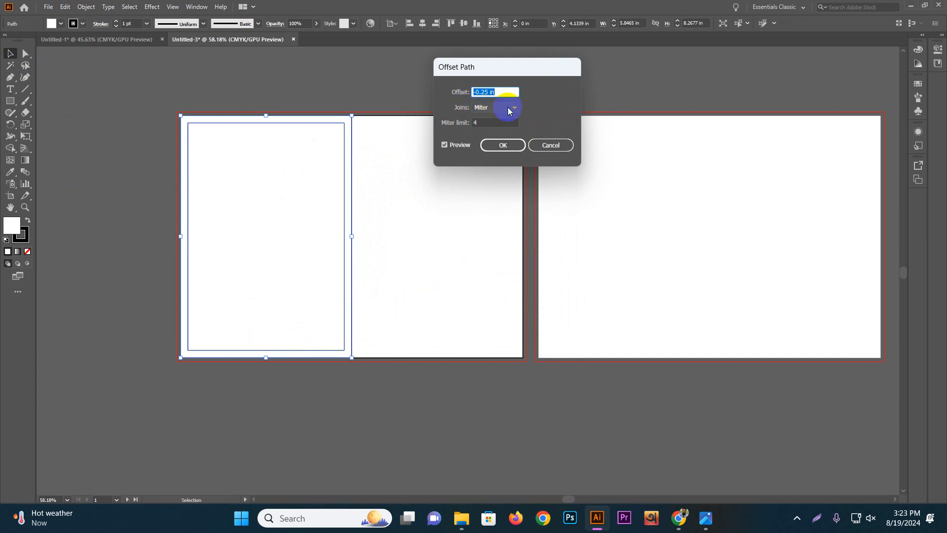
left_click(513, 148)
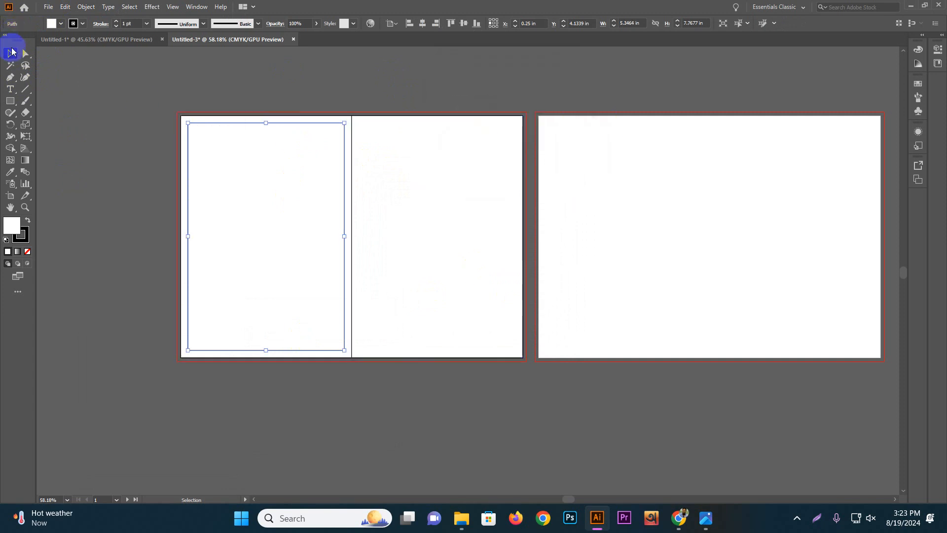
left_click(78, 9)
mouse_move(123, 291)
left_click(296, 334)
left_click(505, 143)
- Duplicate the left artboard's two panels and their margin frames so they exactly cover the right artboard
left_click_drag(564, 187, 526, 170)
left_click_drag(354, 273, 680, 242)
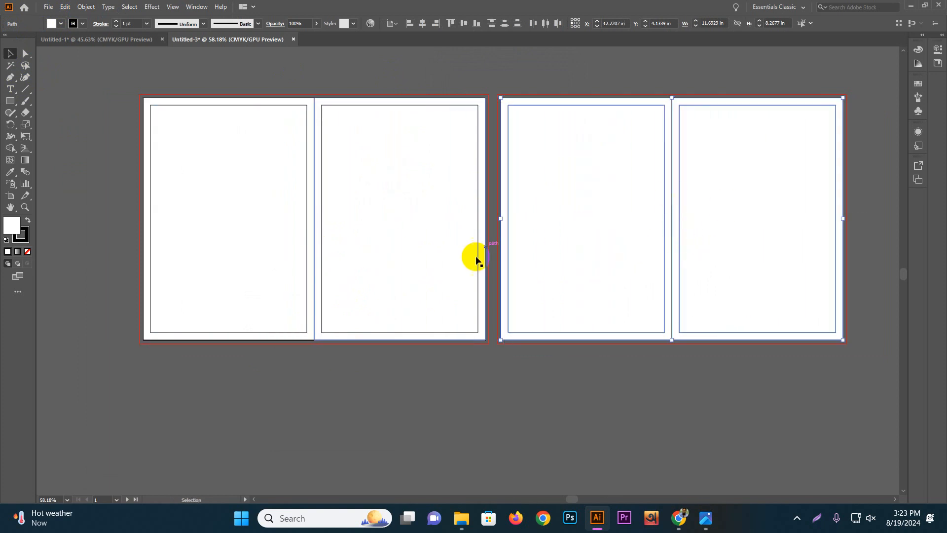
left_click(495, 400)
- Convert all panel and margin rectangles on both artboards into guides
left_click_drag(560, 244, 561, 245)
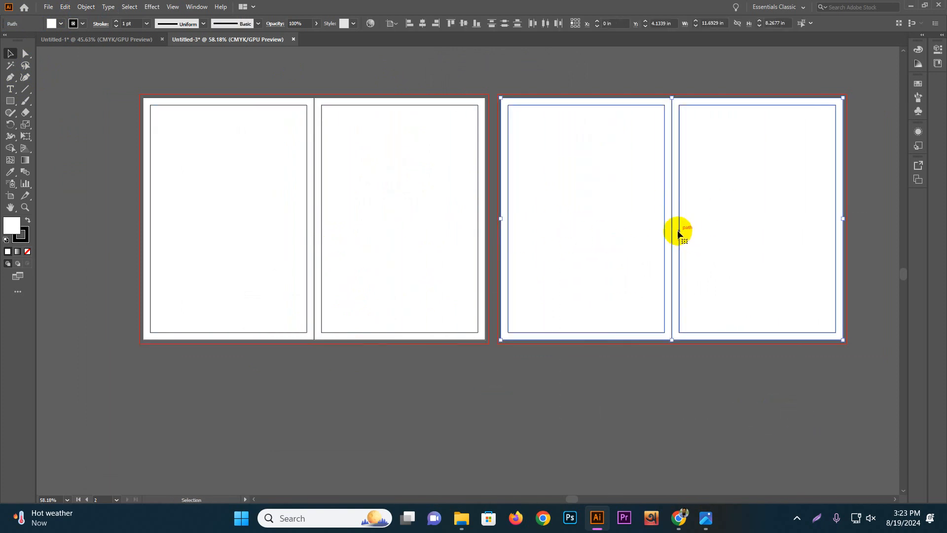
right_click(680, 232)
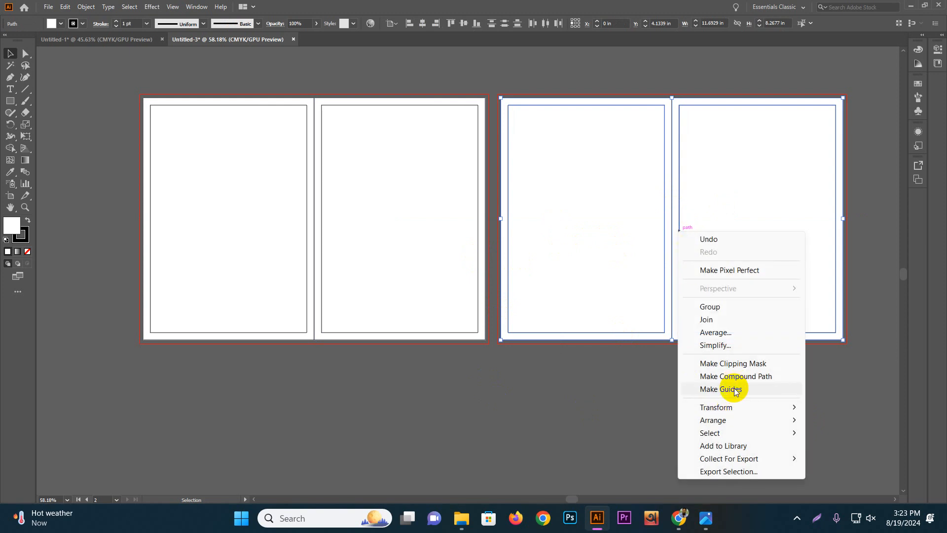
left_click(598, 391)
left_click_drag(806, 356, 123, 191)
right_click(311, 194)
left_click(368, 352)
right_click(313, 240)
left_click(482, 232)
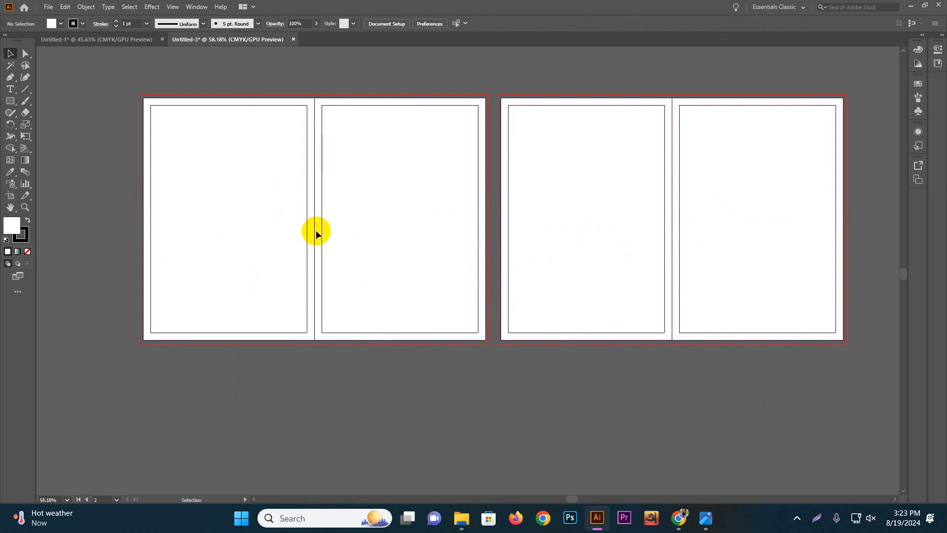
- Switch to the browser and compare the Behance bi-fold brochure mockup's cover and inside pages with the template layout
key("alt+Tab")
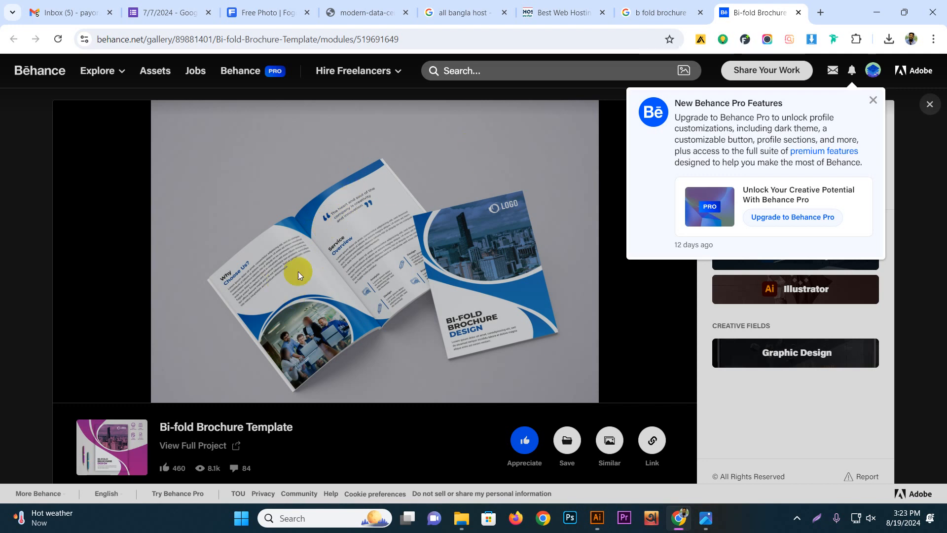
key("alt+Tab")
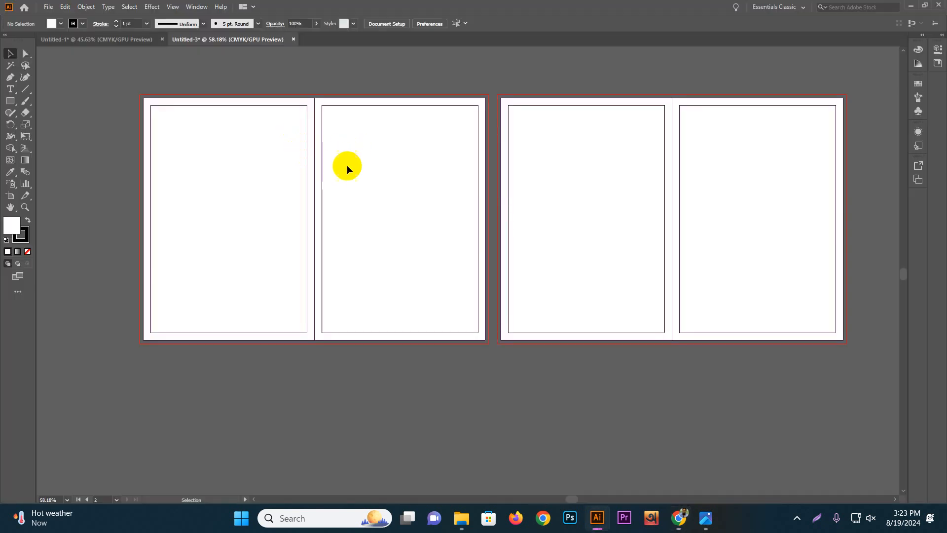
key("alt+Tab")
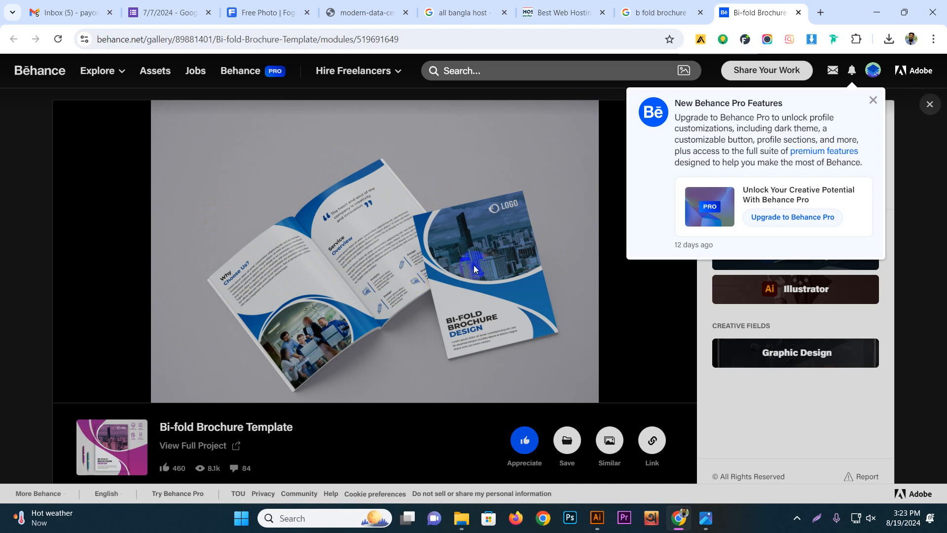
key("alt+Tab")
key("alt+Tab")
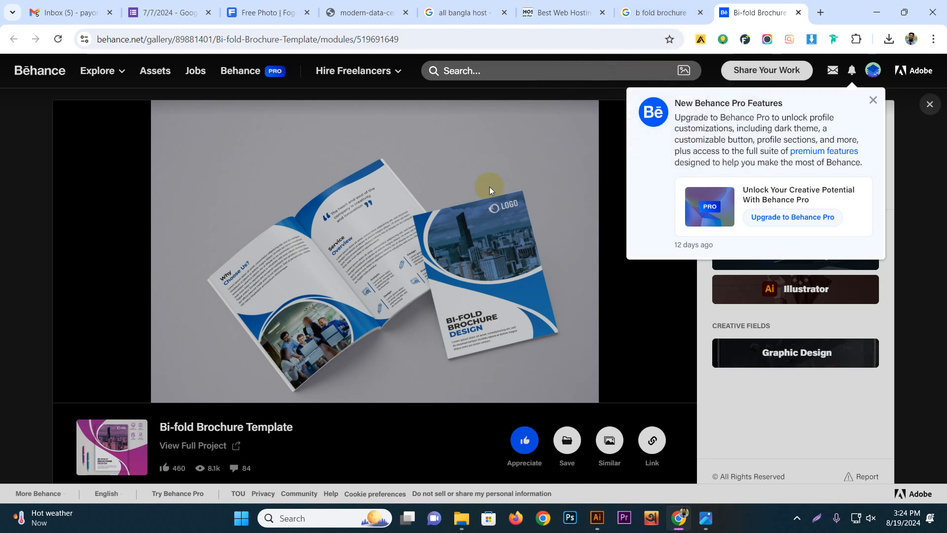
key("alt+Tab")
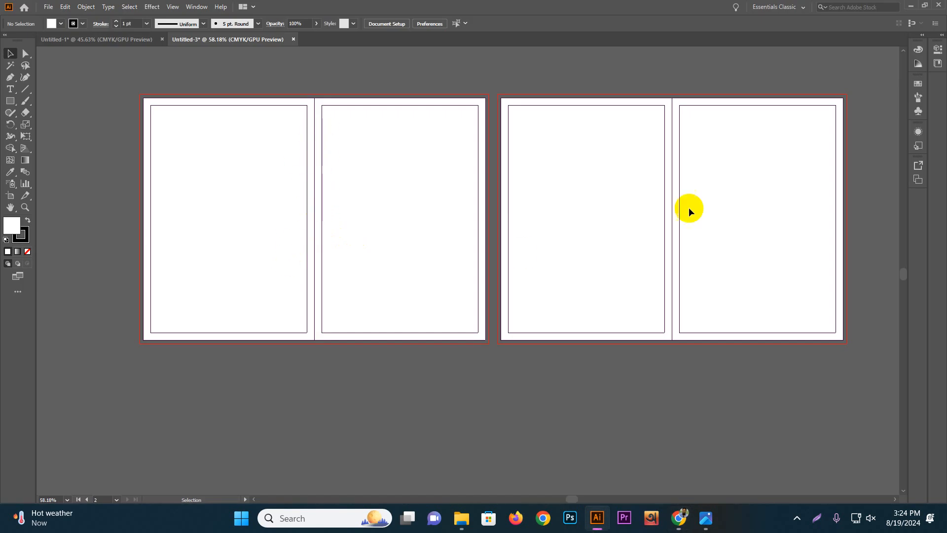
- Number the left artboard's panels with large text of about 176 pt: 4 on the left panel and 1 on the right
scroll(640, 240, "down", 1)
left_click_drag(605, 263, 487, 285)
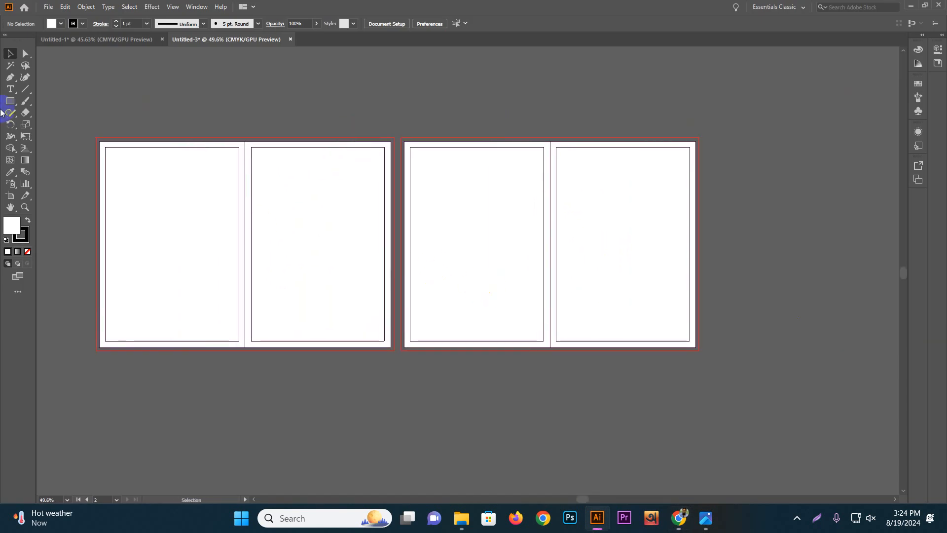
left_click(10, 88)
left_click(333, 225)
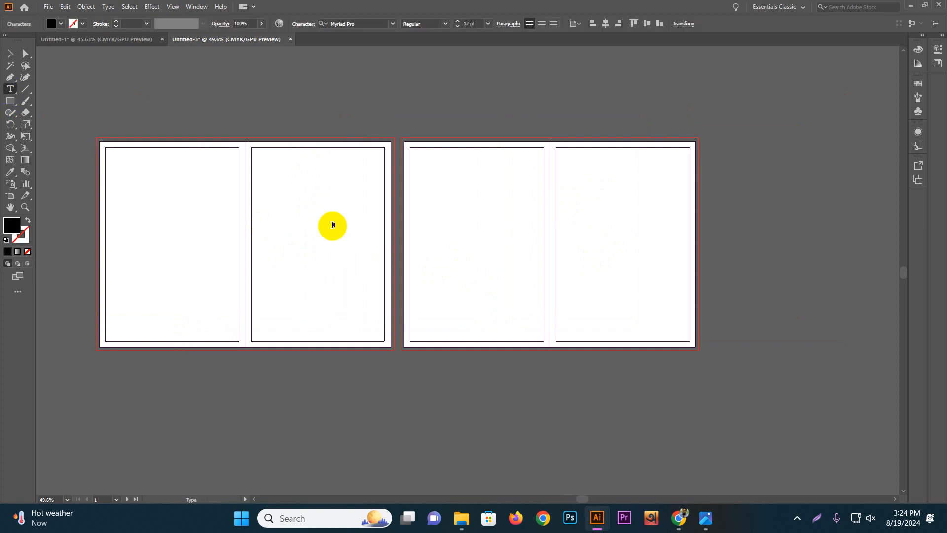
left_click(10, 54)
left_click_drag(337, 228, 158, 225)
double_click(159, 210)
type("4")
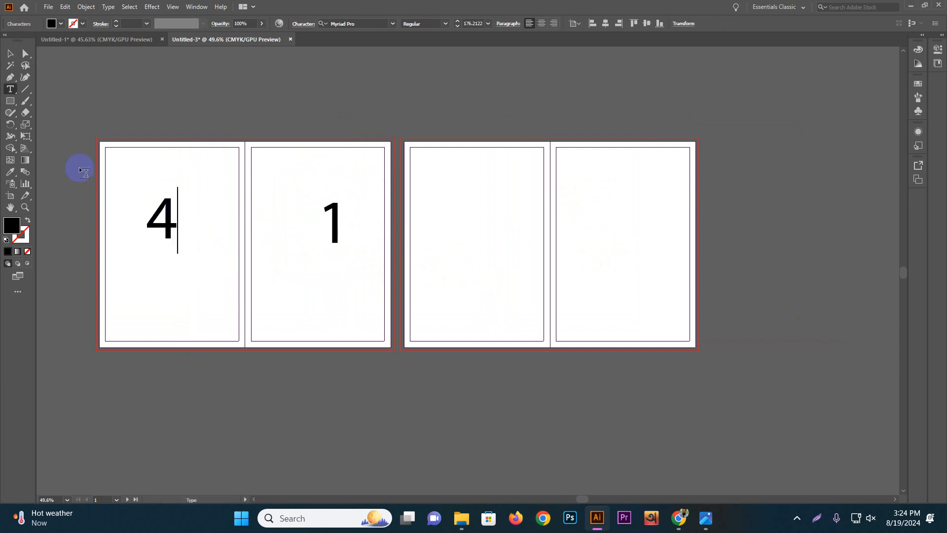
key("Escape")
- Duplicate both panel numbers onto the right artboard and change them to 3 on its left panel and 2 on its right
left_click(334, 226, "shift")
left_click_drag(349, 222, 619, 234)
left_click(716, 229)
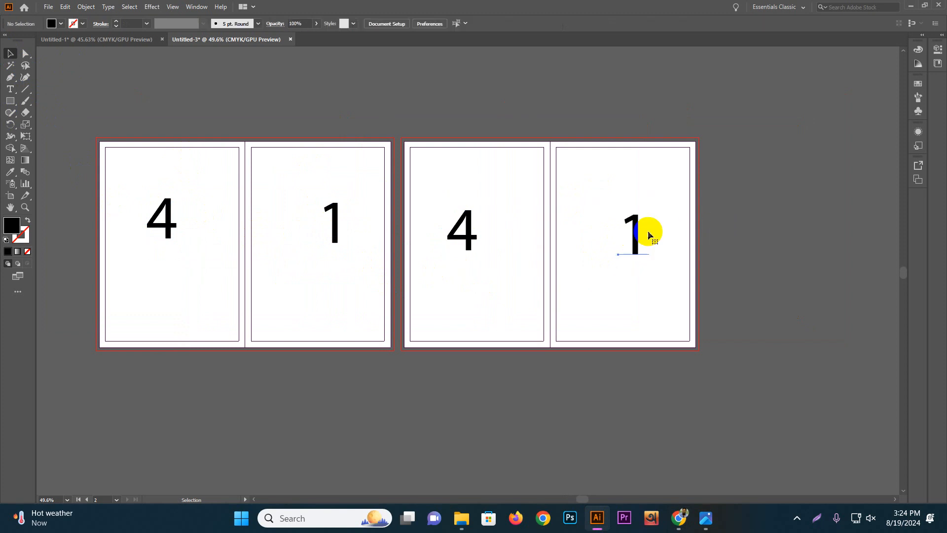
double_click(633, 231)
type("2")
left_click_drag(457, 221, 468, 219)
type("3")
left_click(11, 56)
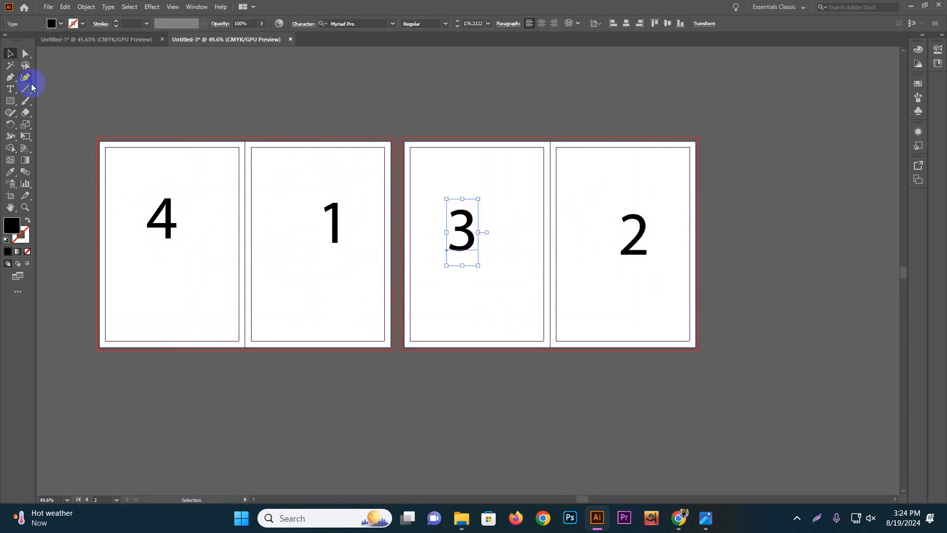
- Add the label "cOMPANY iFO" below the number 1 and enlarge it to about 60 pt
left_click(11, 91)
left_click(283, 264)
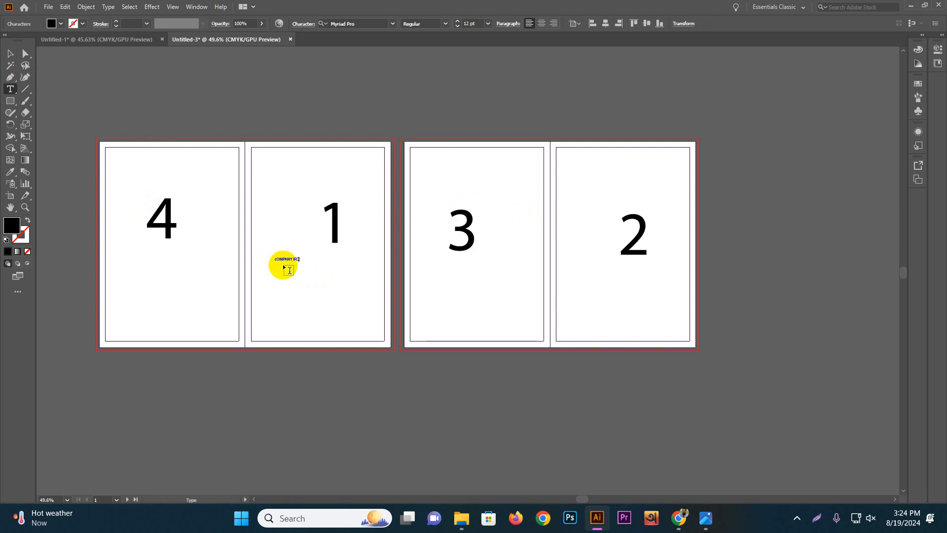
left_click(10, 54)
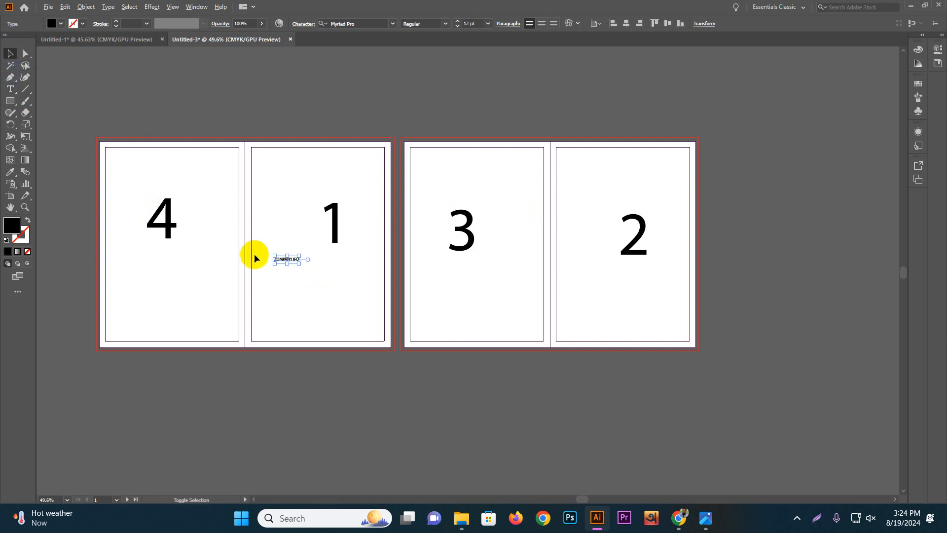
left_click_drag(300, 263, 332, 273)
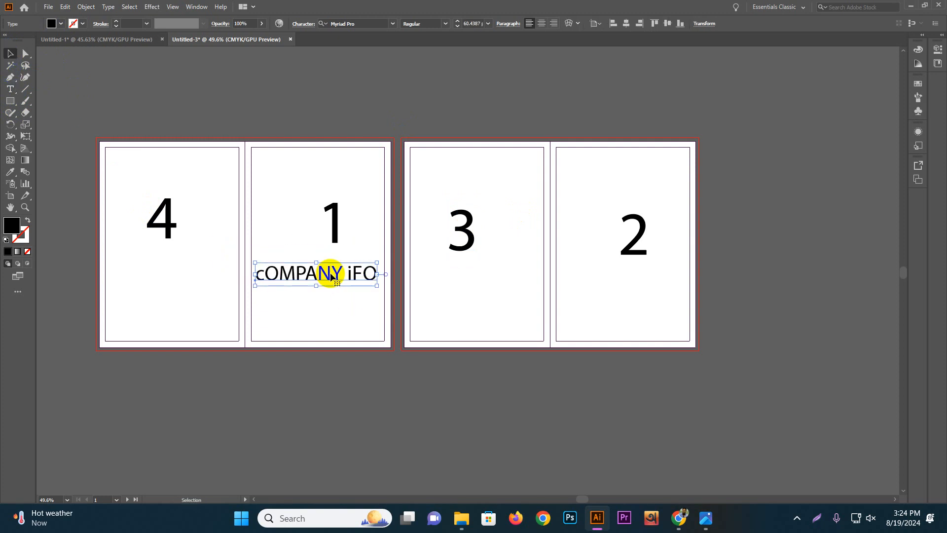
- Format the entire label below the number 1 as All Caps
double_click(307, 274)
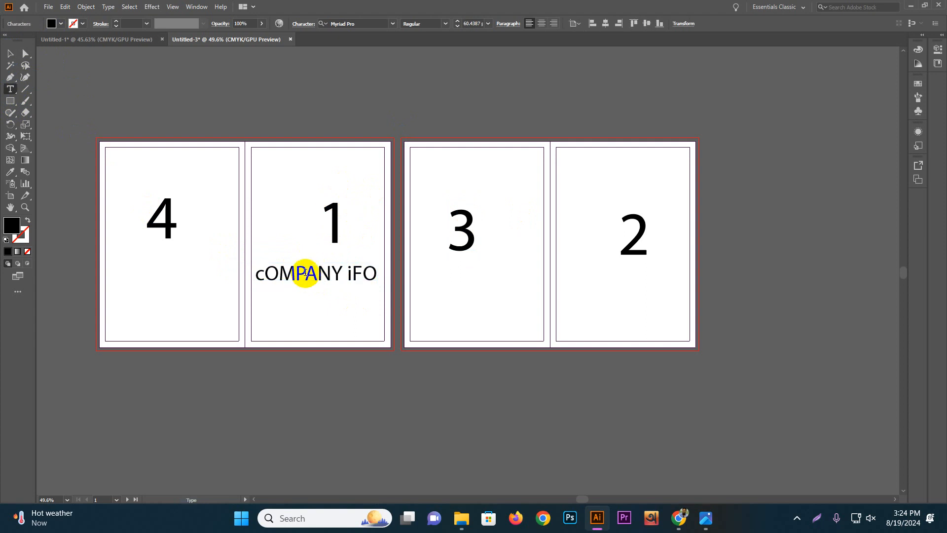
key("ctrl+a")
key("ctrl+t")
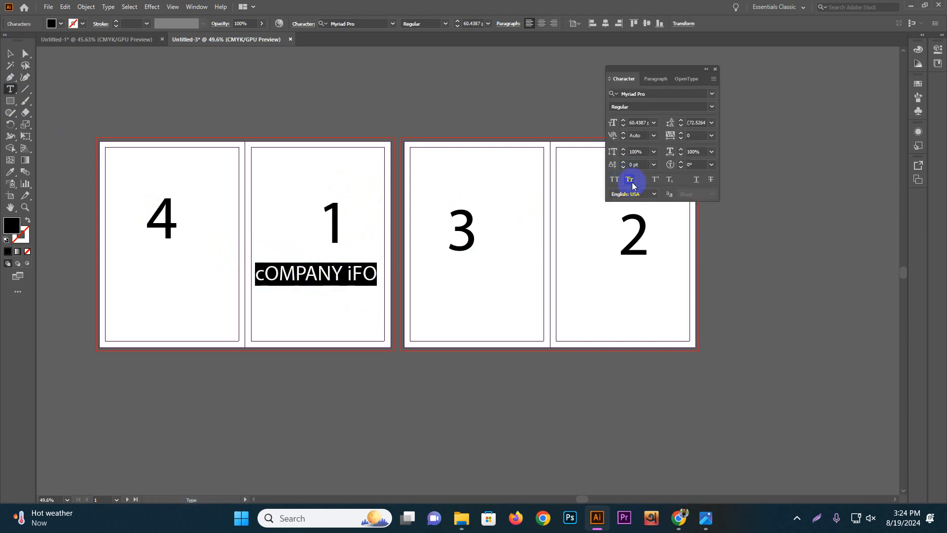
left_click(614, 179)
left_click(10, 54)
- Duplicate the company label below the number 4 and replace its text with "CONTACT US"
left_click_drag(298, 272, 178, 279)
triple_click(178, 278)
type("CONTACT")
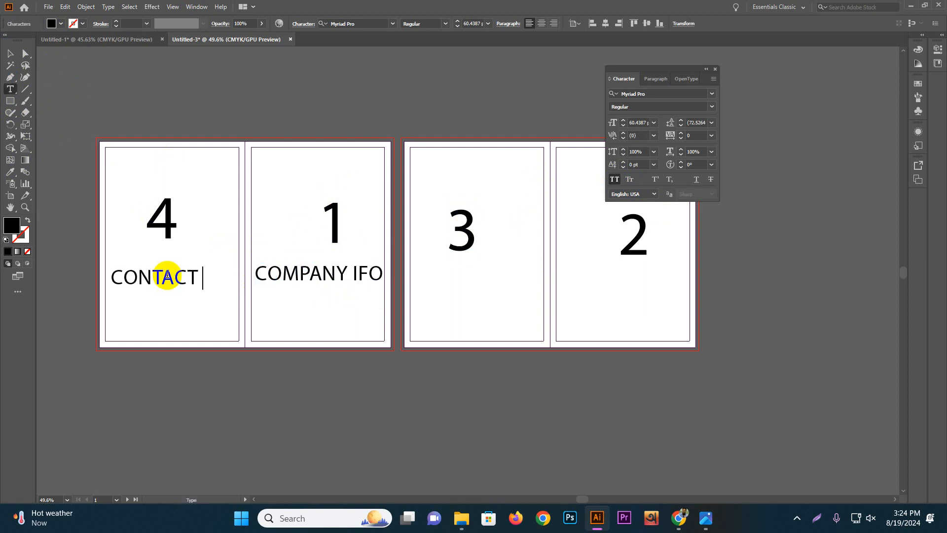
type(" US")
key("Escape")
- Duplicate the company label below the number 2 and replace its text with "ABOUT US / WHY CHOOS US"
scroll(134, 275, "right", 4)
left_click(238, 263)
left_click_drag(245, 260, 545, 275)
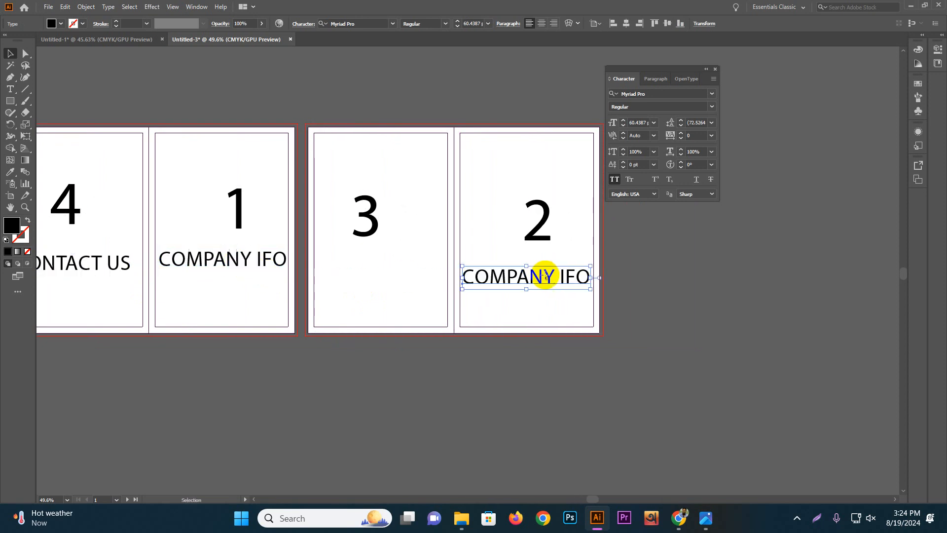
triple_click(526, 273)
type("ABOUT US / WHY CHOOS US")
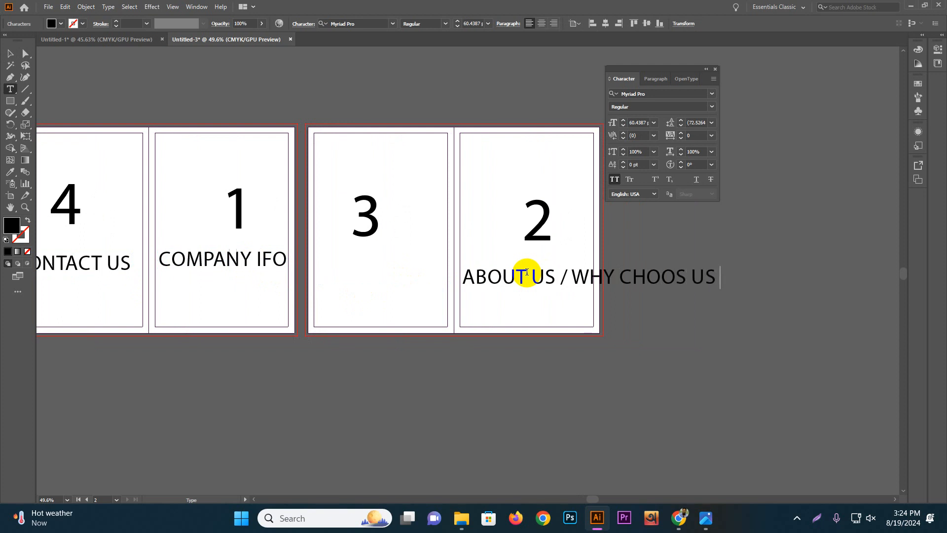
left_click(10, 53)
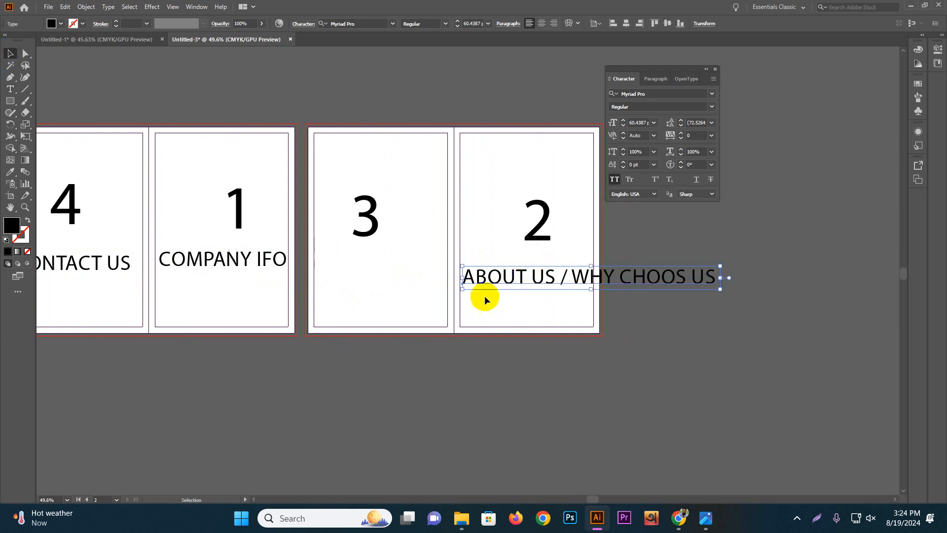
- Duplicate the "ABOUT US / WHY CHOOS US" label below the number 3 and replace its text with "SERVICE"
left_click_drag(526, 274, 387, 274)
double_click(387, 275)
key("ctrl+a")
type("SER")
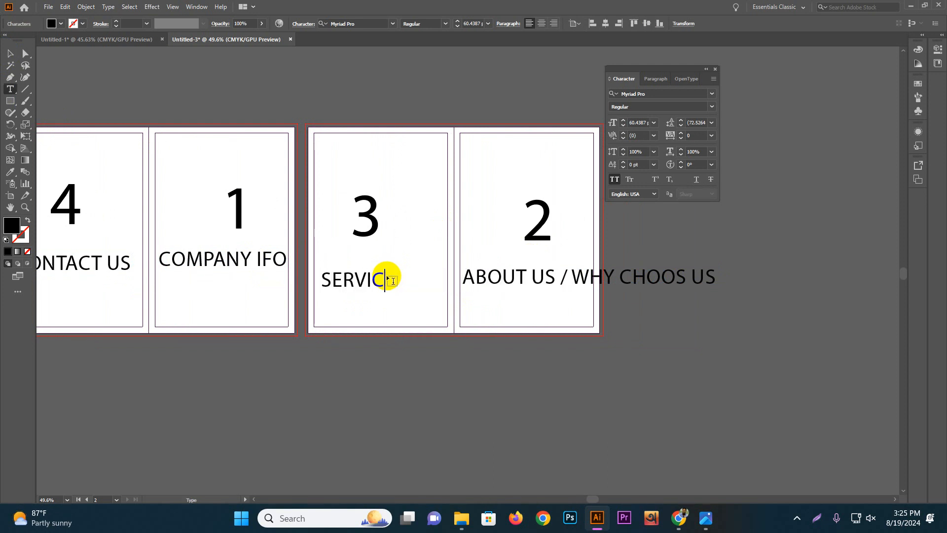
key("Escape")
scroll(503, 322, "down", 1)
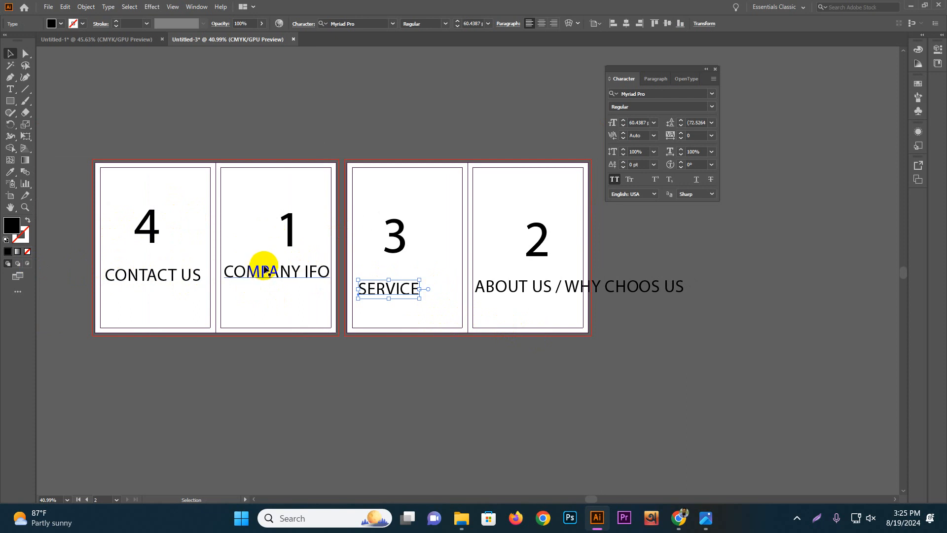
- Compare the bi-fold brochure reference in the browser with the bi-fold and tri-fold template documents in Illustrator
key("alt+Tab")
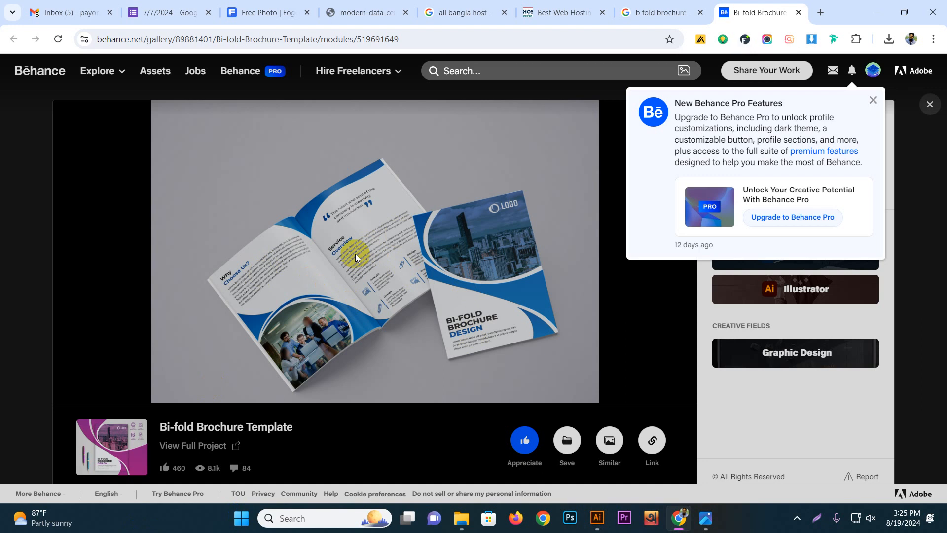
key("alt+Tab")
left_click(639, 423)
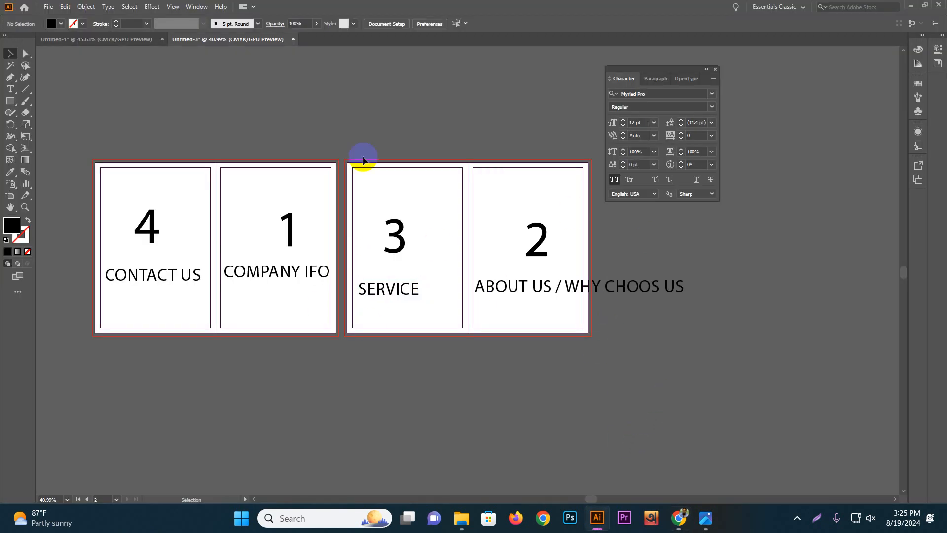
left_click(121, 39)
key("z")
left_click_drag(442, 208, 355, 194)
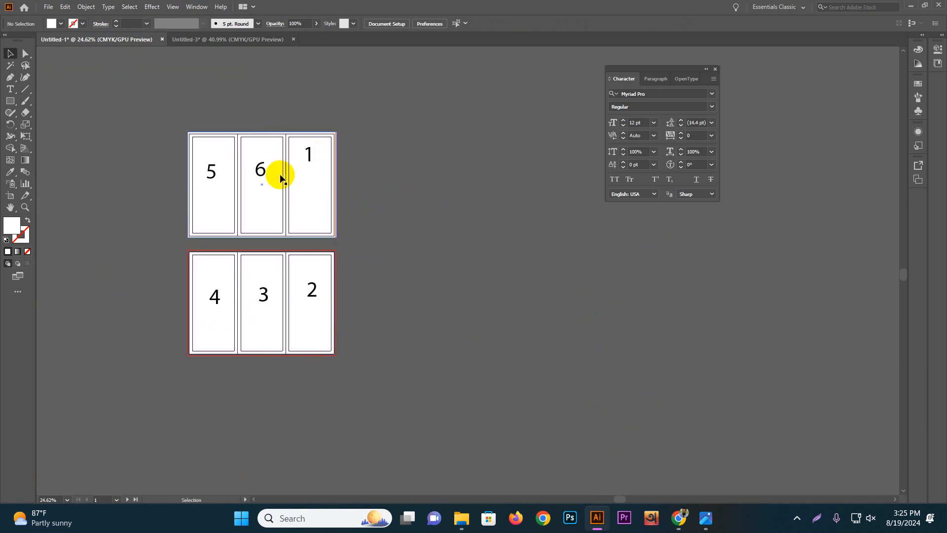
left_click(247, 40)
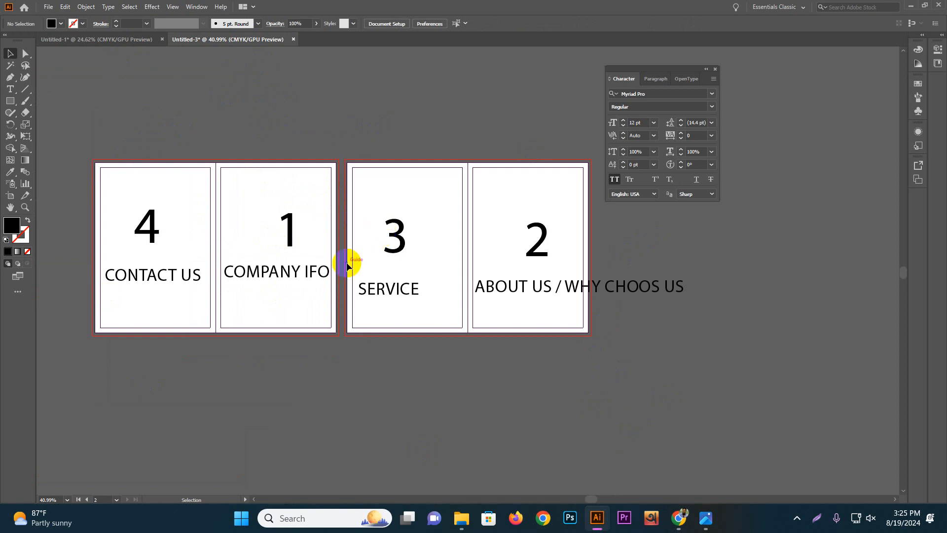
- Switch to the browser and search Google in a new tab for "instagram carousel DESIGN"
key("alt+Tab")
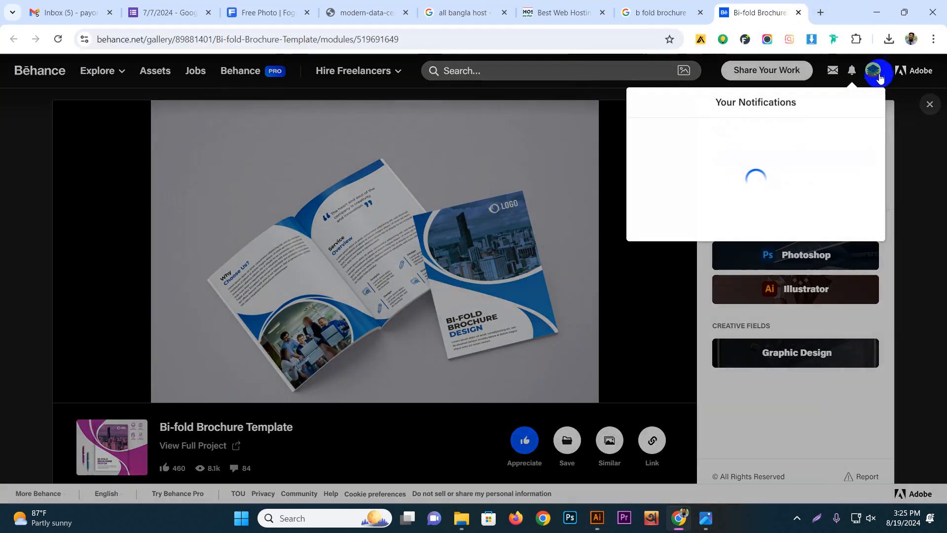
left_click(872, 70)
scroll(761, 422, "down", 1)
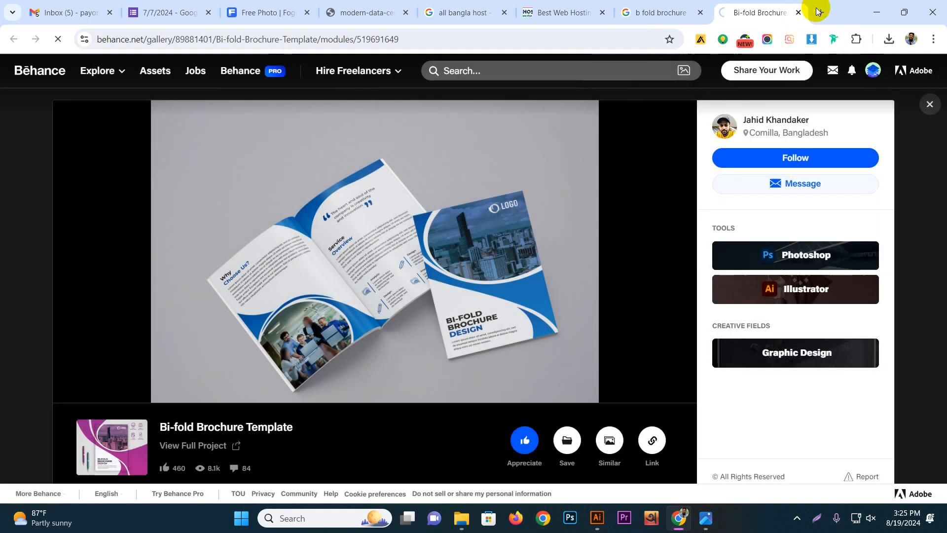
left_click(818, 10)
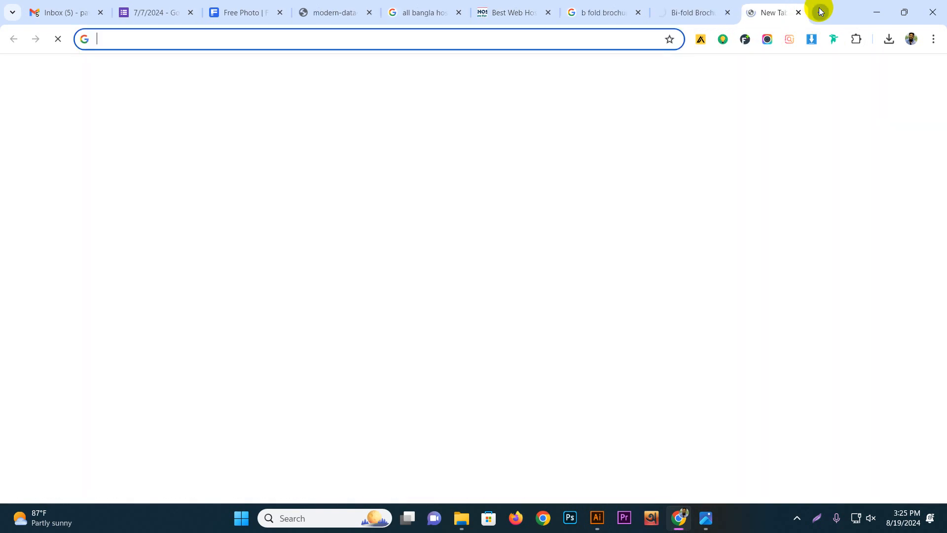
left_click(476, 33)
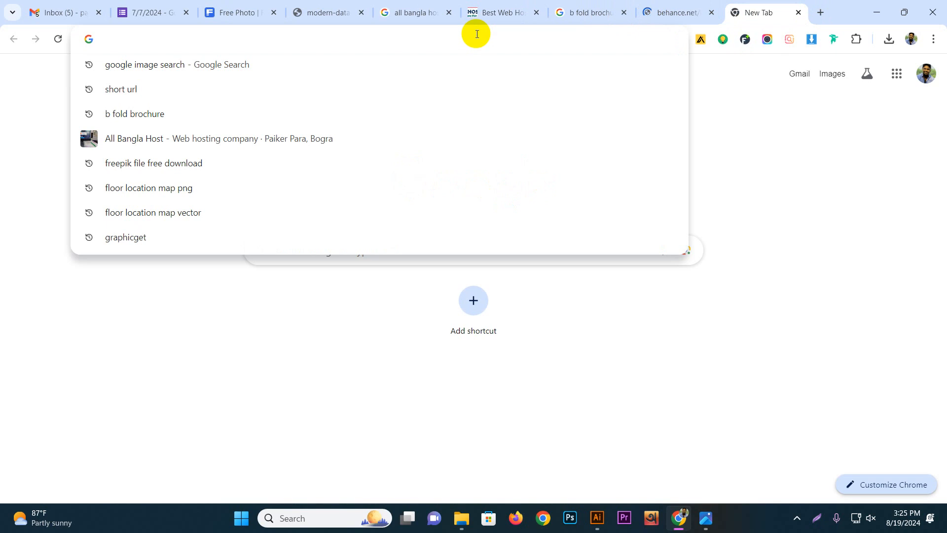
type("INSTRA")
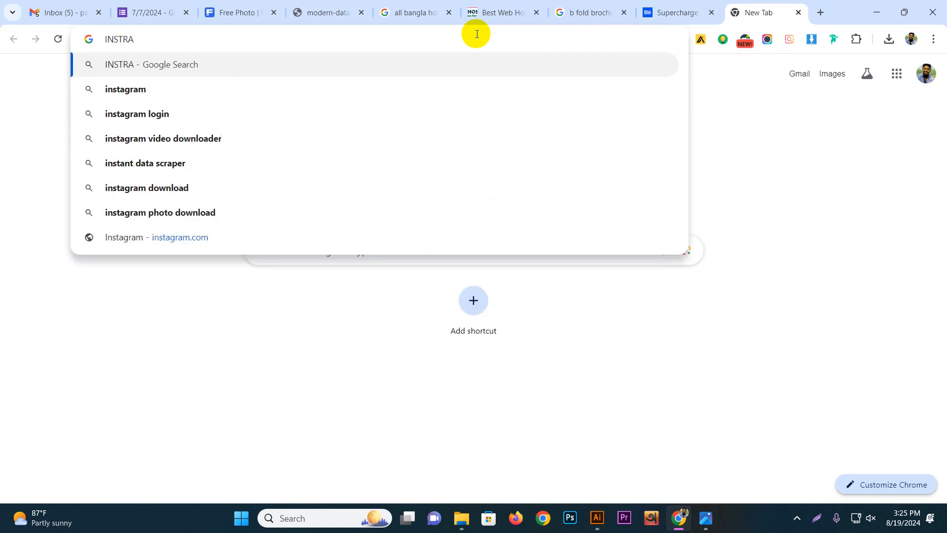
key("Down")
type("CA")
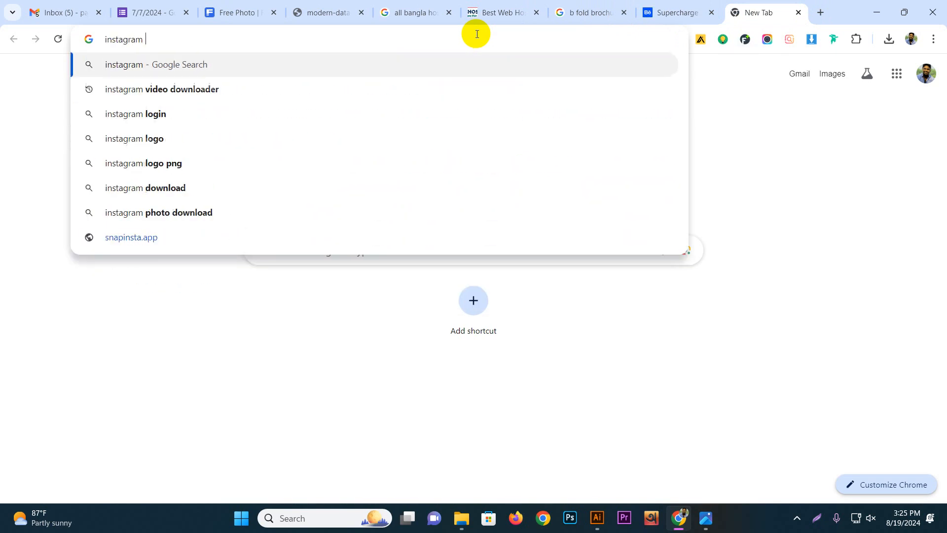
type("R")
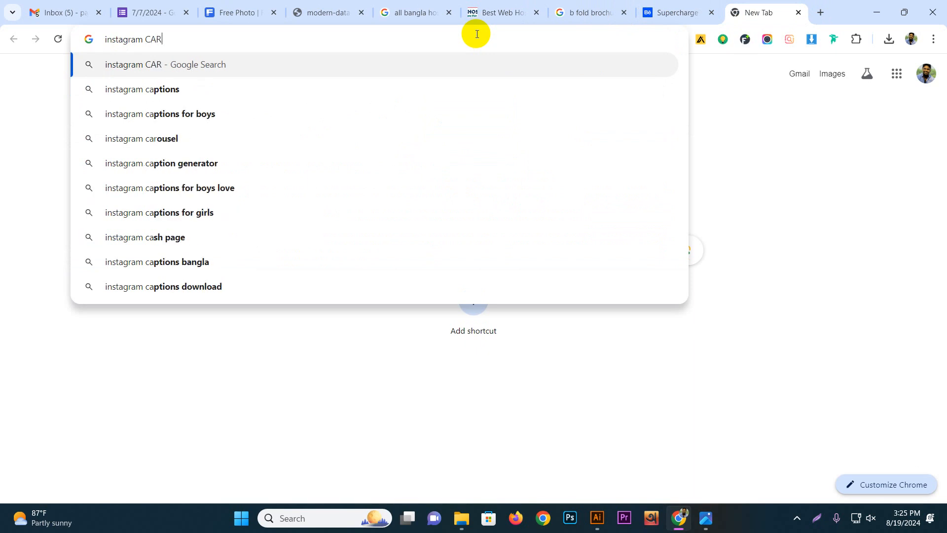
key("Down")
type("DESIGN S")
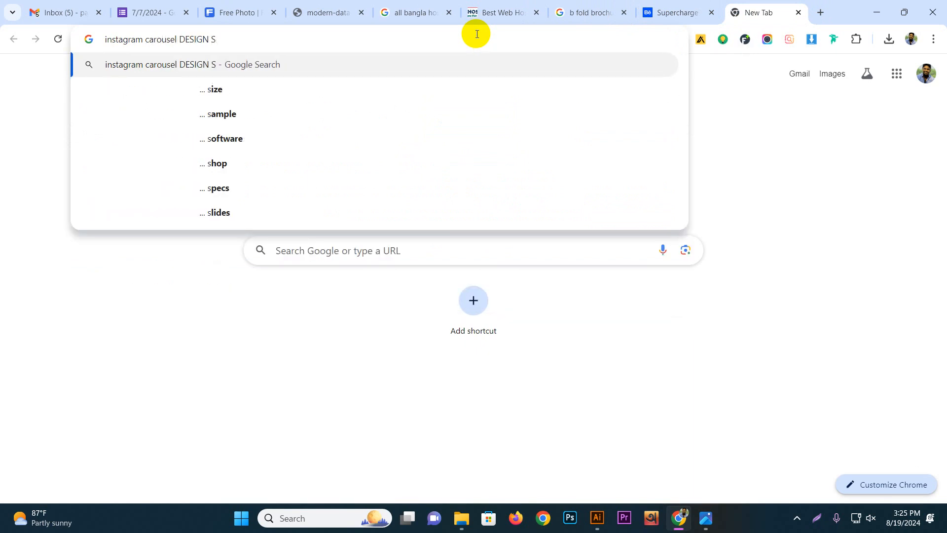
key("BackSpace")
key("Return")
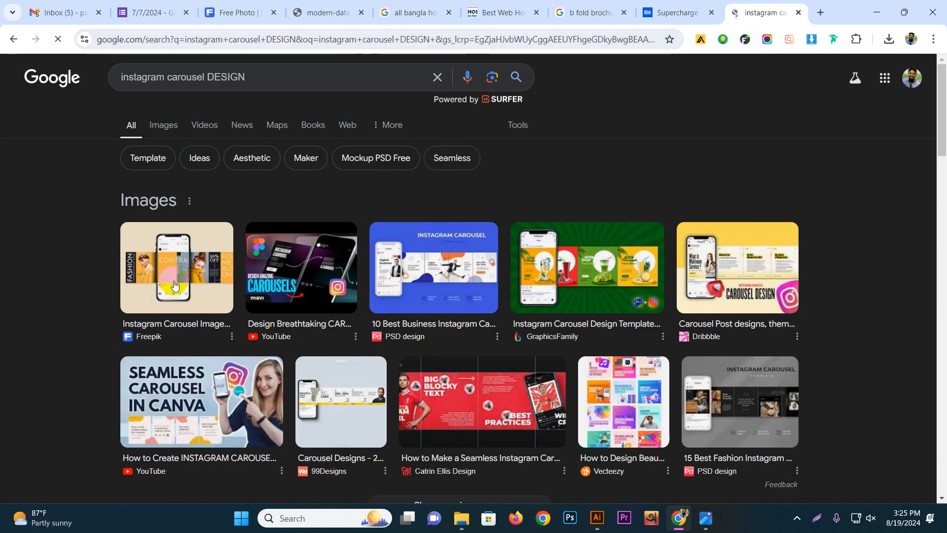
- Open the Freepik Instagram carousel image from the search results in its own browser tab
left_click(173, 285)
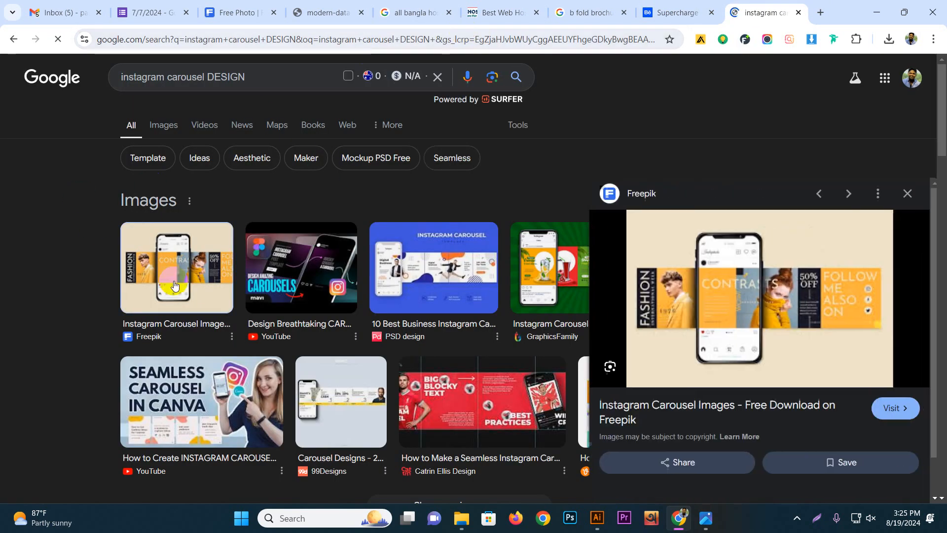
right_click(725, 279)
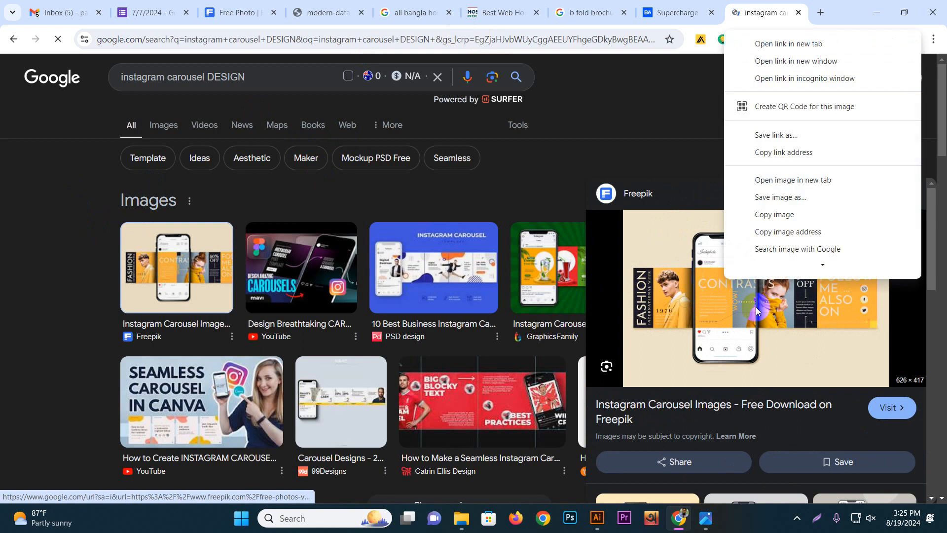
left_click(815, 197)
left_click(772, 11)
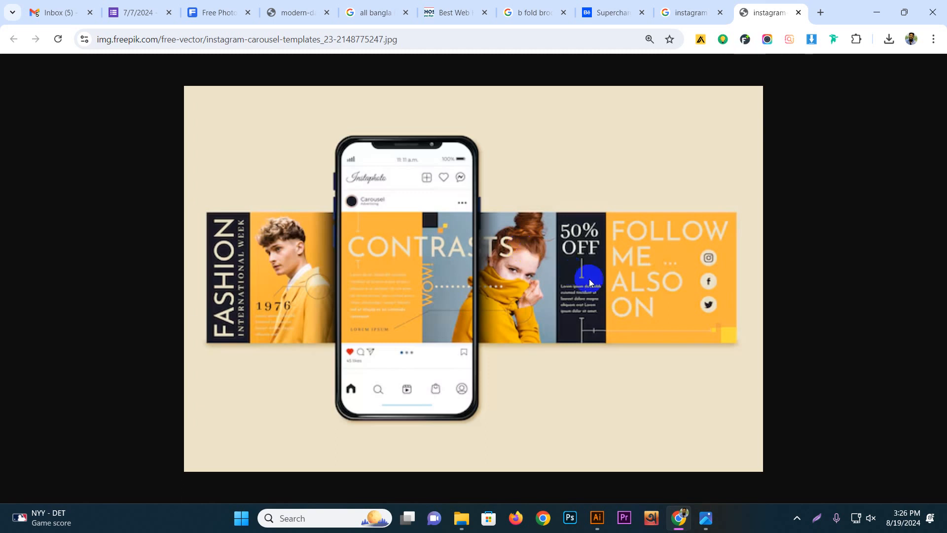
- Open the PSD design business Instagram carousel image in its own browser tab and enlarge it to 300%
left_click(687, 12)
left_click(453, 274)
right_click(753, 283)
left_click(692, 183)
left_click(774, 11)
scroll(513, 284, "up", 3)
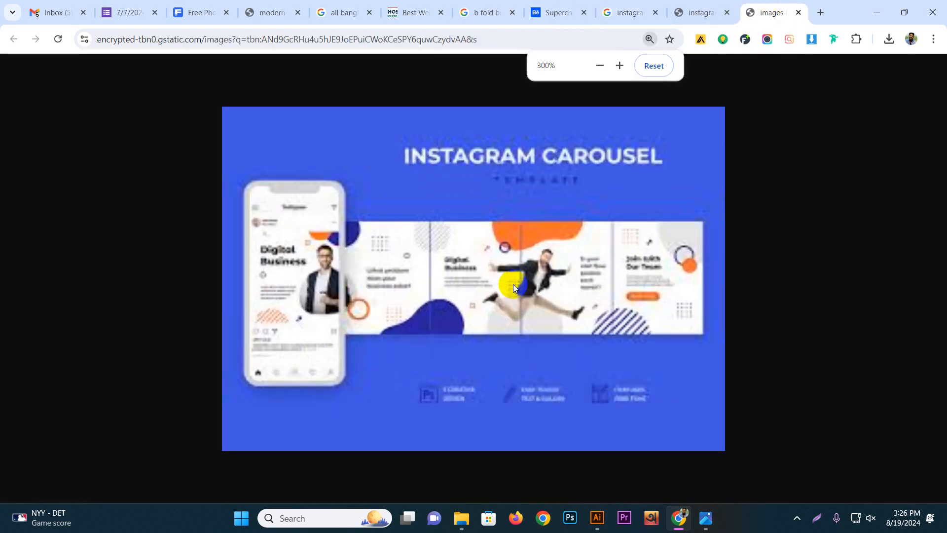
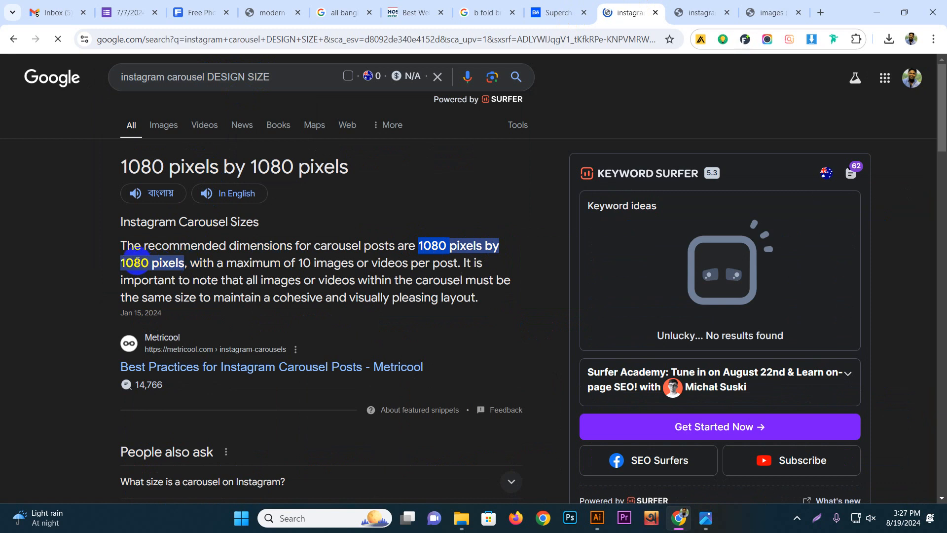
- Highlight the recommended carousel dimensions in the size search result, then go back to the blue Instagram carousel image
left_click_drag(329, 246, 161, 264)
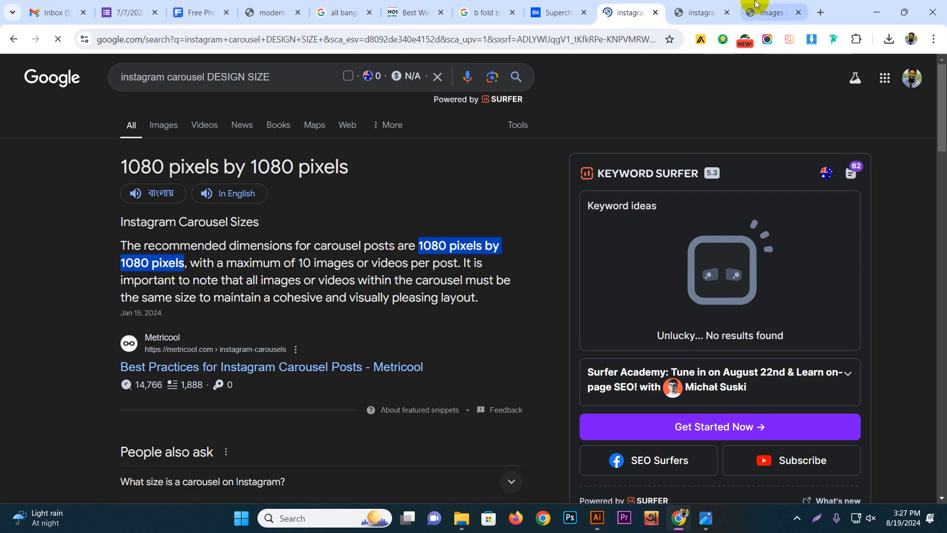
left_click(752, 9)
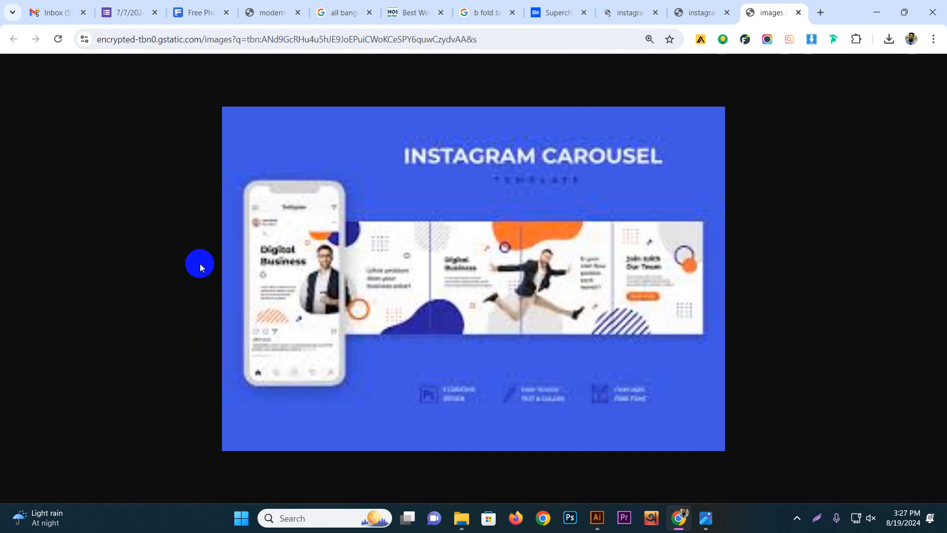
- Switch to Illustrator and start a new document in pixels with a width and height of 1080 px
left_click(596, 518)
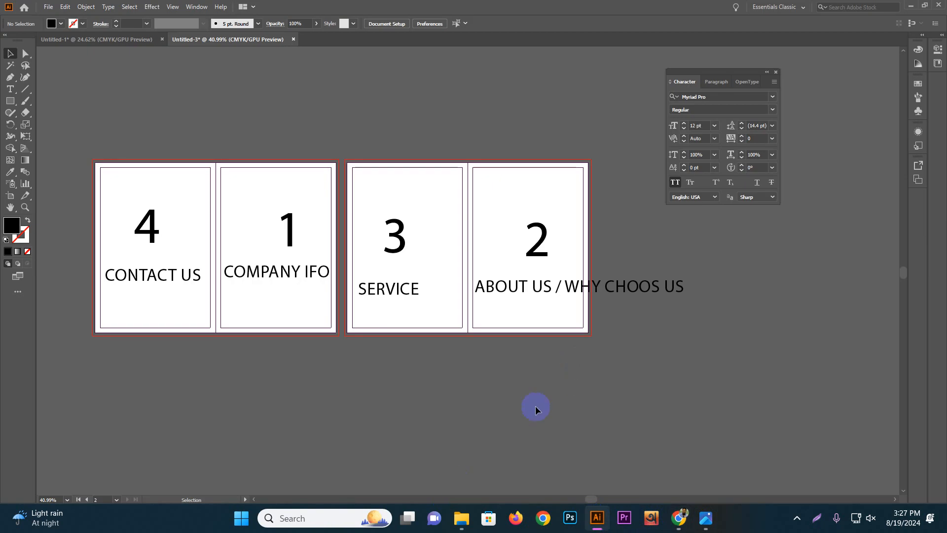
key("ctrl+n")
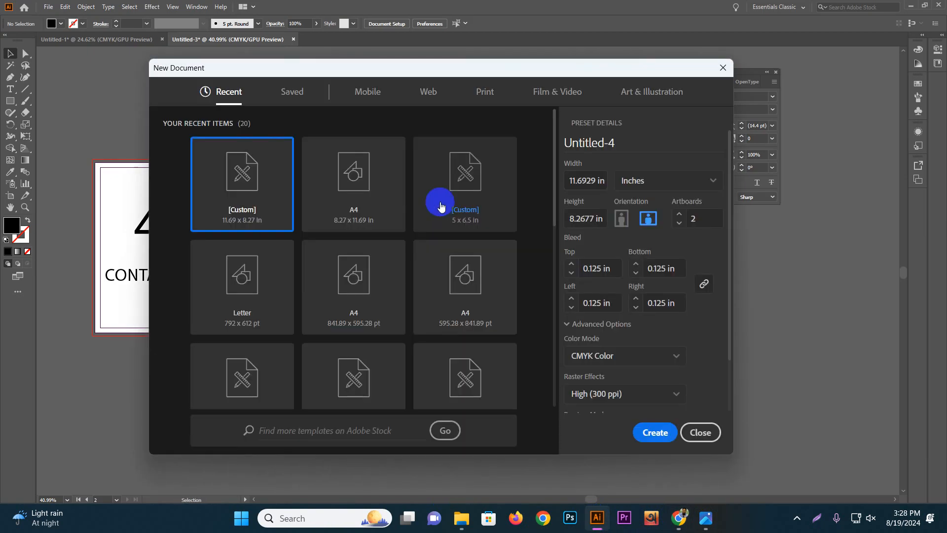
left_click(655, 181)
left_click(632, 309)
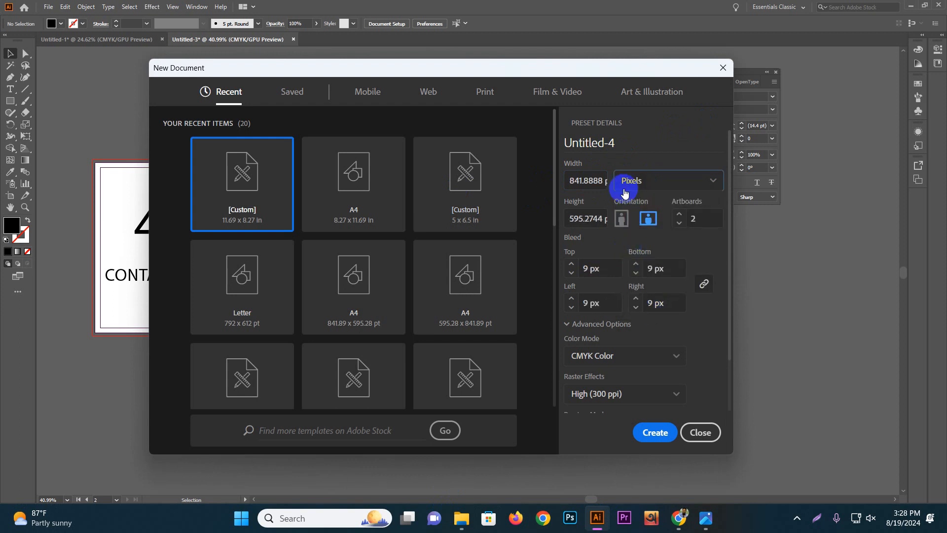
double_click(589, 182)
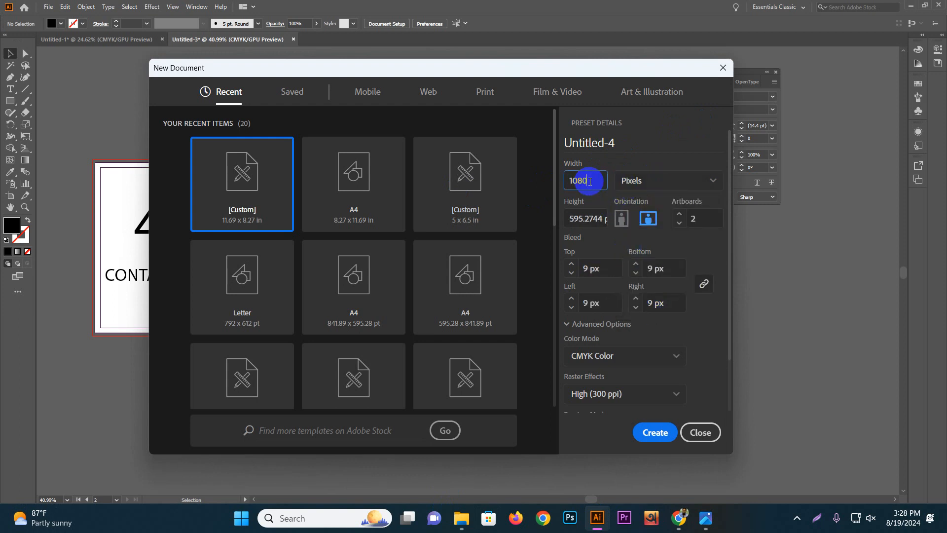
key("Tab")
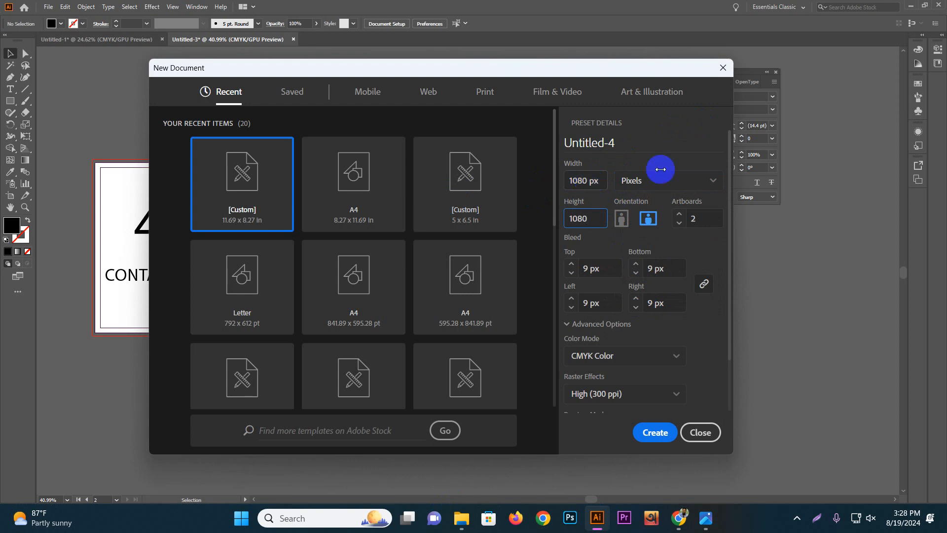
- Set the new document to 4 artboards with 0 px bleed on all sides
left_click(697, 220)
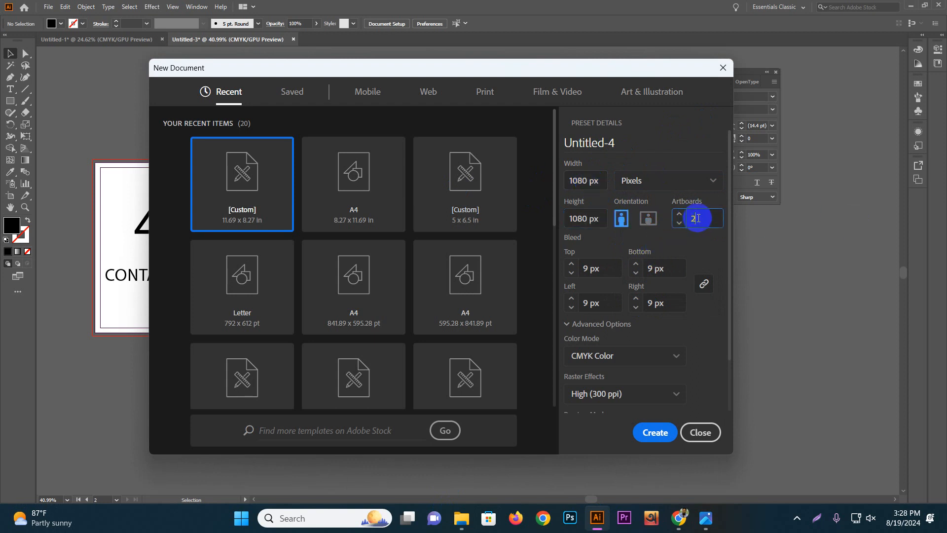
left_click(641, 222)
type("4")
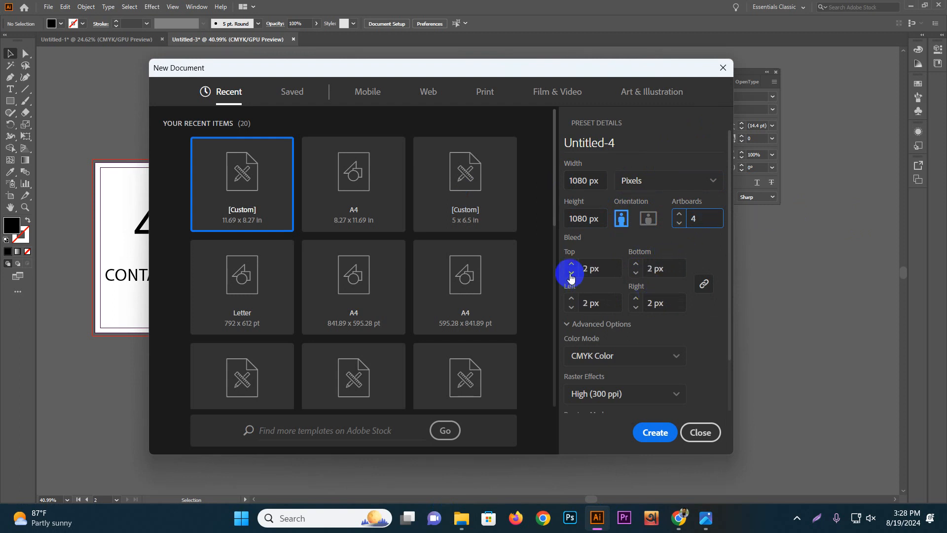
left_click(611, 268)
type("0")
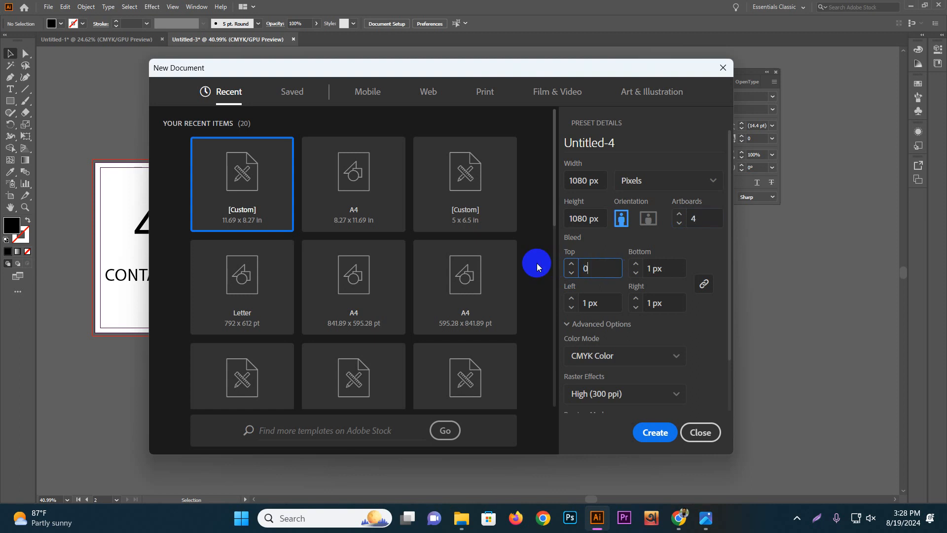
key("Tab")
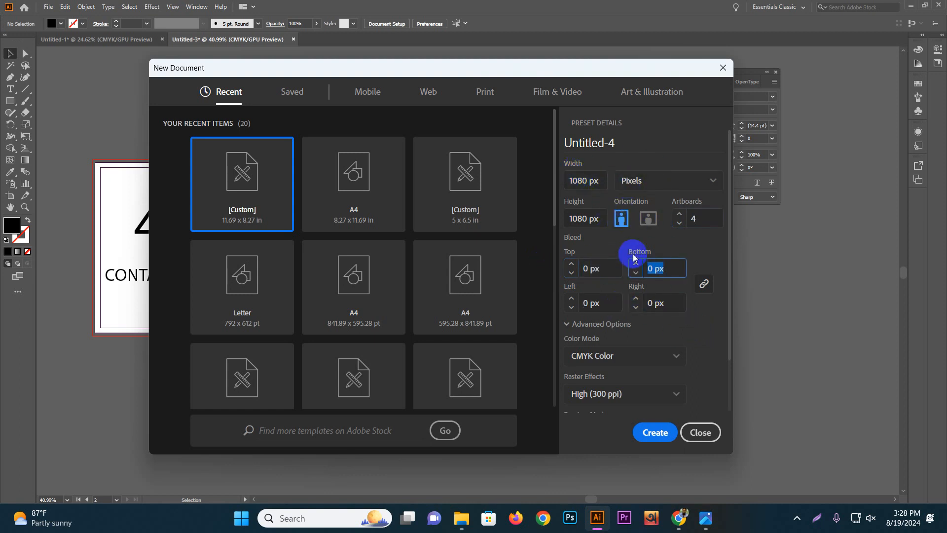
- Set the new document's color mode to RGB Color and its raster effects to Screen (72 ppi)
left_click(613, 359)
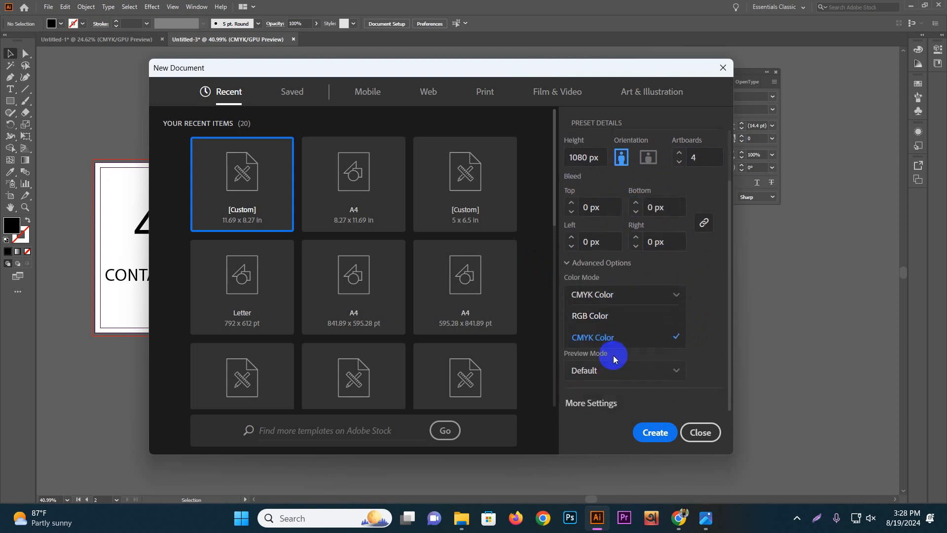
left_click(595, 322)
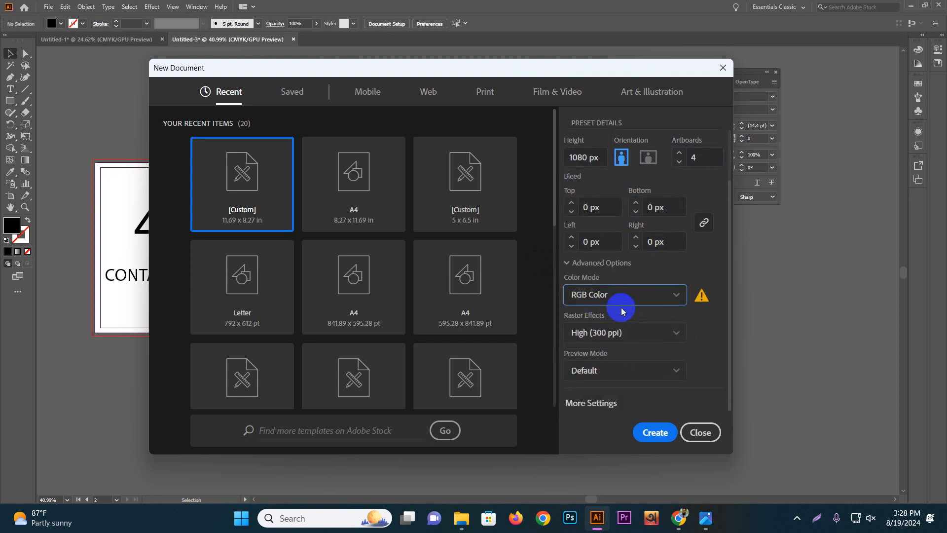
left_click(584, 332)
left_click(644, 395)
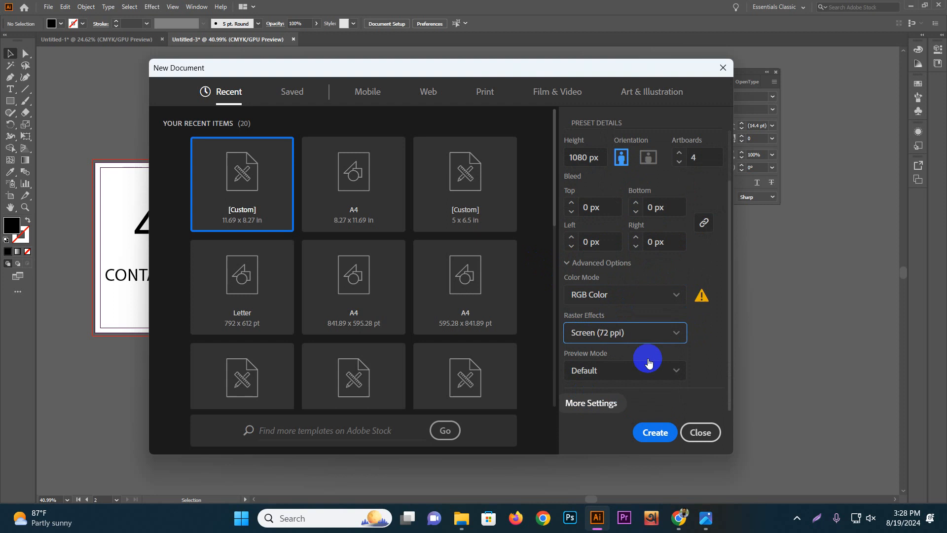
- Set the new document's color mode to CMYK Color and its raster effects to High (300 ppi)
left_click(618, 305)
left_click(609, 339)
left_click(626, 333)
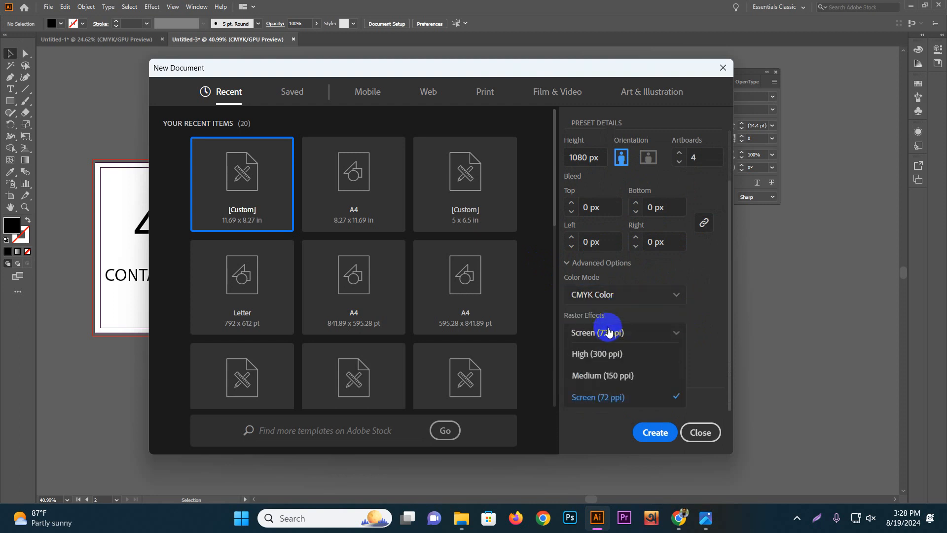
left_click(610, 361)
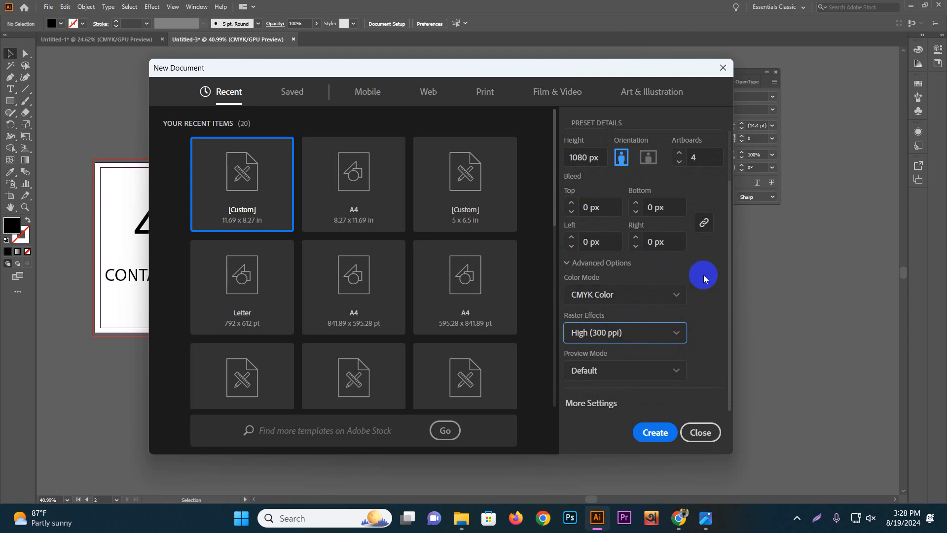
scroll(702, 271, "up", 2)
scroll(643, 292, "down", 2)
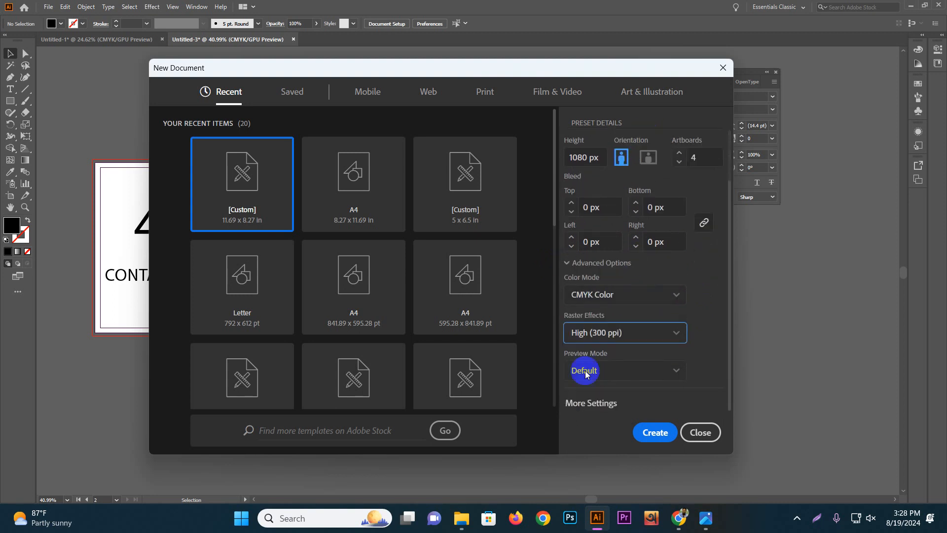
- Set the artboard spacing to 0 px in More Settings and create the four-artboard document
left_click(599, 404)
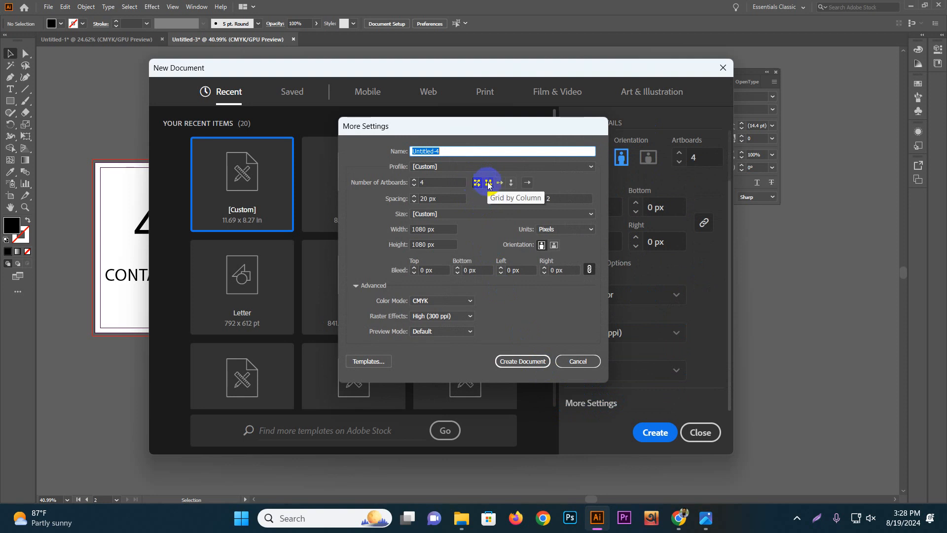
double_click(427, 198)
type("0")
left_click(443, 181)
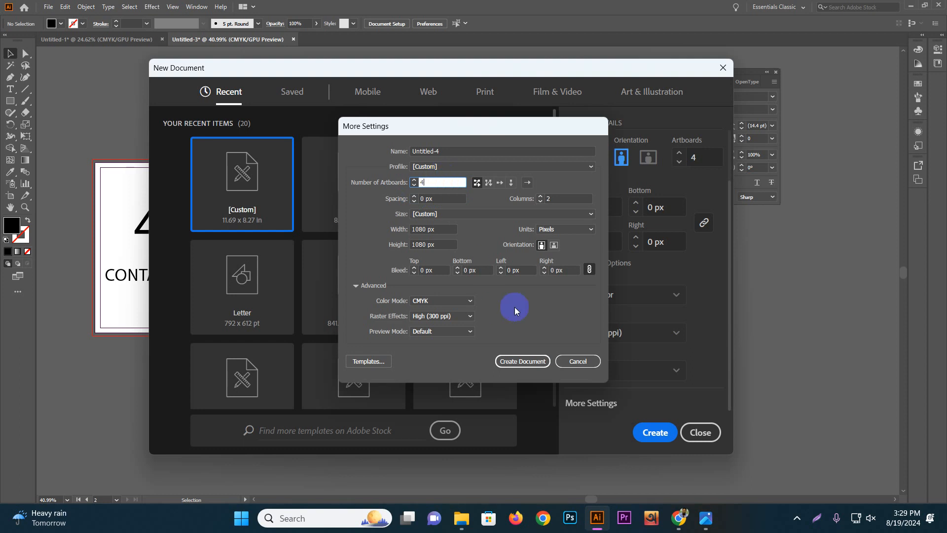
left_click(523, 361)
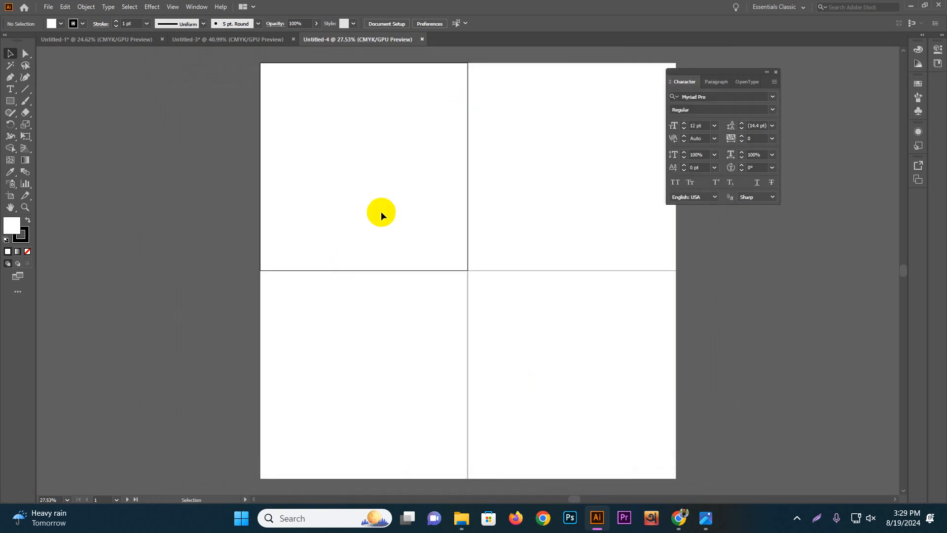
- Draw a rectangle covering all four artboards and give it an orange fill
left_click(10, 100)
left_click_drag(259, 63, 676, 477)
left_click(61, 23)
left_click(89, 48)
left_click(97, 41)
left_click(365, 4)
left_click(82, 99)
left_click(48, 7)
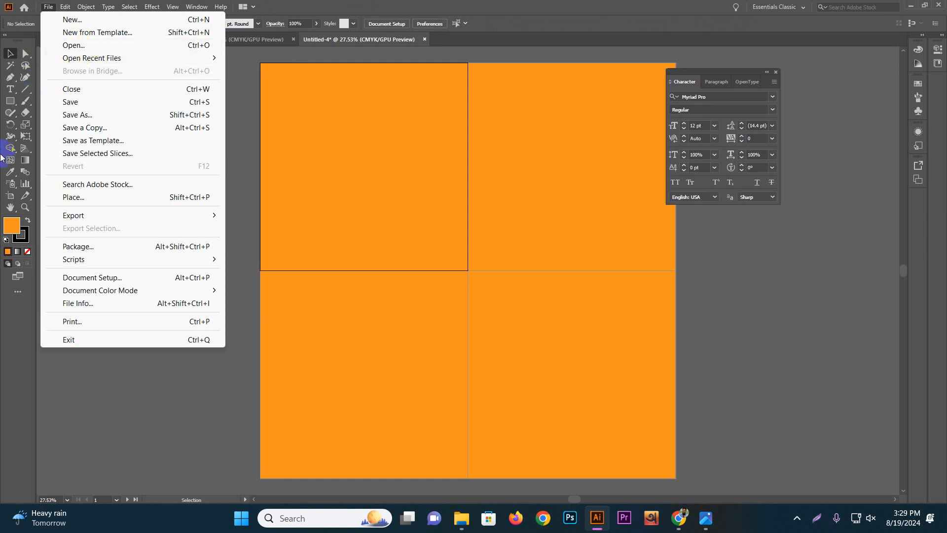
- Add the text ALL BANGLA HOST in All Caps and enlarge it to span the upper two artboards
left_click(10, 90)
left_click(321, 143)
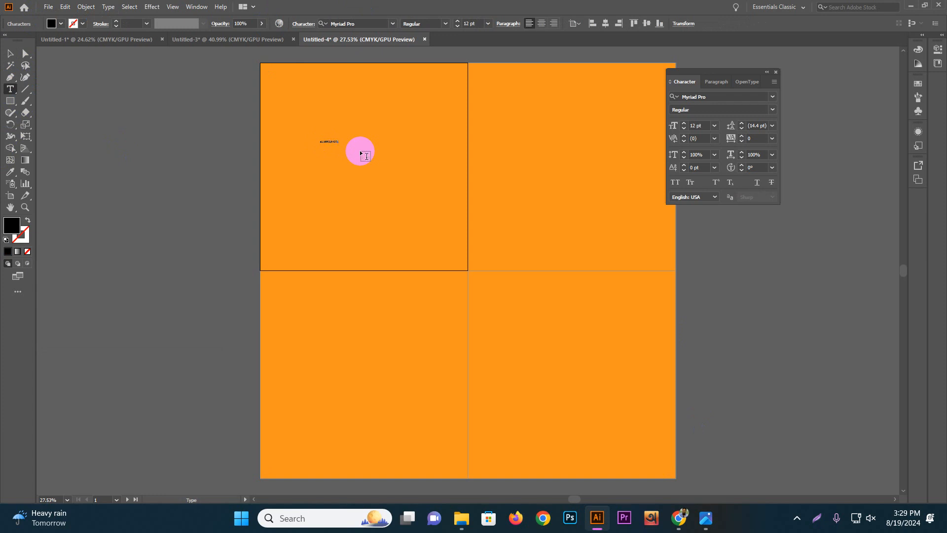
left_click(11, 53)
left_click_drag(342, 146, 474, 209)
left_click_drag(396, 148, 483, 129)
left_click(690, 182)
left_click(676, 182)
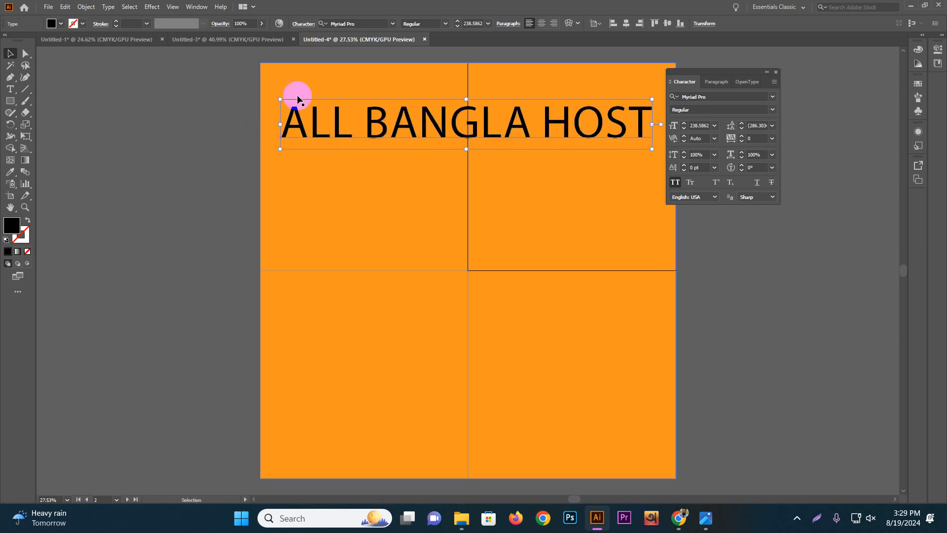
- Change the heading's font to Elephant, then resize and reposition it across the upper two artboards
scroll(625, 225, "down", 2)
left_click_drag(606, 231, 483, 220)
left_click(600, 221)
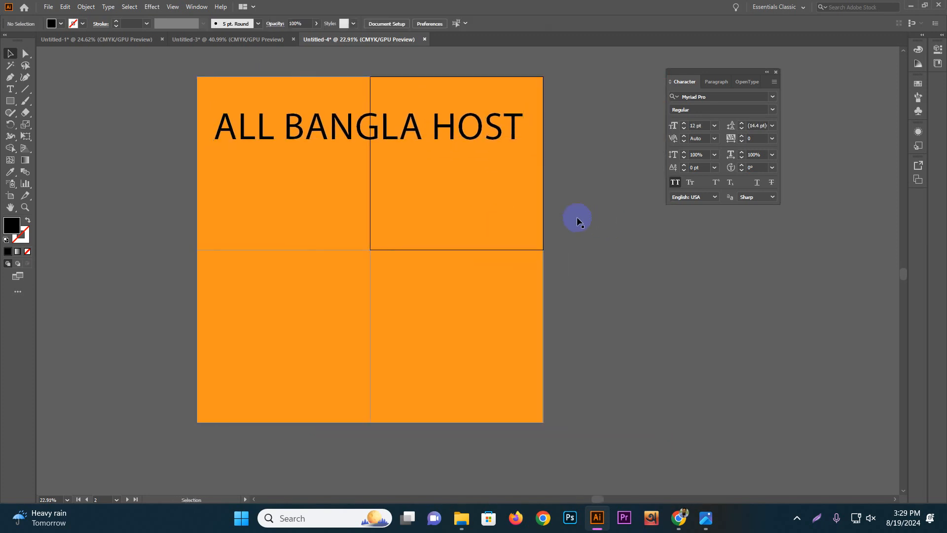
left_click_drag(411, 126, 411, 124)
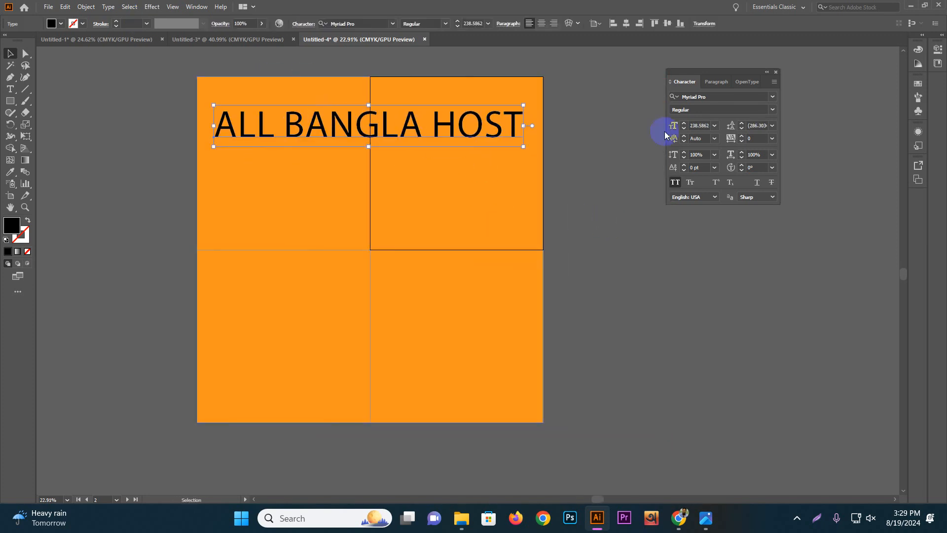
left_click(772, 97)
left_click(789, 155)
left_click_drag(539, 129, 504, 129)
left_click_drag(616, 152, 551, 142)
left_click_drag(486, 137, 452, 125)
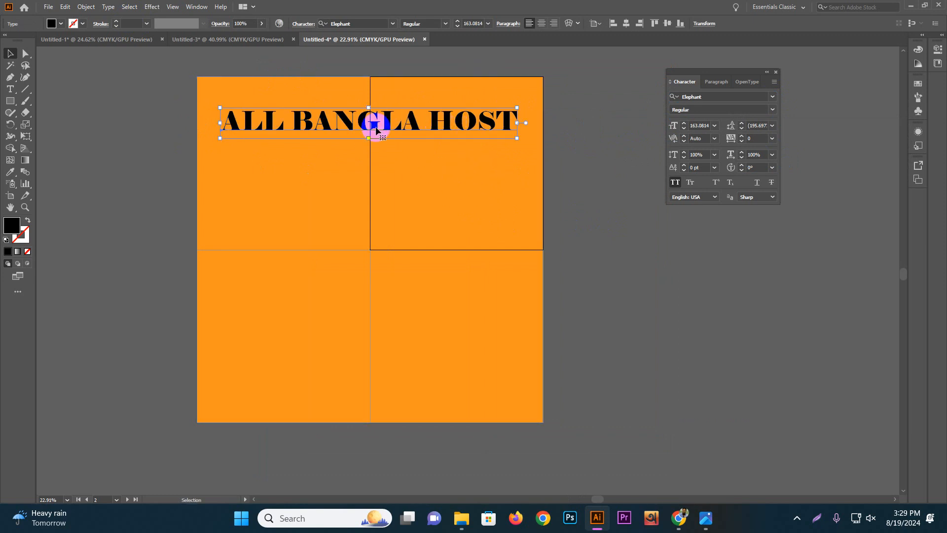
- Set the ALL BANGLA HOST heading's fill color to white and deselect it
left_click(636, 261)
left_click(378, 124)
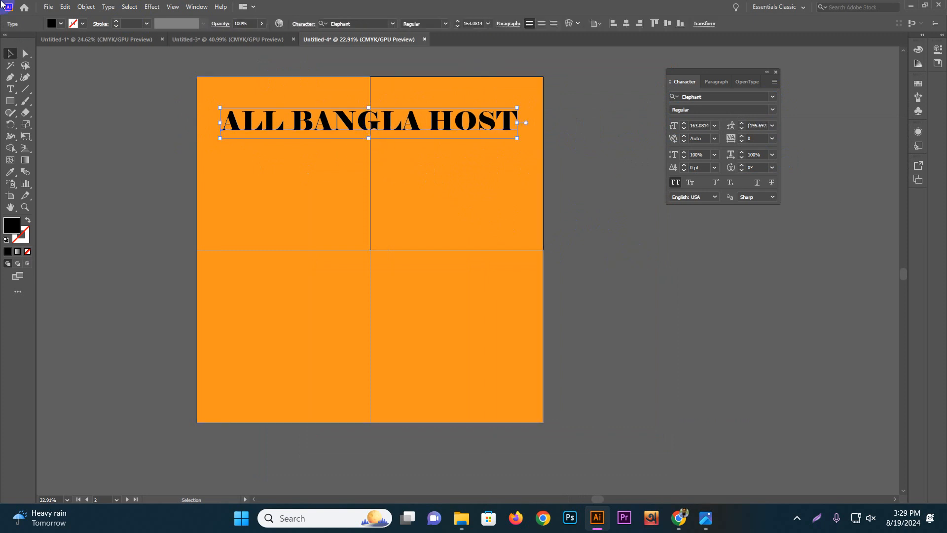
left_click(52, 23)
left_click(20, 41)
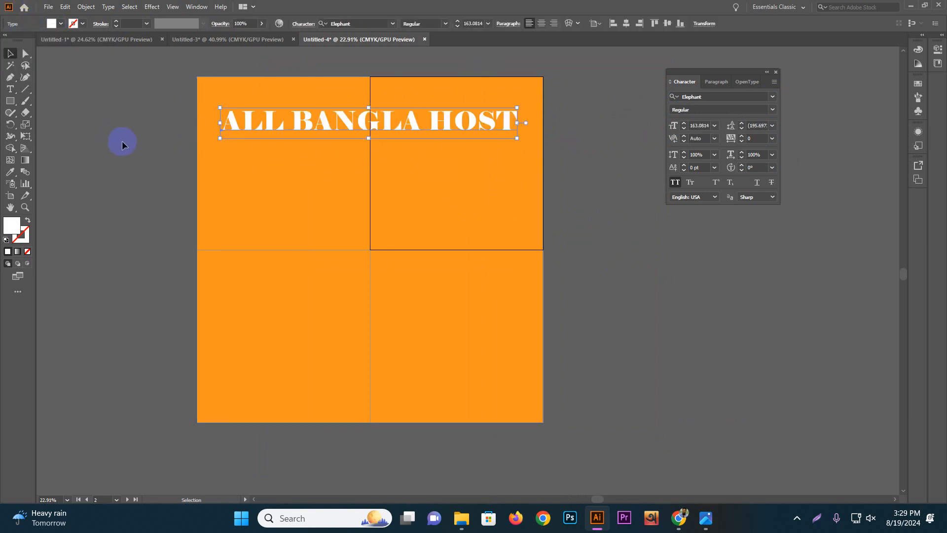
left_click(122, 140)
left_click(48, 7)
left_click(708, 197)
- Switch to Chrome and copy a screen capture of the 99.99% Uptime block on the All Bangla Host site
key("alt+Tab")
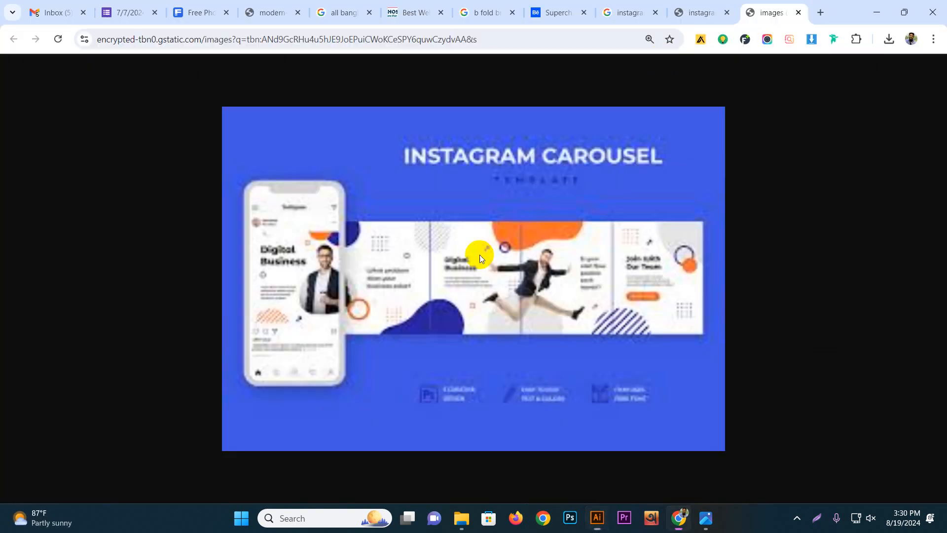
left_click(427, 5)
scroll(327, 432, "down", 9)
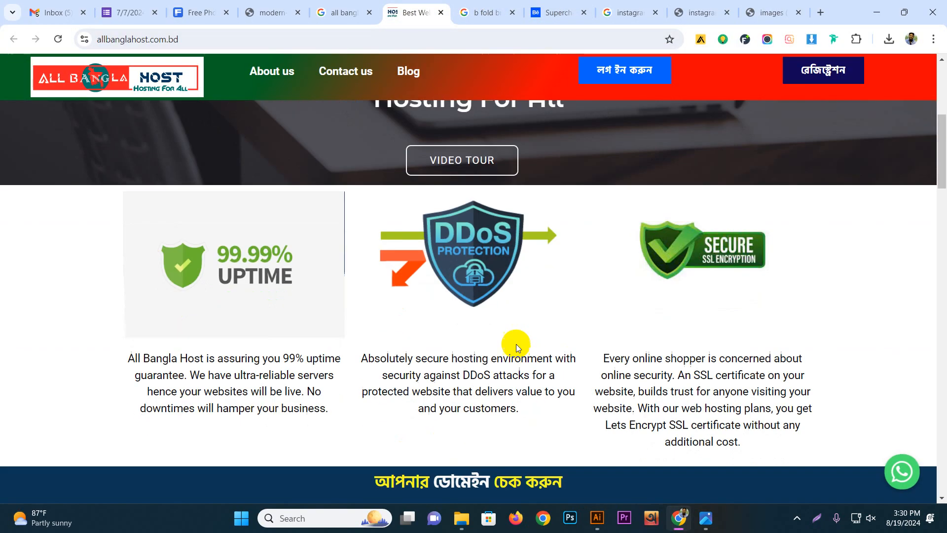
scroll(513, 402, "up", 4)
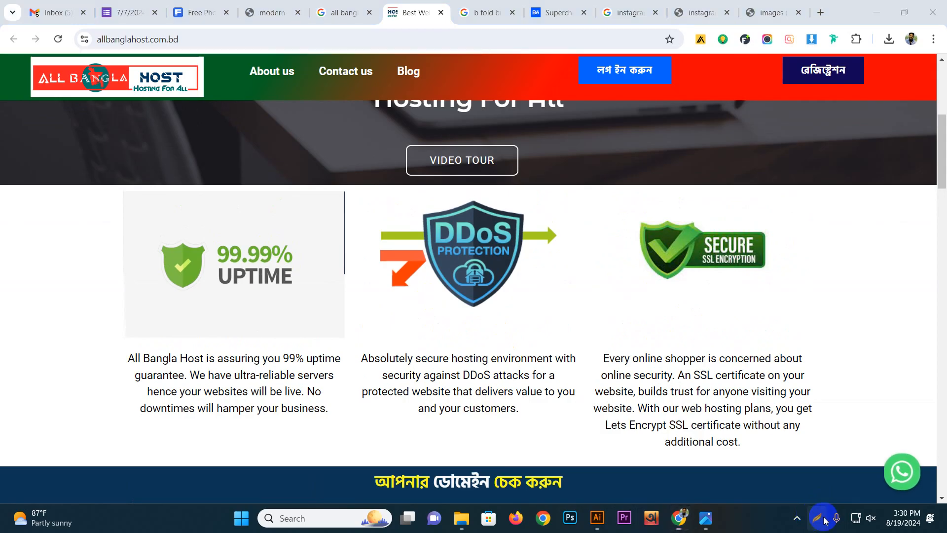
key("Print")
left_click_drag(93, 178, 354, 433)
key("ctrl+c")
- Switch to Illustrator, paste the Uptime capture and place it across the seam of the two left-hand artboards
key("alt+Tab")
key("ctrl+v")
left_click_drag(472, 289, 282, 268)
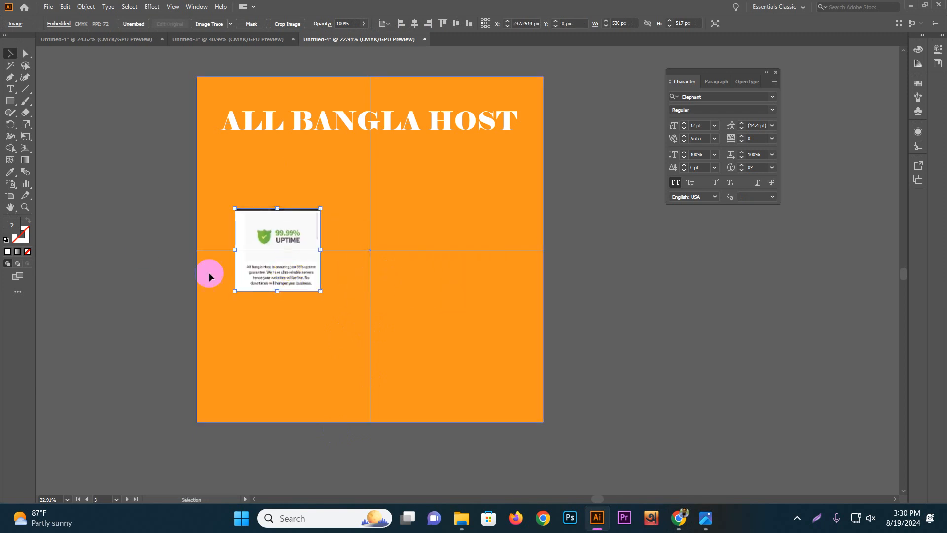
left_click(170, 301)
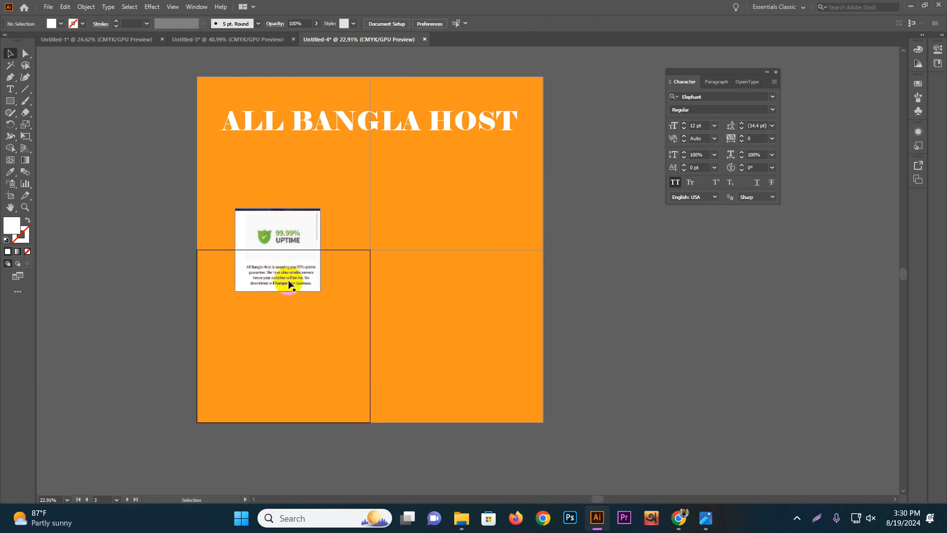
- Switch to Chrome and copy a screen capture of the DDoS Protection block with its description
key("alt+Tab")
scroll(409, 364, "down", 1)
scroll(402, 363, "down", 3)
scroll(423, 363, "up", 5)
scroll(545, 334, "down", 1)
left_click(819, 523)
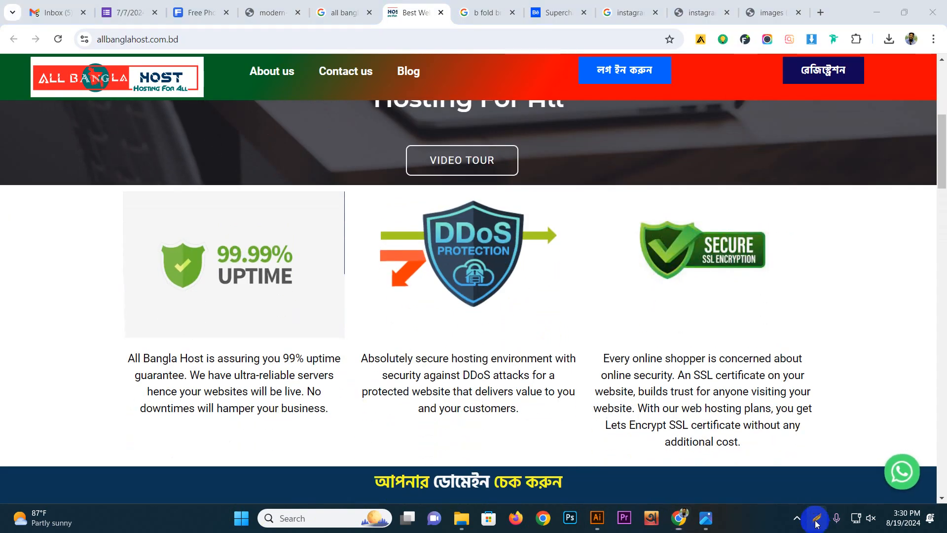
left_click_drag(360, 196, 581, 427)
key("ctrl+c")
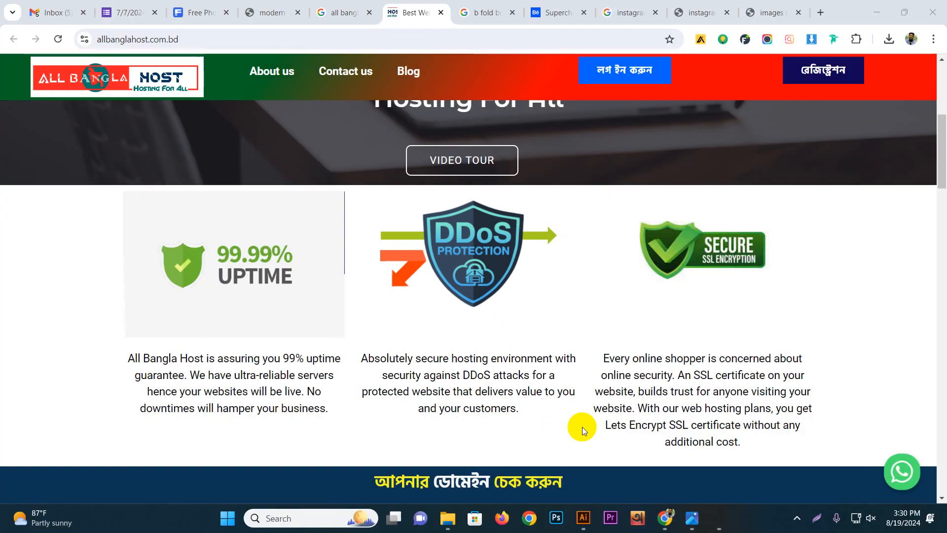
- Switch to Illustrator, paste the DDoS Protection capture and place it beside the Uptime image
key("alt+Tab")
key("ctrl+v")
left_click_drag(451, 277, 446, 253)
- Switch to Chrome and copy a screen capture of the Secure SSL Encryption block with its description
key("alt+Tab")
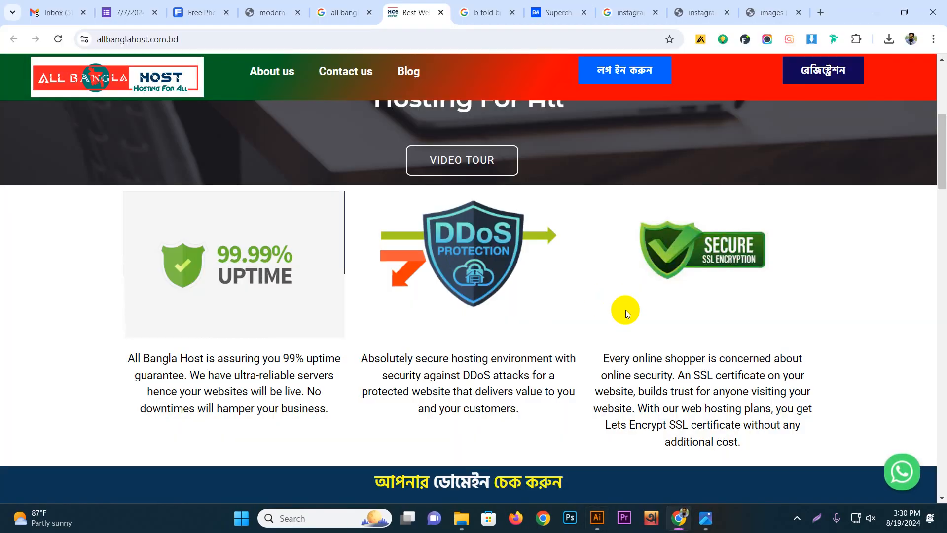
left_click(816, 517)
left_click_drag(582, 209, 819, 467)
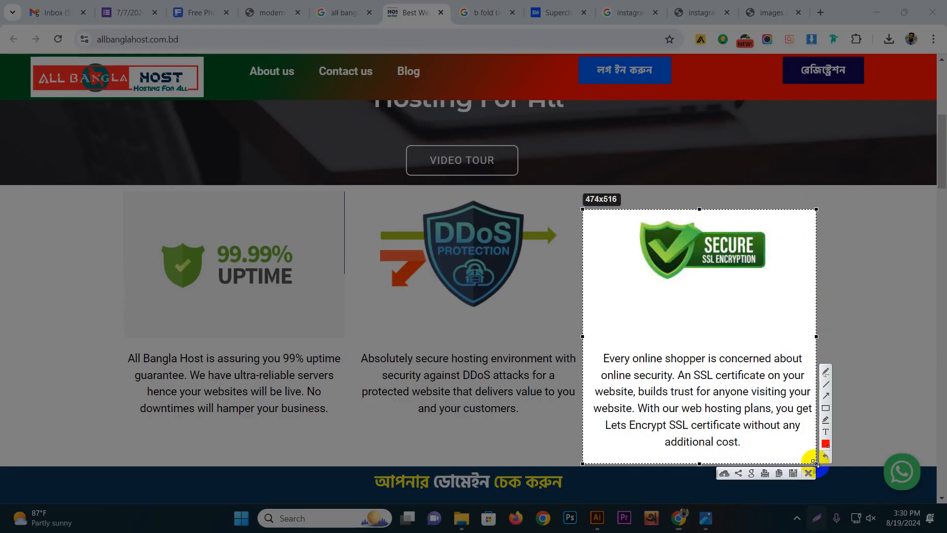
key("ctrl+c")
- Switch to Illustrator, paste the SSL capture between the other two images and spread all three into a row
key("alt+Tab")
key("ctrl+v")
left_click_drag(488, 290, 392, 267)
left_click_drag(279, 267, 259, 262)
left_click_drag(465, 271, 484, 275)
- Switch to Chrome and copy a screen capture of the headers and prices of the 2, 3, 4 and 6 GB hosting packages
key("alt+Tab")
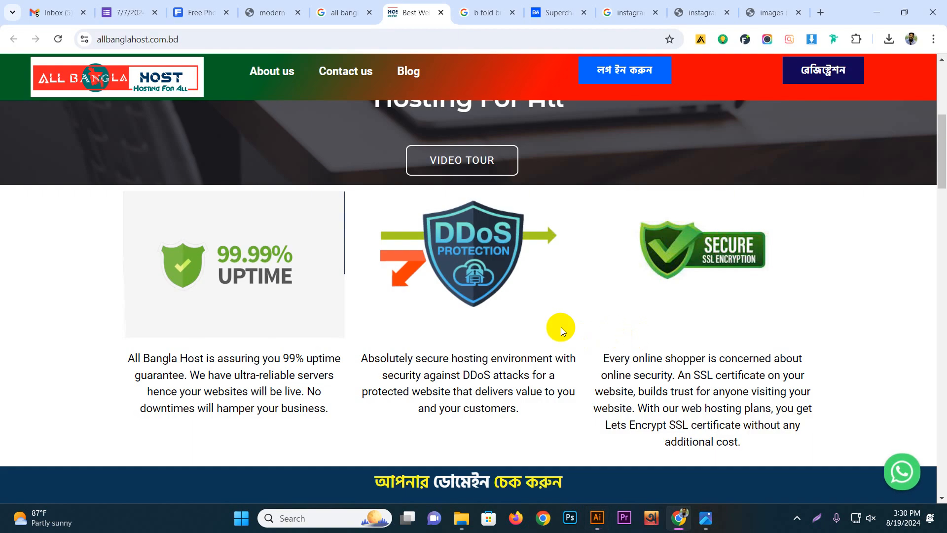
scroll(560, 324, "down", 10)
scroll(405, 291, "up", 4)
scroll(407, 300, "down", 10)
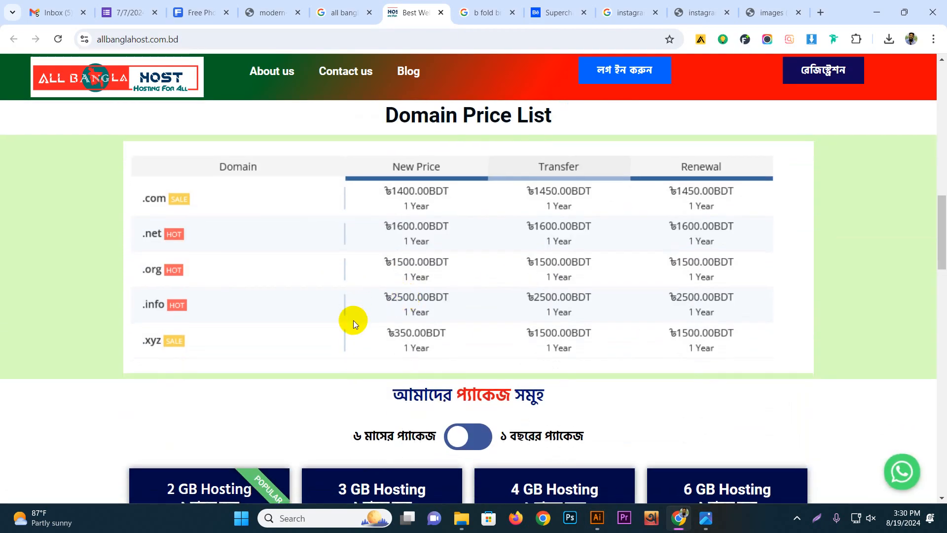
scroll(354, 308, "up", 5)
scroll(355, 313, "down", 1)
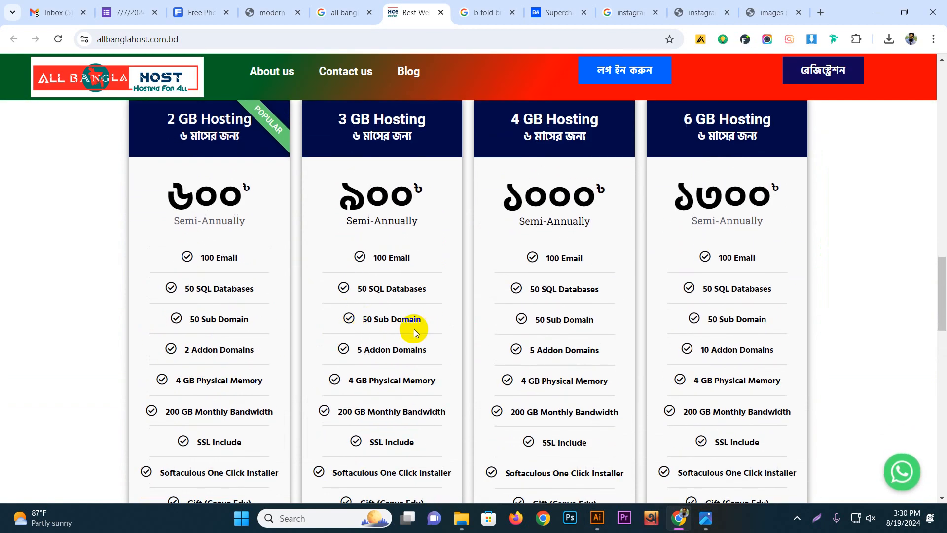
scroll(363, 325, "up", 3)
scroll(363, 330, "down", 4)
scroll(363, 330, "up", 2)
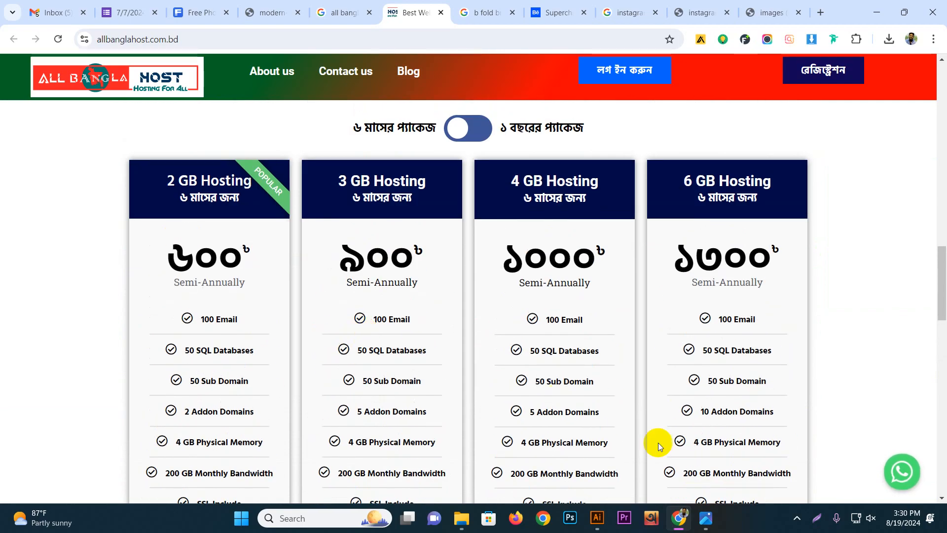
left_click(817, 517)
mouse_move(90, 144)
left_mouse_down()
mouse_move(826, 324)
mouse_move(814, 306)
left_mouse_up()
left_click(818, 309)
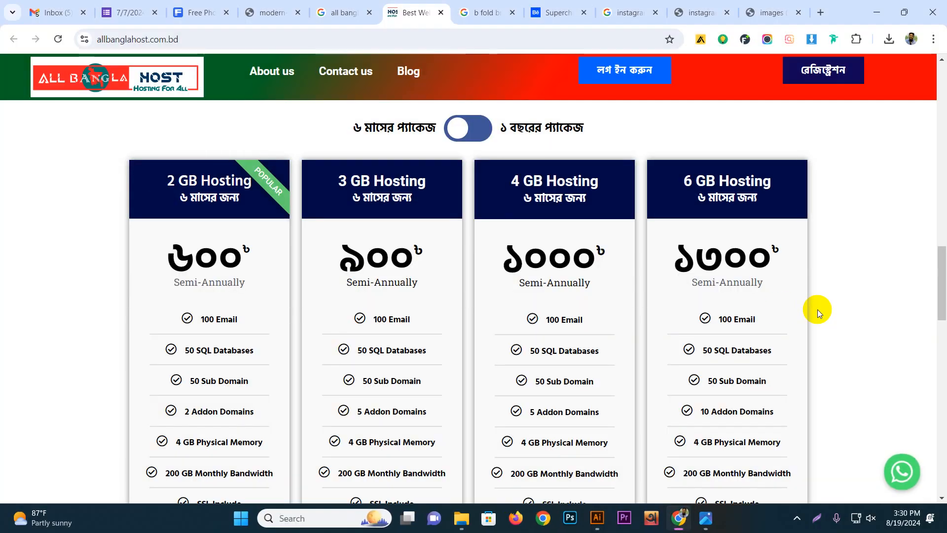
- Switch to Illustrator, paste the hosting packages capture and place it below the row of three images
key("alt+Tab")
key("ctrl+v")
left_click_drag(392, 301, 398, 341)
left_click(631, 351)
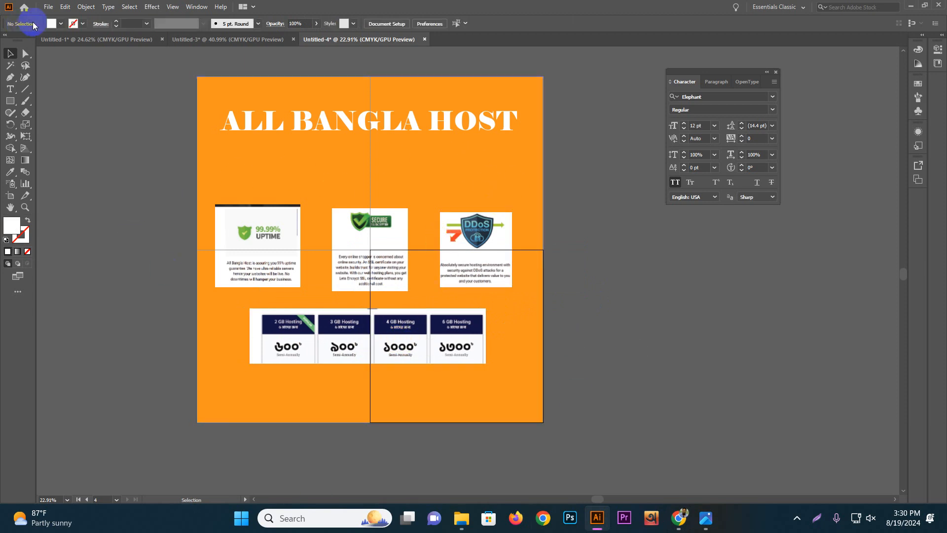
- Export all four artboards for screens to the Desktop at 4x scale as JPG 100, replacing the existing file
left_click(48, 7)
mouse_move(101, 219)
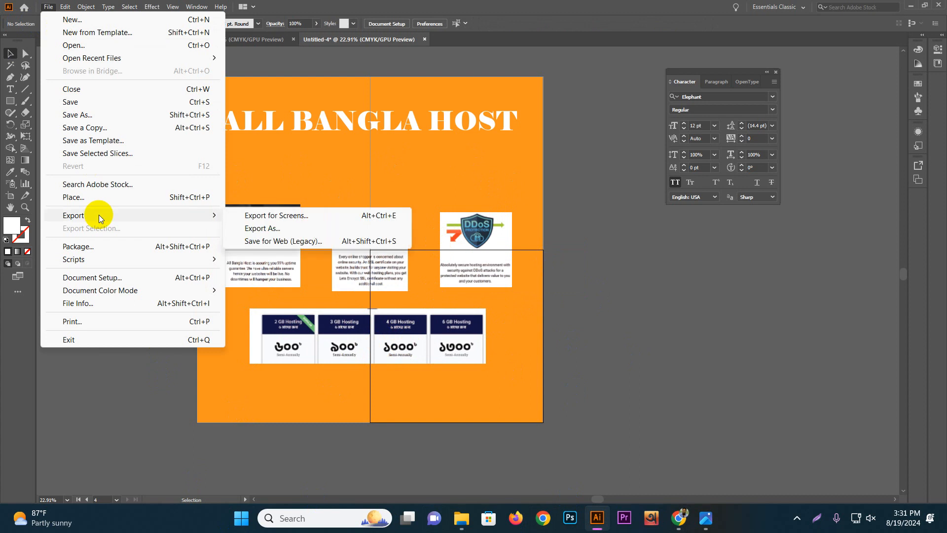
left_click(278, 217)
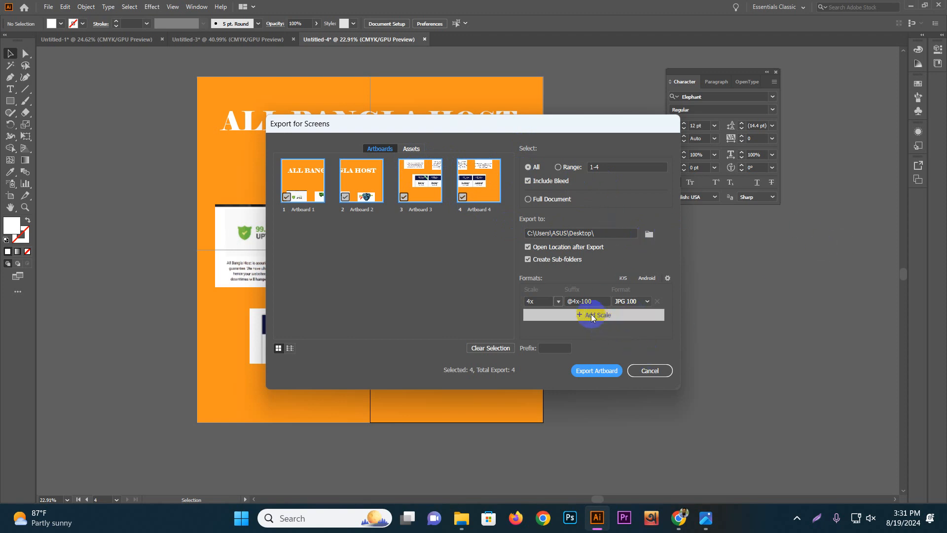
left_click(558, 302)
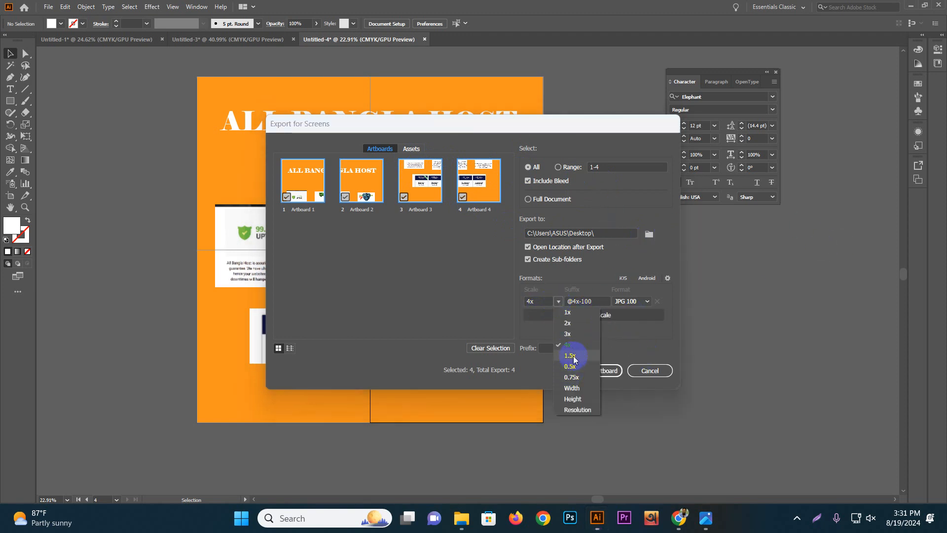
left_click(507, 324)
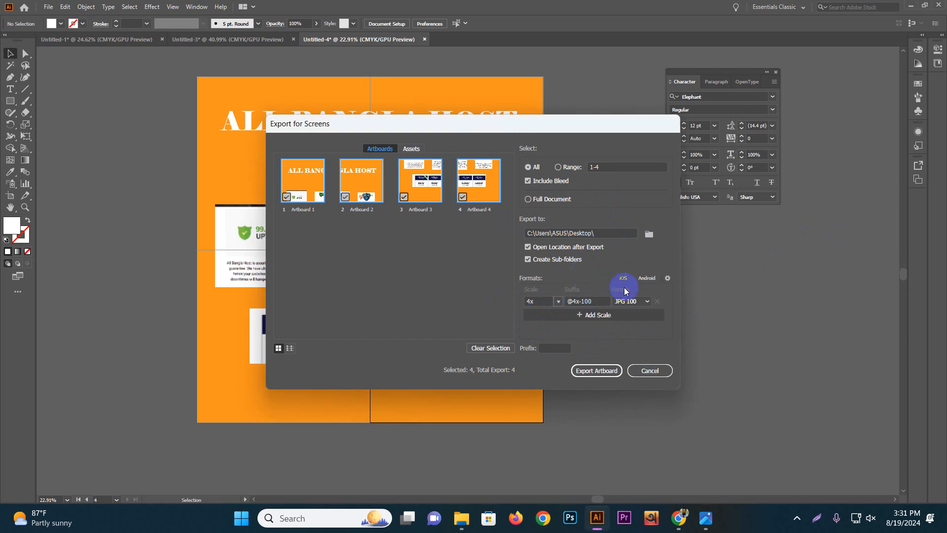
left_click(635, 303)
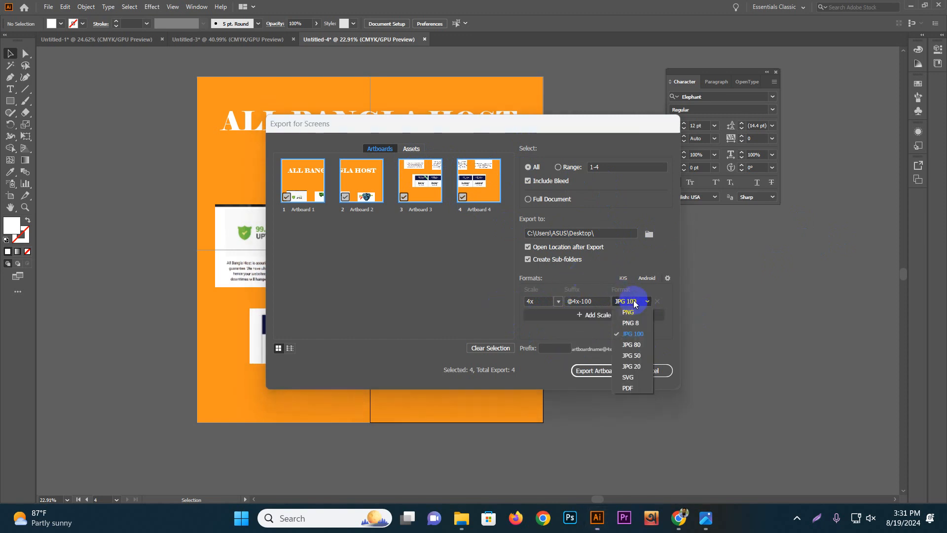
left_click(619, 333)
left_click(600, 374)
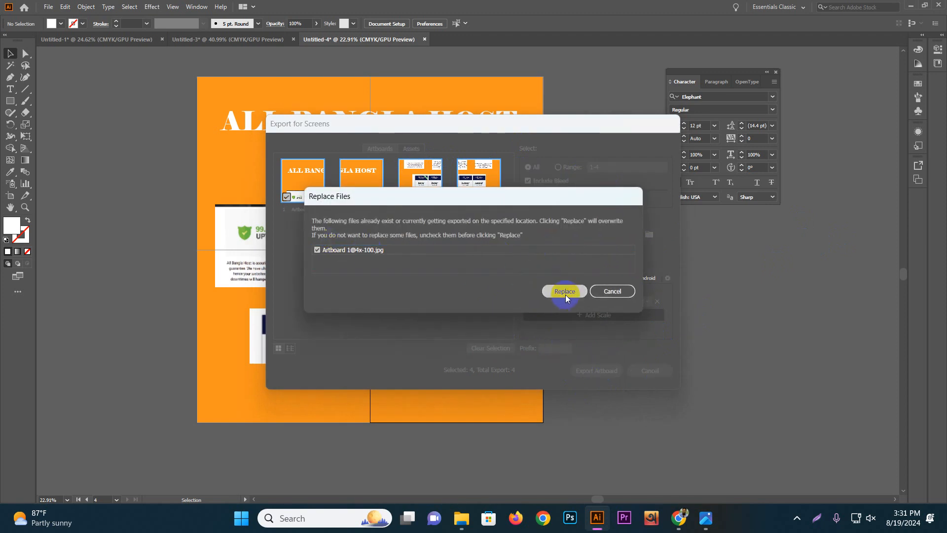
left_click(565, 296)
- Show the desktop and close the Desktop folder window opened by the export
left_click(946, 527)
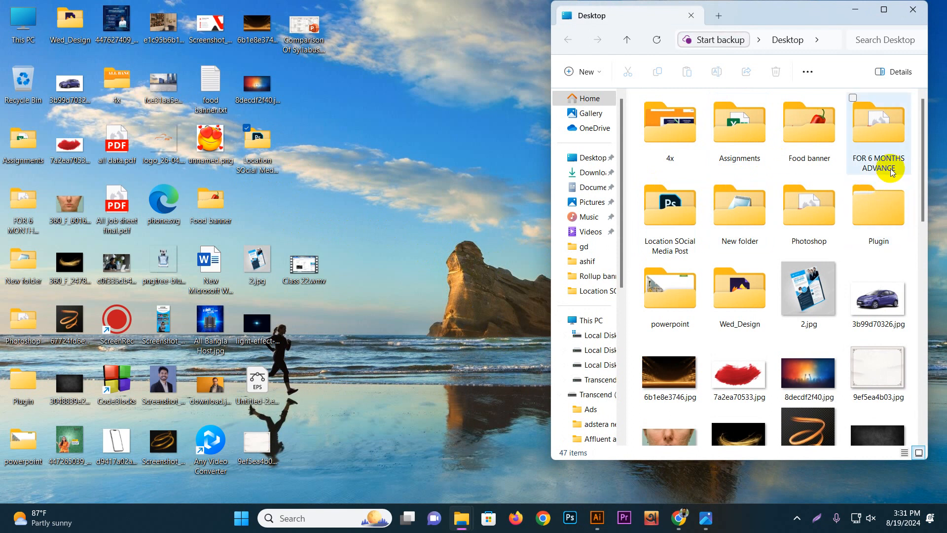
left_click(913, 10)
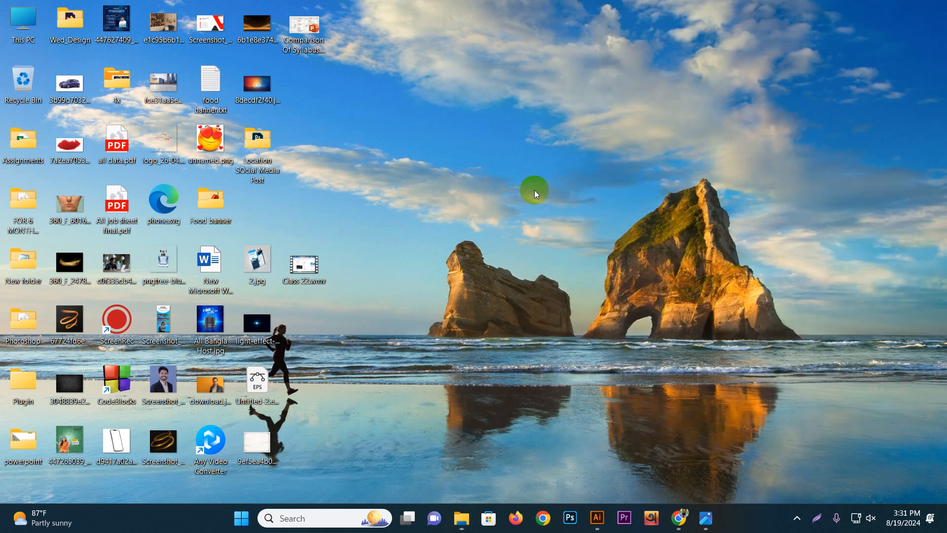
left_click(269, 171)
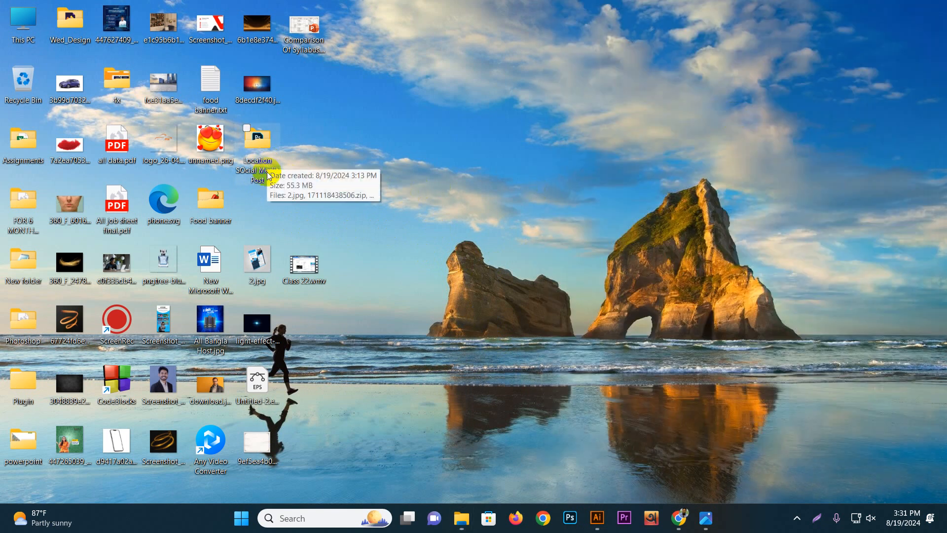
- Open the 4x folder, view the exported artboard JPGs in sequence, and enlarge the thumbnails to examine how they join
double_click(119, 91)
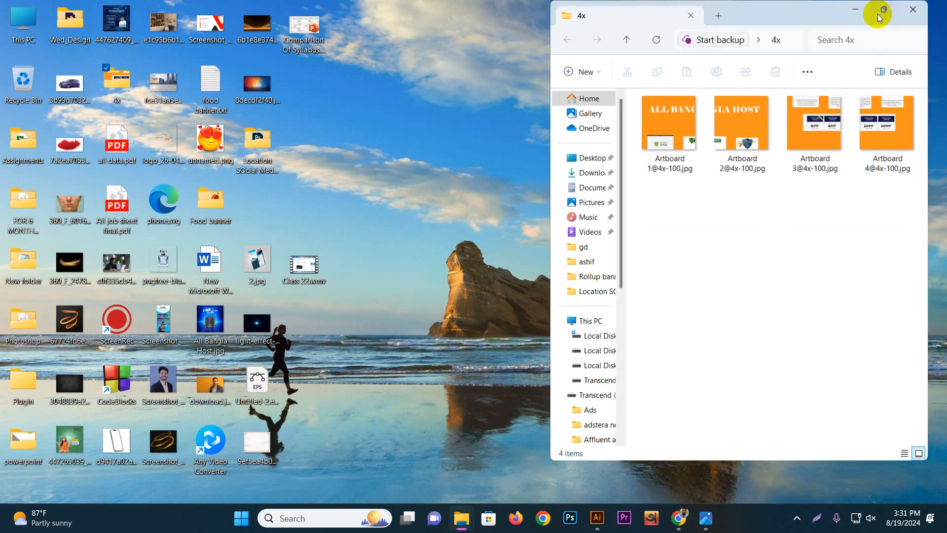
left_click(880, 16)
double_click(132, 125)
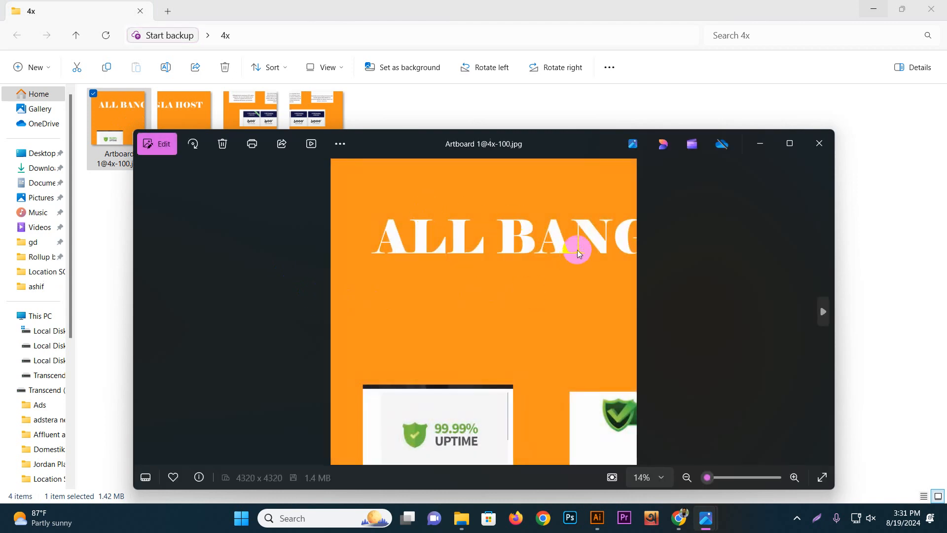
scroll(569, 257, "down", 2)
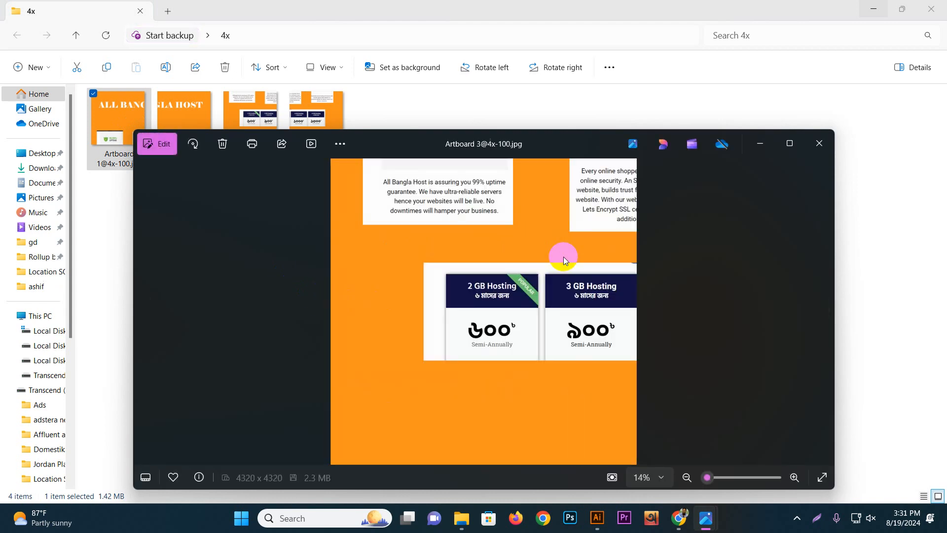
scroll(563, 256, "down", 1)
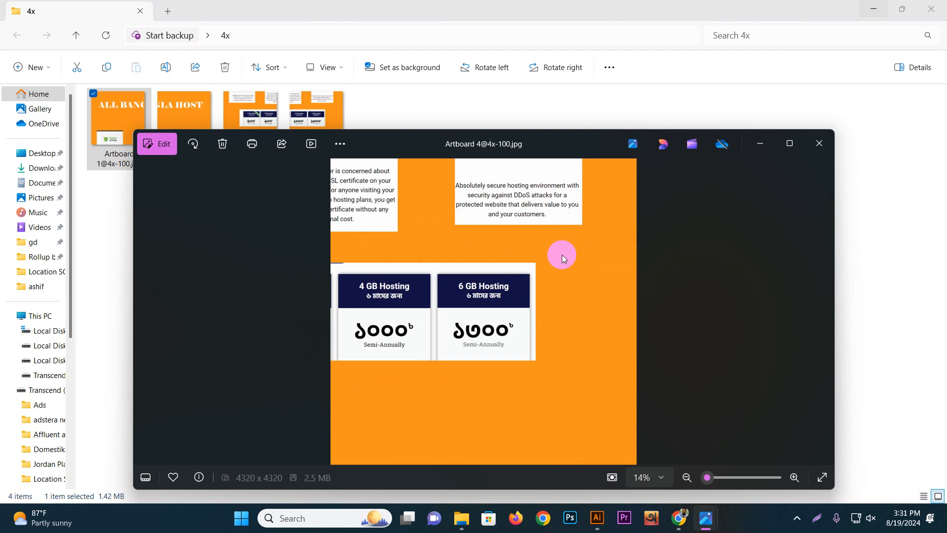
left_click(811, 143)
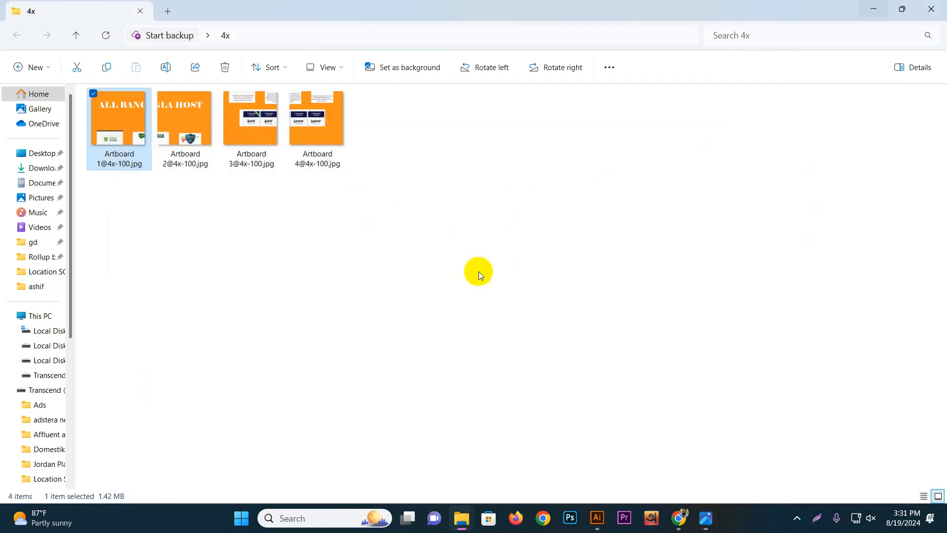
scroll(439, 292, "up", 4)
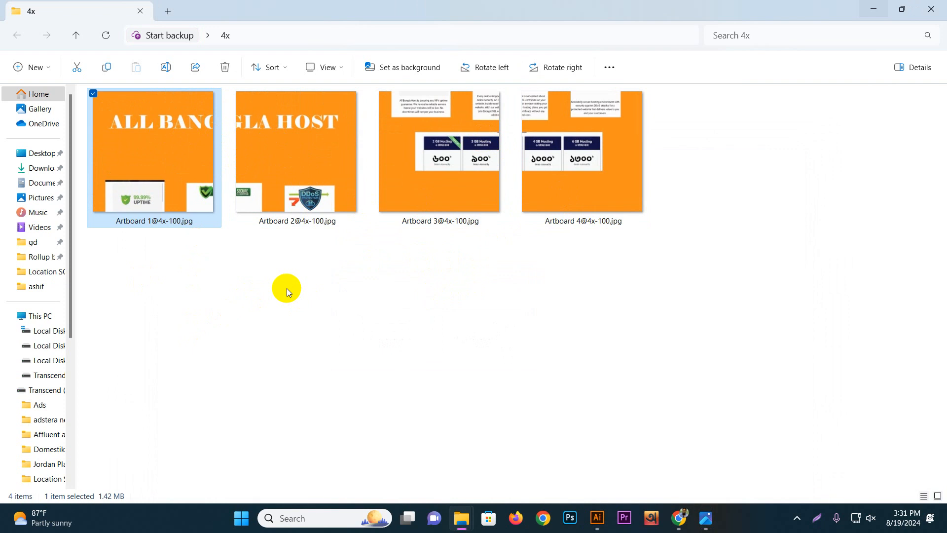
left_click_drag(177, 310, 751, 84)
left_click(278, 144)
- Switch to Illustrator and create a 1080 x 1080 px document with 10 artboards arranged by row and 0 px spacing
key("alt+Tab")
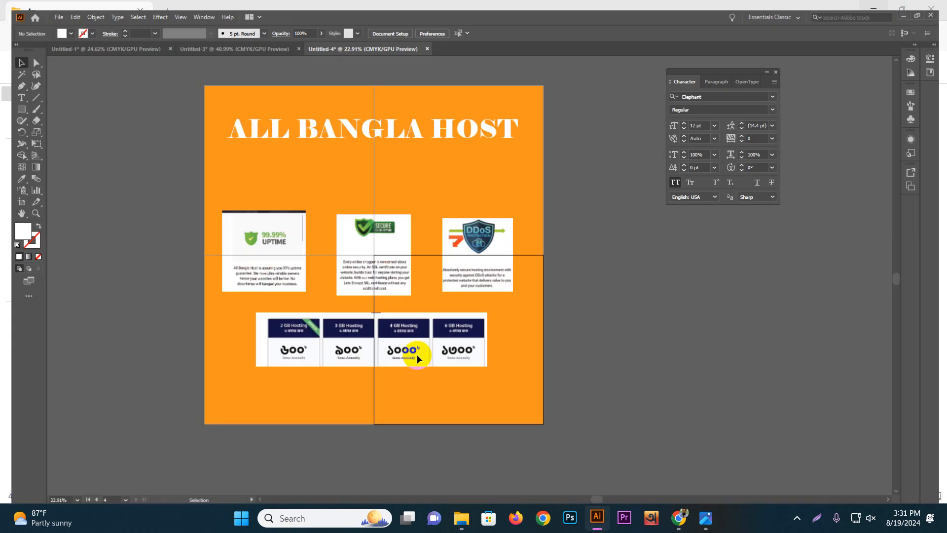
key("ctrl+n")
double_click(695, 217)
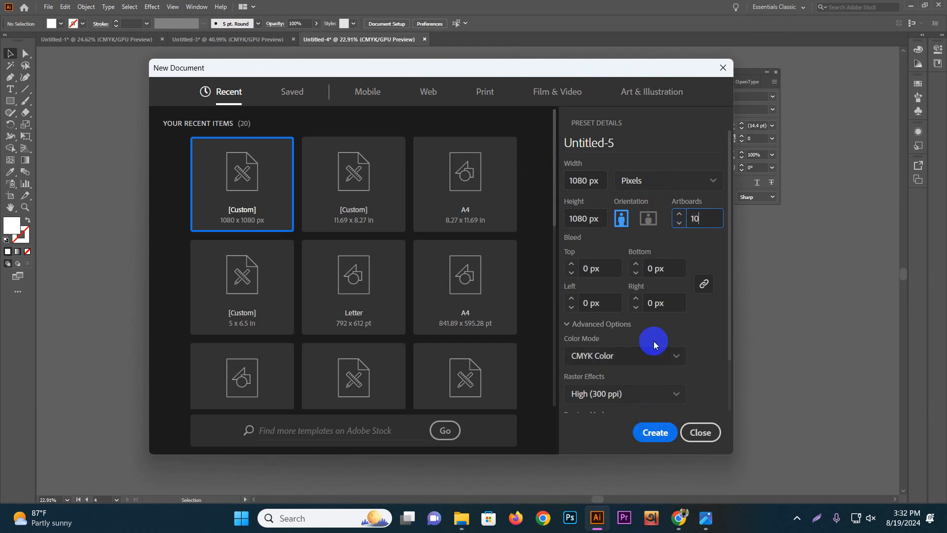
scroll(646, 390, "down", 2)
left_click(619, 397)
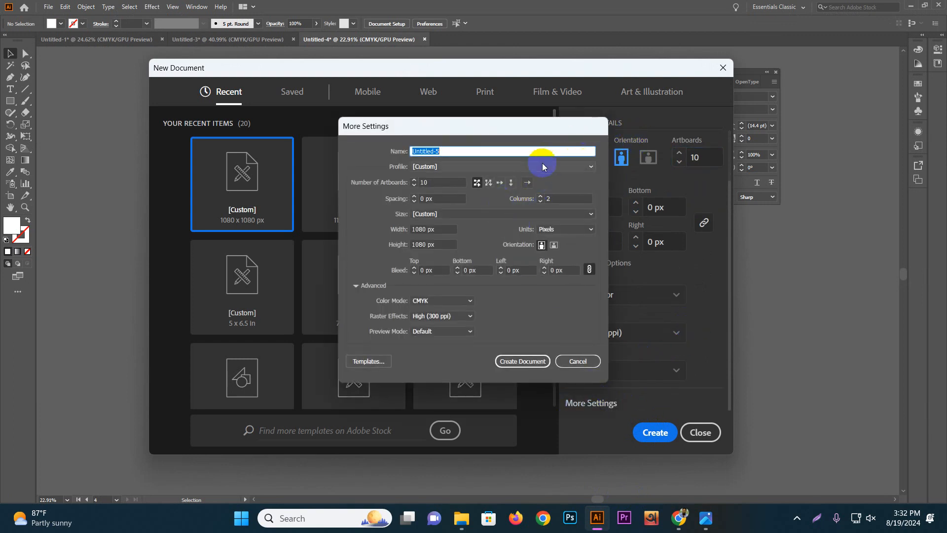
left_click(500, 184)
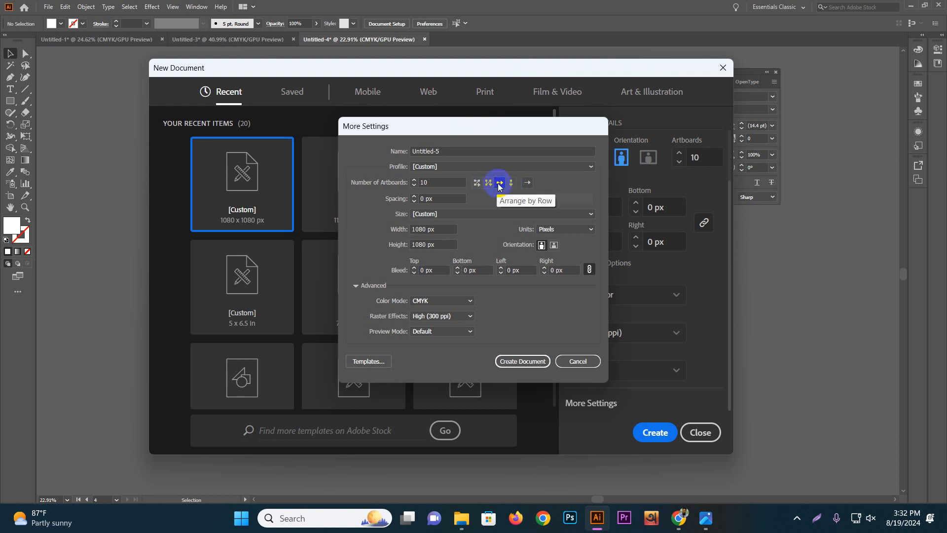
double_click(422, 198)
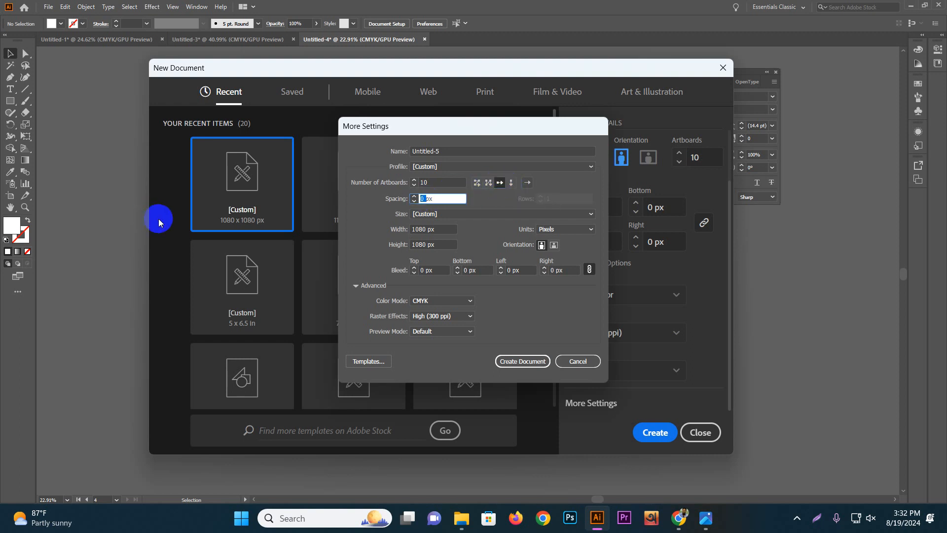
left_click(523, 360)
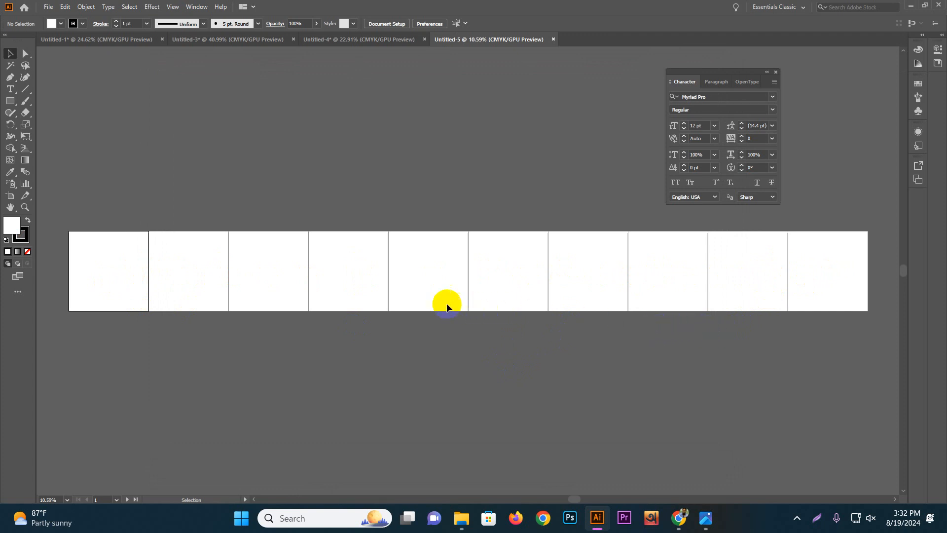
- Switch to Chrome, check the carousel size search, and show the image results for "instagram carousel DESIGN"
left_click(679, 517)
left_click(634, 11)
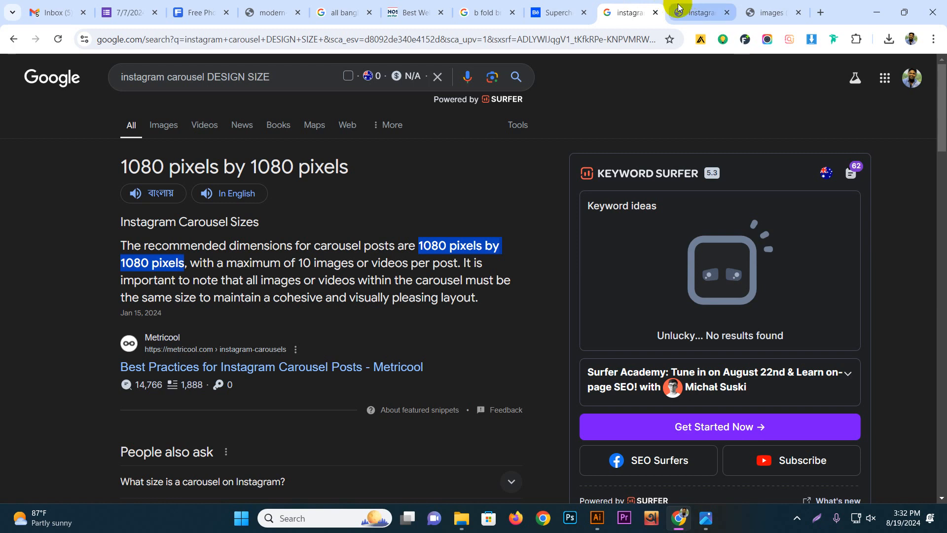
left_click(688, 8)
left_click(635, 5)
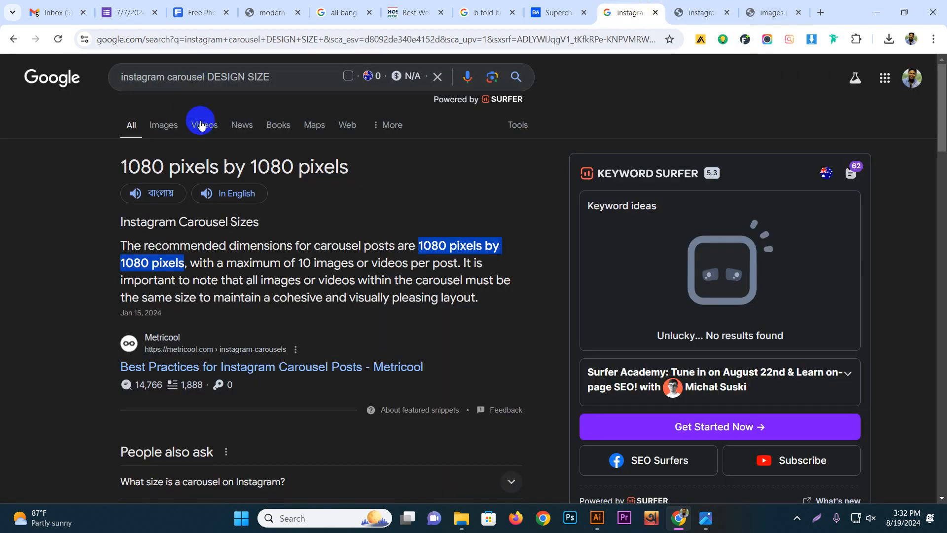
left_click(13, 42)
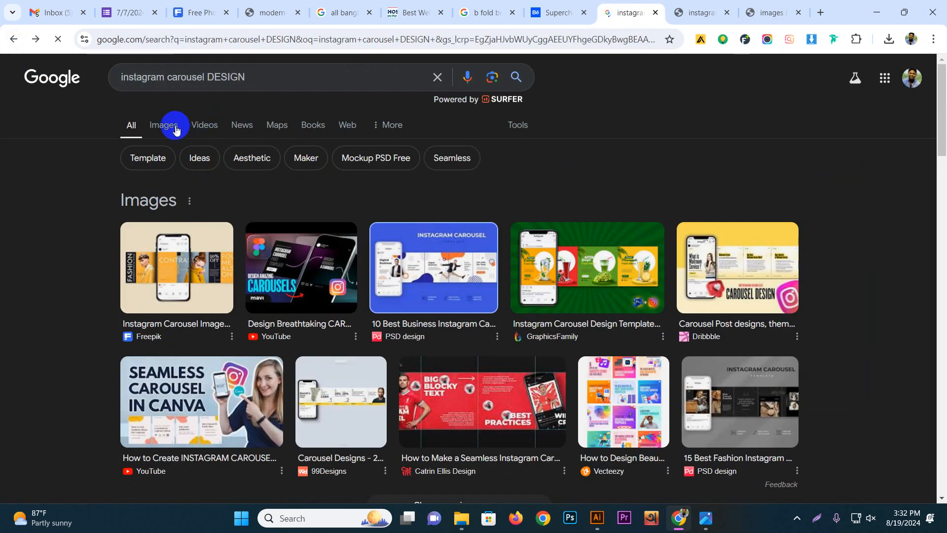
left_click(163, 125)
- Examine sample carousel layouts in the image results, previewing the GraphicsFamily, Behance, Coroflot, Theme Junkie and Adobe Stock designs
left_click(393, 291)
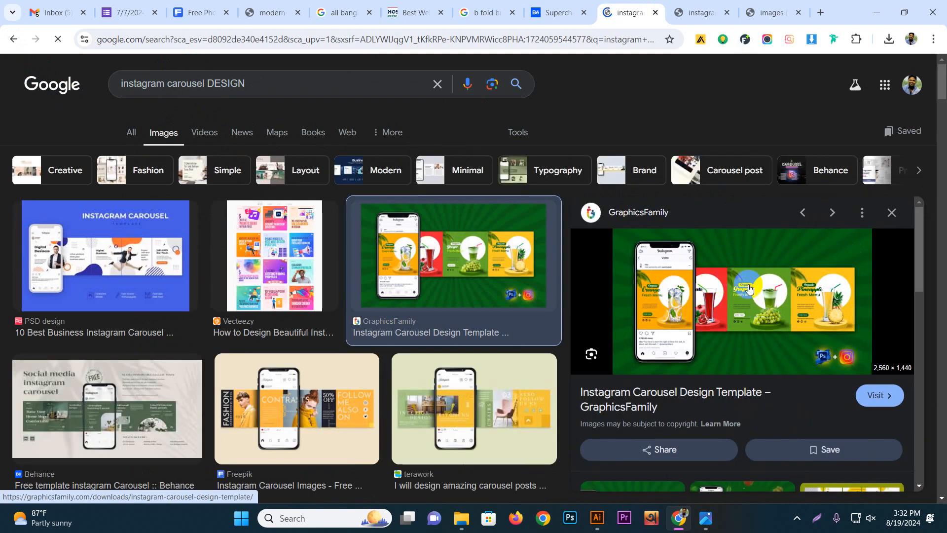
scroll(731, 290, "down", 3)
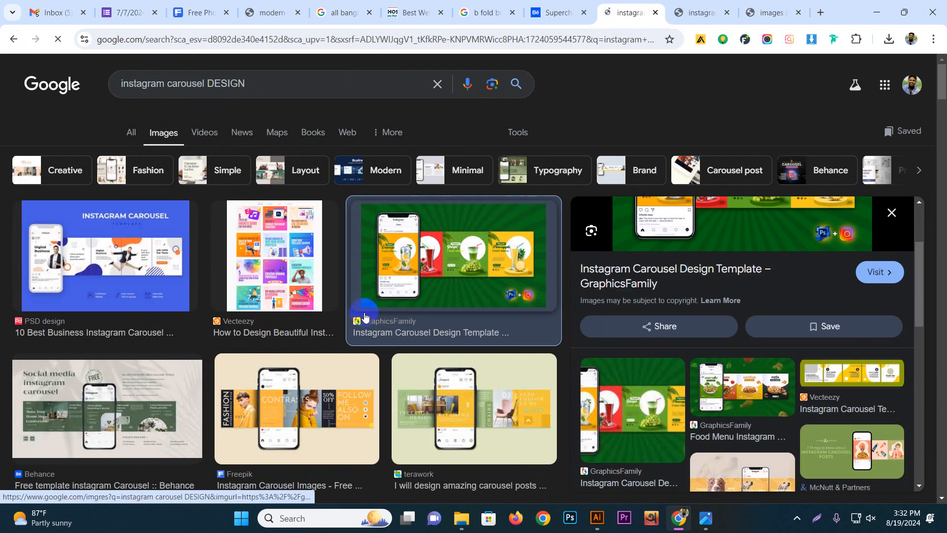
left_click(136, 402)
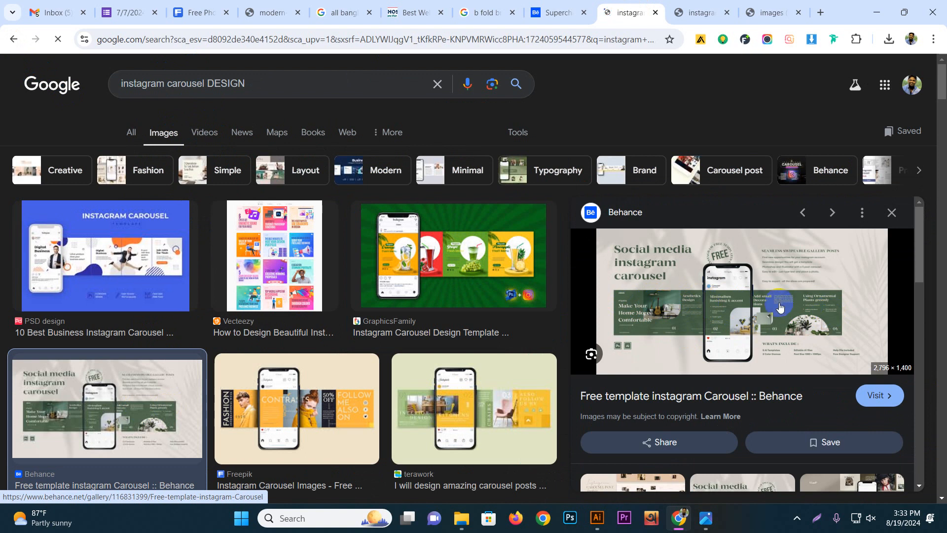
scroll(454, 222, "down", 6)
left_click(272, 222)
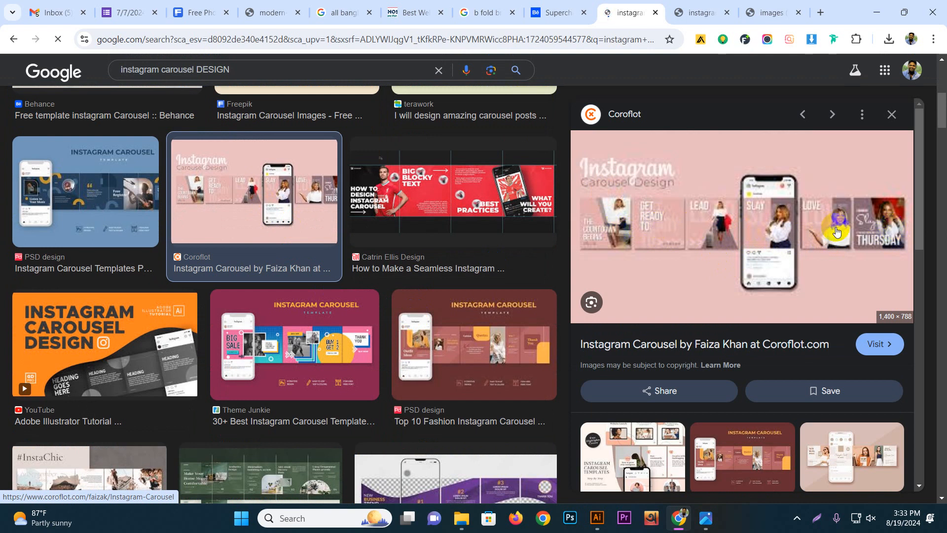
scroll(328, 317, "down", 1)
left_click(328, 317)
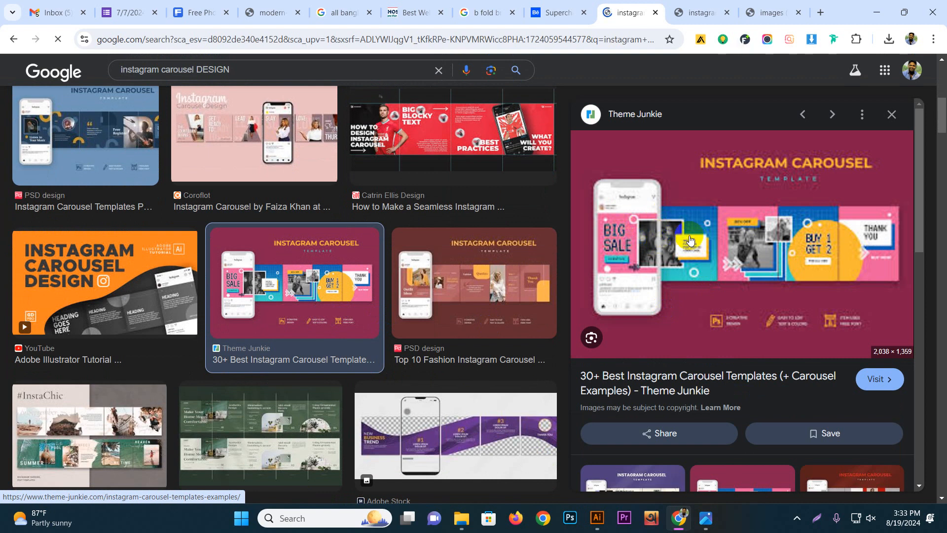
scroll(363, 309, "down", 5)
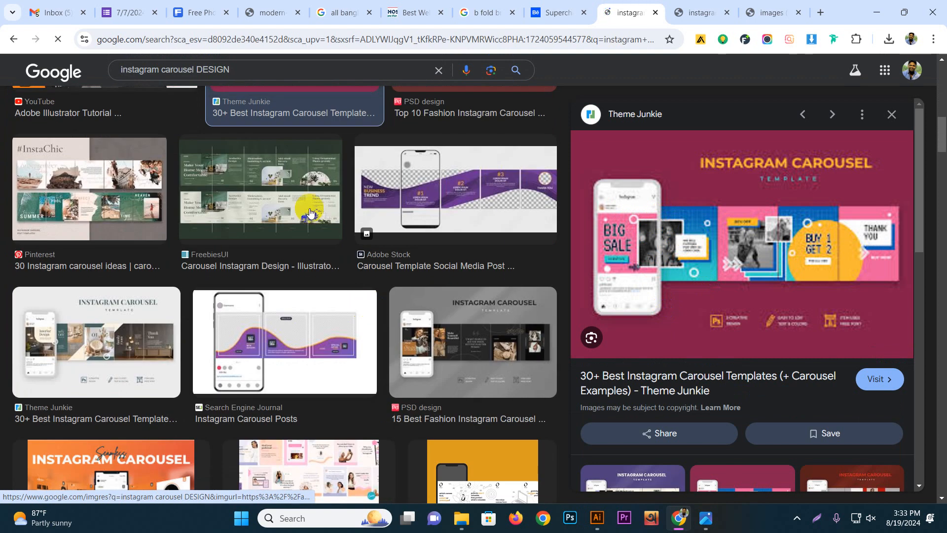
left_click(390, 231)
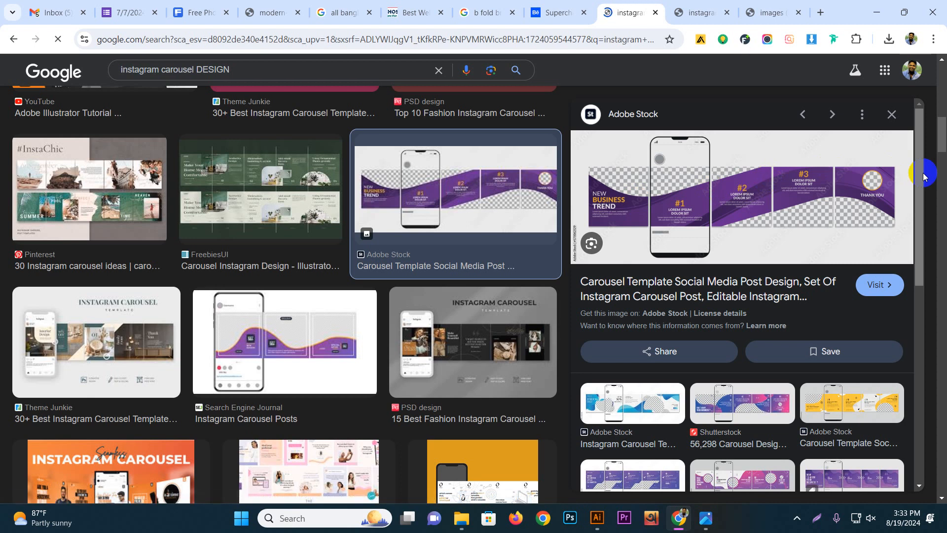
- Switch to Illustrator and review the open tri-fold brochure, bi-fold brochure and carousel documents
key("alt+Tab")
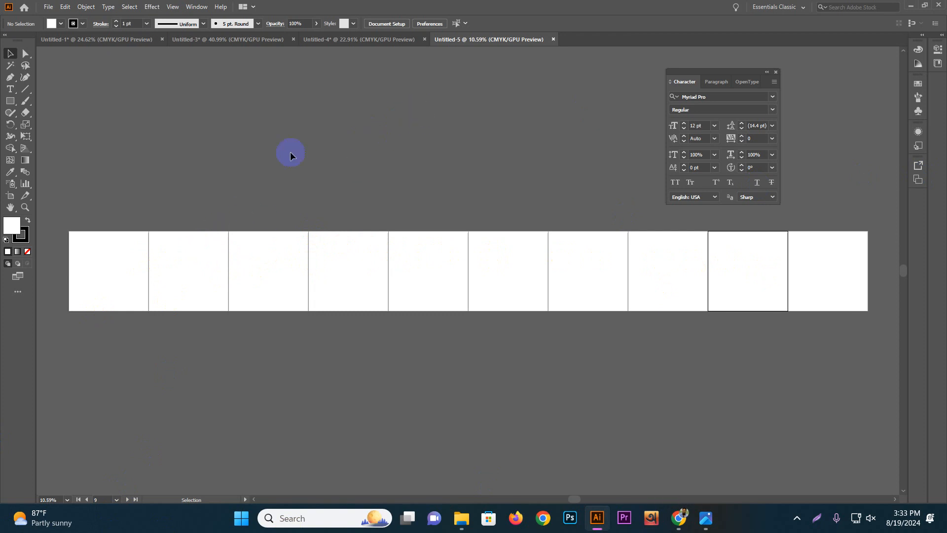
left_click(247, 41)
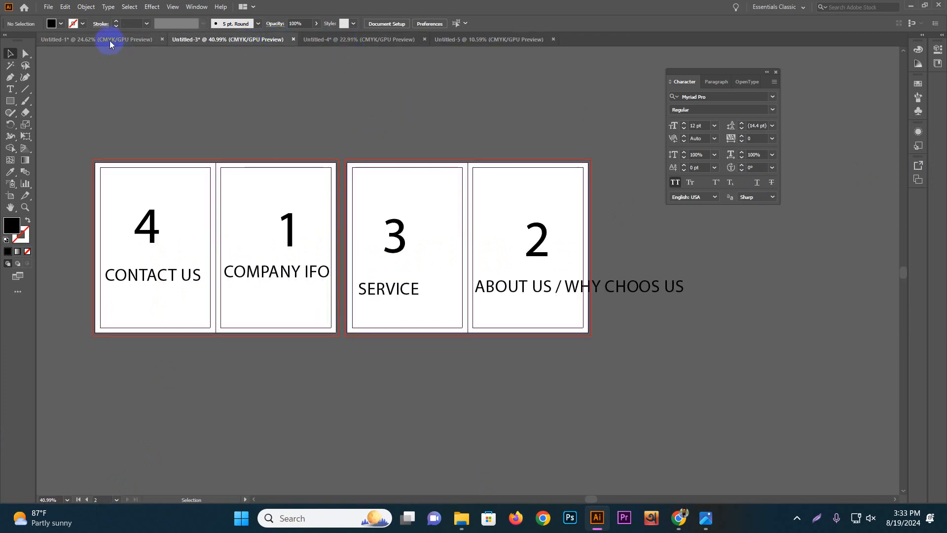
left_click(109, 41)
left_click_drag(334, 266, 460, 379)
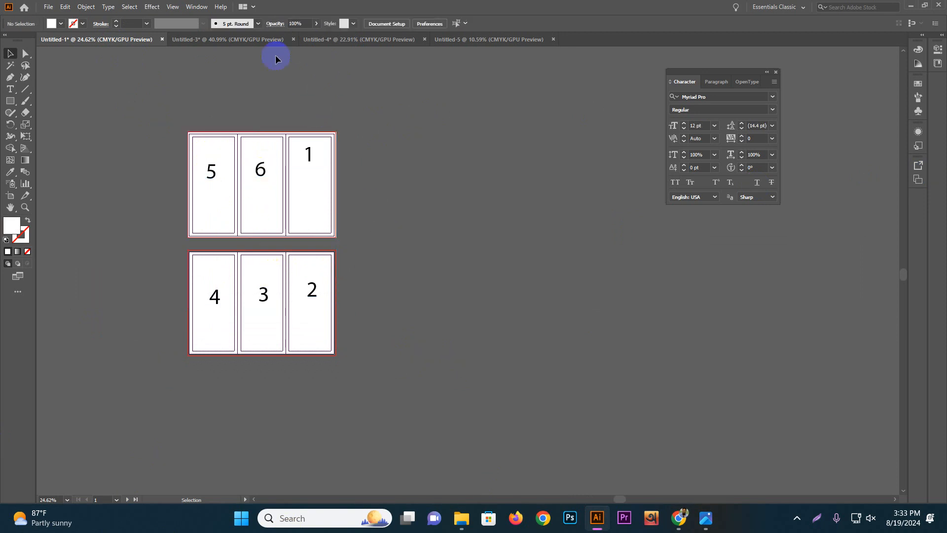
left_click(253, 40)
left_click_drag(762, 384, 761, 384)
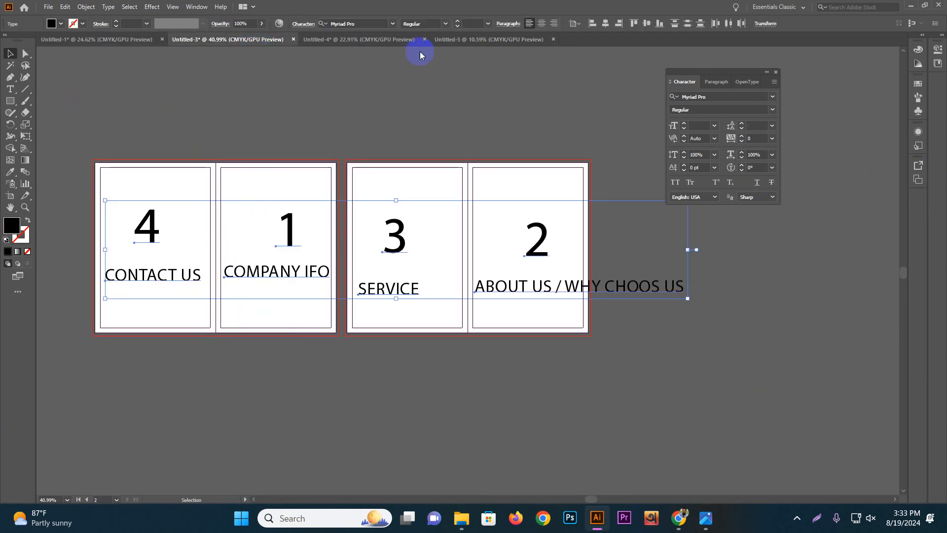
left_click(418, 40)
left_click(446, 41)
left_click(421, 40)
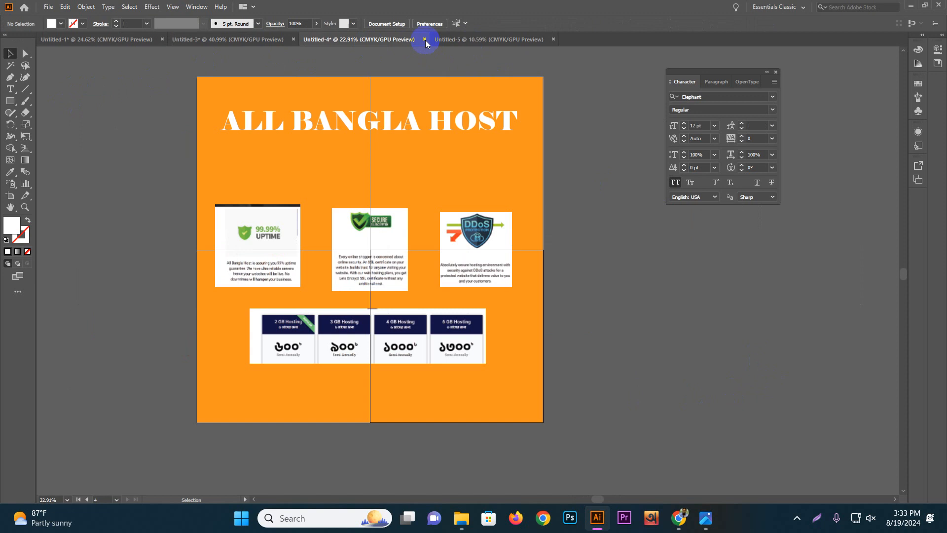
left_click(482, 35)
left_click(393, 43)
- Check the August 2024 system calendar, and look over the brochure and carousel documents again
left_click(903, 517)
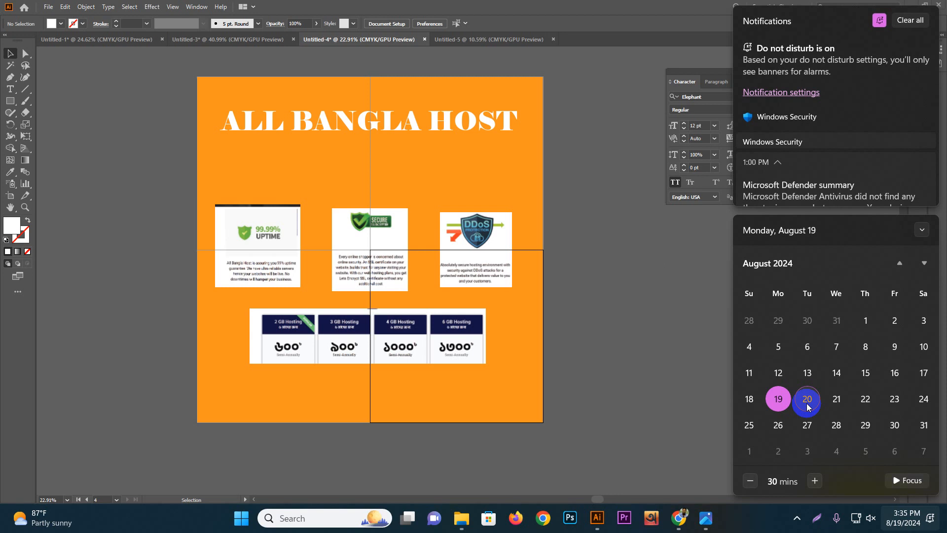
left_click(614, 281)
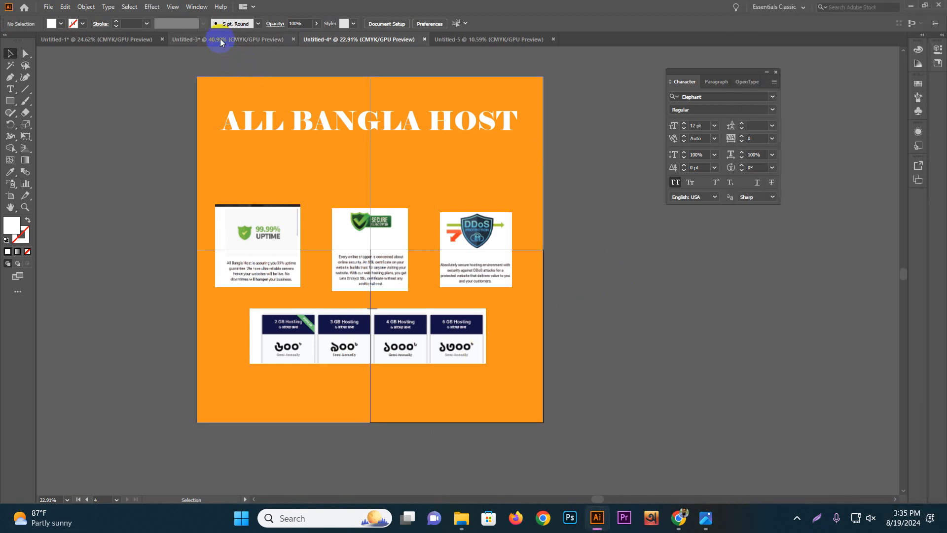
left_click(221, 42)
left_click(115, 45)
left_click(337, 42)
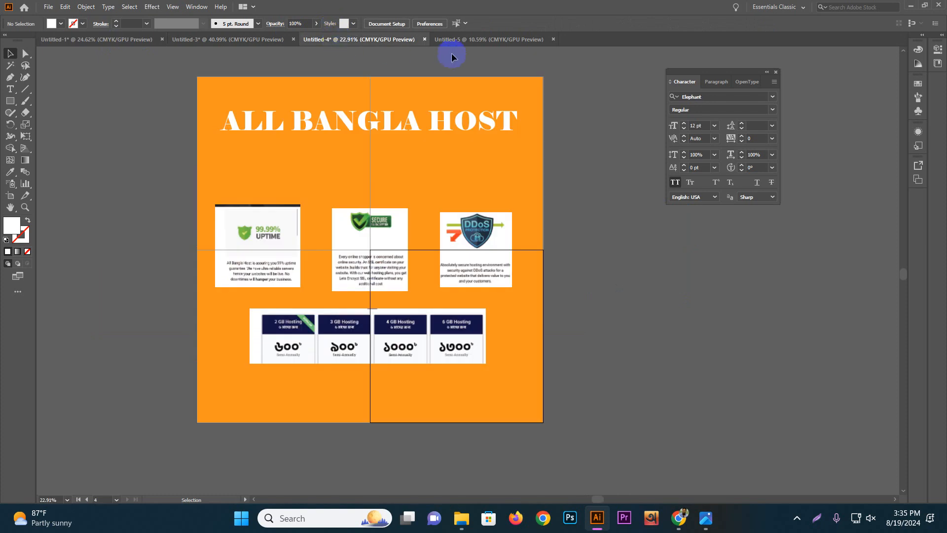
- In the tri-fold brochure document, move the number 1 down level with 5 and 6, and select the number 5
left_click(141, 46)
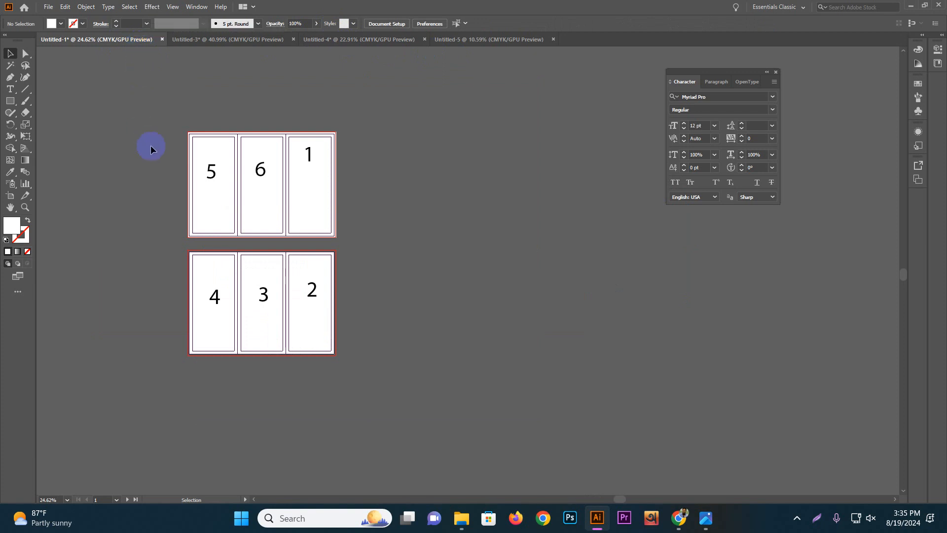
key("z")
left_click_drag(243, 114, 394, 129)
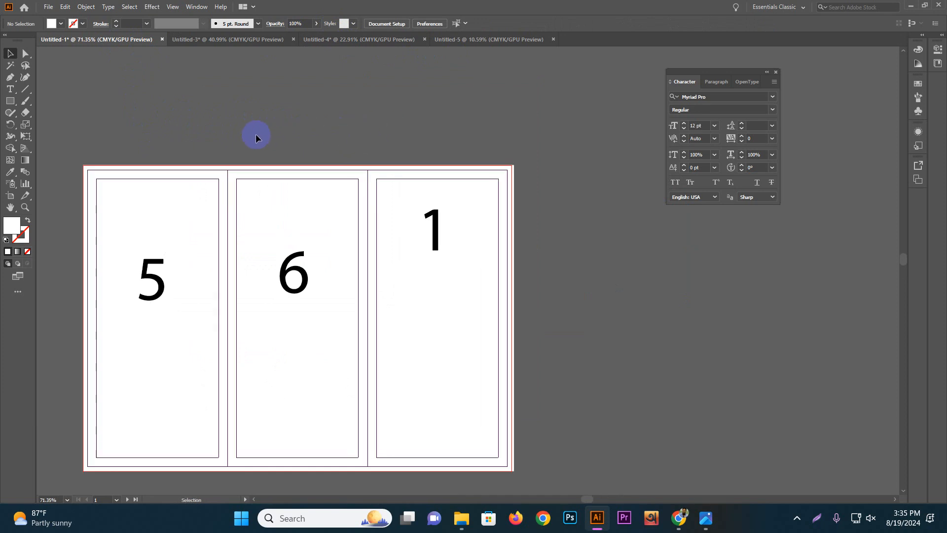
key("space")
left_click_drag(275, 143, 372, 84)
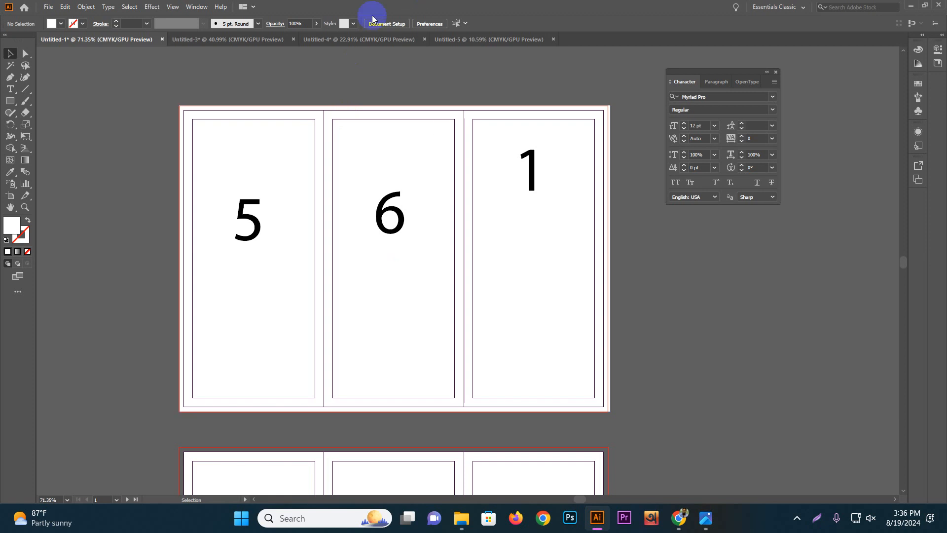
scroll(483, 17, "down", 2)
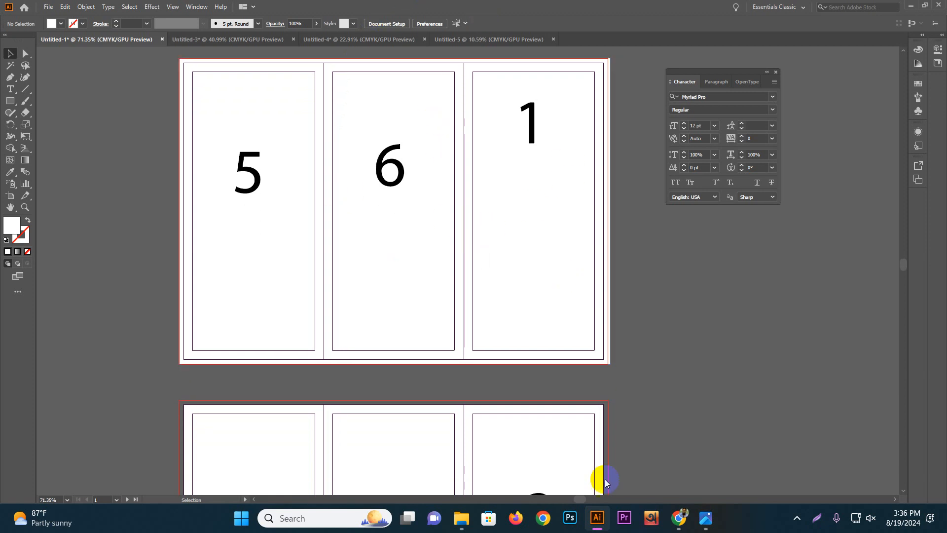
key("z")
left_click_drag(589, 318, 461, 255)
left_click_drag(465, 158, 462, 179)
left_click(317, 190)
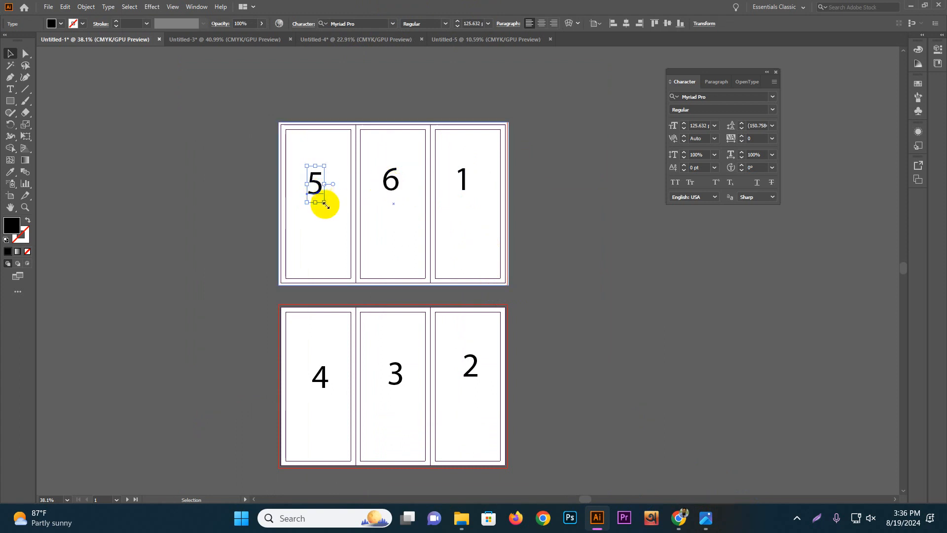
key("Delete")
left_click(385, 192)
key("Delete")
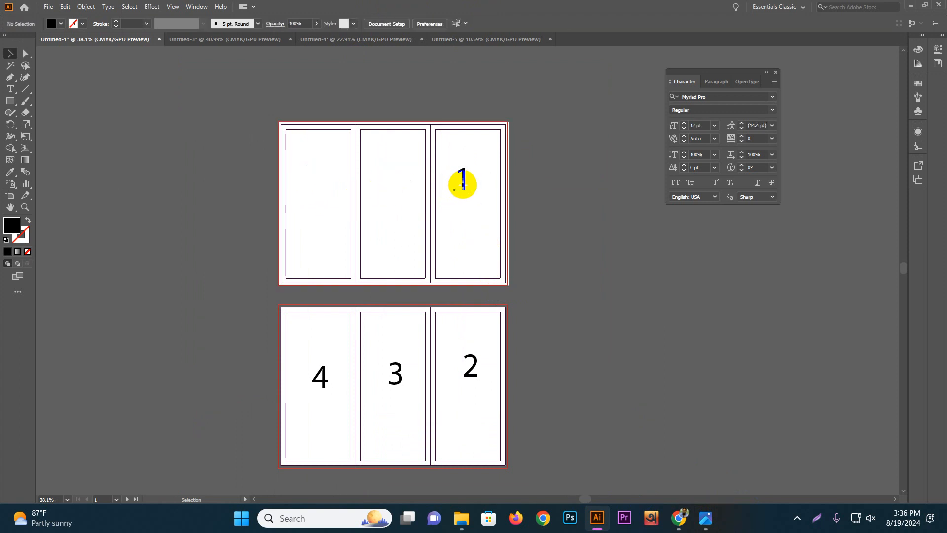
left_click(461, 186)
key("ctrl+z")
key("ctrl+z")
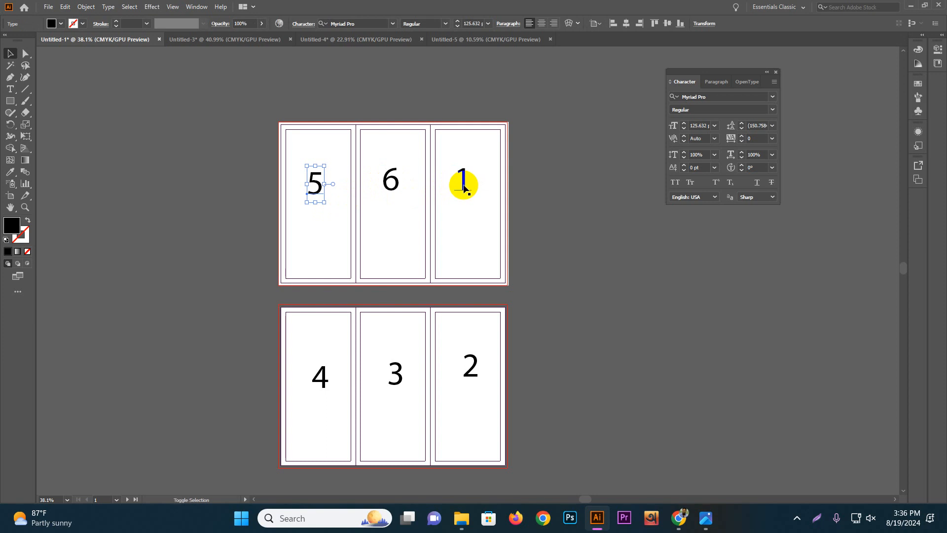
- Move the panel numbers 5, 6 and 1 together off the upper artboard into the empty space above it
left_click(390, 182)
left_click(313, 191, "shift")
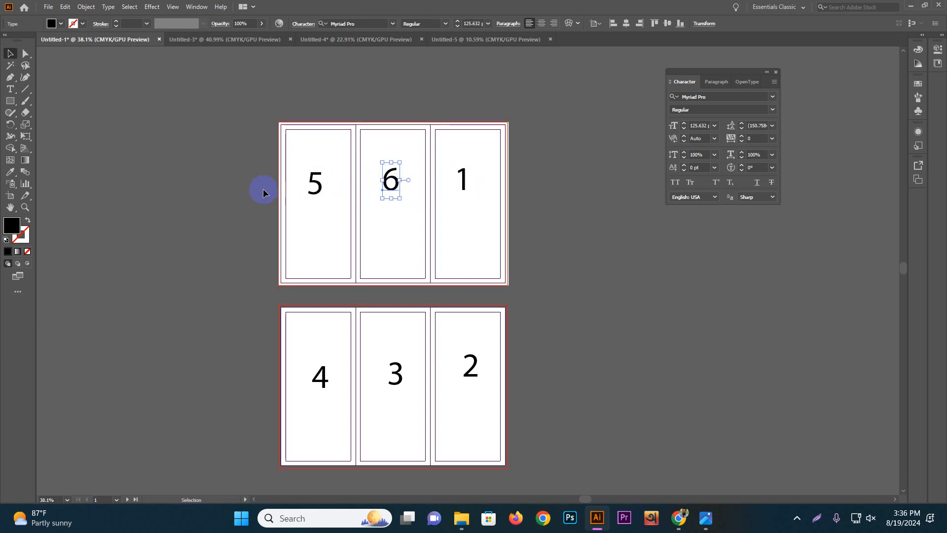
left_click(467, 183, "shift")
left_click(481, 235)
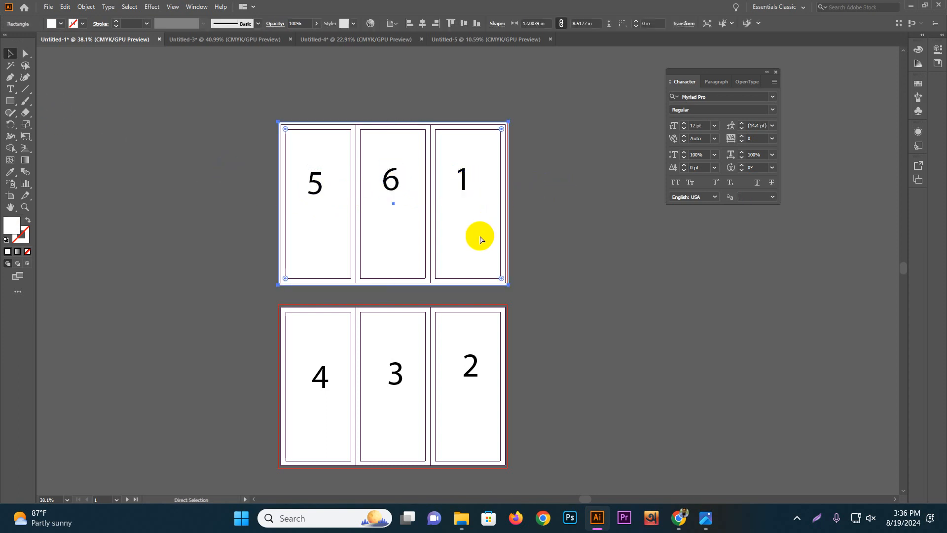
left_click_drag(536, 178, 270, 215)
left_click_drag(310, 186, 313, 83)
left_click(538, 183)
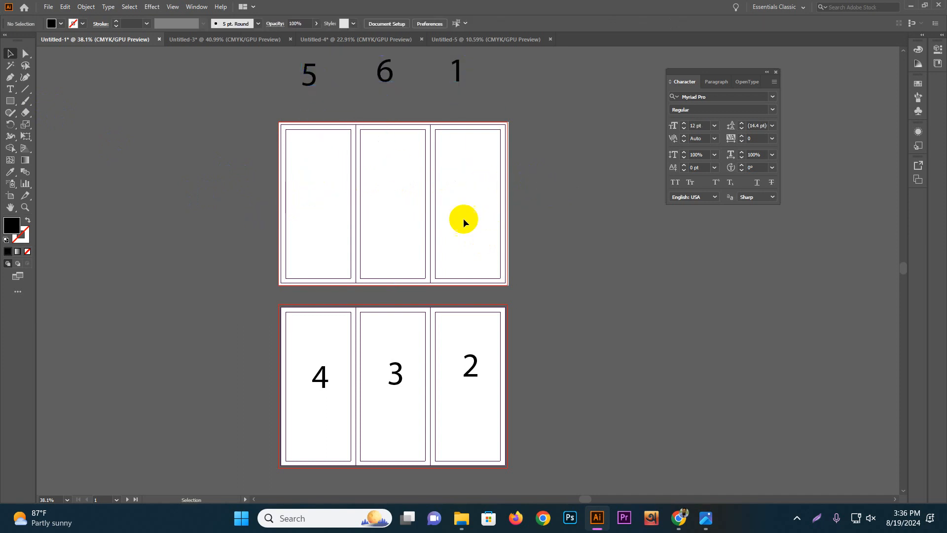
- Move the panel numbers 5, 6 and 1 to the empty canvas to the right of the upper artboard
left_click(534, 184)
left_click_drag(482, 190, 566, 229)
left_click_drag(327, 222, 392, 285)
left_click_drag(415, 212, 382, 292)
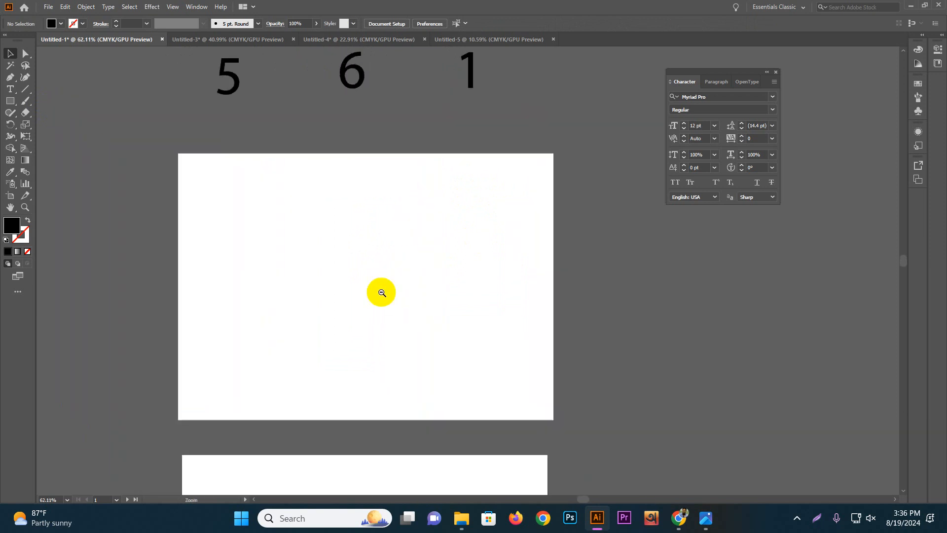
left_click_drag(570, 99, 532, 189)
left_click_drag(480, 148, 85, 158)
left_click_drag(195, 172, 736, 289)
- Draw a hexagon about 9.97 by 8.63 in with the Polygon tool, overlapping the top half of the upper artboard
scroll(508, 291, "down", 3)
left_click_drag(10, 102, 69, 136)
left_click_drag(322, 186, 420, 306)
scroll(397, 228, "up", 2)
left_click(10, 53)
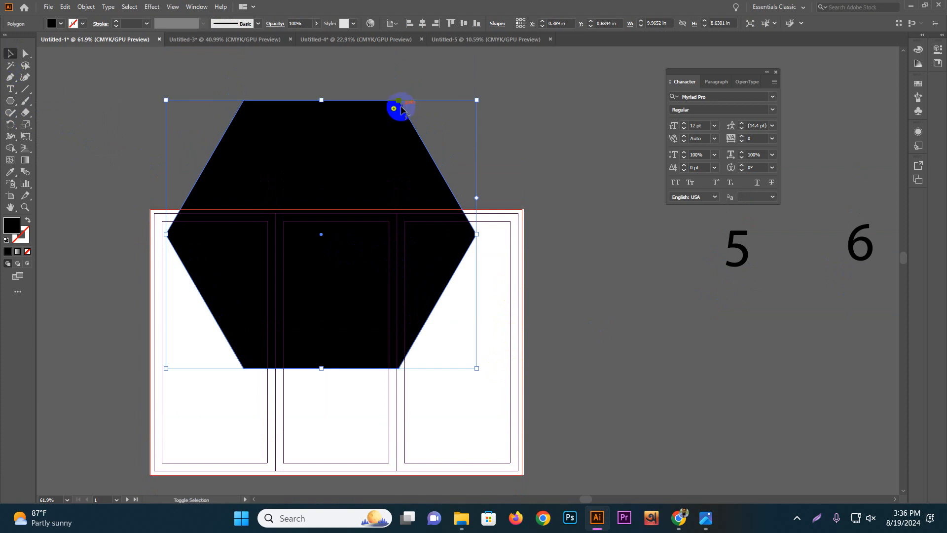
- Rotate the hexagon so a corner points straight down, and move it to the right edge of the upper artboard
left_click_drag(488, 97, 378, 143)
left_click_drag(486, 102, 336, 286)
scroll(336, 287, "down", 1)
scroll(389, 281, "down", 1)
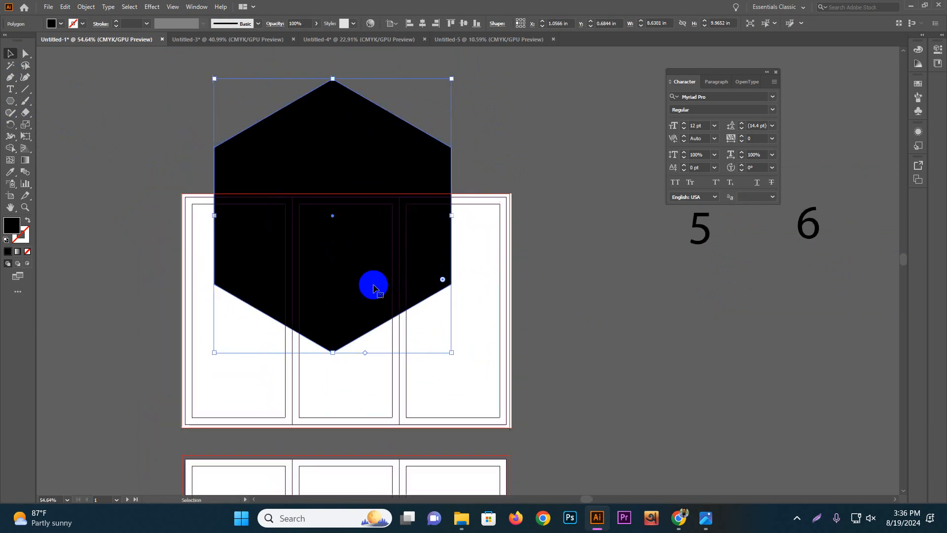
left_click_drag(370, 257, 427, 256)
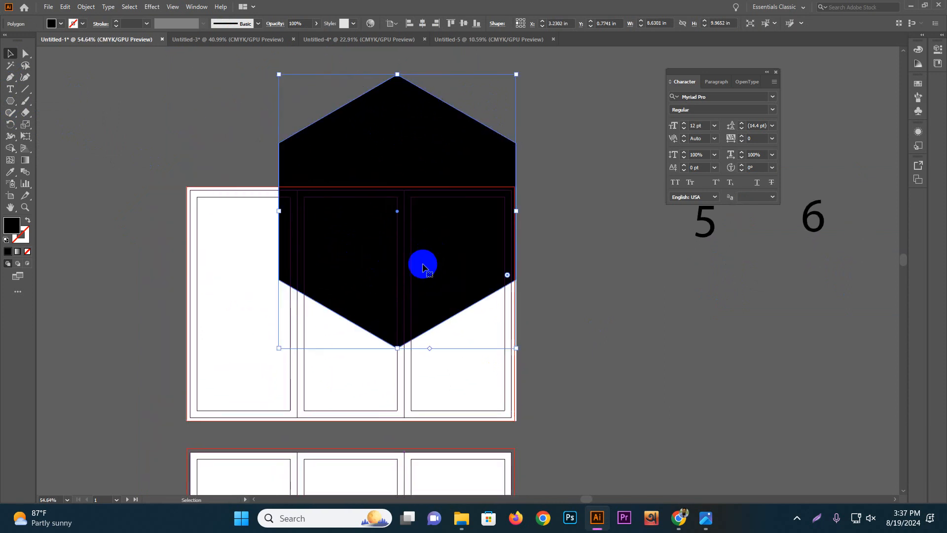
- Fill the hexagon with dark blue
left_click(581, 249)
left_click(429, 154)
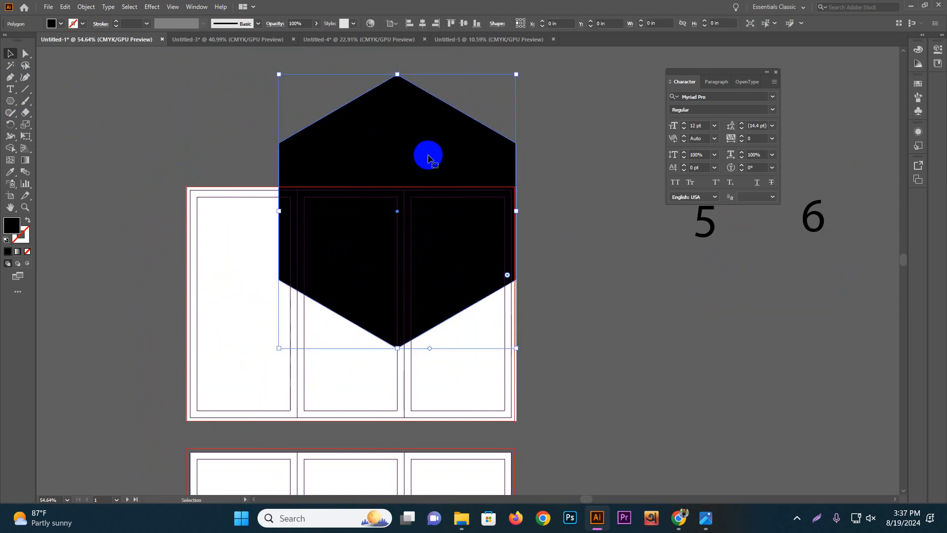
left_click(61, 23)
left_click(61, 45)
left_click(120, 132)
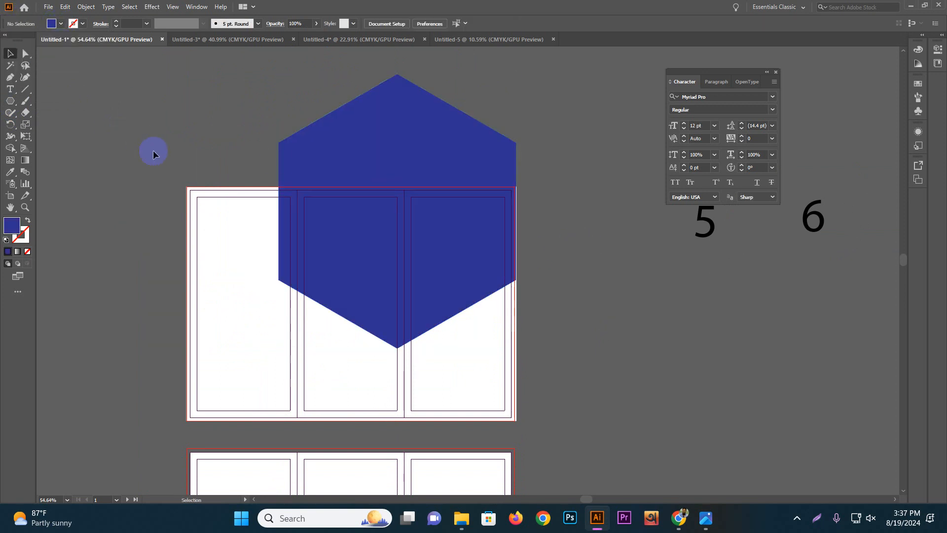
- Reshape the hexagon by pulling its two left anchor points outward, past the left edge of the upper artboard
left_click(25, 53)
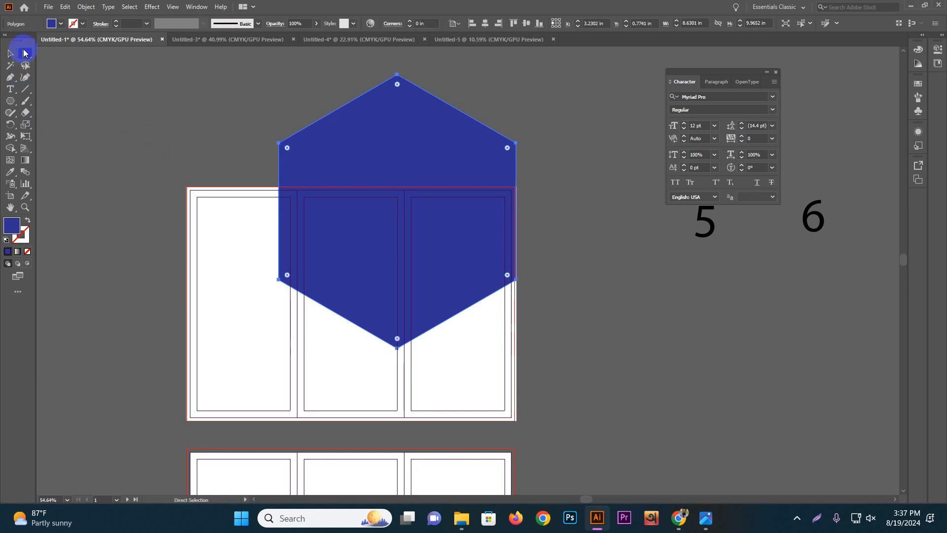
left_click(279, 280)
left_click_drag(278, 281, 147, 188)
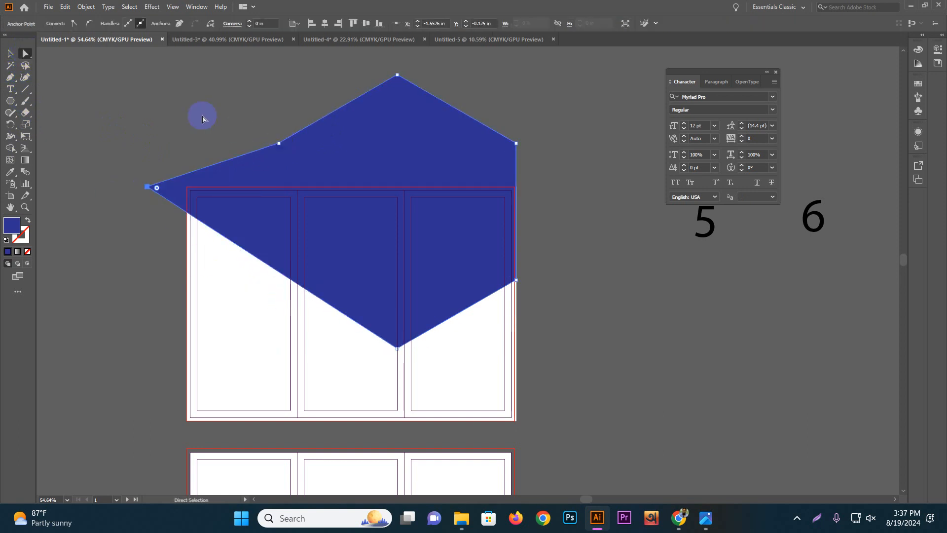
left_click_drag(276, 144, 218, 113)
left_click(123, 209)
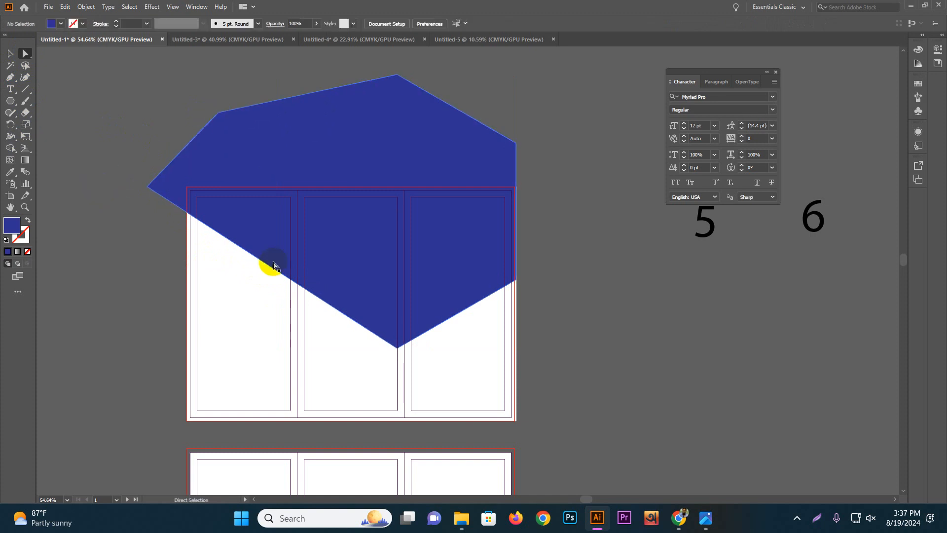
- Stretch the blue shape's right side slightly so it reaches just past the upper artboard's right edge
left_click(11, 53)
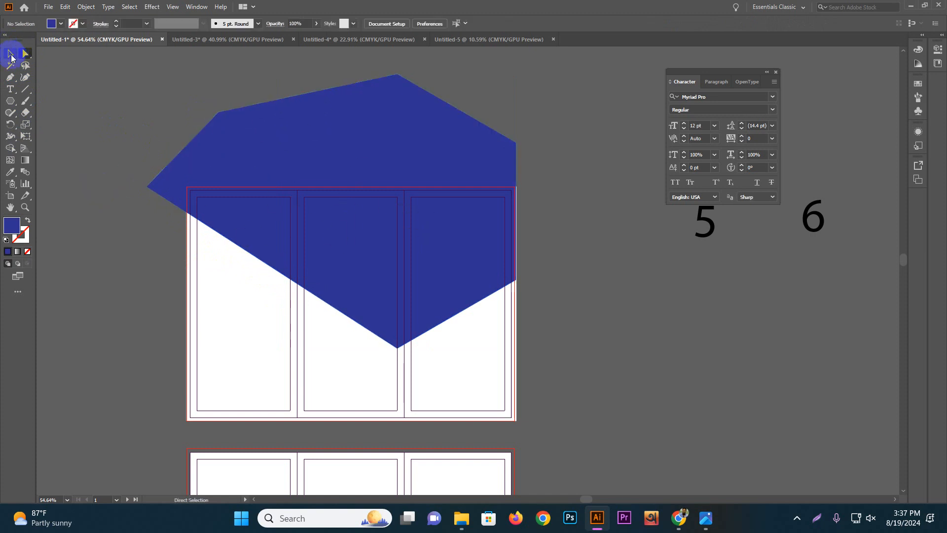
left_click(498, 245)
scroll(535, 315, "down", 1)
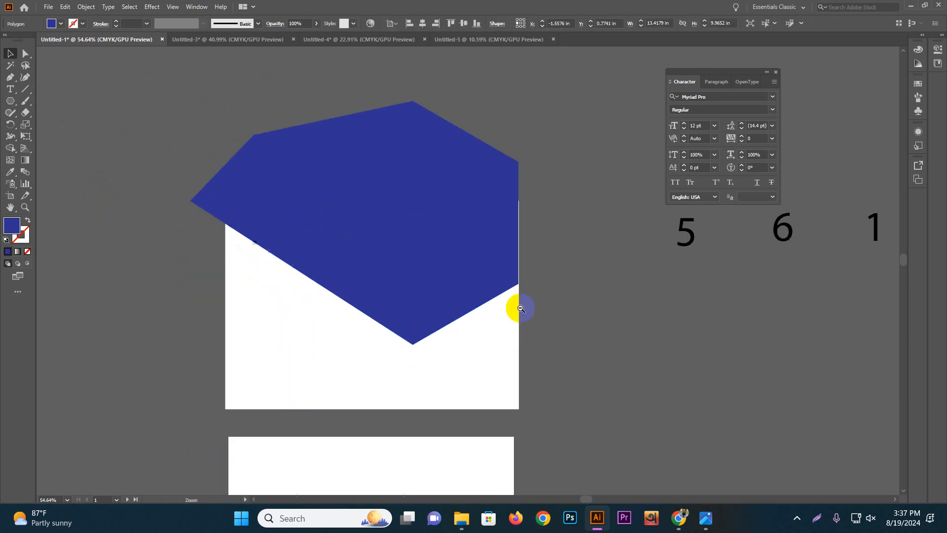
left_click_drag(519, 222, 520, 221)
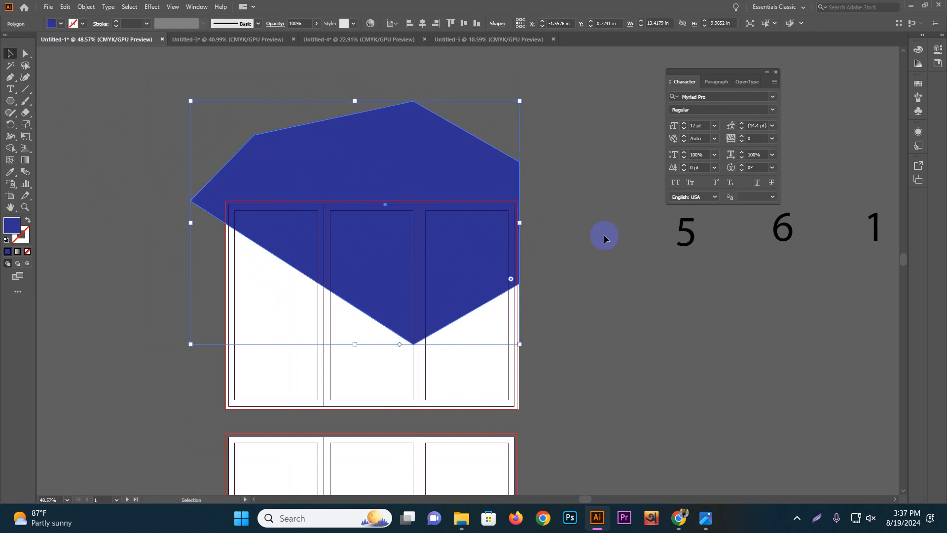
left_click(578, 239)
scroll(465, 276, "up", 1)
- Draw a wide rectangle covering the part of the blue shape above the artboard, ending at its top bleed edge
left_click(359, 290)
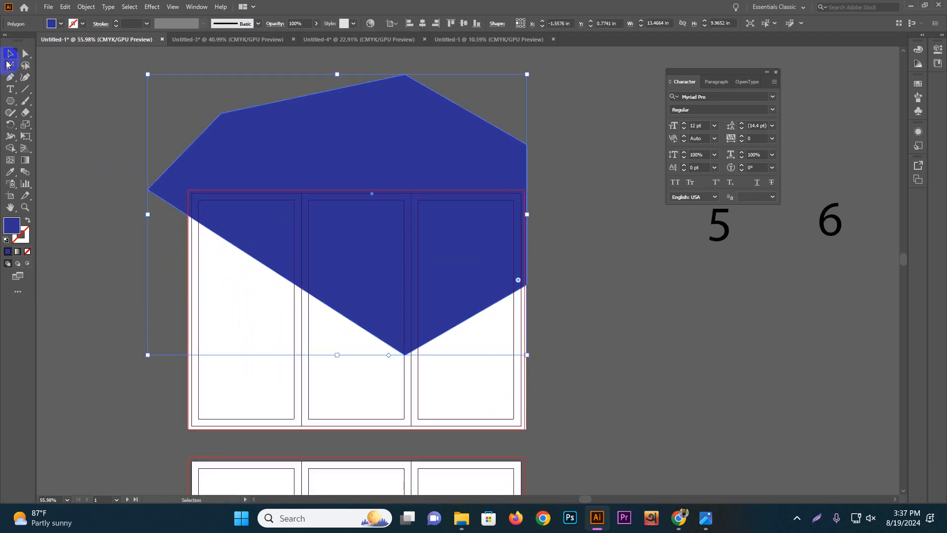
left_click_drag(10, 101, 45, 101)
scroll(317, 186, "down", 1)
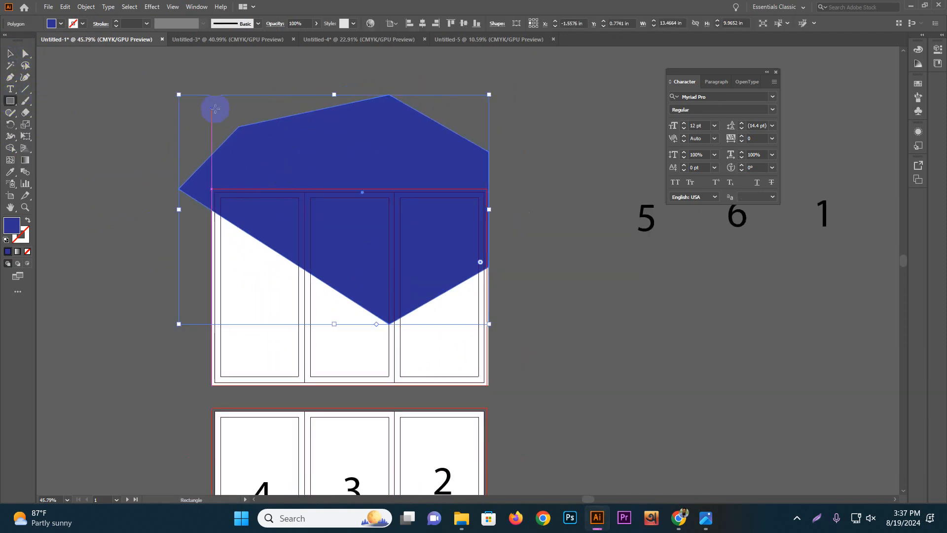
left_click_drag(123, 66, 525, 189)
left_click(10, 52)
- Draw a tall rectangle against the artboard's left bleed edge and place a copy of it against the right edge
left_click(9, 101)
left_click_drag(337, 241, 320, 237)
left_click_drag(109, 82, 228, 313)
left_click(10, 53)
left_click_drag(149, 246, 460, 274)
- Select the blue shape and all three rectangles, and remove everything outside the artboard's bleed with the Shape Builder tool
left_click_drag(189, 82, 511, 339)
left_click(10, 149)
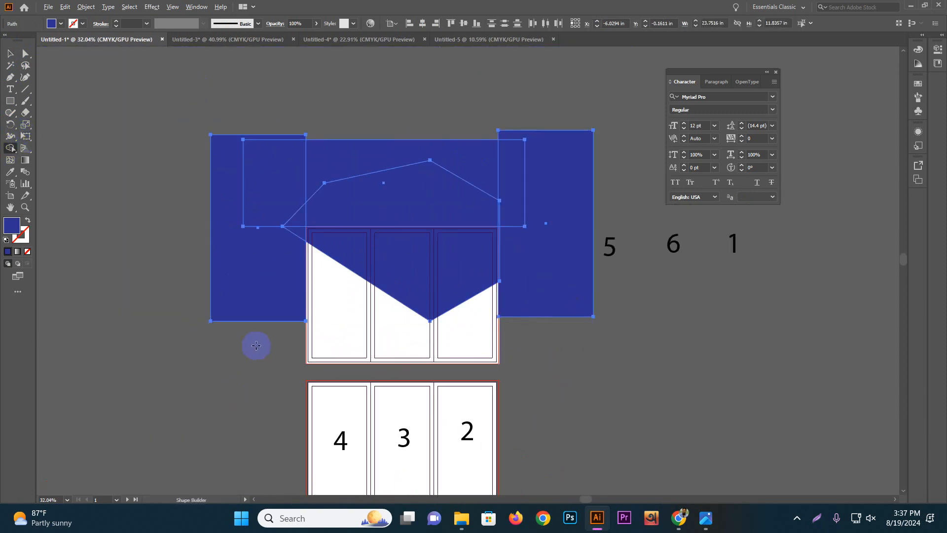
left_click_drag(275, 340, 254, 196)
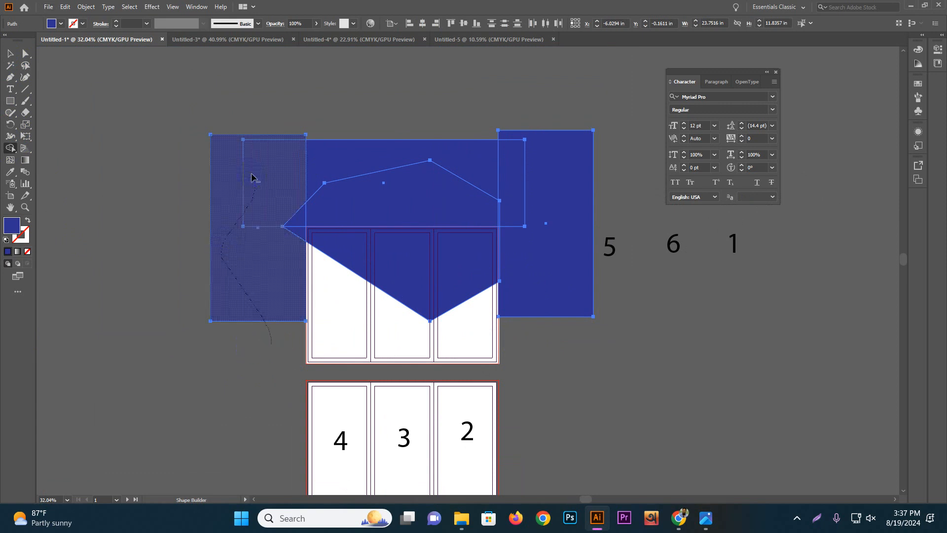
left_click_drag(248, 164, 320, 210)
mouse_move(420, 199)
left_mouse_down()
mouse_move(571, 152)
mouse_move(504, 188)
left_mouse_up()
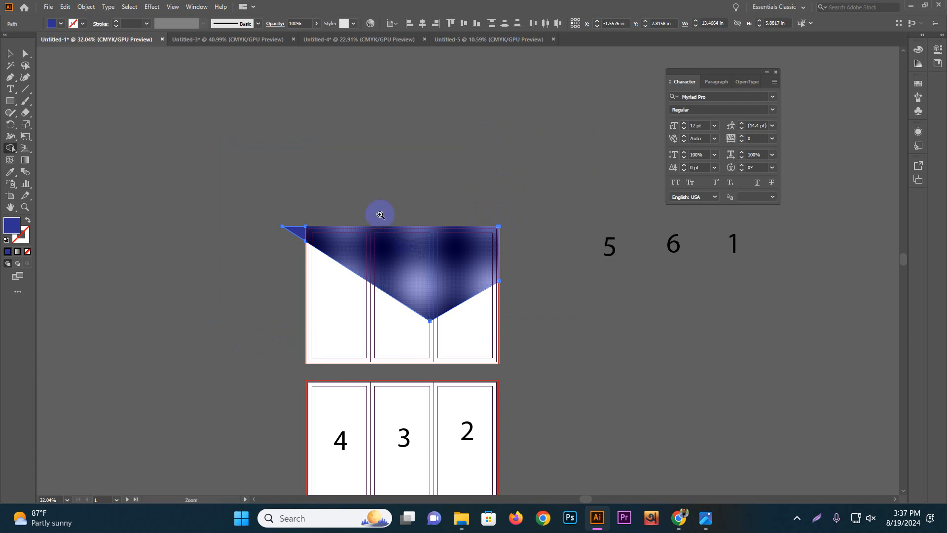
scroll(387, 216, "up", 2)
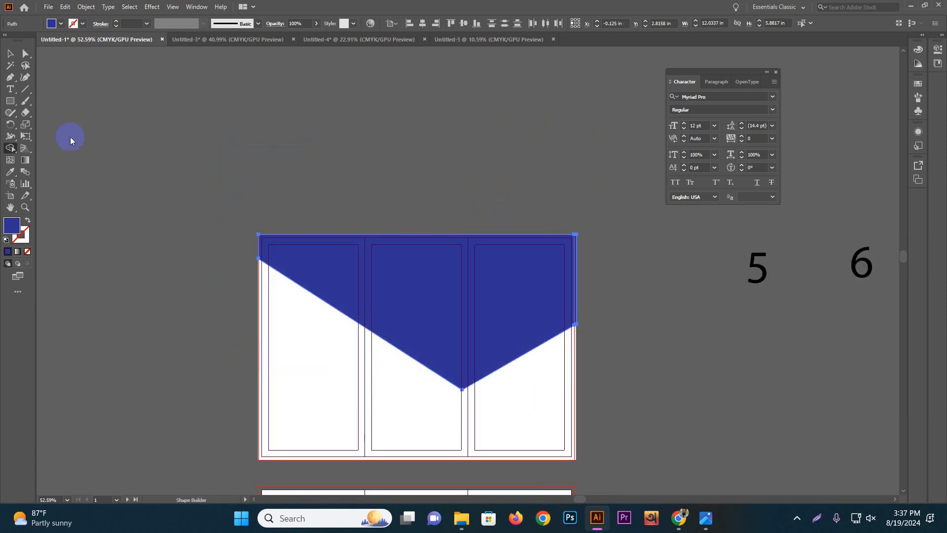
left_click(12, 58)
left_click(138, 165)
- Try to pull the blue shape's right side in to the red bleed line
left_click_drag(517, 294, 465, 289)
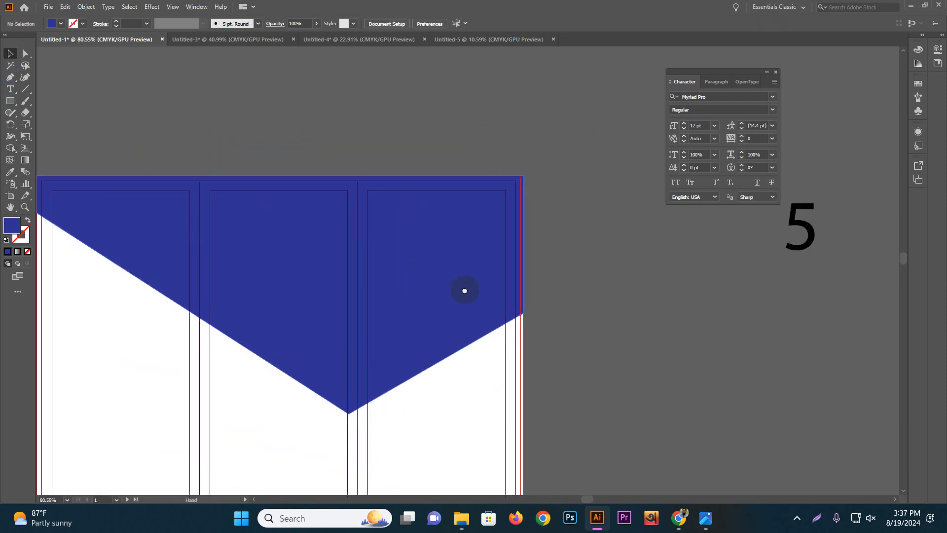
left_click_drag(524, 238, 569, 258)
left_click(516, 217)
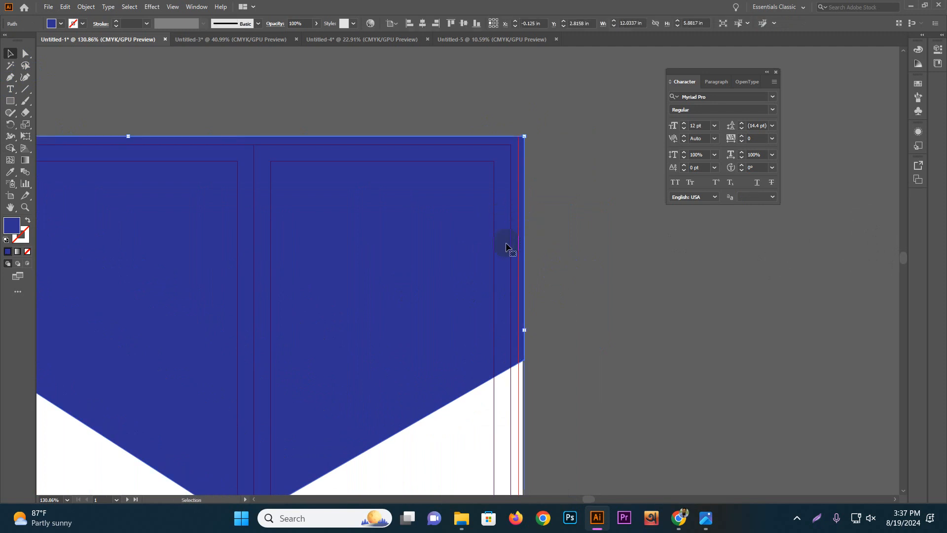
left_click_drag(524, 333, 518, 334)
left_click(544, 330)
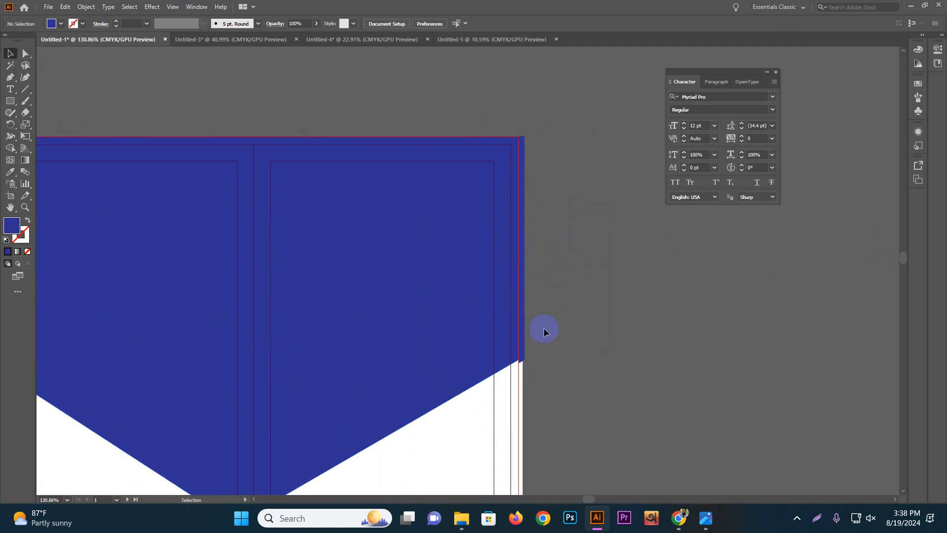
left_click(526, 349)
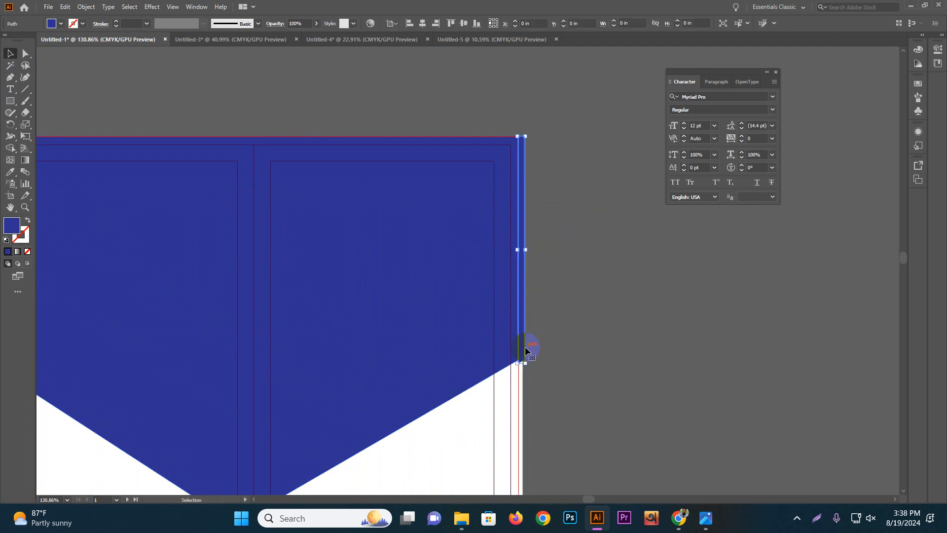
left_click(585, 327)
- Delete the narrow leftover blue strip along the artboard's right bleed edge
left_click(523, 330)
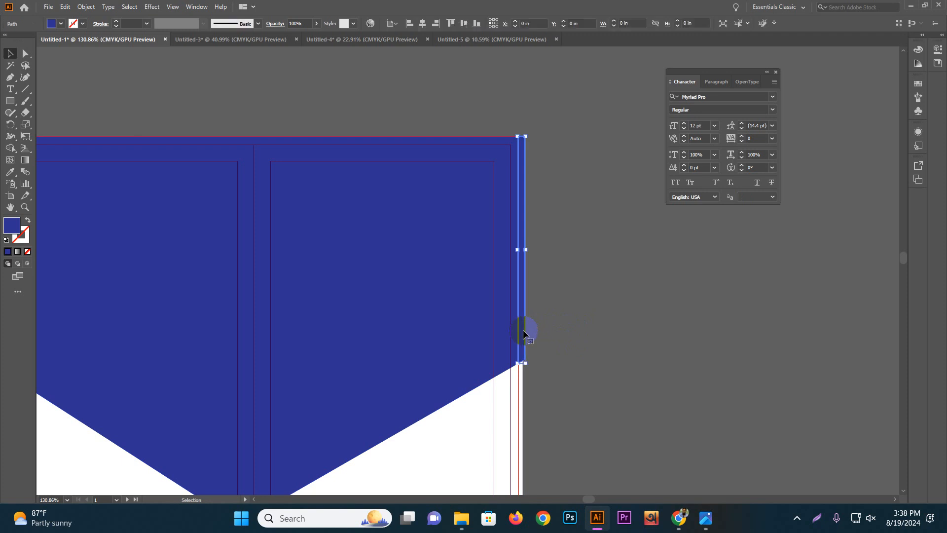
key("Delete")
scroll(523, 329, "down", 3)
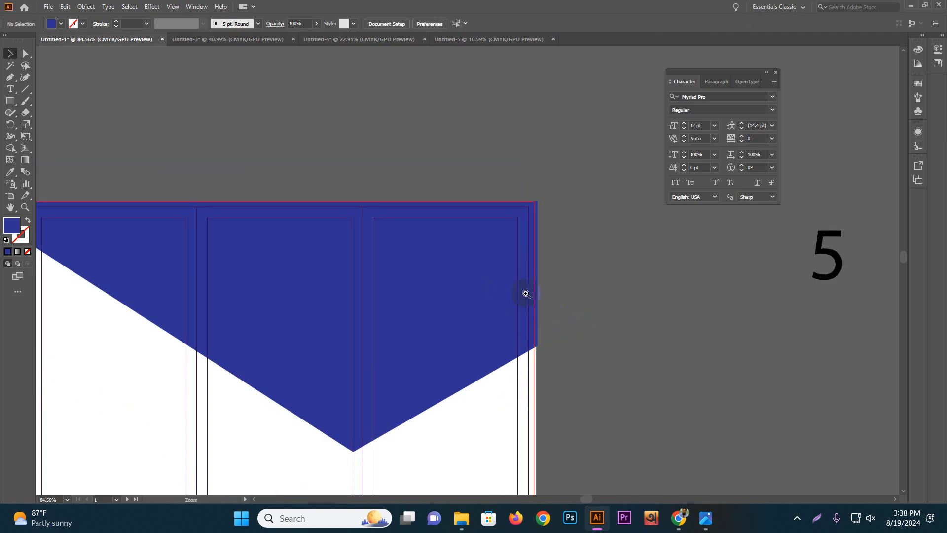
- Narrow the blue shape so its right side lines up with the artboard's red bleed line
left_click_drag(523, 291, 598, 307)
left_click(536, 277)
left_click_drag(548, 353, 540, 353)
left_click(588, 350)
left_click_drag(602, 331, 537, 314)
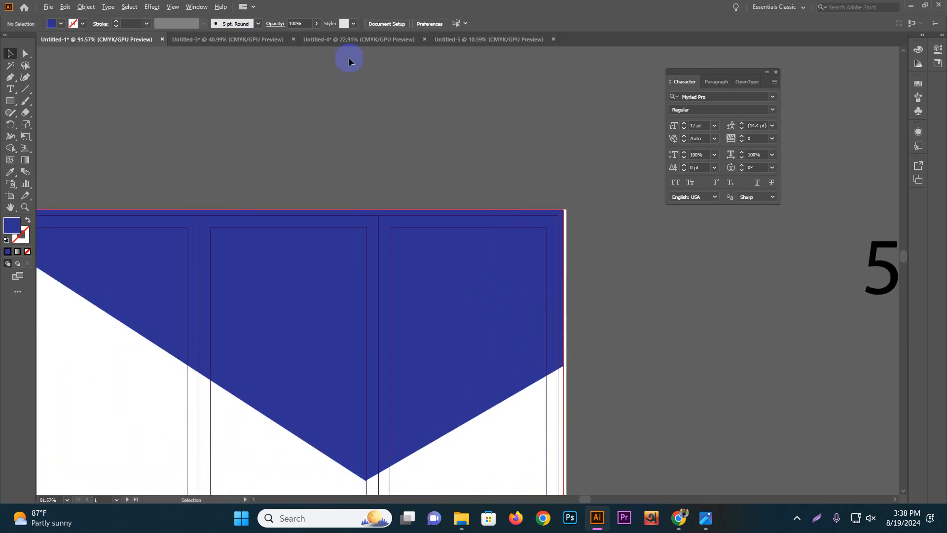
left_click_drag(630, 256, 584, 257)
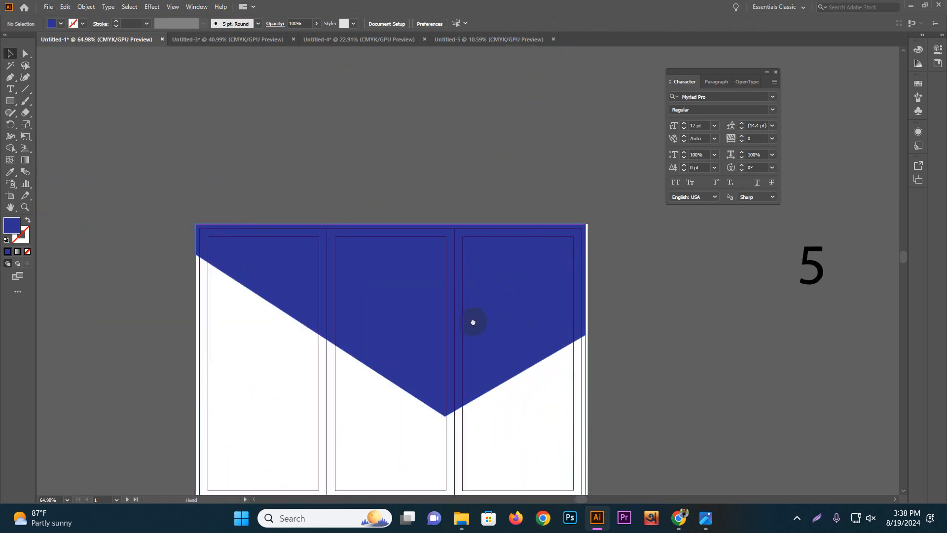
left_click_drag(531, 378, 521, 320)
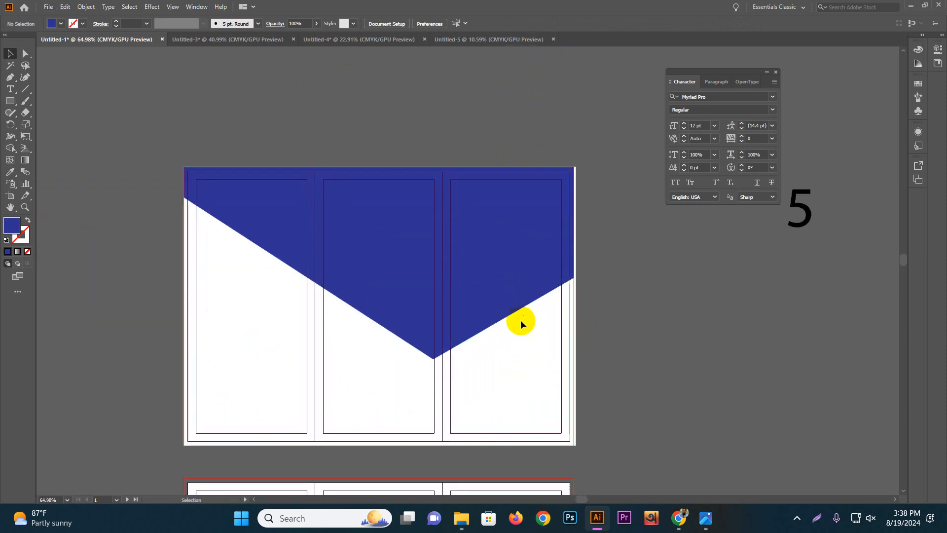
- Narrow the white background rectangle to about 11.94 in wide so its right side meets the bleed line
left_click(178, 179)
left_click(122, 253)
left_click_drag(600, 296, 730, 323)
left_click_drag(477, 348, 505, 252)
left_click(480, 305)
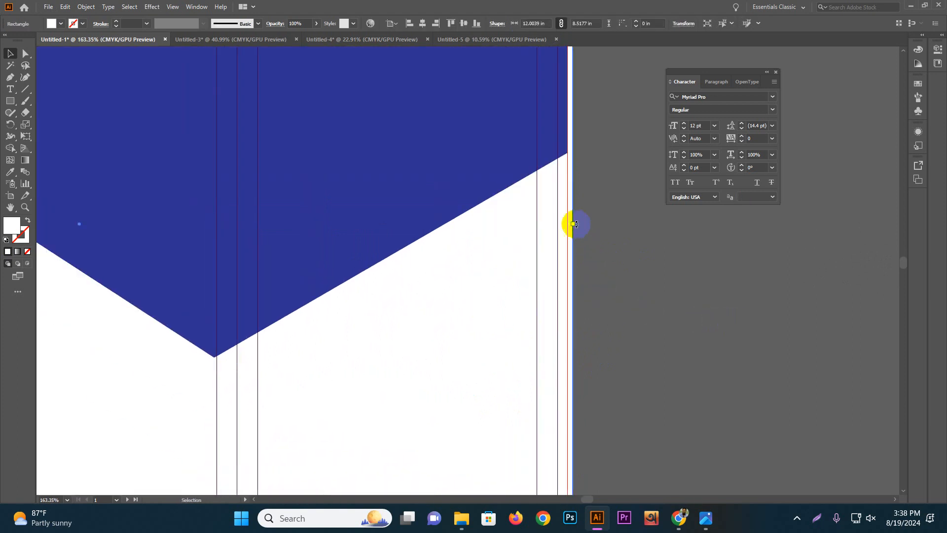
left_click_drag(574, 224, 568, 224)
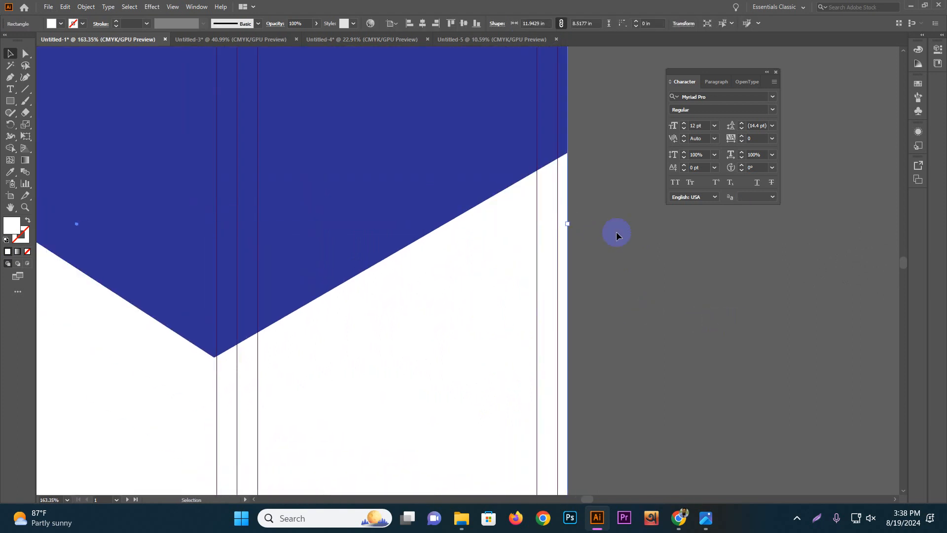
left_click(619, 240)
- Check how the blue shape and white background line up with the bleed along the upper artboard's edges
left_click_drag(628, 260, 545, 251)
left_click_drag(275, 270, 577, 317)
left_click_drag(344, 303, 418, 295)
left_click_drag(529, 283, 432, 290)
left_click_drag(582, 316, 516, 302)
left_click_drag(620, 318, 262, 365)
left_click_drag(351, 273, 338, 383)
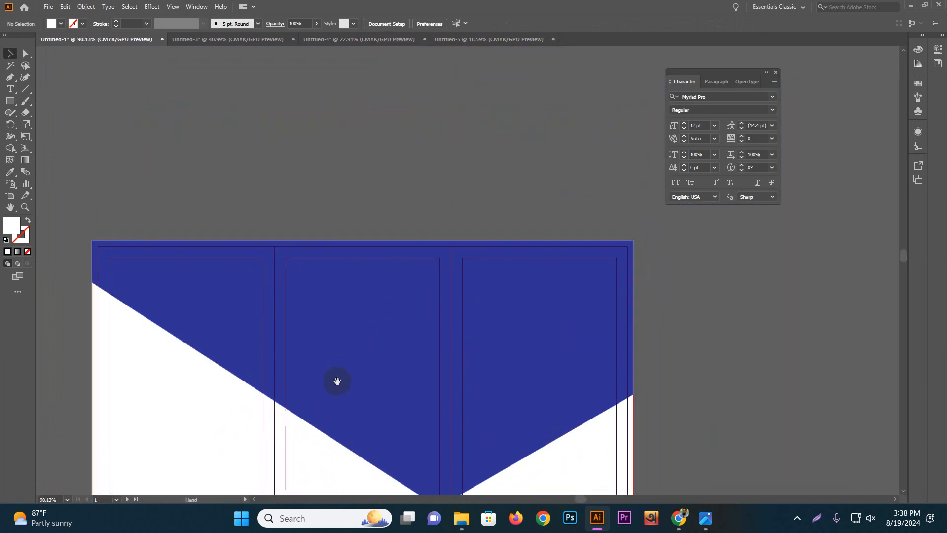
- Draw a white circle about 3.55 in across with an overlapping hexagon in the empty area above the upper artboard
left_click_drag(330, 207, 326, 317)
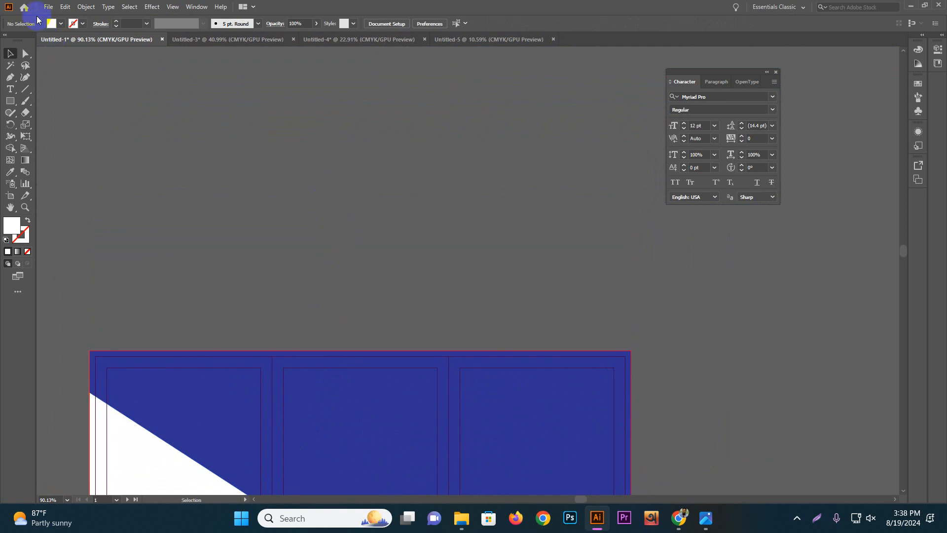
left_click_drag(13, 109, 52, 124)
left_click_drag(286, 146, 354, 225)
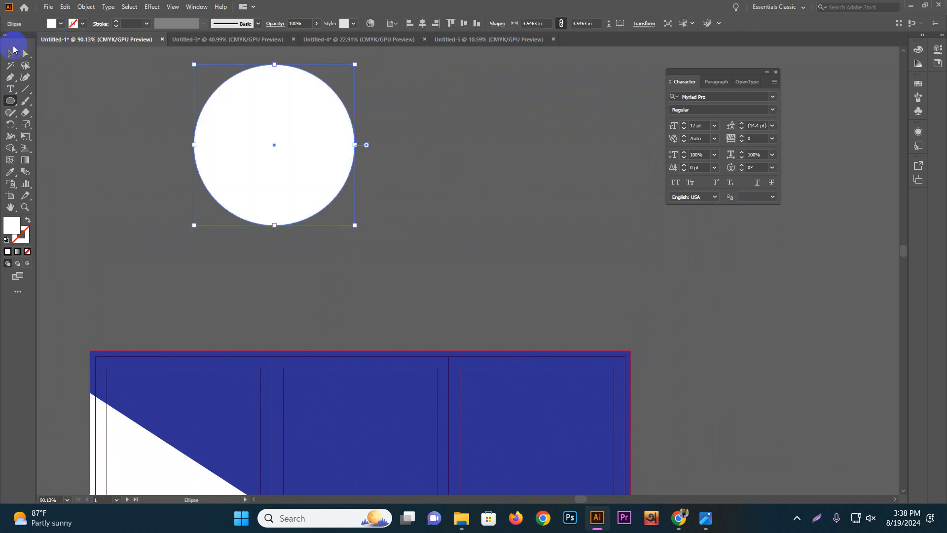
left_click_drag(20, 108, 49, 135)
left_click_drag(306, 165, 360, 220)
- Trim the circle and hexagon with the Shape Builder tool, removing the parts outside their overlap
left_click(11, 51)
left_click_drag(221, 84, 465, 264)
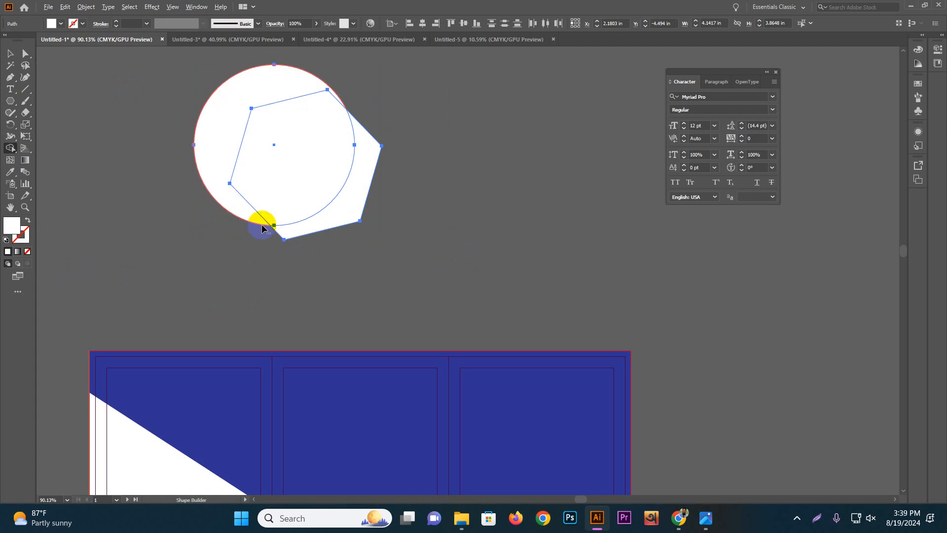
left_click(250, 211, "alt")
left_click(318, 228, "alt")
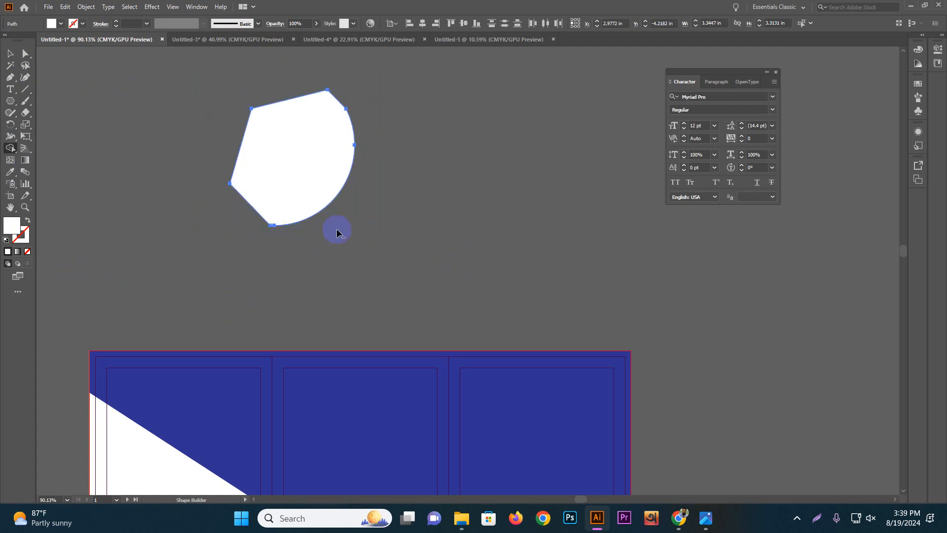
left_click(348, 108, "alt")
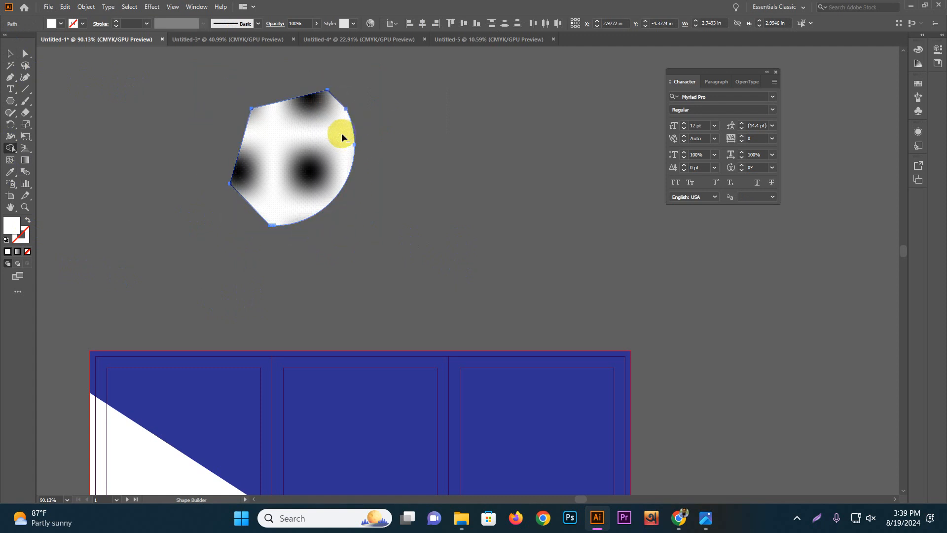
- Delete the white practice shape above the upper artboard
left_click(65, 125)
left_click(264, 183)
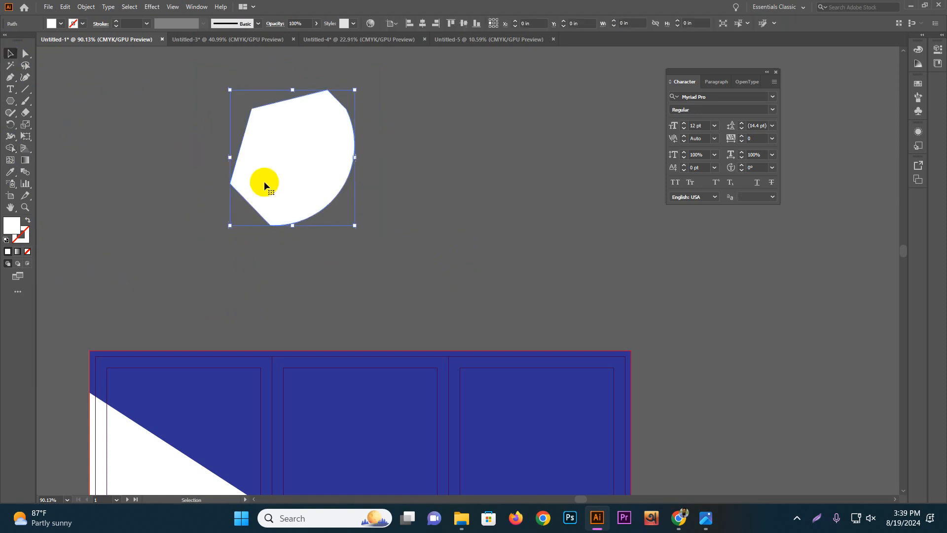
key("ctrl+shift+a")
scroll(417, 247, "down", 2)
left_click_drag(451, 368, 378, 207)
key("ctrl+z")
left_click(363, 192)
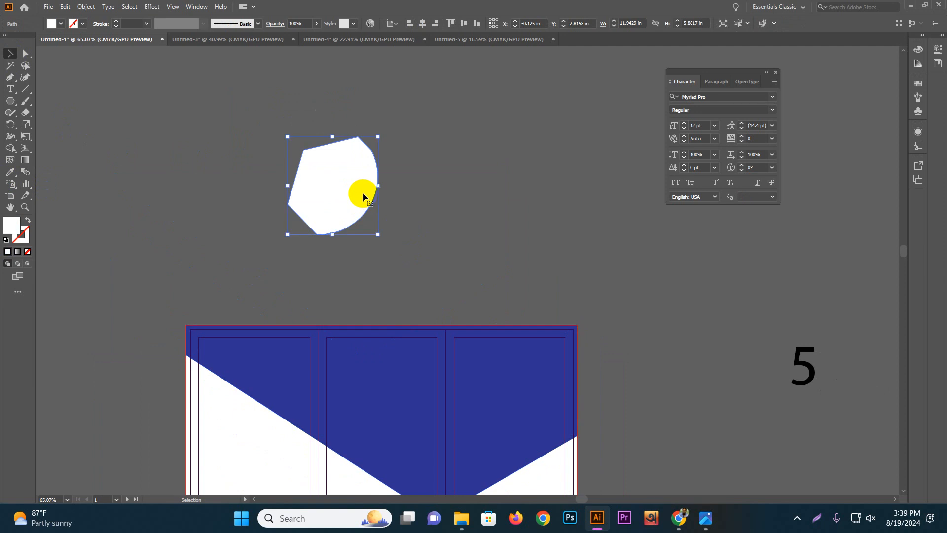
key("Delete")
- Duplicate the blue angular shape and put the copy in the empty area above the upper artboard
scroll(443, 256, "down", 2)
left_click_drag(472, 285, 353, 281)
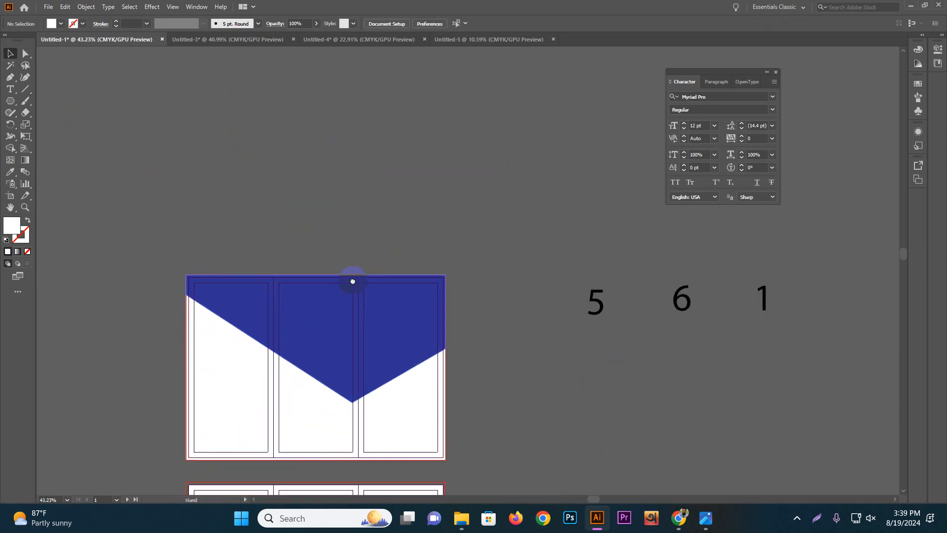
left_click_drag(414, 325, 395, 140)
left_click_drag(344, 180, 331, 123)
left_click(491, 282)
left_click_drag(340, 330, 366, 304)
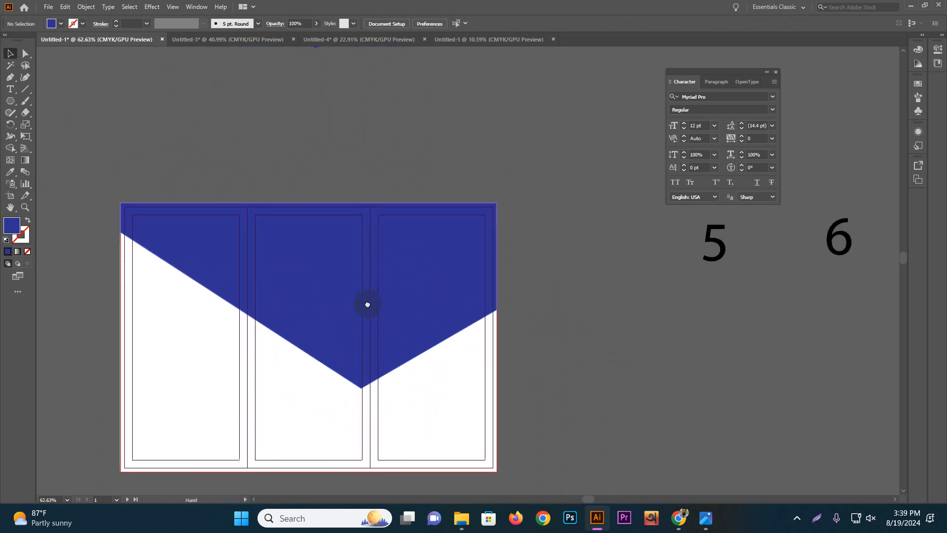
- Switch to Chrome and search Google for "unsplash" in a new tab
left_click(678, 517)
left_click(822, 11)
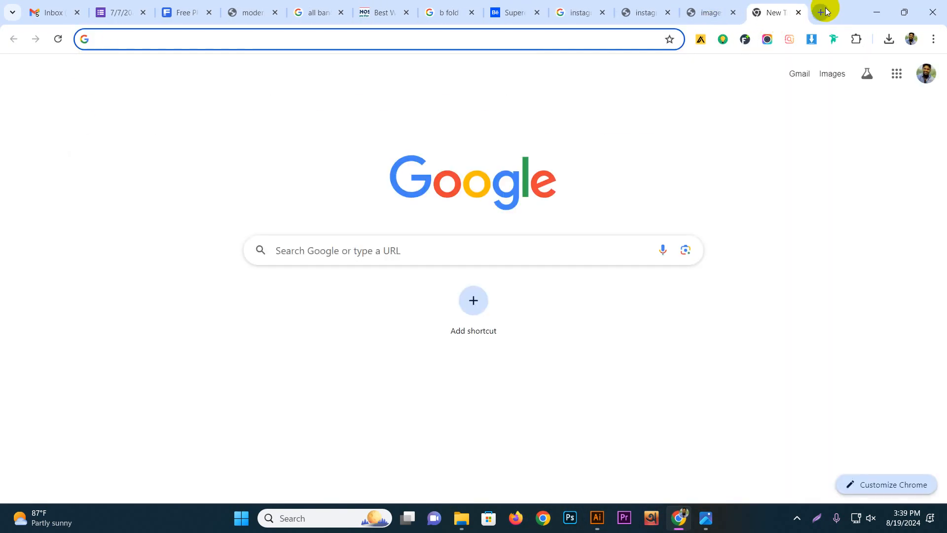
type("uns")
key("Down")
key("Down")
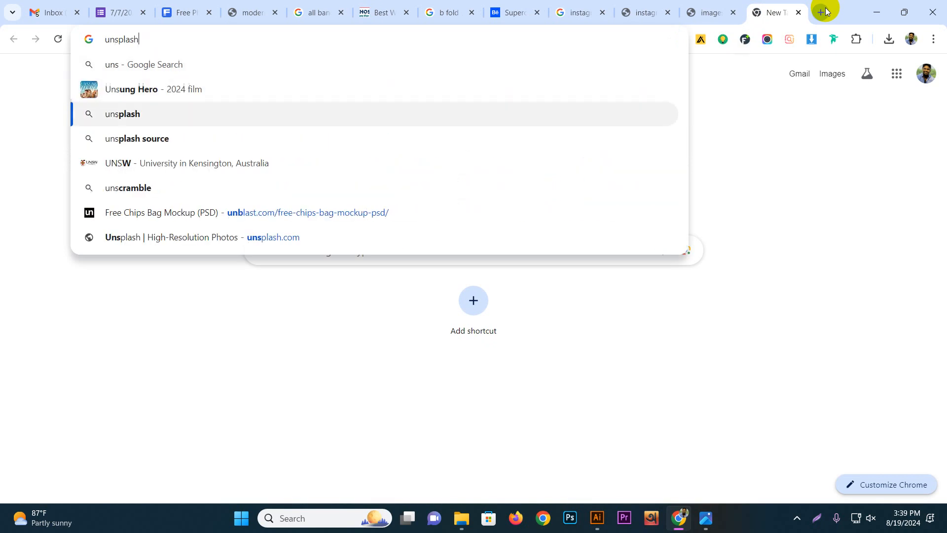
key("Return")
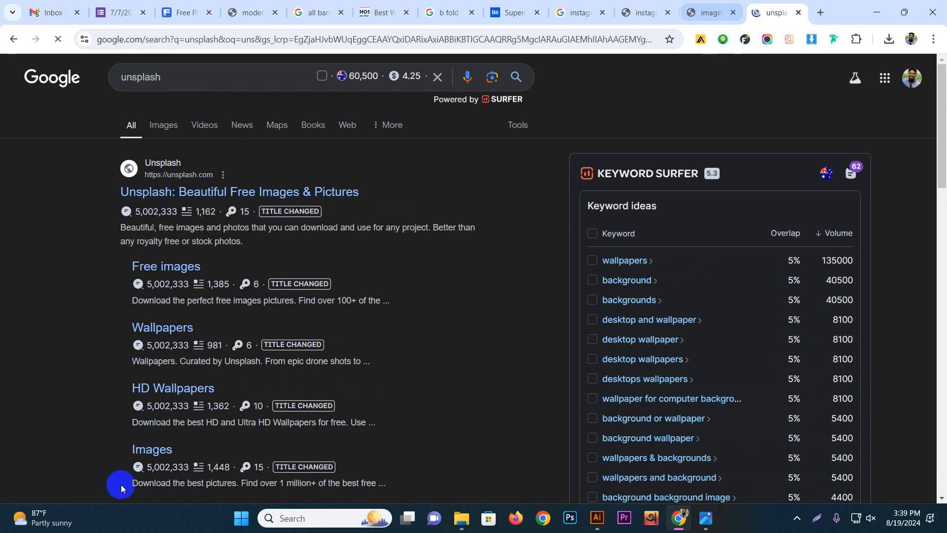
- Search Google for "building" in another new tab and browse the image results
left_click(821, 14)
type("buil")
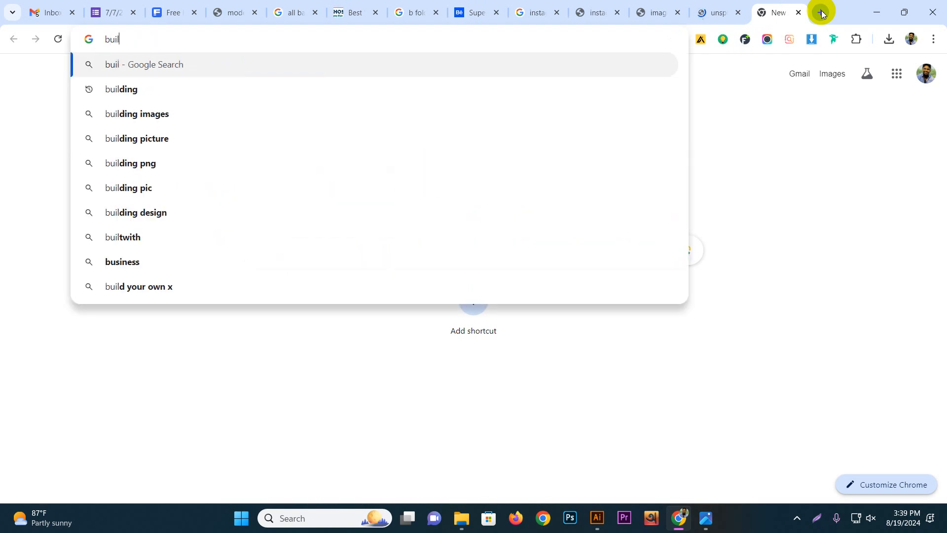
key("Down")
key("Return")
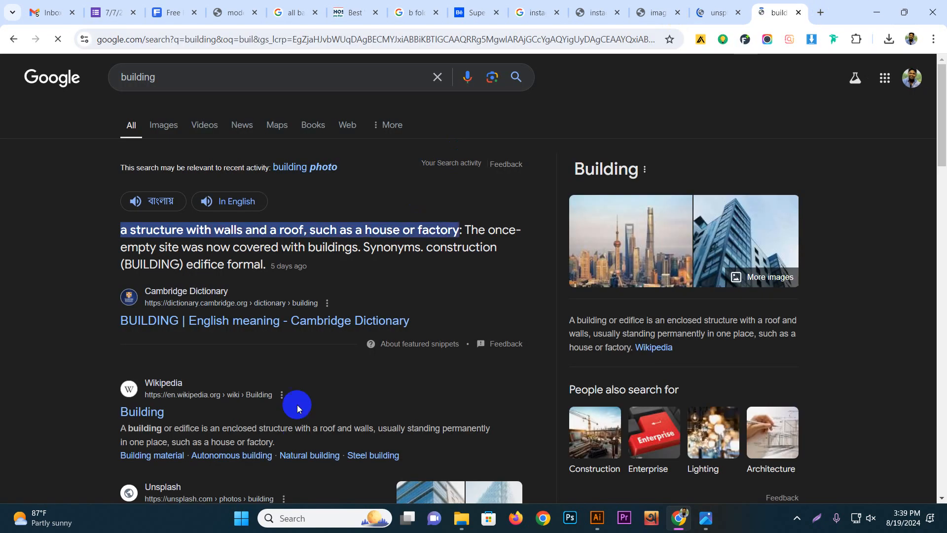
left_click(165, 134)
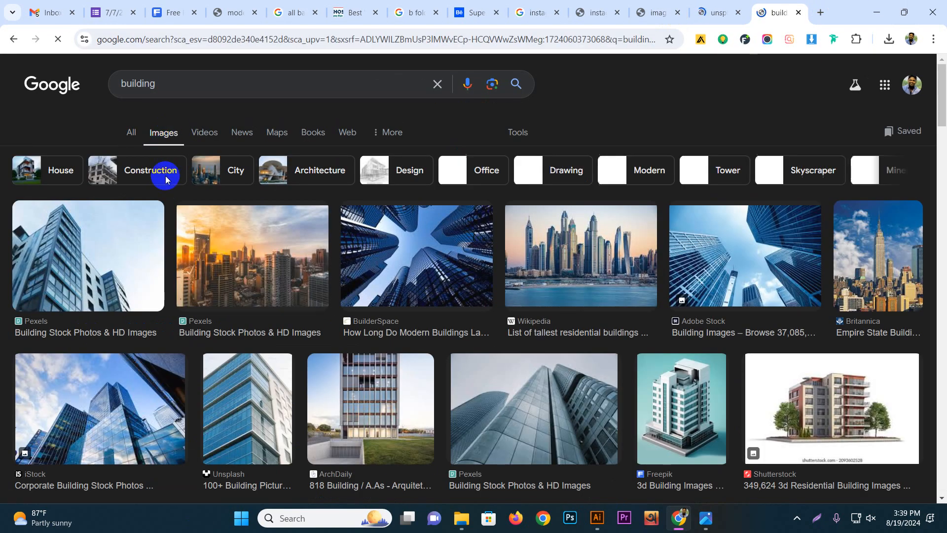
scroll(191, 247, "down", 4)
scroll(191, 247, "down", 5)
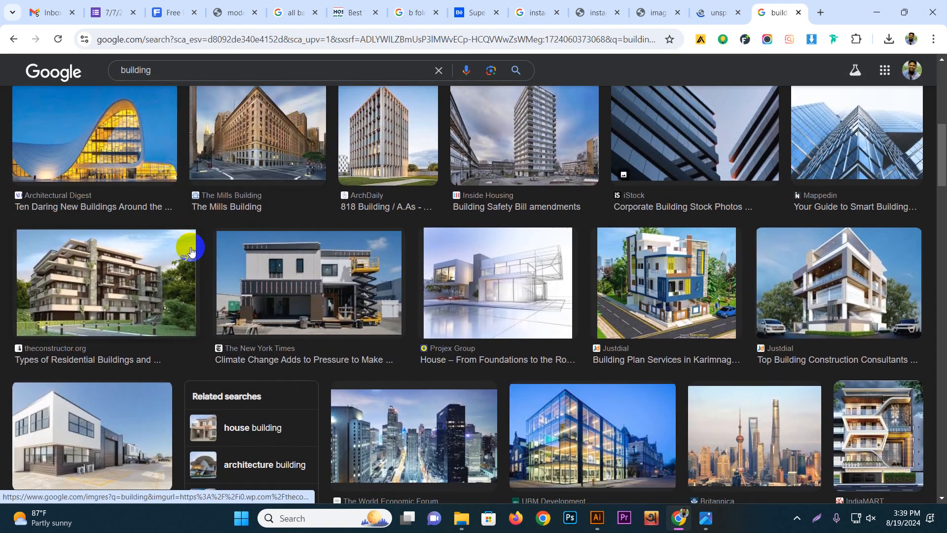
- Change the image search to "city"
scroll(173, 176, "up", 8)
left_click_drag(169, 89, 38, 75)
type("cir")
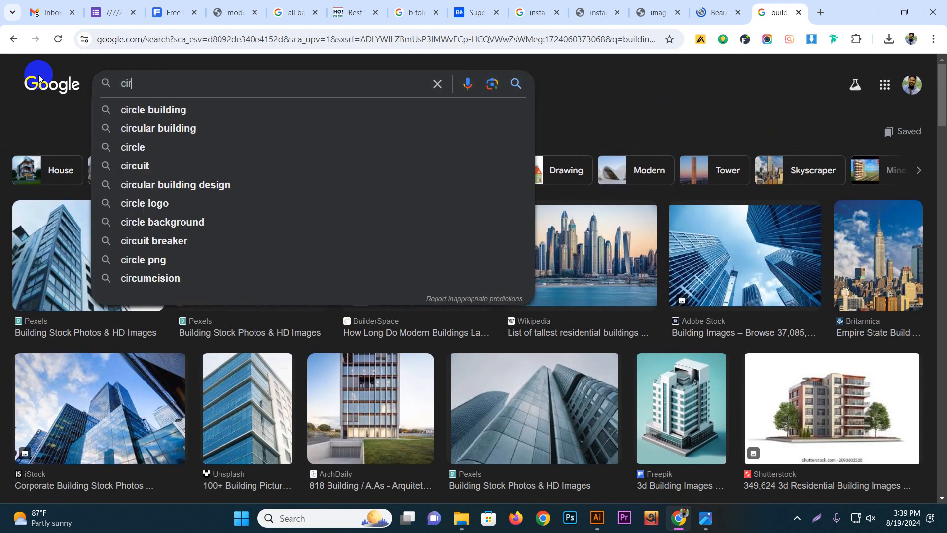
key("BackSpace")
type("ty")
key("Return")
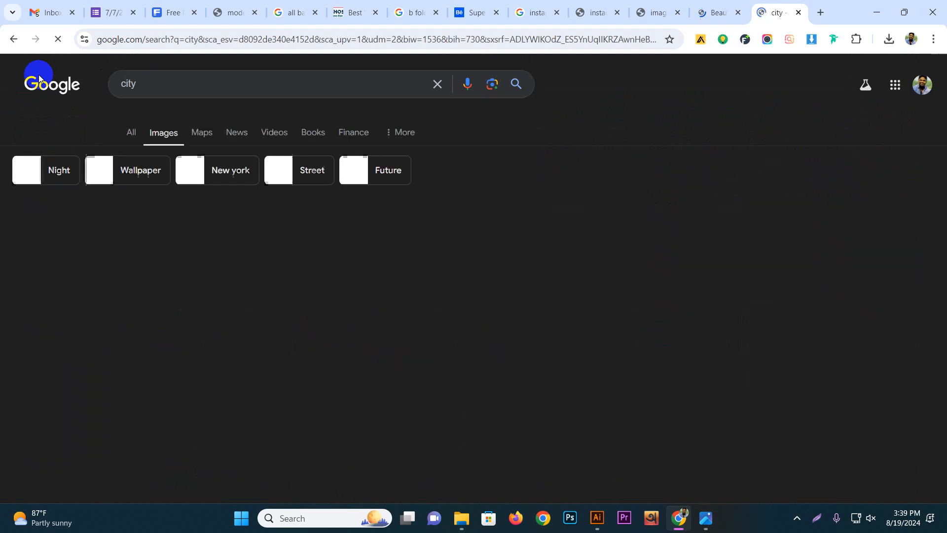
- Save the Unsplash city skyline photo with the Save image as Type option
left_click(99, 256)
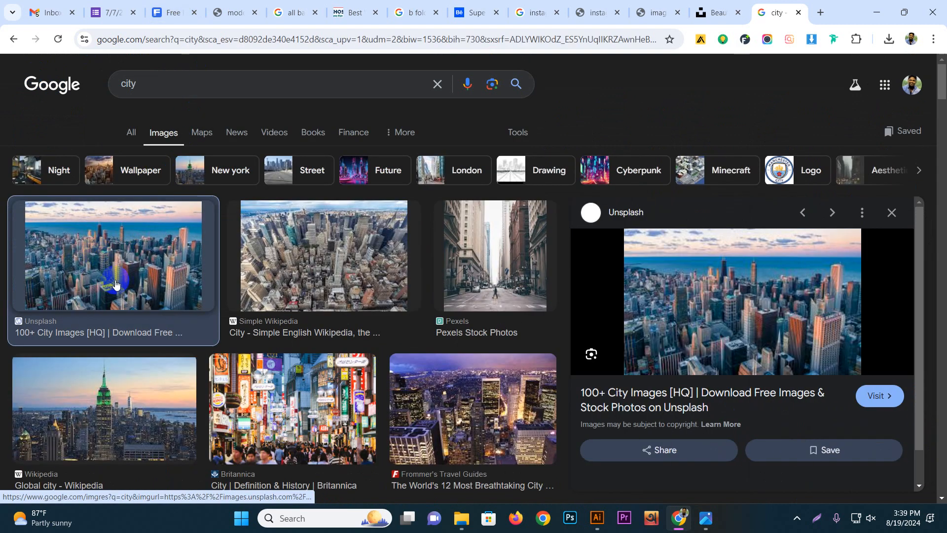
right_click(757, 295)
mouse_move(637, 242)
mouse_move(682, 255)
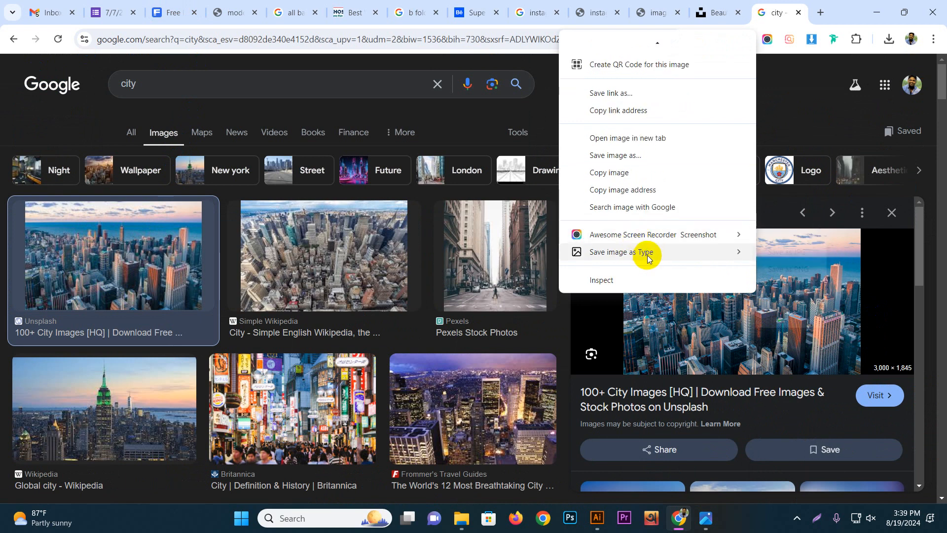
left_click(770, 251)
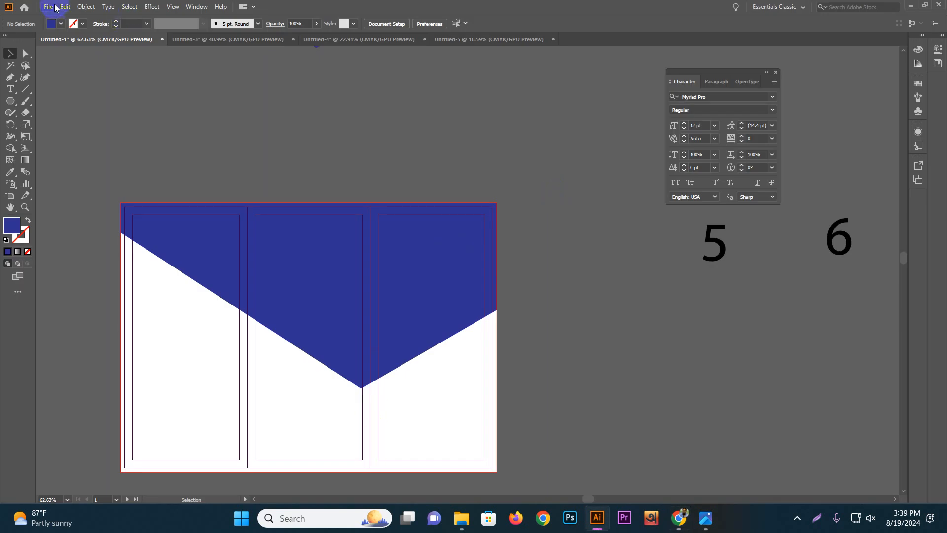
- Switch back to Illustrator and place download (4).jpg from the Downloads folder into the brochure document
left_click(55, 8)
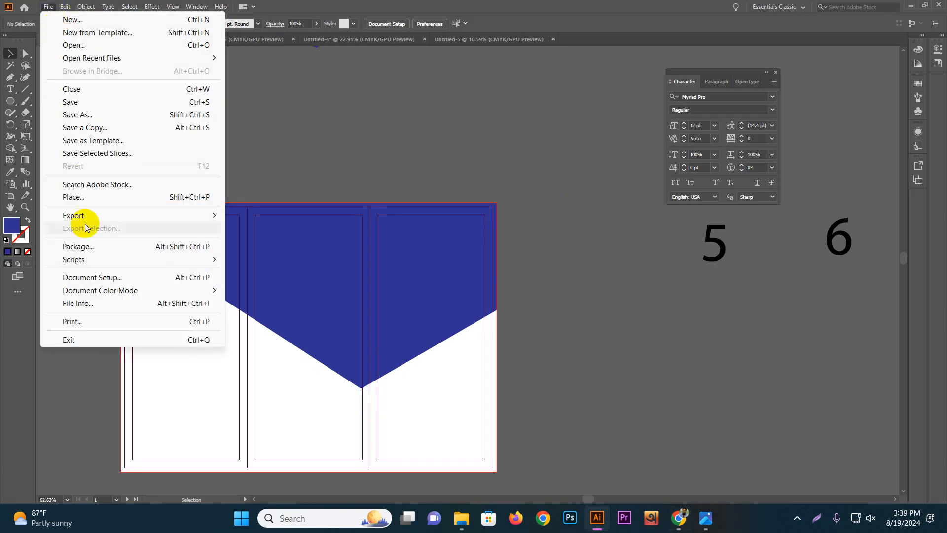
left_click(96, 196)
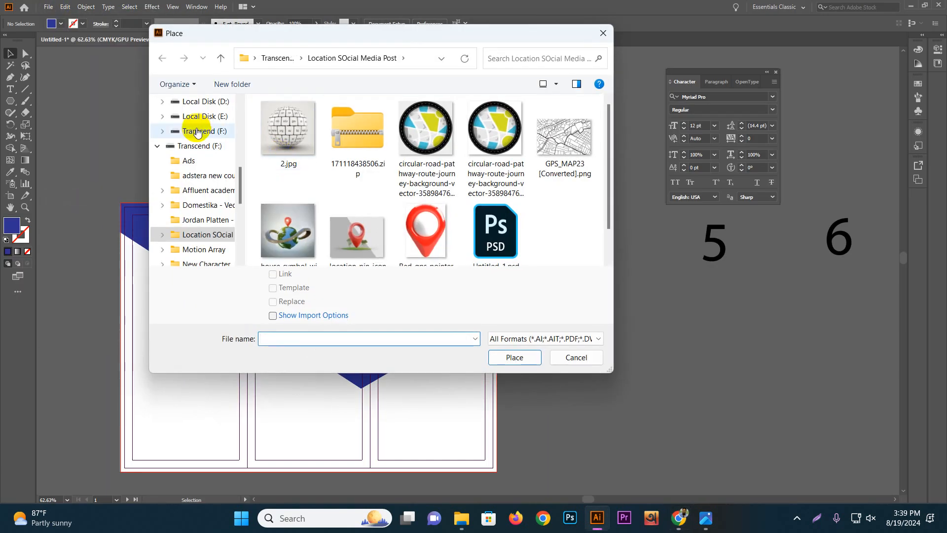
scroll(200, 172, "up", 6)
left_click(197, 178)
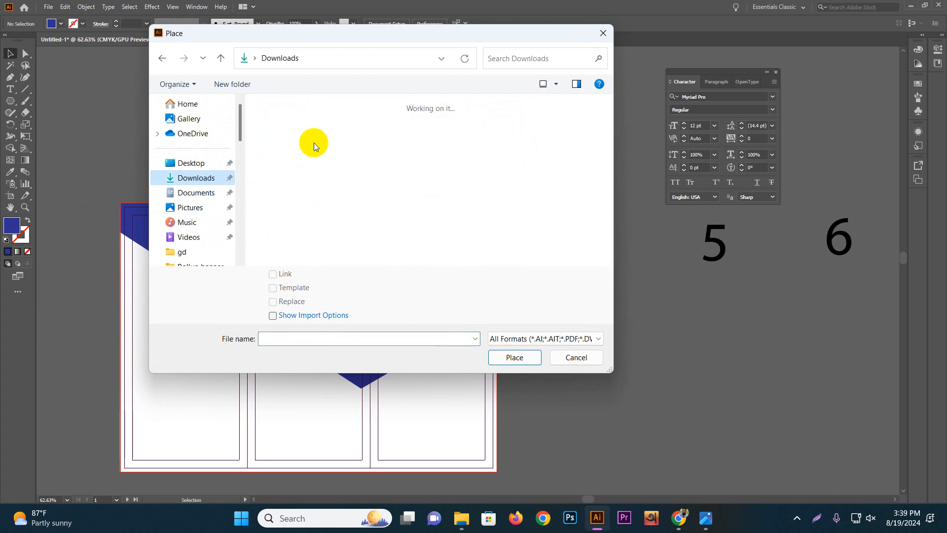
double_click(308, 152)
left_click(331, 133)
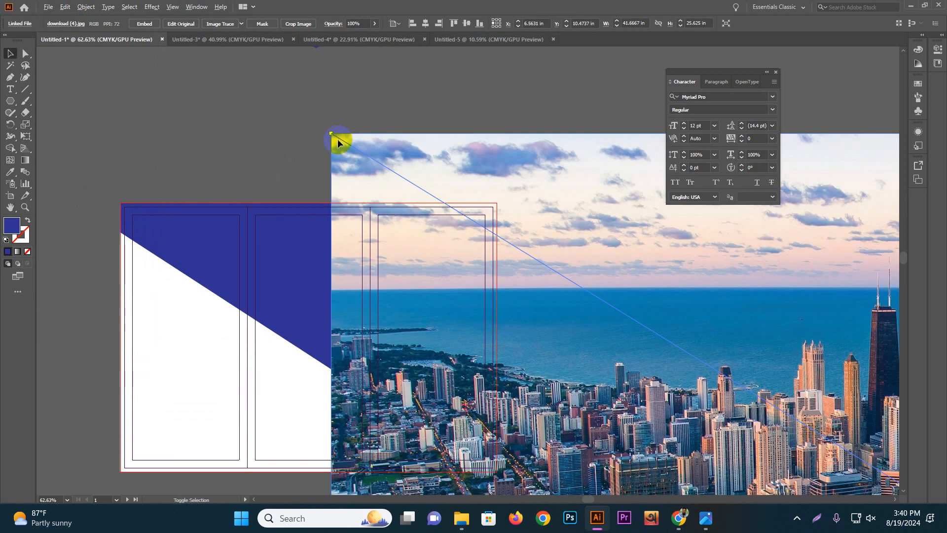
- Scale the placed city photo down to about 12.17 in wide in the empty area beside the artboards
left_click_drag(332, 133, 518, 293)
left_click_drag(612, 334, 495, 269)
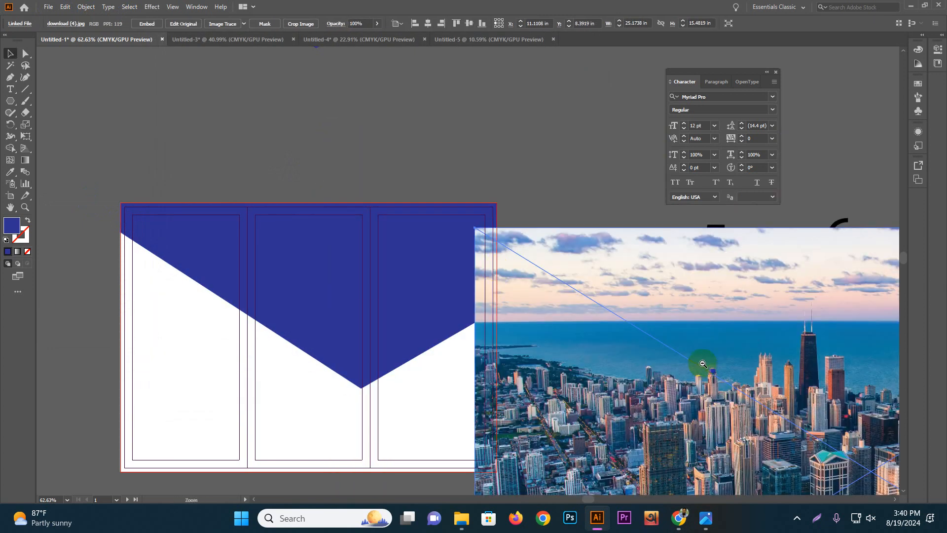
scroll(703, 364, "down", 4)
left_click_drag(604, 338, 452, 258)
left_click_drag(317, 176, 411, 234)
- Move the blue angular shape from the upper artboard onto the city photo and arrange the photo behind it
left_click(296, 221)
left_click_drag(296, 221, 552, 272)
scroll(499, 262, "up", 1)
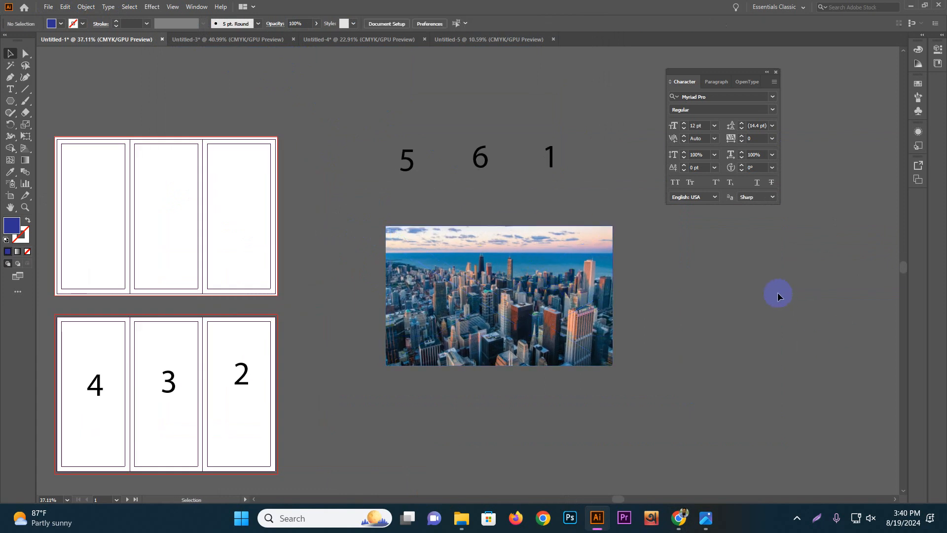
left_click(575, 356)
right_click(574, 356)
mouse_move(619, 277)
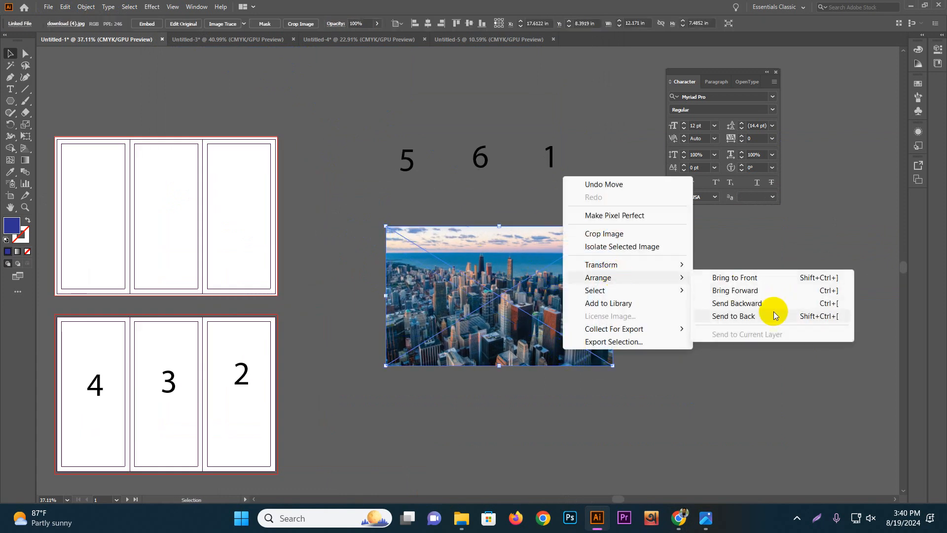
left_click(779, 303)
- Make a clipping mask from the blue angular shape and the city photo
left_click(522, 302, "shift")
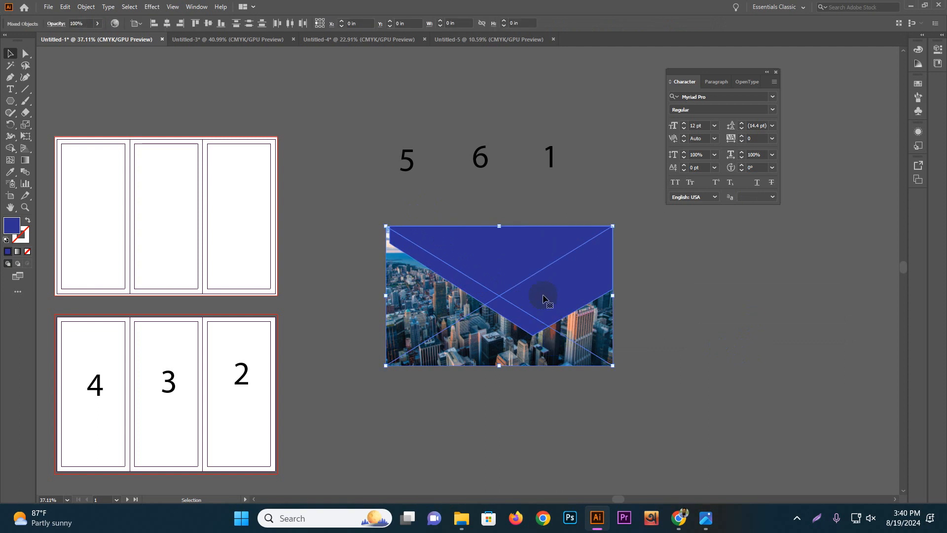
right_click(548, 315)
left_click(582, 387)
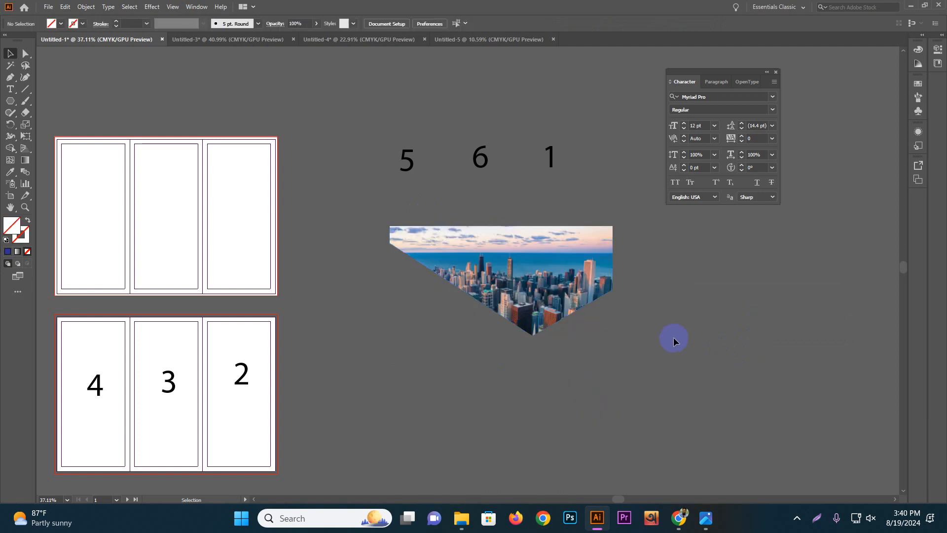
- Move the clipped city photo onto the upper artboard, aligned with its upper bleed edges
scroll(562, 327, "down", 1)
left_click_drag(479, 297, 341, 257)
scroll(340, 257, "up", 5)
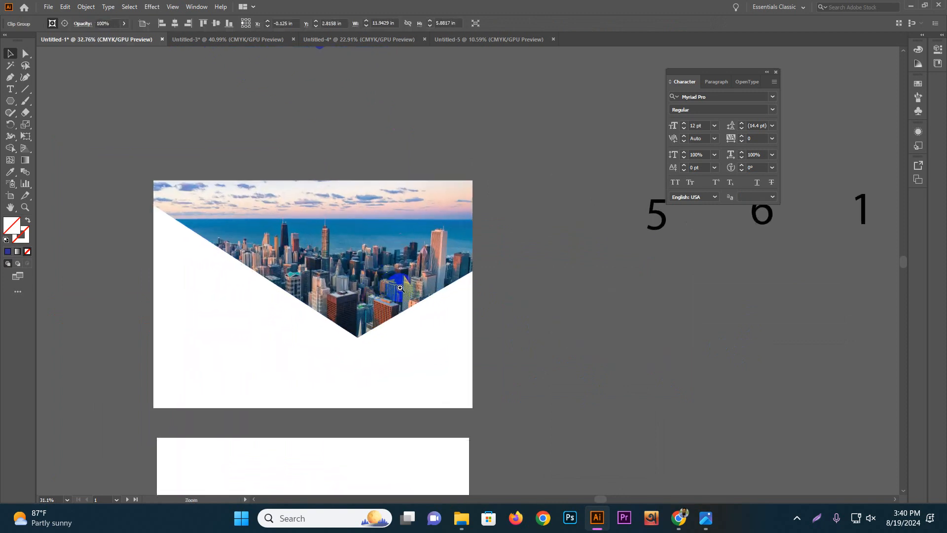
scroll(365, 187, "down", 2)
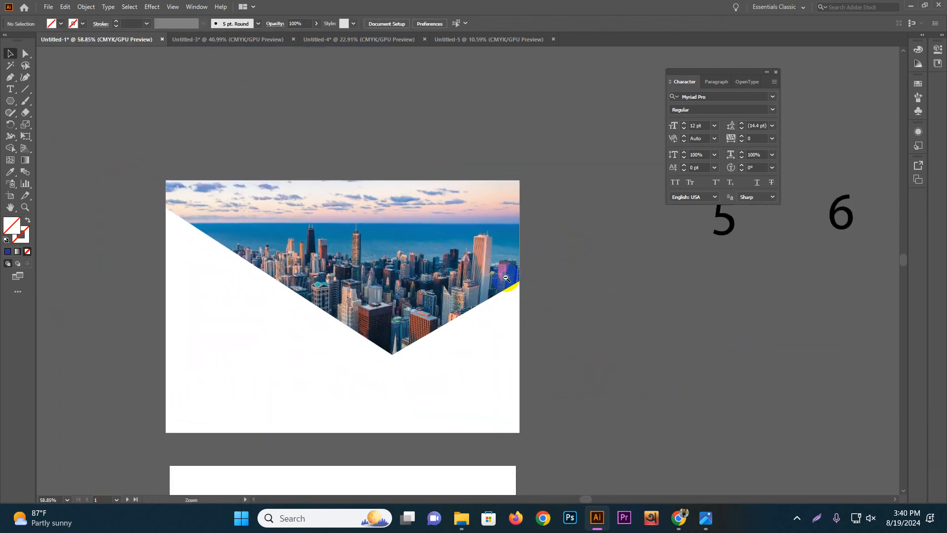
scroll(404, 163, "up", 3)
- Bring the spare blue shape to the front and align it exactly over the clipped city photo
left_click_drag(379, 110, 436, 212)
right_click(451, 196)
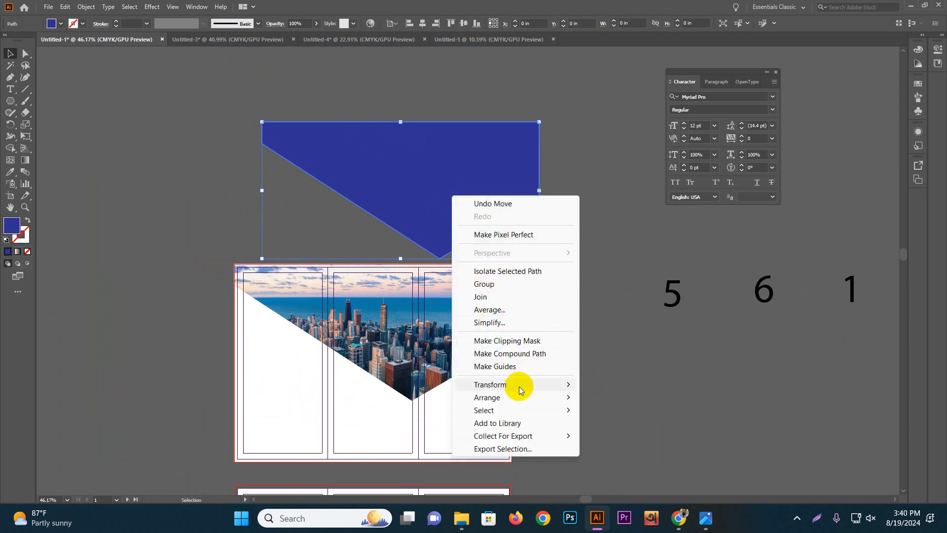
mouse_move(511, 397)
left_click(568, 393)
scroll(593, 353, "down", 1)
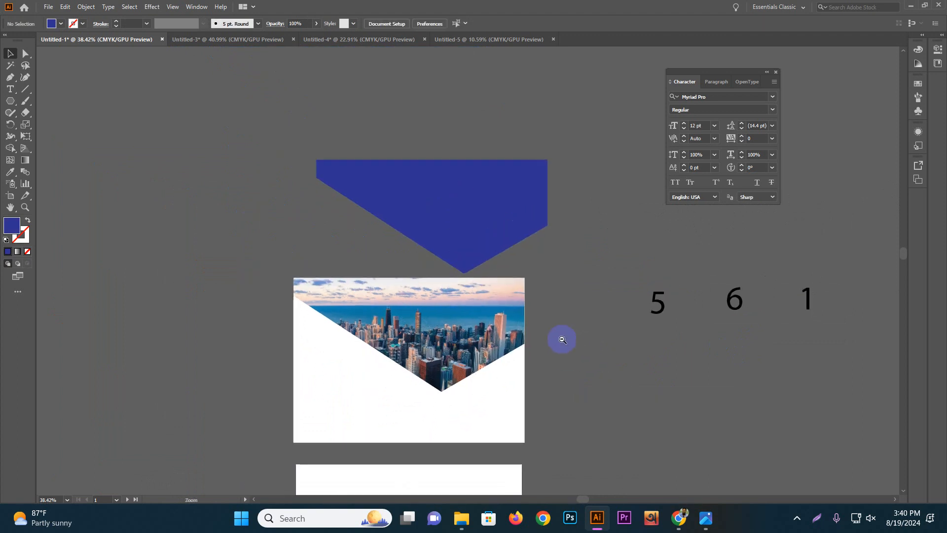
scroll(543, 301, "down", 2)
left_click_drag(454, 154, 435, 274)
- Apply the default white-to-black linear gradient to the blue shape covering the city photo
scroll(436, 275, "up", 2)
left_click(447, 260)
left_click(196, 7)
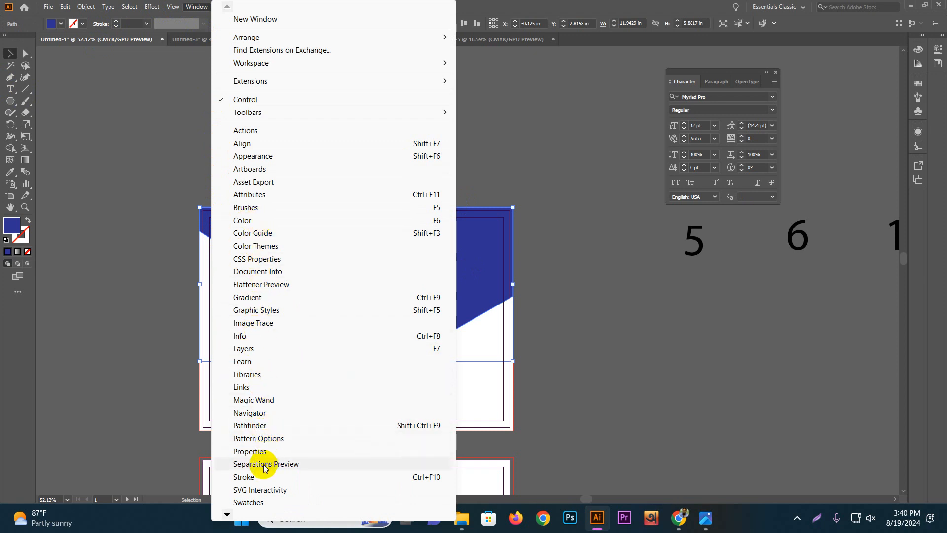
left_click(249, 297)
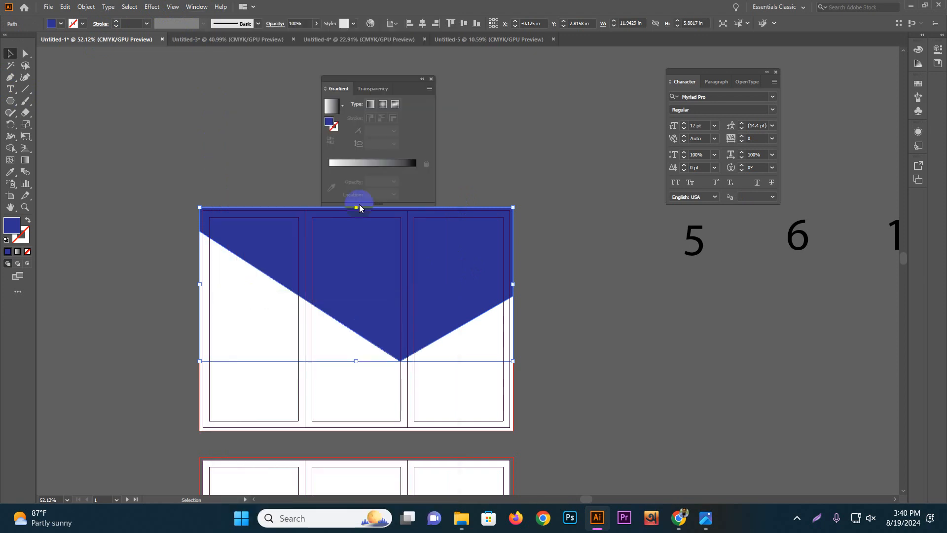
left_click(343, 114)
left_click_drag(371, 82, 460, 69)
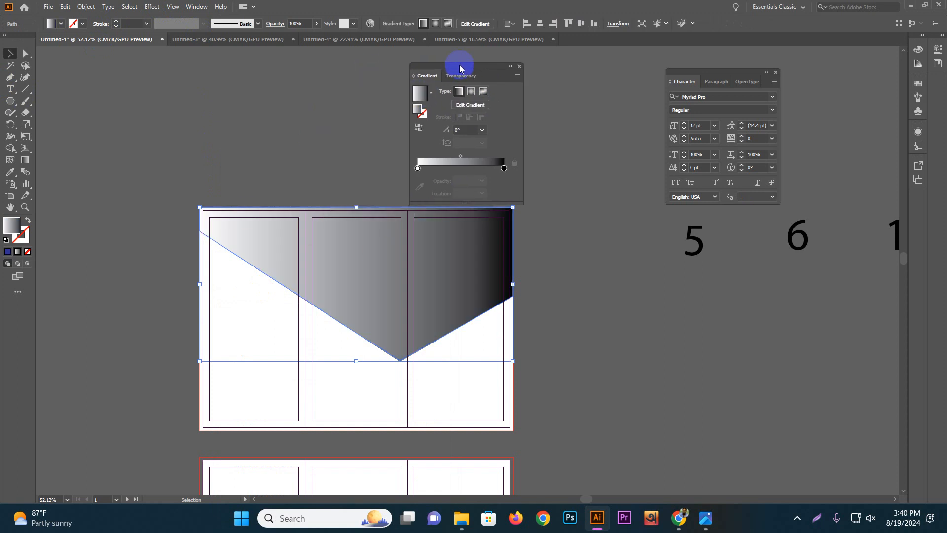
- Recolor the overlay's gradient, making the start stop dark blue and the end stop purple
left_click(417, 168)
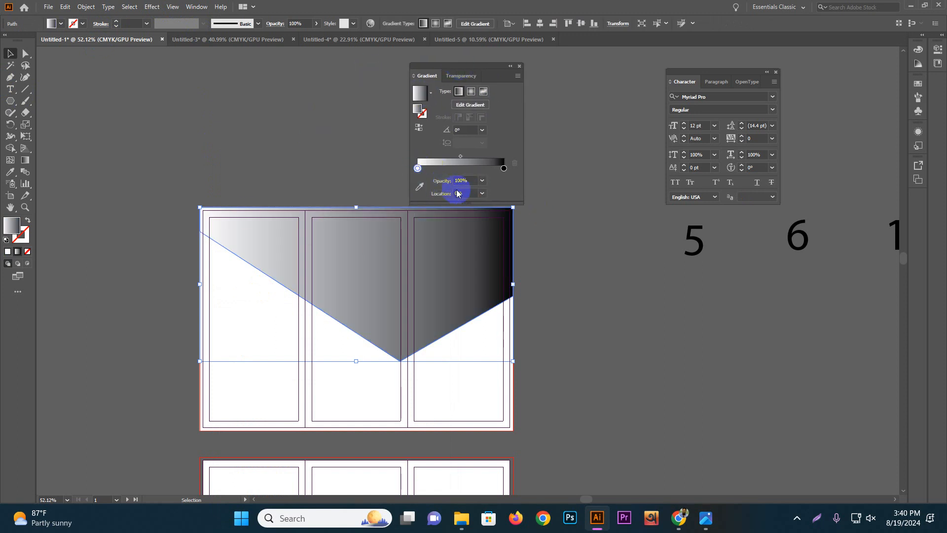
double_click(417, 168)
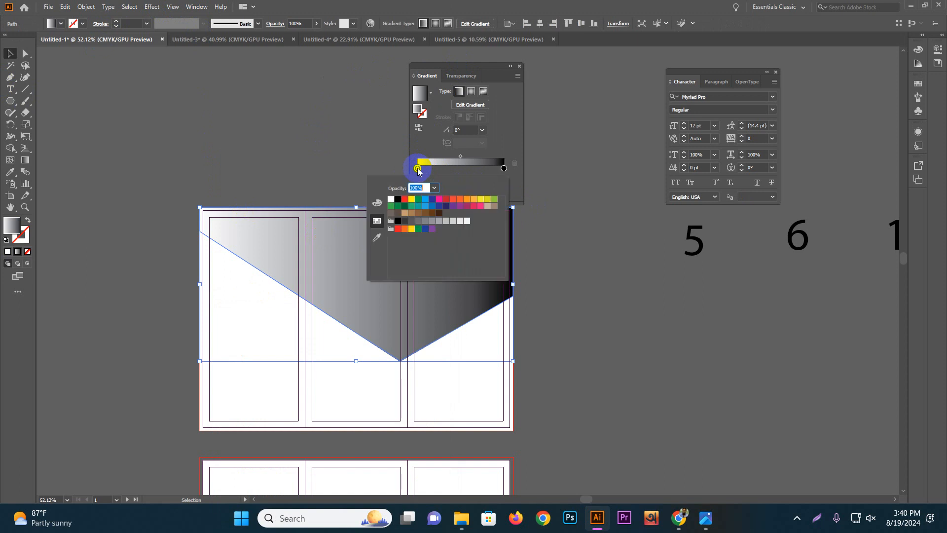
left_click(432, 200)
left_click(504, 169)
double_click(504, 169)
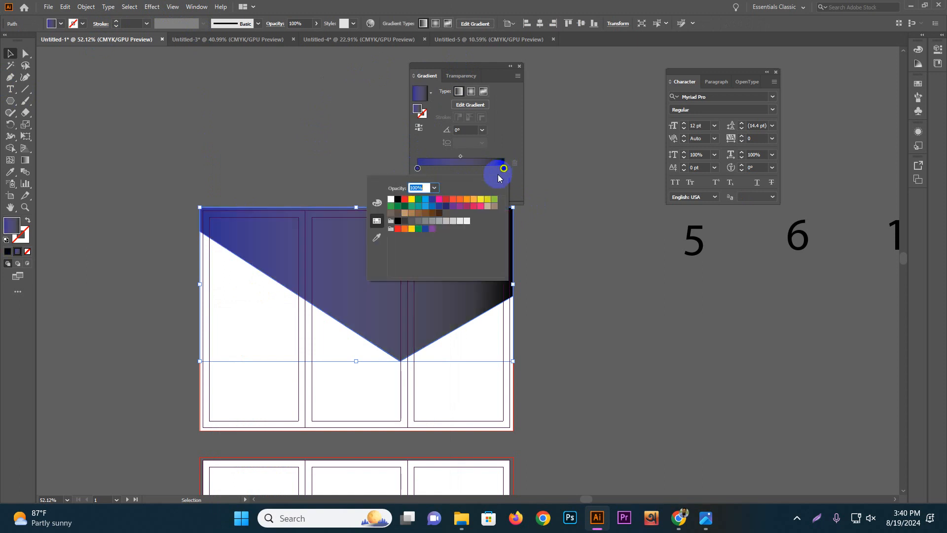
left_click(453, 207)
left_click(436, 146)
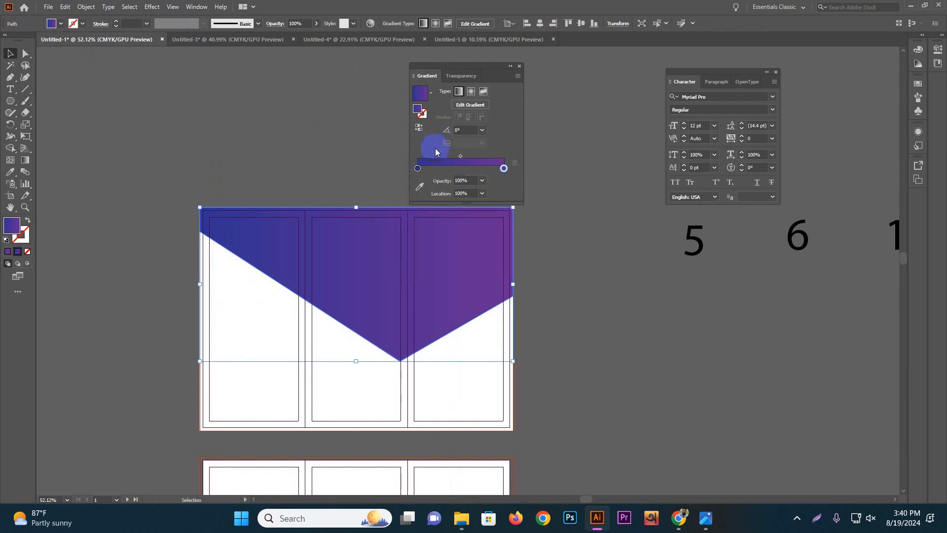
- Lower the purple gradient stop's opacity to 40% and close the gradient settings
left_click(482, 182)
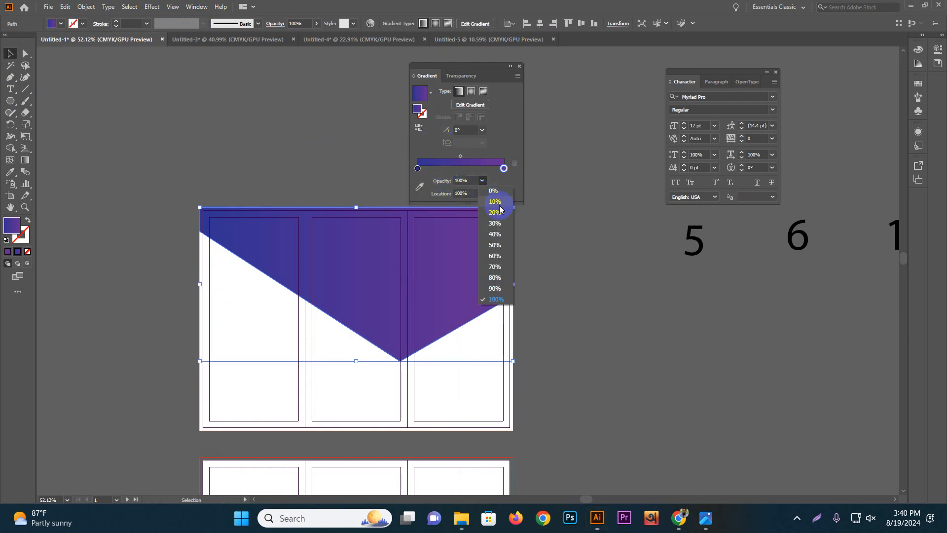
left_click(494, 234)
left_click(343, 152)
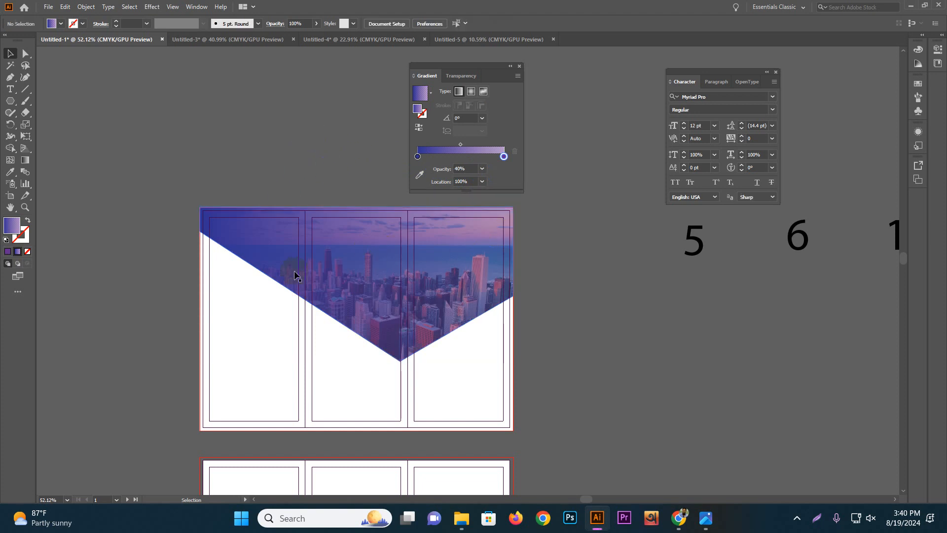
left_click_drag(383, 269, 418, 287)
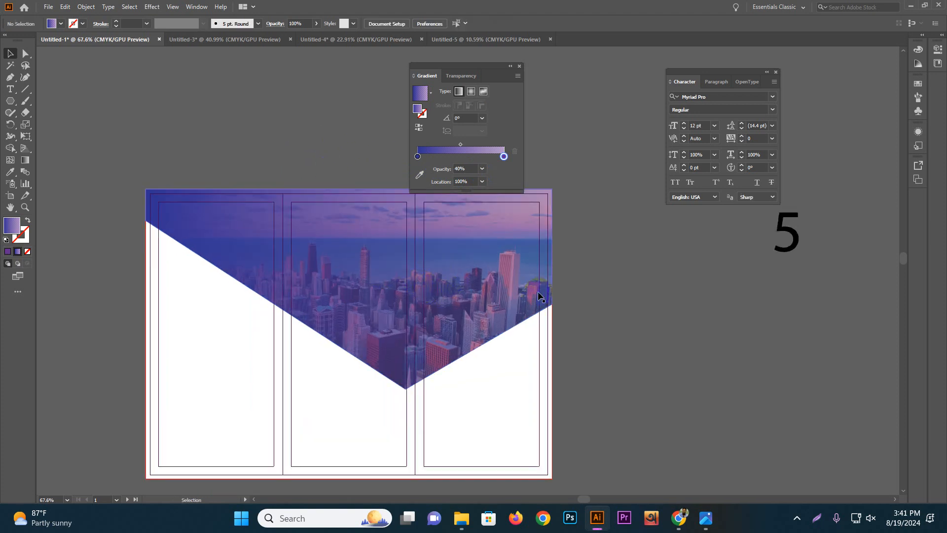
left_click_drag(584, 314, 567, 294)
left_click(519, 66)
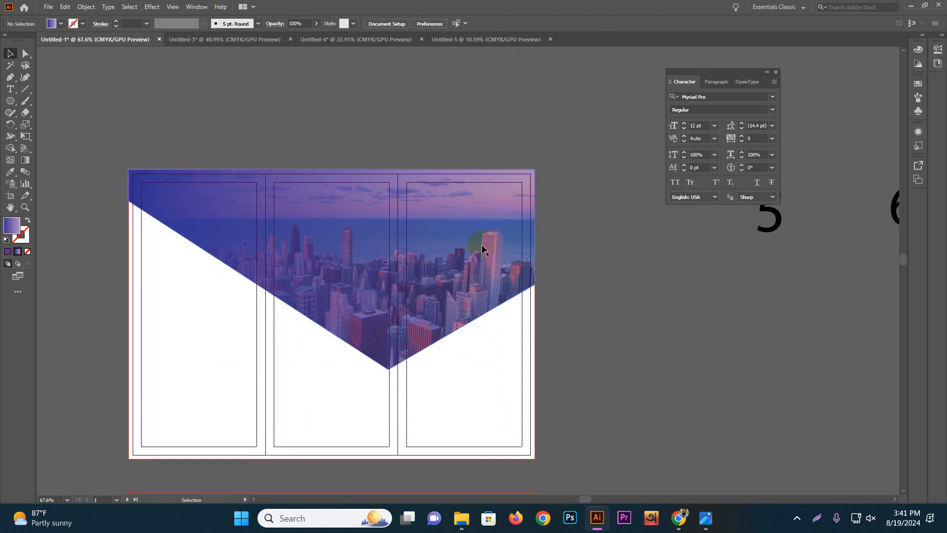
- Move the numeral 1 from the pasteboard to just above the rightmost panel of the upper artboard
left_click_drag(653, 314, 381, 356)
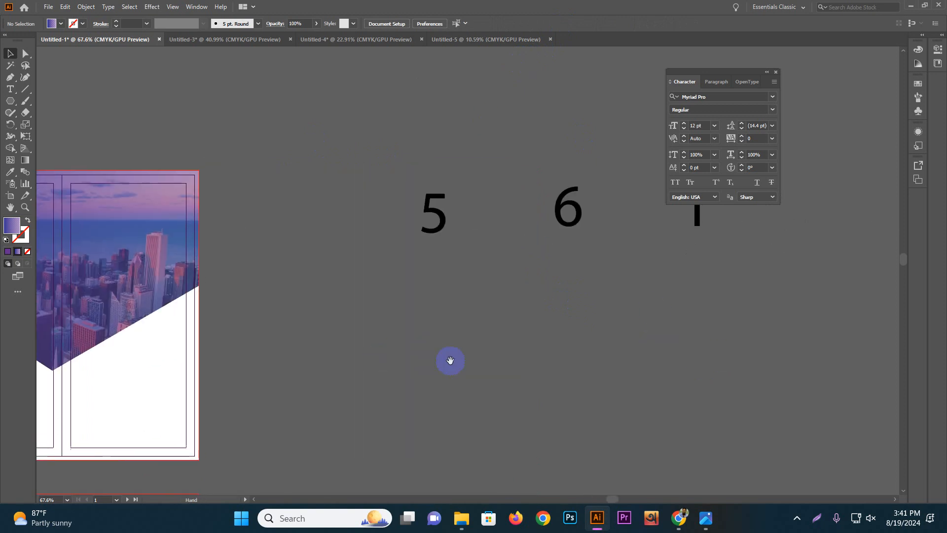
left_click_drag(696, 225, 127, 150)
left_click_drag(139, 231, 319, 194)
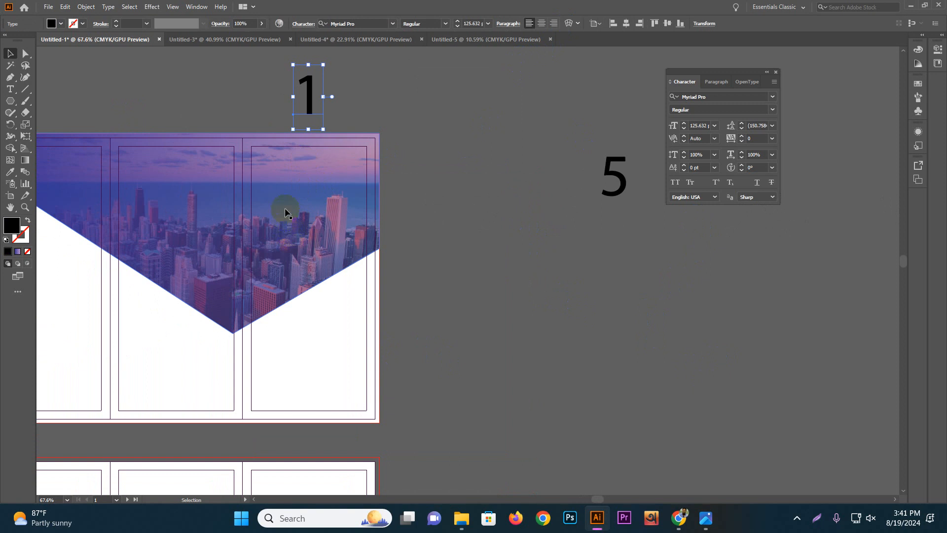
scroll(399, 203, "down", 1)
left_click_drag(268, 180, 301, 280)
- Draw a circle about 1.45 in across above the upper artboard and fill it white
left_click(15, 91)
left_click_drag(16, 105, 40, 122)
left_click_drag(176, 134, 192, 155)
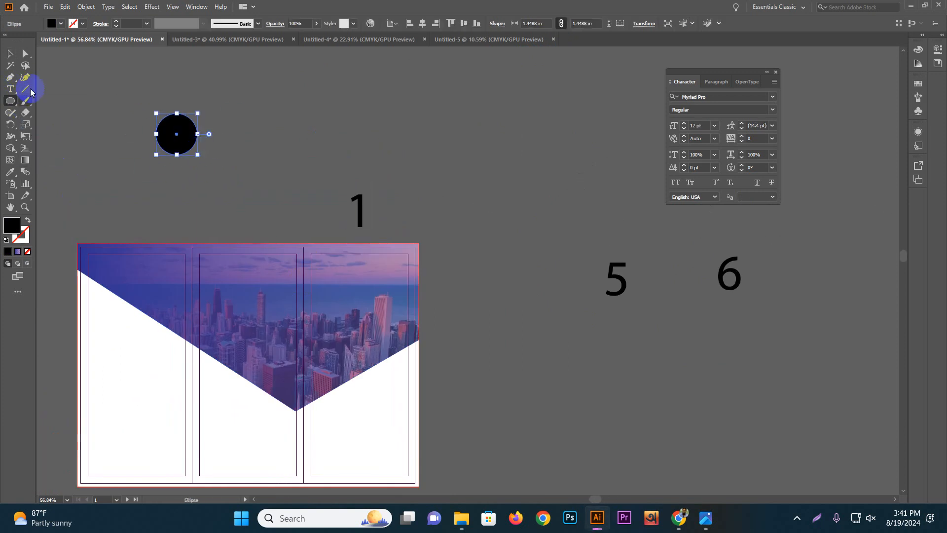
left_click(53, 23)
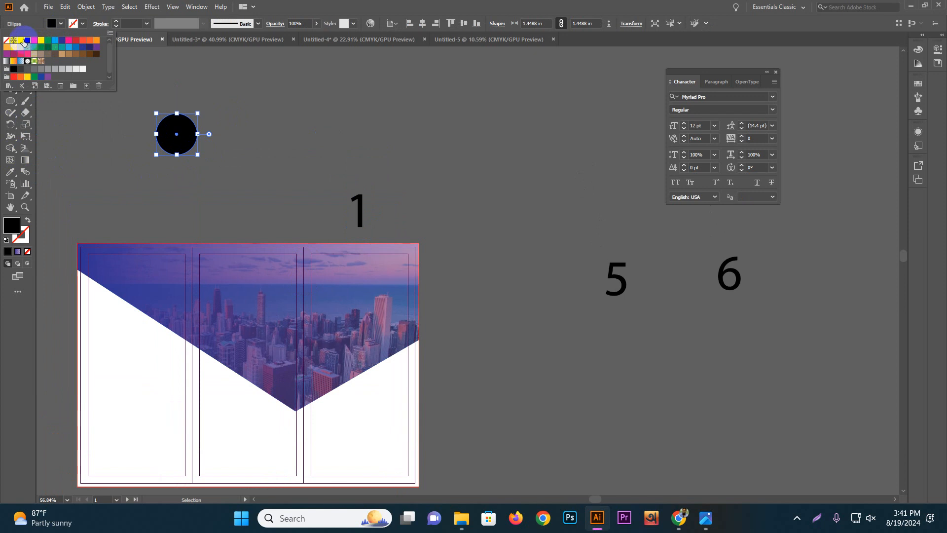
left_click(16, 42)
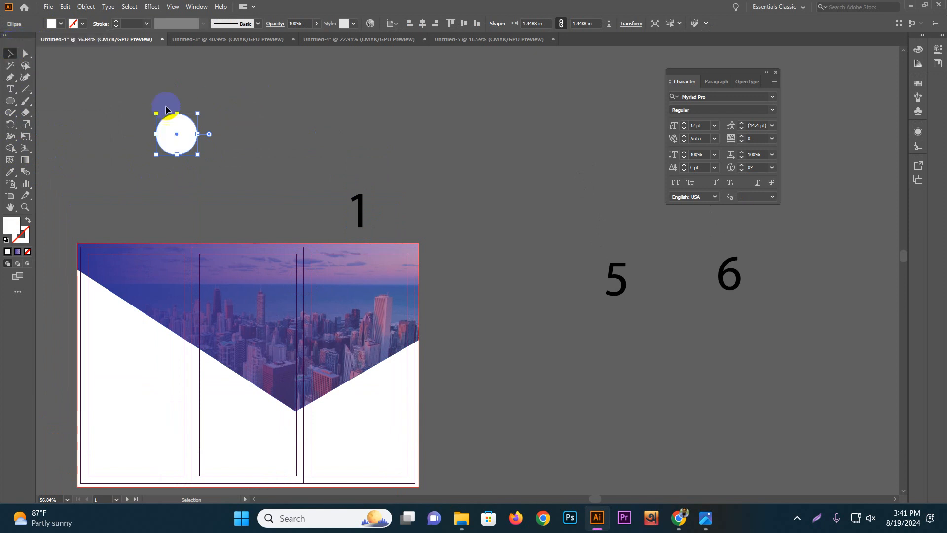
- Add the letter D beside the white circle at about 94 pt in Franklin Gothic Demi Cond
left_click(13, 90)
left_click(289, 137)
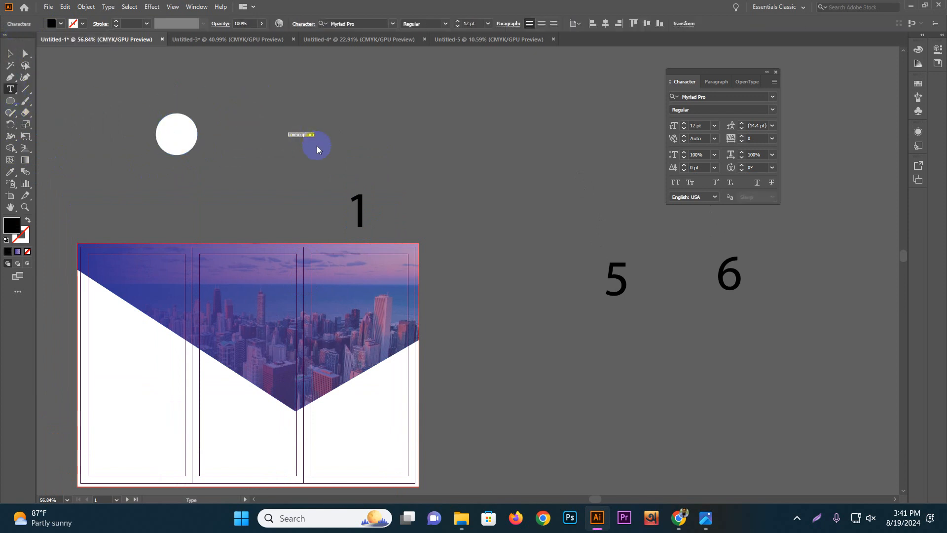
key("BackSpace")
key("Escape")
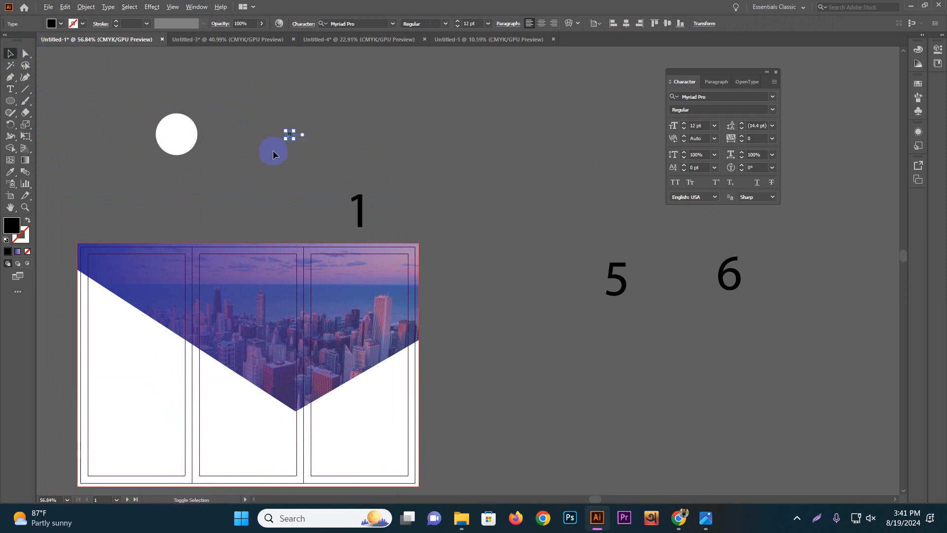
type("D")
left_click(771, 96)
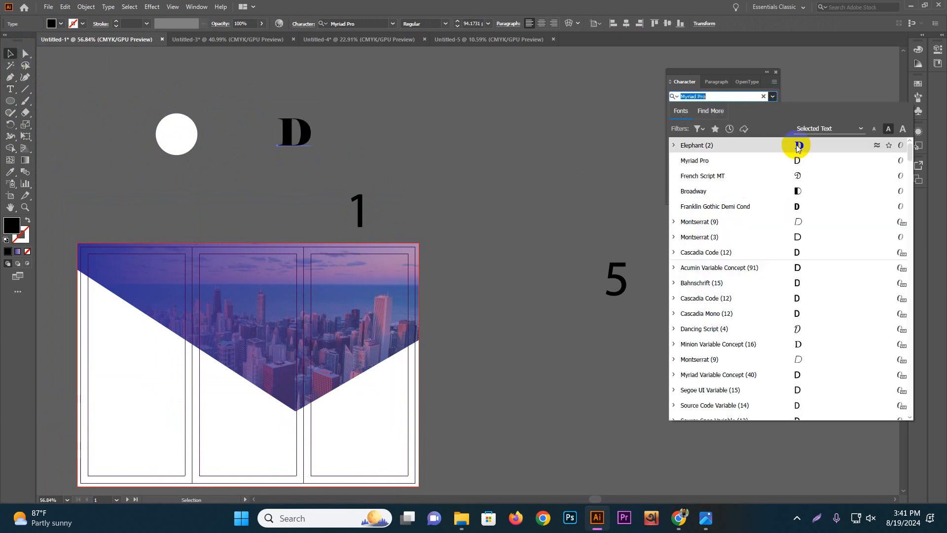
left_click(797, 207)
- Convert the letter D to outlines and center it on the white circle
right_click(292, 137)
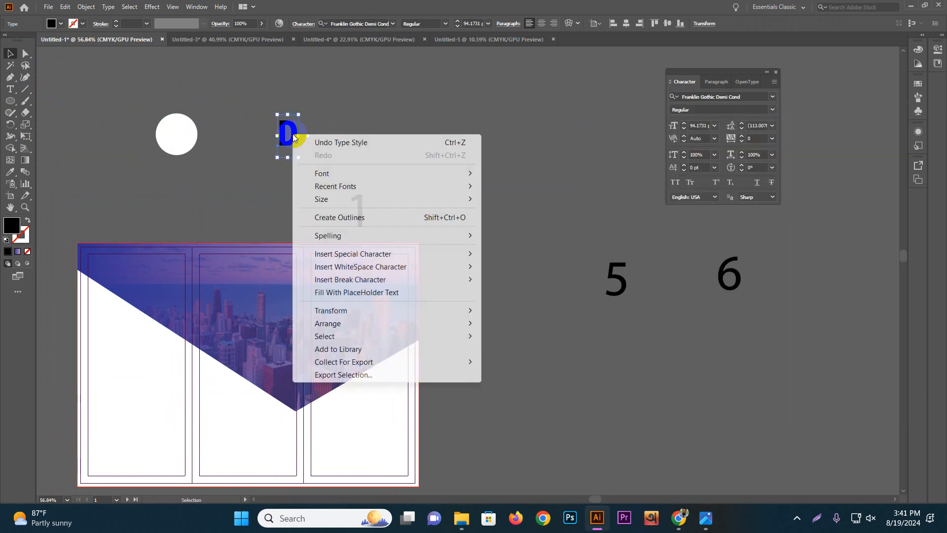
left_click(353, 218)
left_click(305, 137)
left_click_drag(306, 137, 275, 217)
left_click(320, 204)
scroll(262, 170, "up", 3)
- Cut the letter D out of the white circle with the Shape Builder tool
left_click_drag(212, 158, 263, 272)
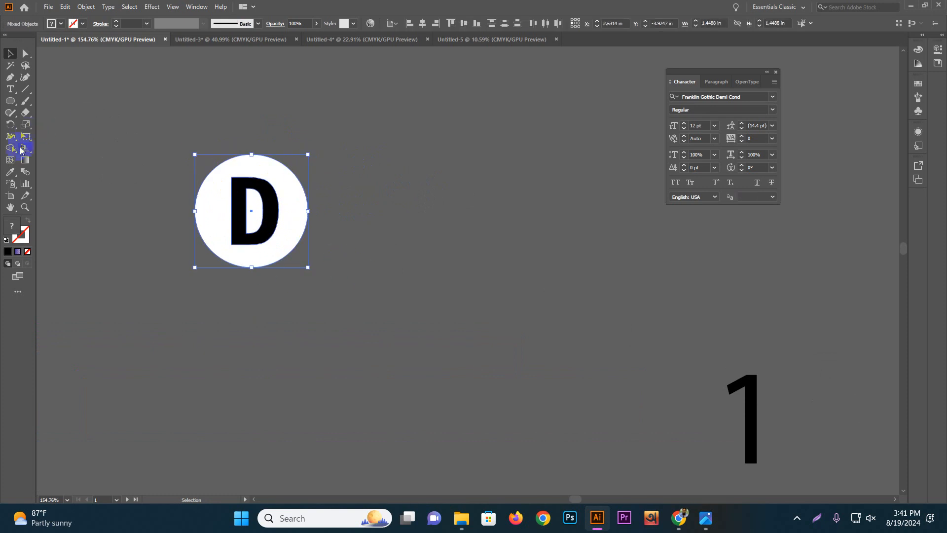
left_click(10, 147)
left_click(237, 205)
left_click(10, 52)
left_click(181, 151)
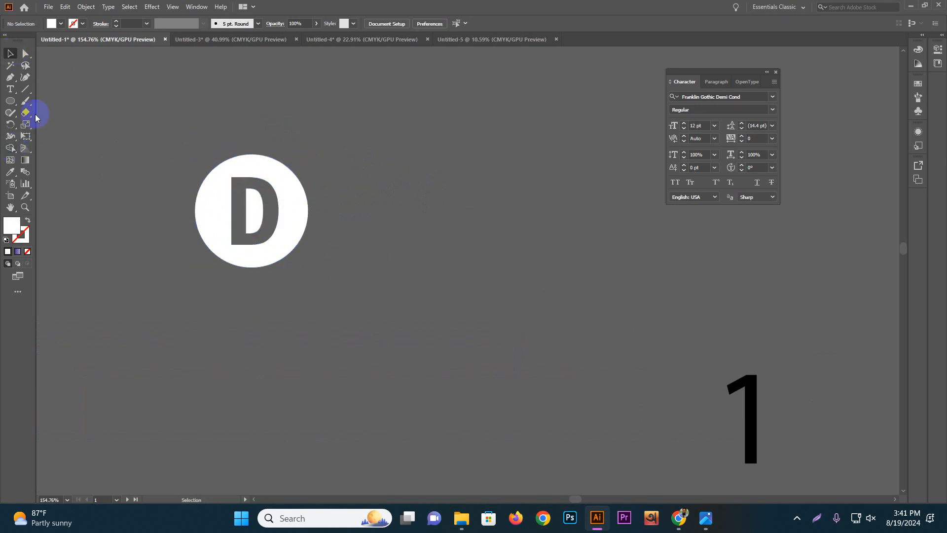
- Add the company name "Dorp Solution" beside the circular logo and enlarge it to about 28 pt
left_click(10, 90)
left_click(347, 193)
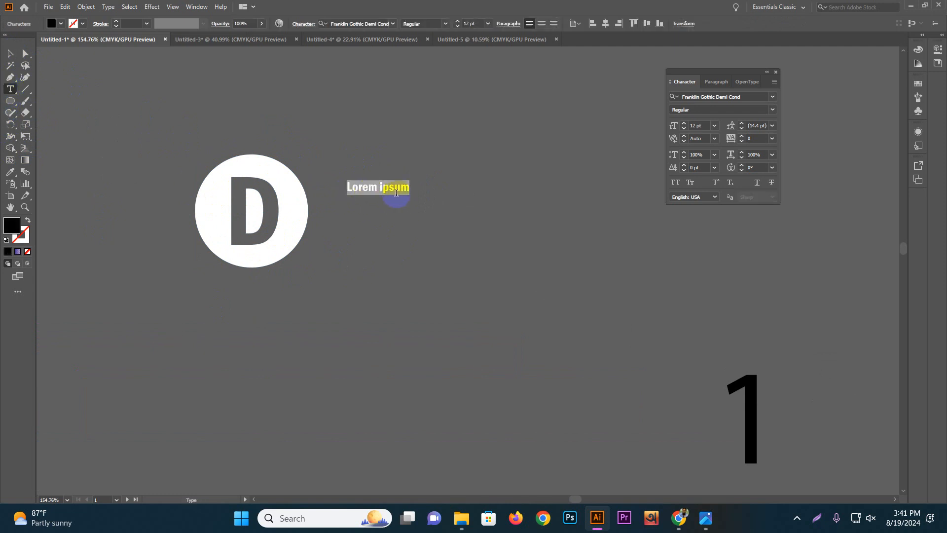
type("Dor")
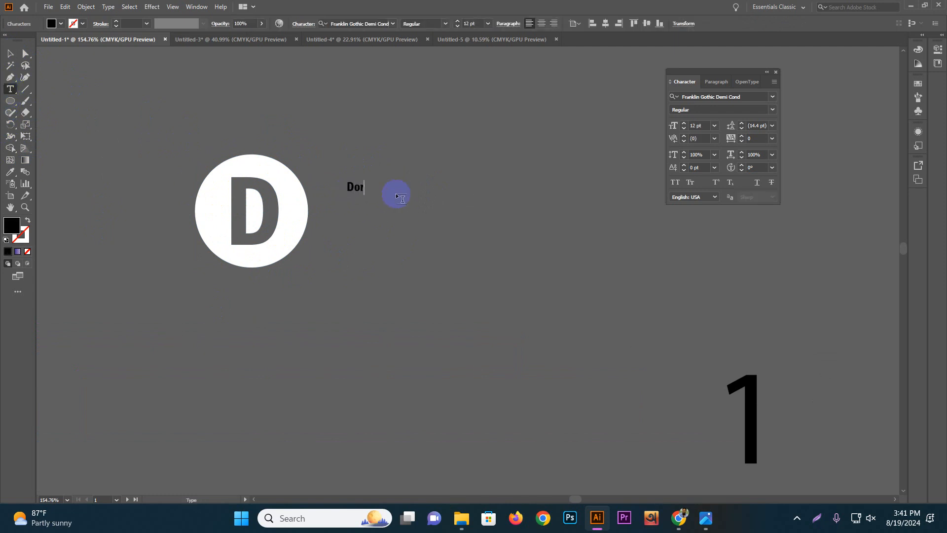
type("p Solution")
key("Escape")
left_click_drag(415, 194, 481, 207)
double_click(348, 188)
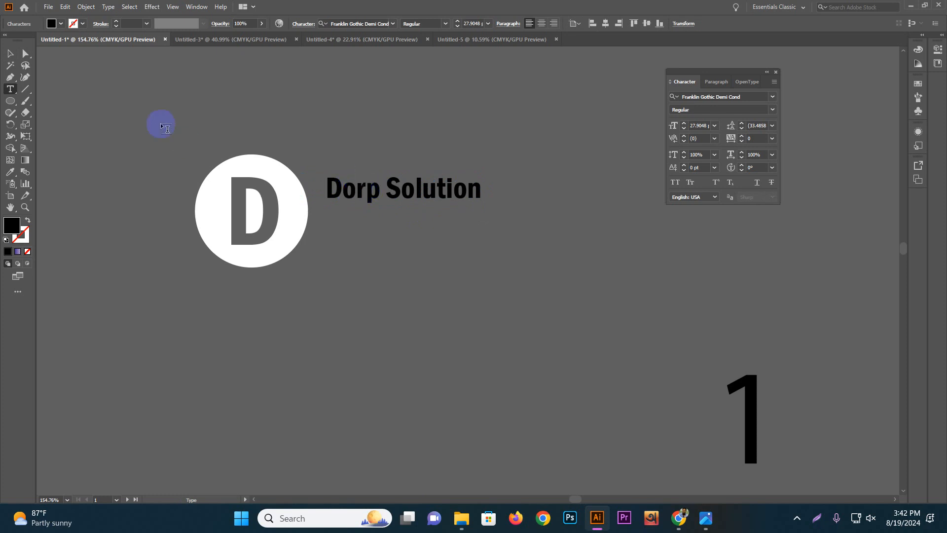
left_click(10, 55)
left_click_drag(387, 190, 389, 193)
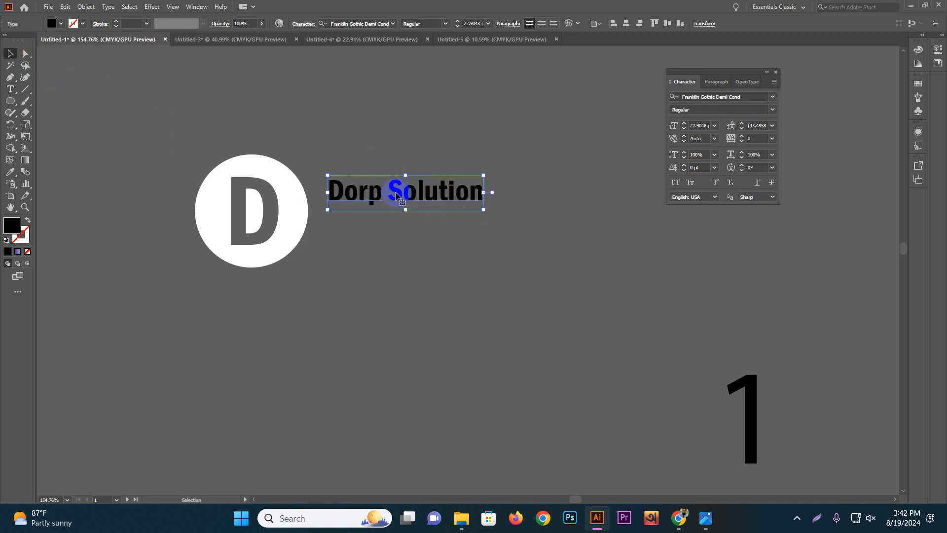
double_click(389, 193)
key("ctrl+a")
left_click(389, 189)
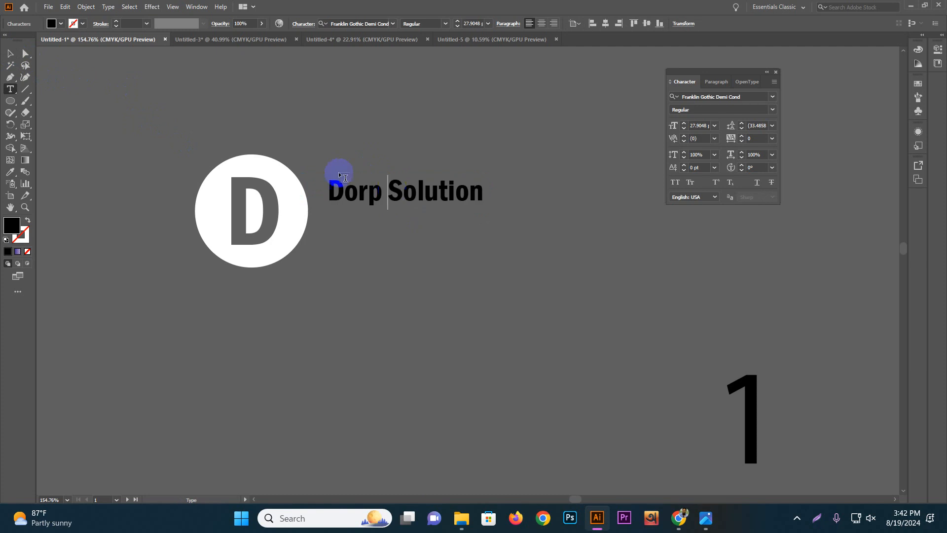
- Position the "Dorp Solution" text beside the circular logo and convert it to outlines
left_click(11, 53)
left_click_drag(357, 178, 355, 189)
right_click(400, 196)
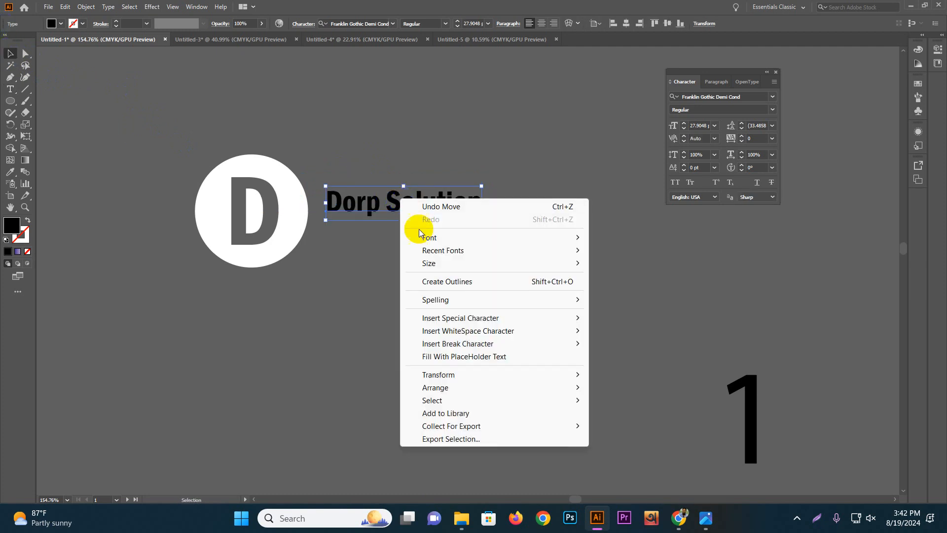
left_click(434, 280)
left_click_drag(407, 205, 406, 202)
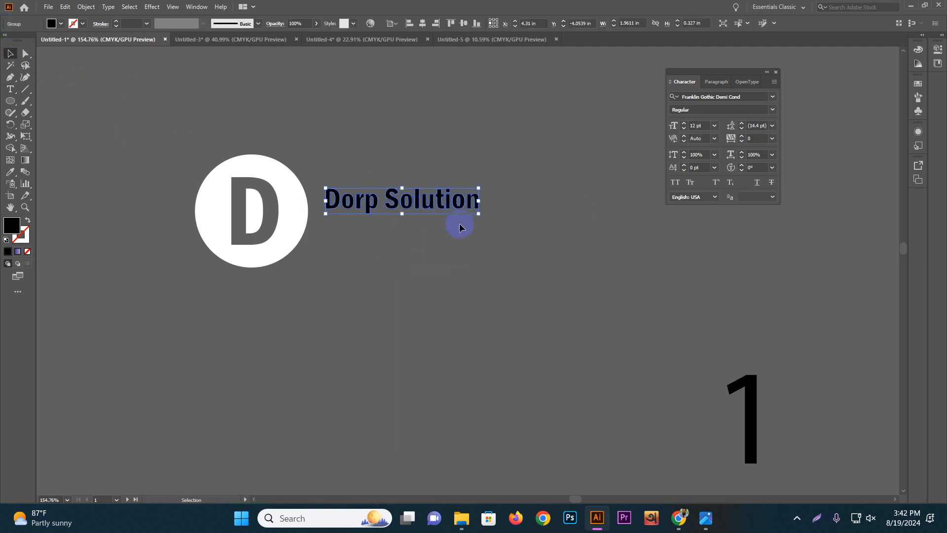
- Add the tagline "Digital Marketing Agency" and place it directly beneath the company name
left_click(417, 235)
left_click(10, 88)
left_click(357, 272)
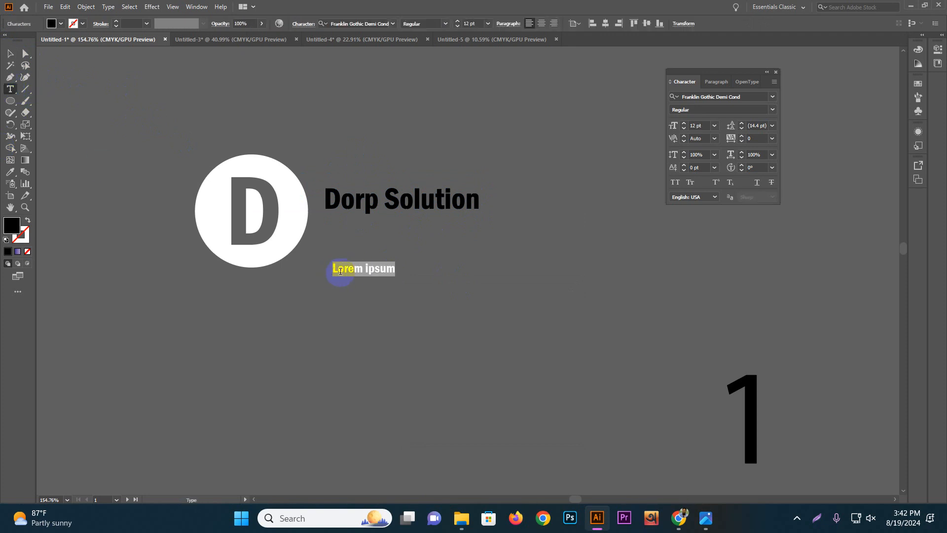
type("Digital Marketing Agency")
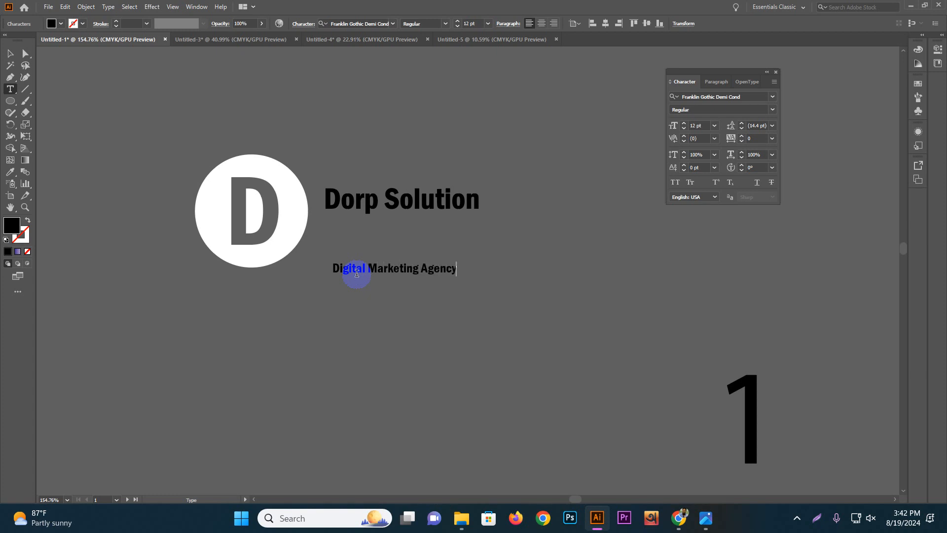
key("Escape")
left_click_drag(367, 273, 361, 227)
- Change the font of the "Digital Marketing Agency" tagline to Myriad Pro
left_click(773, 97)
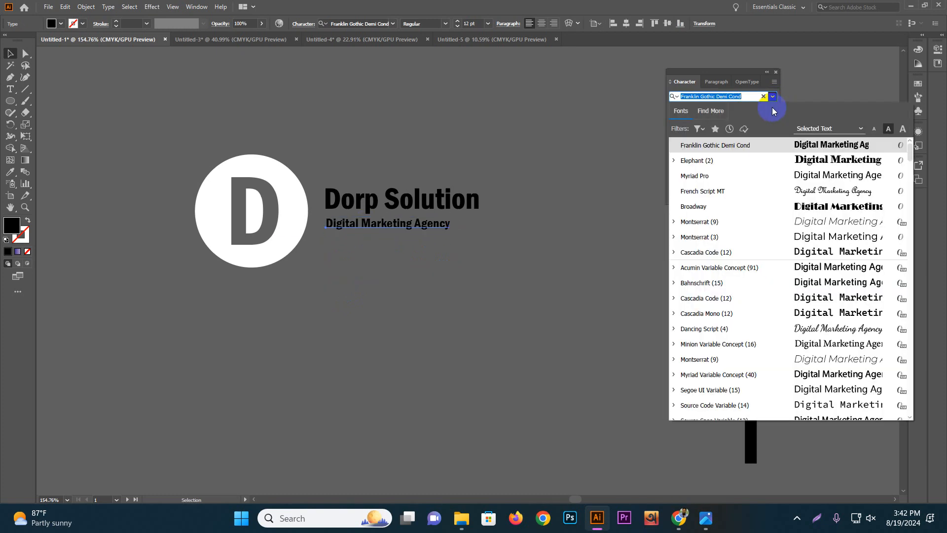
left_click(772, 98)
left_click(773, 97)
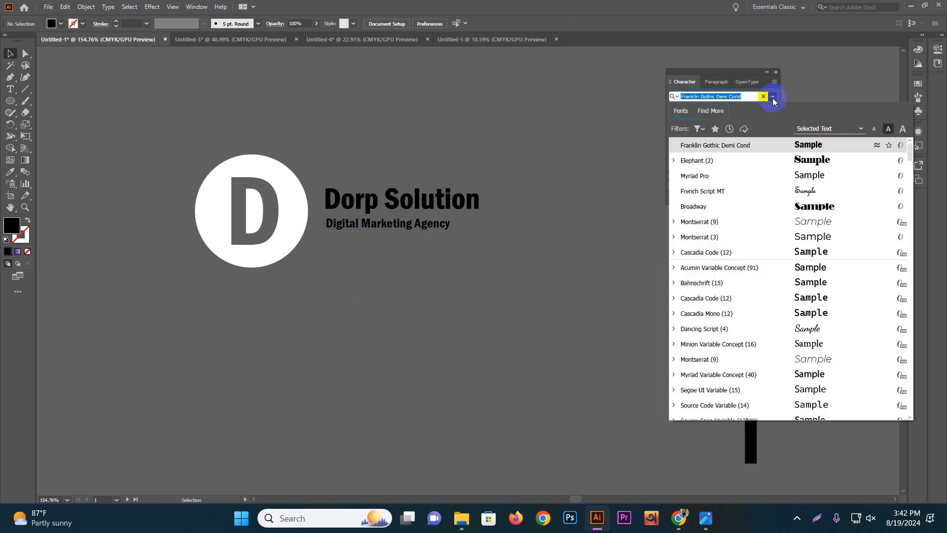
left_click(800, 177)
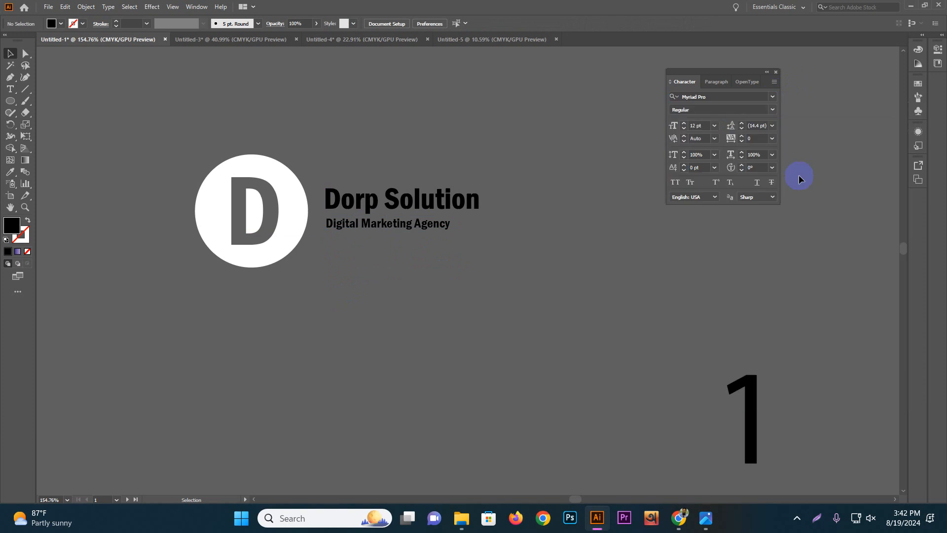
left_click(409, 230)
left_click(772, 96)
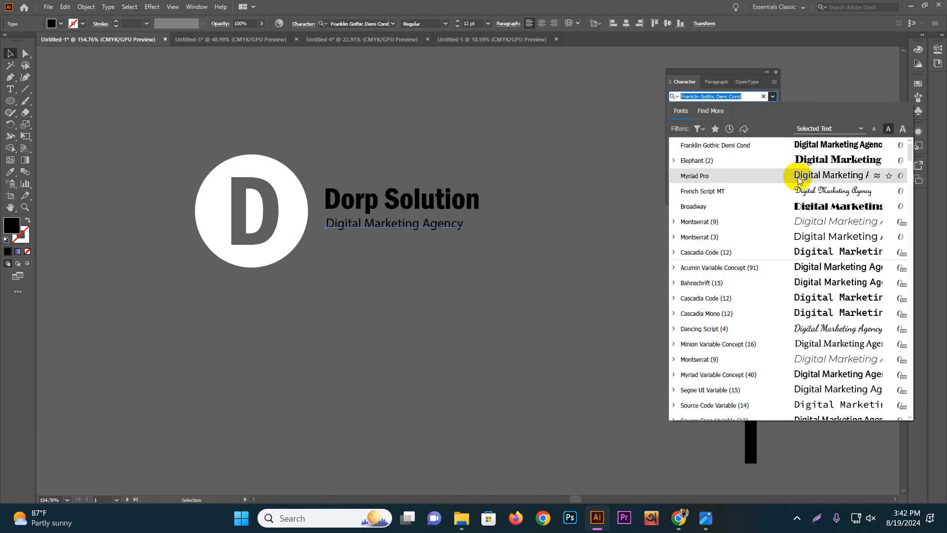
left_click(798, 176)
left_click(592, 244)
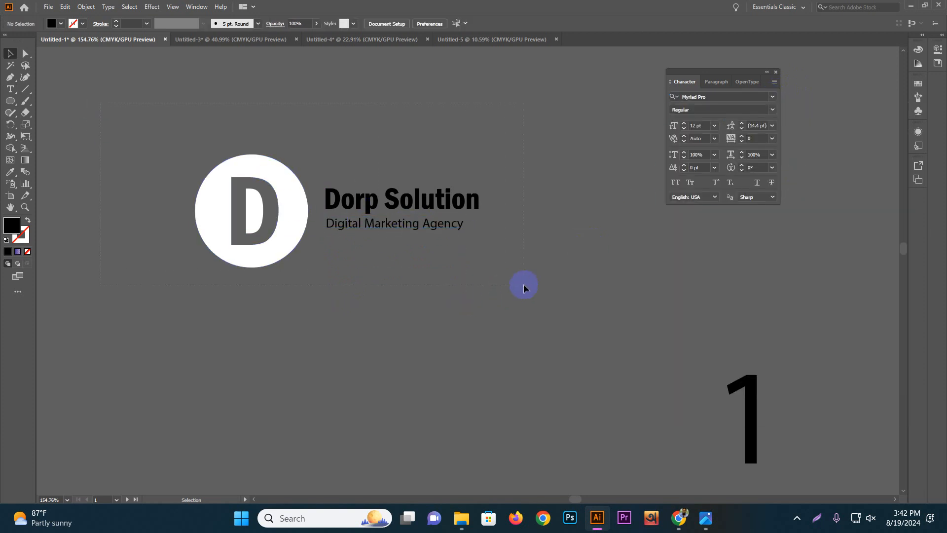
- Group the circular logo, company name and tagline and move the group onto the brochure's front panel
left_click_drag(522, 286, 522, 286)
key("ctrl+g")
scroll(459, 258, "down", 3)
left_click_drag(459, 259, 407, 172)
left_click_drag(298, 145, 408, 235)
- Try to ungroup the logo on the front panel and scale down its circular mark, and undo the changes
left_click(638, 253)
left_click(404, 233)
right_click(451, 230)
left_click(517, 324)
left_click(401, 247)
left_click_drag(416, 267, 376, 179)
key("ctrl+z")
key("ctrl+z")
key("ctrl+z")
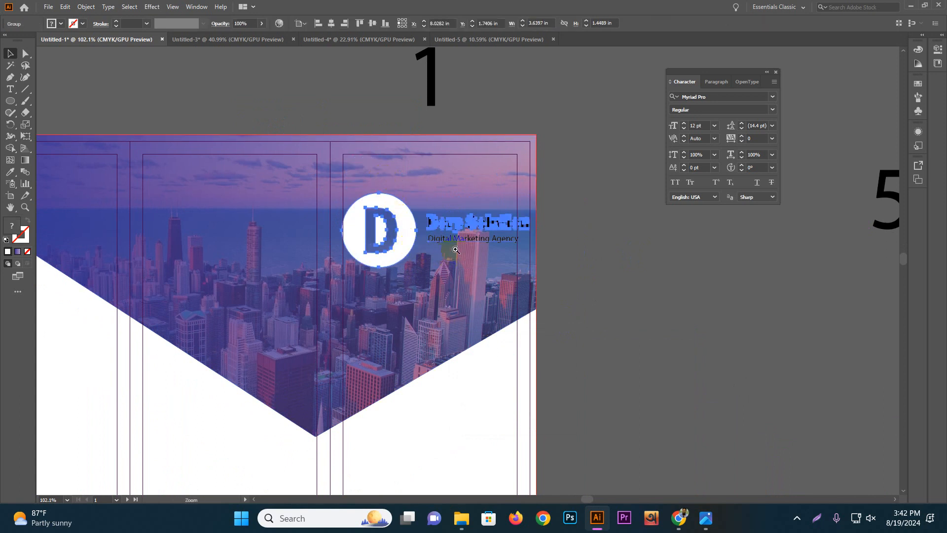
- Move the logo group off the artboard to the empty space above the brochure and ungroup it
left_click_drag(405, 227, 294, 165)
left_click(317, 220)
left_click(290, 158)
right_click(292, 157)
left_click(325, 258)
- Try to scale down the circular D mark beside the company name and undo the change
left_click(285, 173)
left_click_drag(297, 196, 280, 178)
left_click(277, 184)
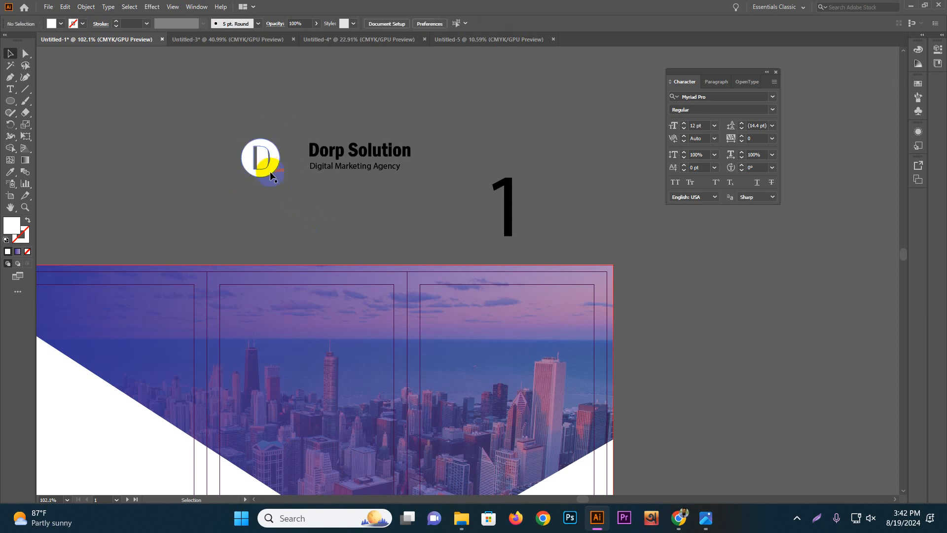
key("ctrl+z")
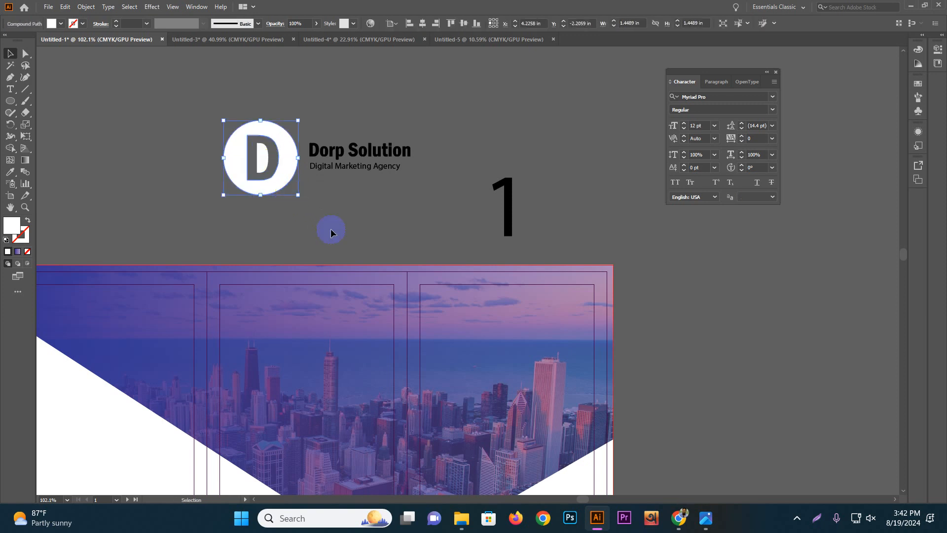
left_click(314, 196)
key("ctrl+z")
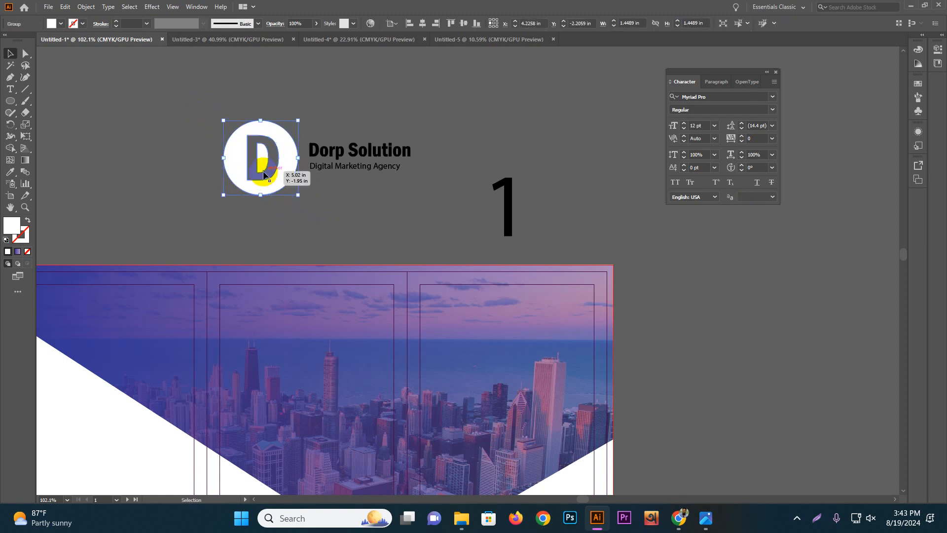
- Ungroup the circular D mark and unite its shapes with the Pathfinder
key("ctrl+shift+g")
left_click(196, 7)
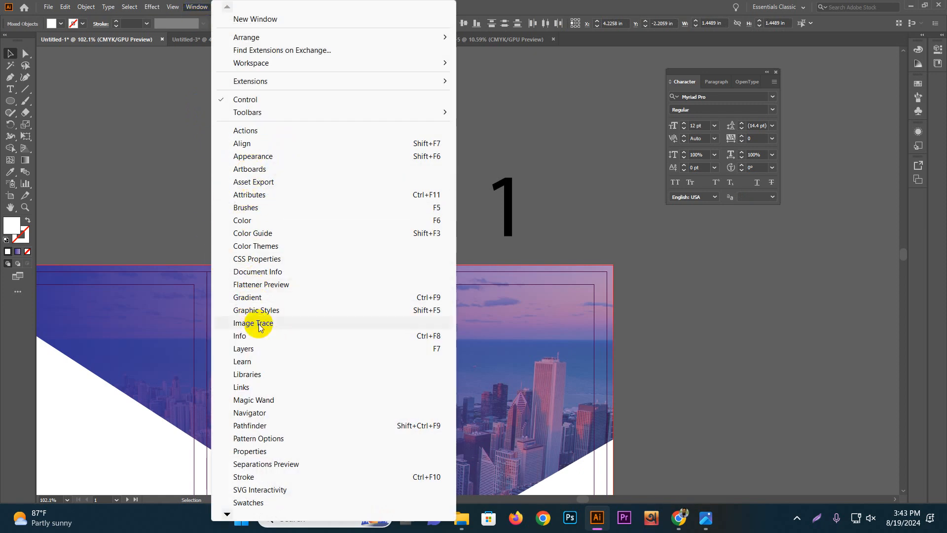
left_click(250, 425)
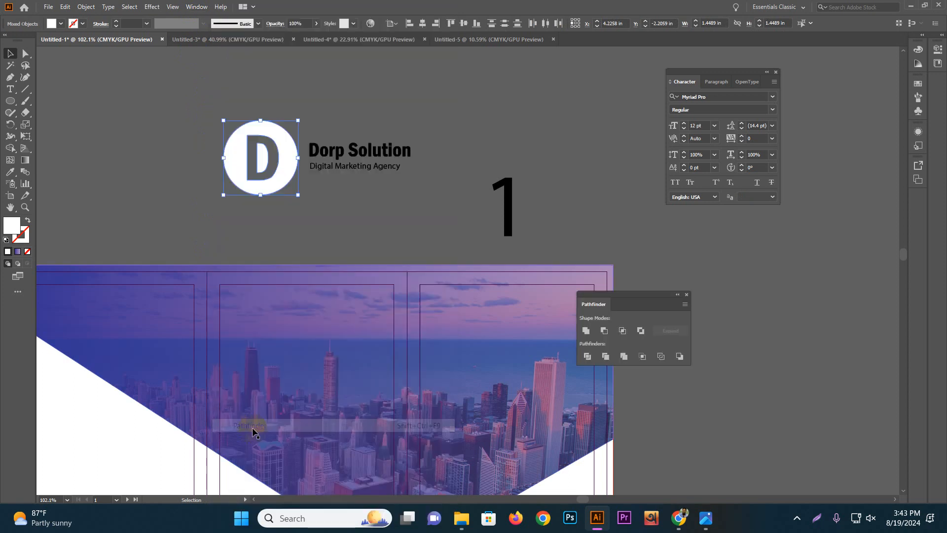
left_click(585, 335)
- Scale the circular D mark down to about 0.48 in and place it near the top of the front panel
left_click(304, 225)
left_click(284, 177)
left_click_drag(298, 196, 273, 171)
scroll(306, 178, "down", 3)
scroll(307, 178, "right", 2)
left_click_drag(200, 79, 389, 240)
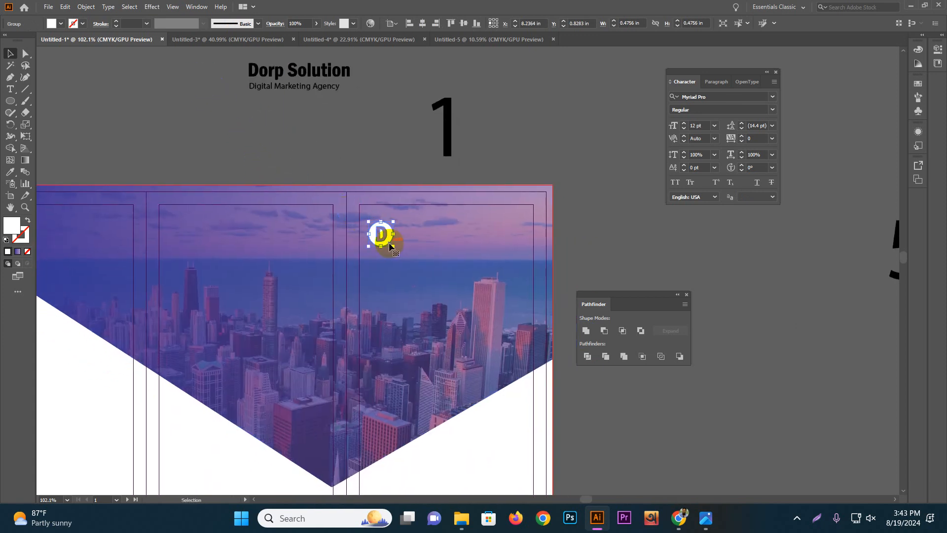
- Fill the "Dorp Solution" text with white and place it beside the D mark on the front panel
left_click(331, 132)
left_click(307, 71)
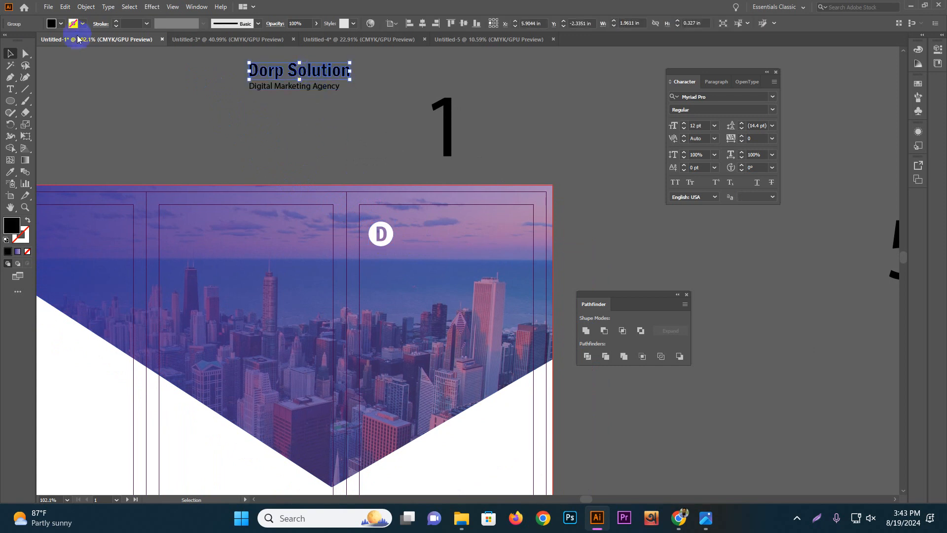
left_click(51, 23)
left_click(21, 43)
left_click(156, 119)
left_click_drag(298, 71, 457, 239)
left_click(489, 249)
left_click(182, 93)
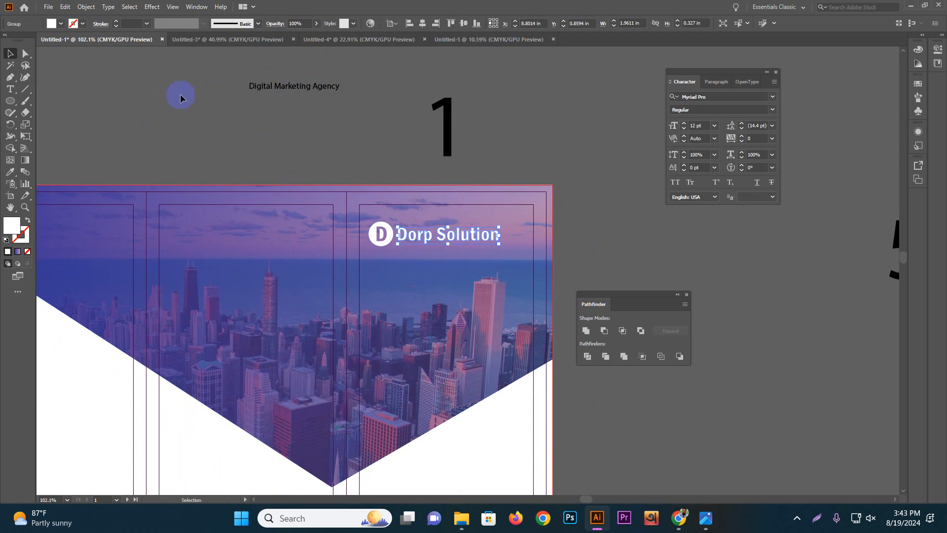
- Move the tagline onto the front panel below the logo and change its font to Broadway
left_click_drag(275, 89, 422, 288)
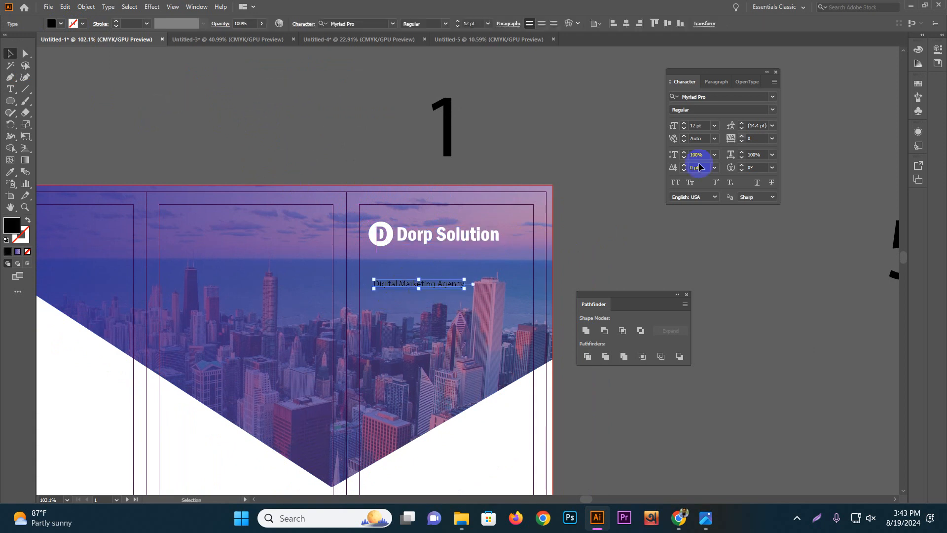
left_click(773, 96)
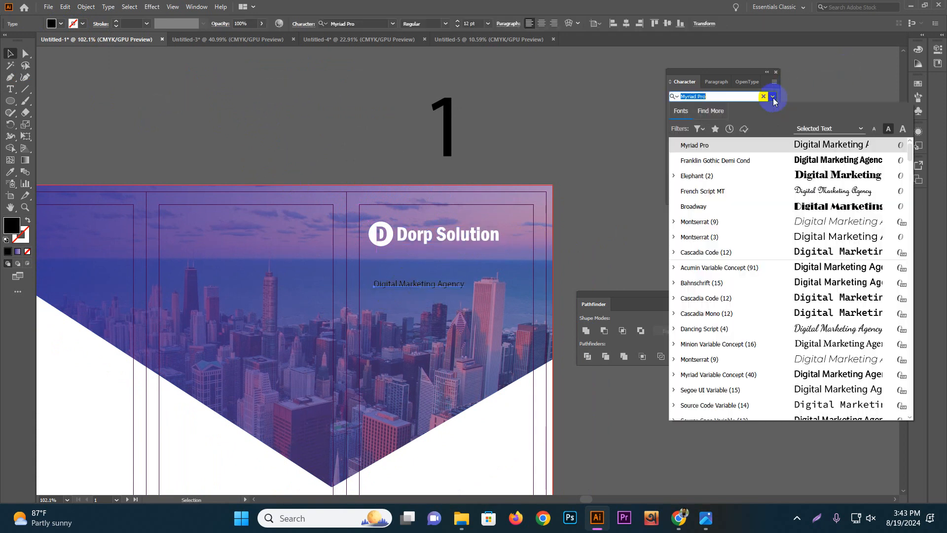
left_click(818, 207)
- Break the tagline after "Digital" and set its font size to 26 pt
double_click(409, 285)
key("ctrl+a")
left_click(410, 286)
key("Return")
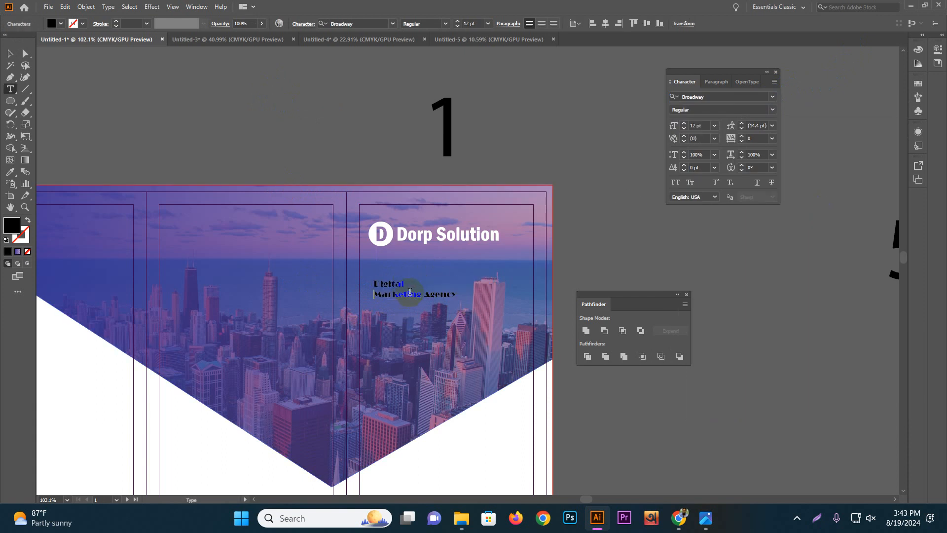
key("ctrl+a")
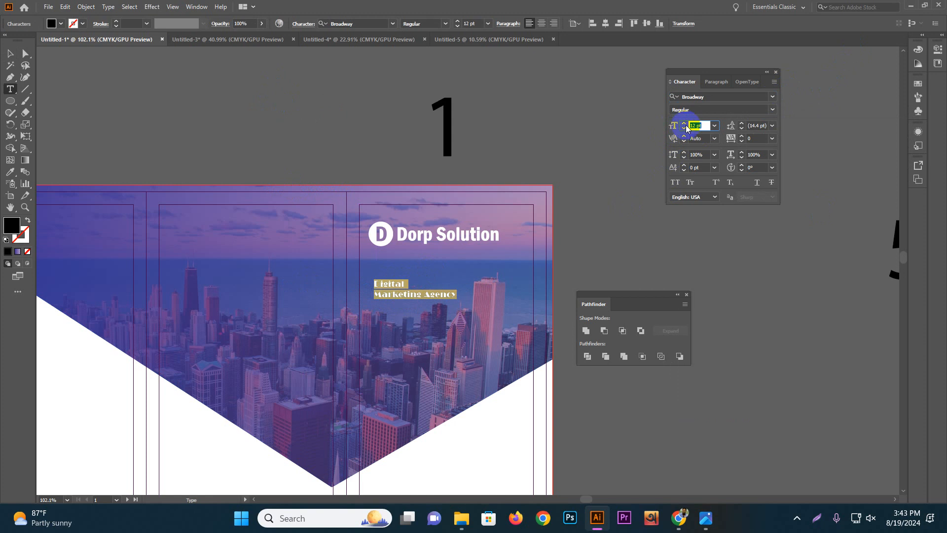
left_click_drag(684, 125, 684, 125)
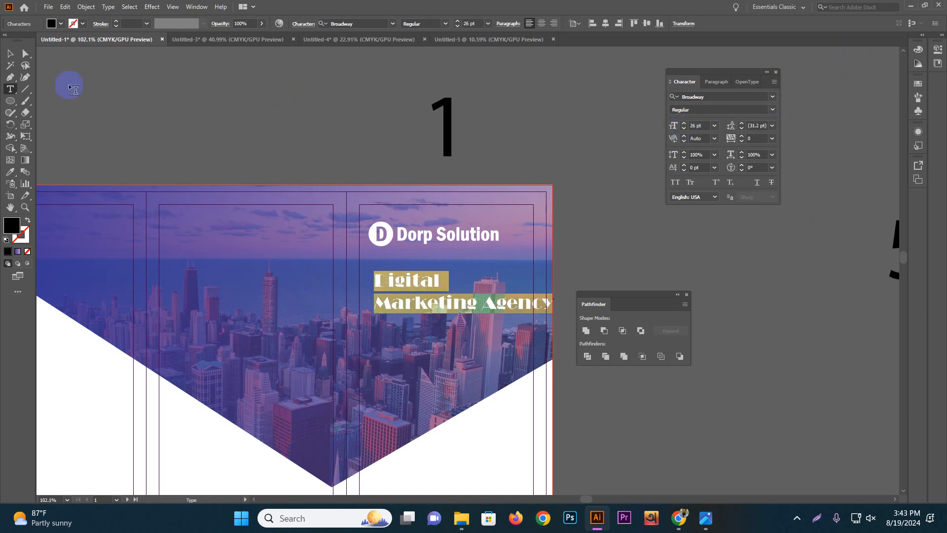
- Shift the tagline toward the front panel's inner margin and break "Agency" onto a third line
left_click(11, 53)
left_click_drag(422, 303, 410, 320)
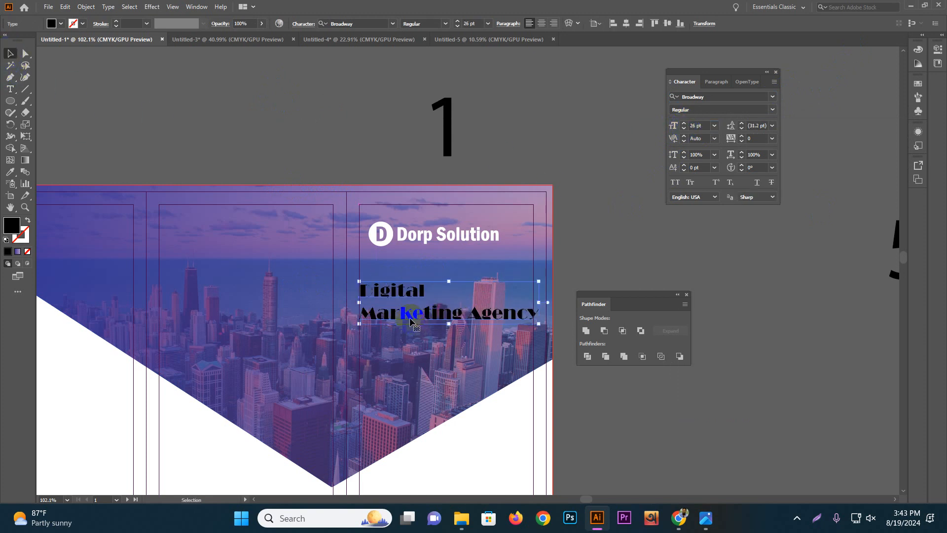
double_click(468, 315)
triple_click(470, 316)
left_click(470, 316)
key("Return")
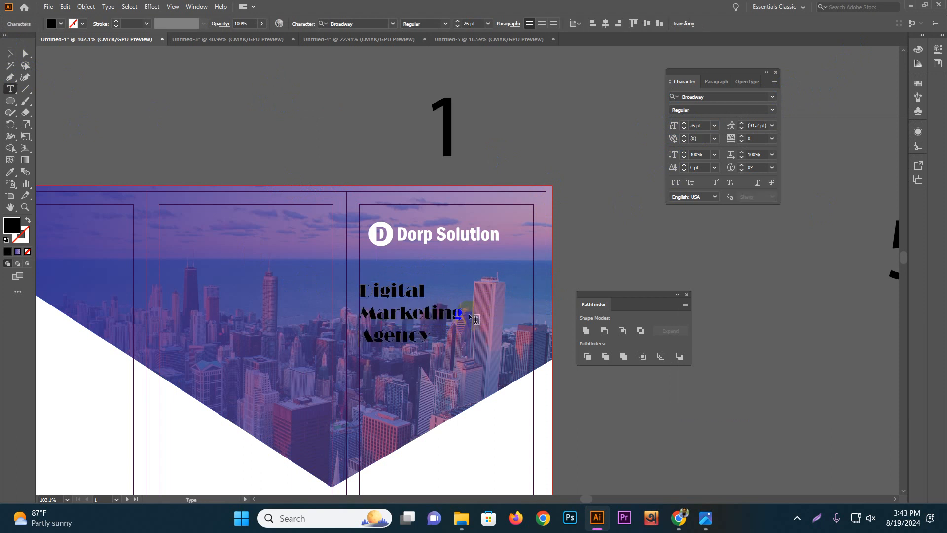
left_click(11, 53)
- Fill the three-line tagline with white, enlarge it slightly and position it beneath the logo
left_click(61, 23)
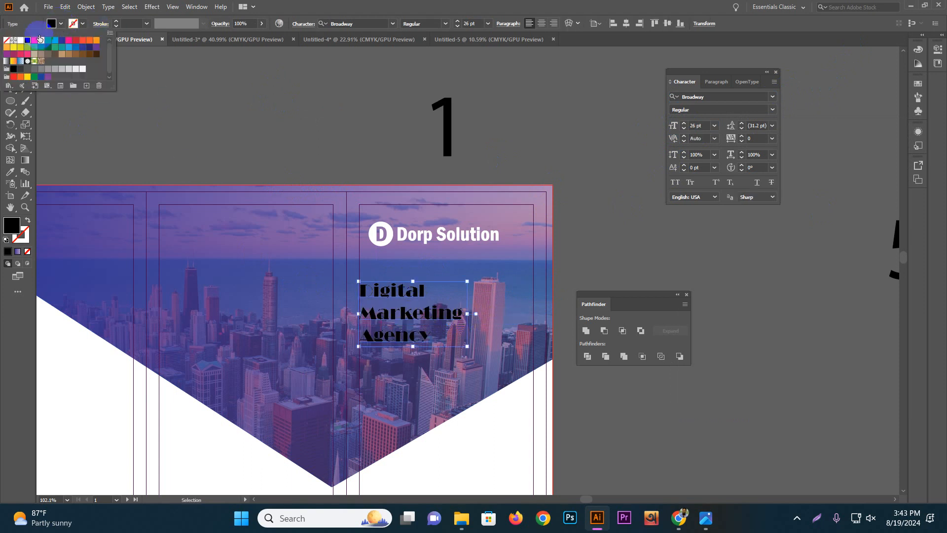
left_click(20, 40)
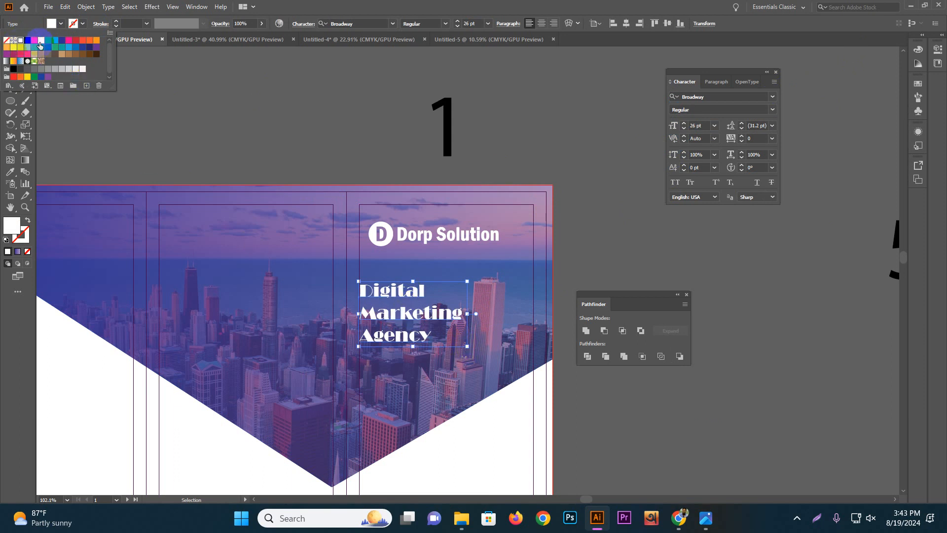
left_click_drag(468, 347, 508, 360)
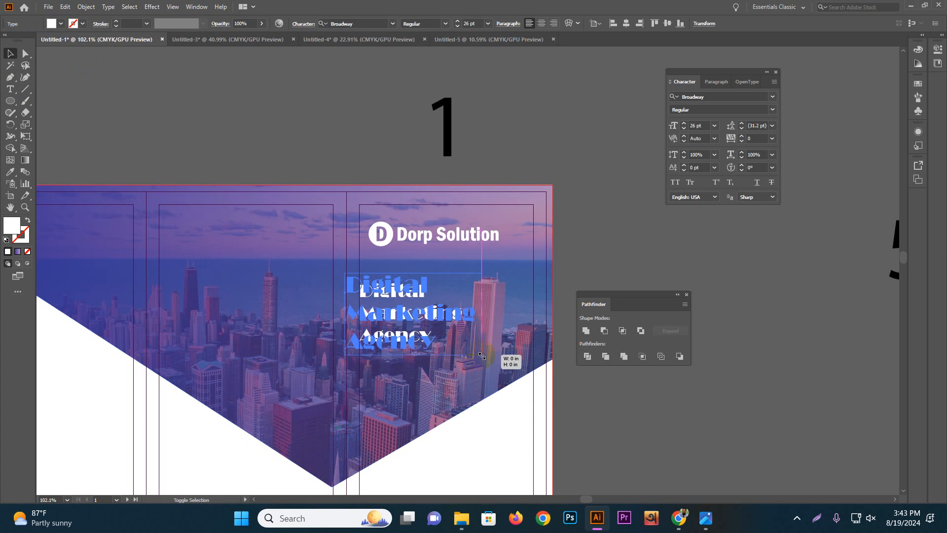
left_click(423, 315)
left_click_drag(430, 316, 414, 216)
key("ctrl+shift+a")
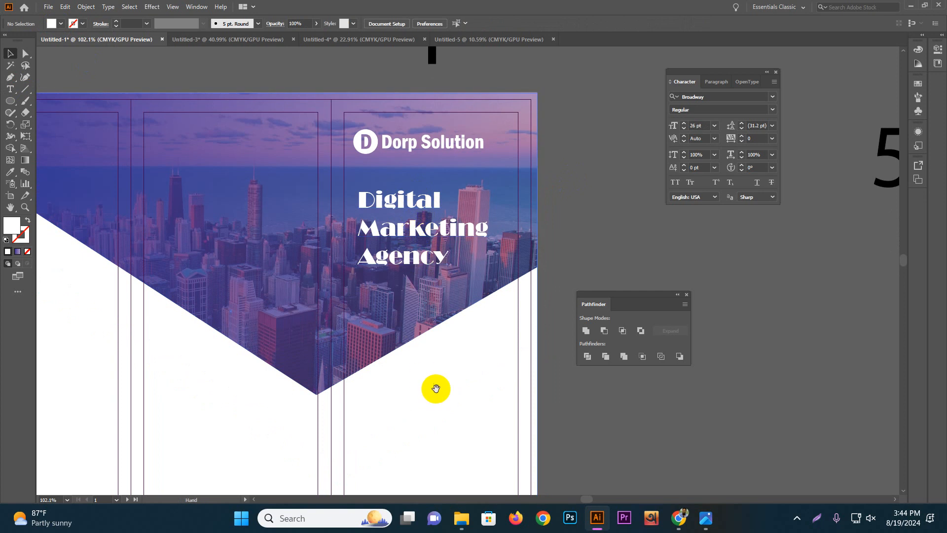
- Draw a white circle about 1.15 in across on the middle panel, over the photo's slanted edge
left_click_drag(434, 387, 429, 256)
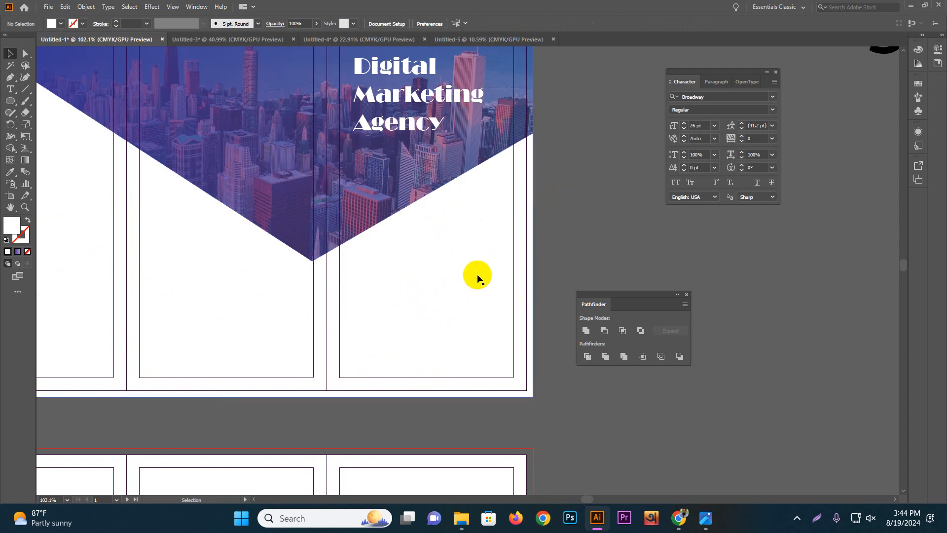
left_click_drag(392, 275, 376, 273)
left_click_drag(217, 274, 259, 301)
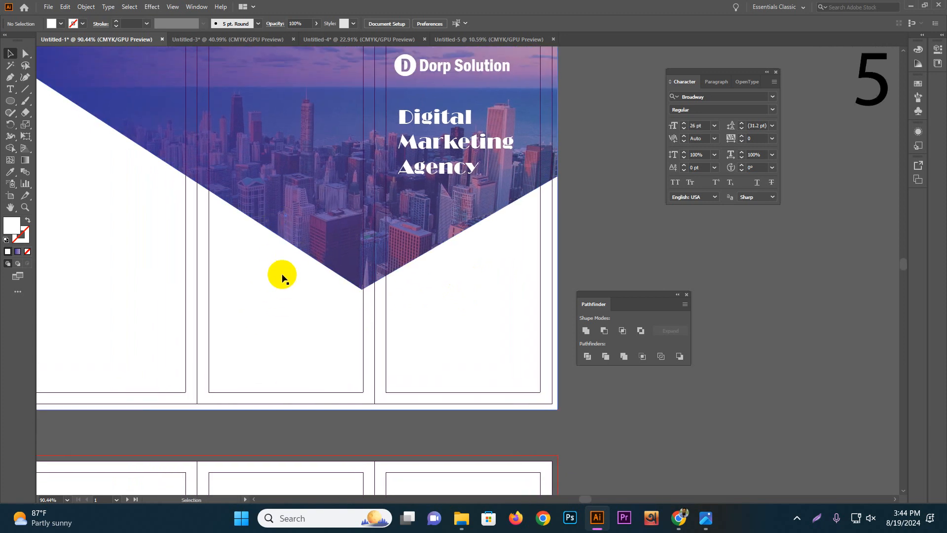
left_click_drag(293, 281, 320, 319)
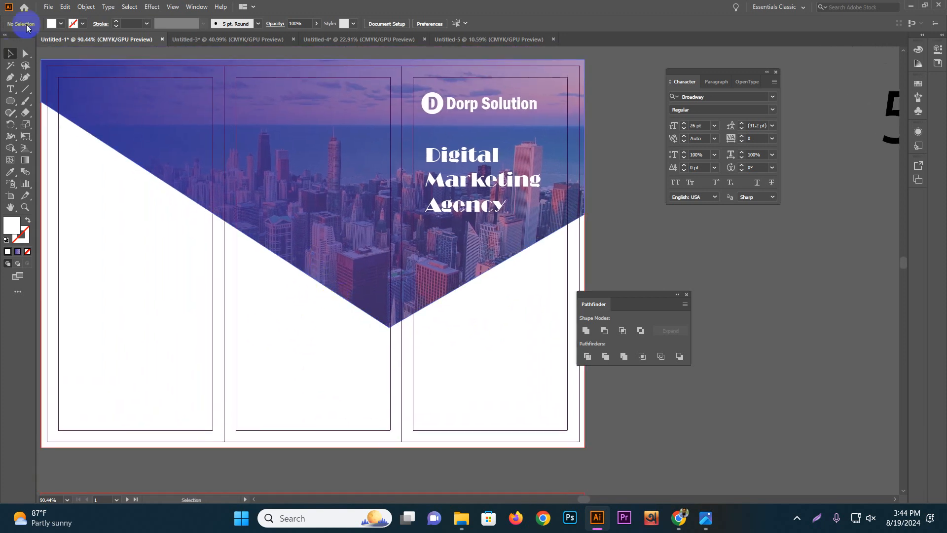
left_click(10, 101)
mouse_move(262, 248)
left_mouse_down()
mouse_move(290, 274)
mouse_move(271, 250)
mouse_move(280, 258)
left_mouse_up()
left_click(9, 53)
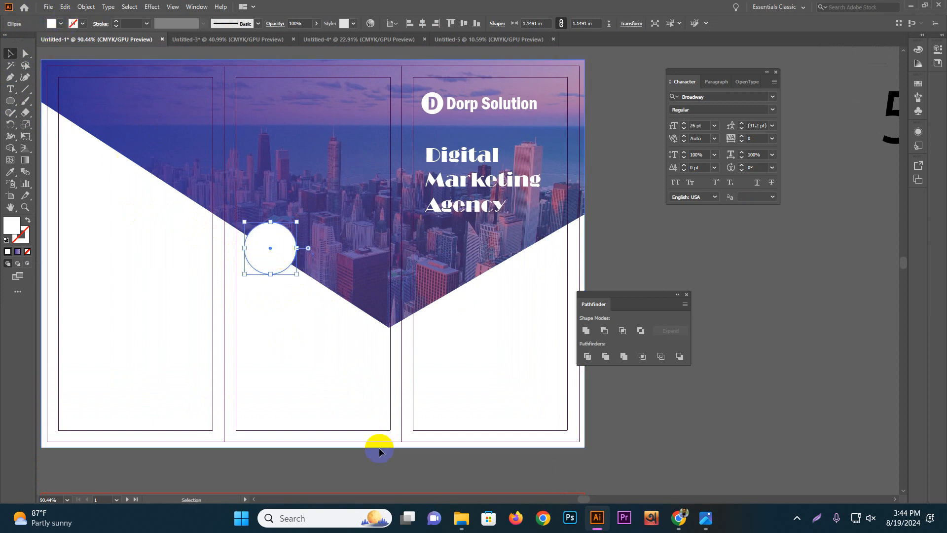
- Switch to Chrome and search Google Images for "call center"
left_click(678, 517)
double_click(214, 91)
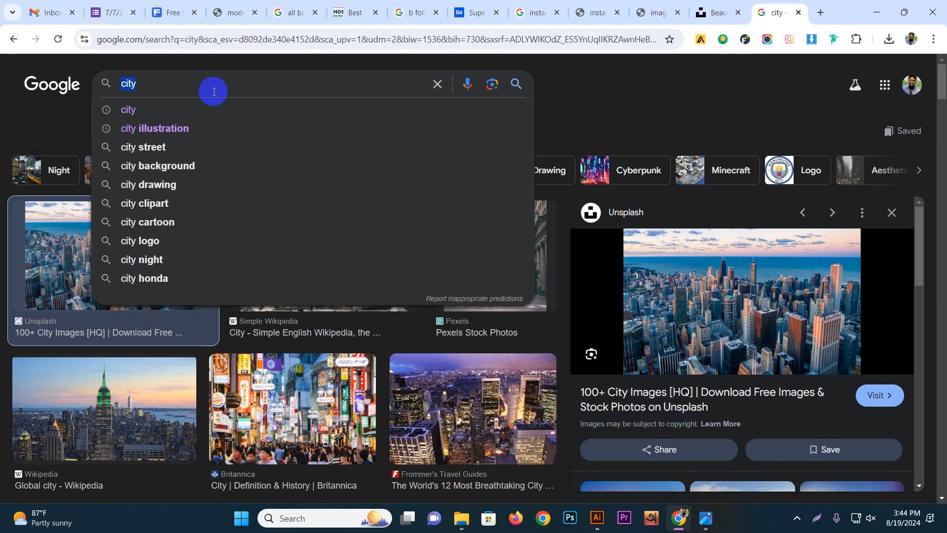
type("cll")
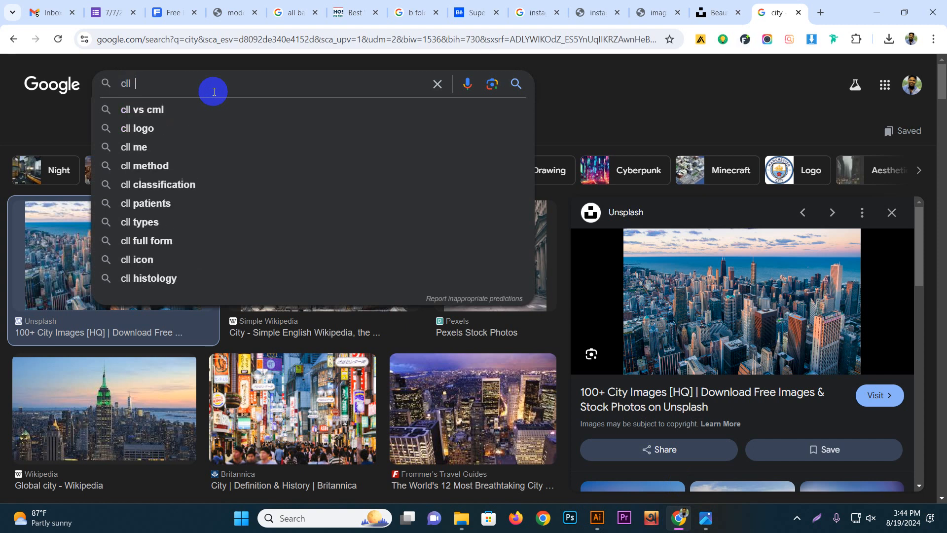
key("BackSpace")
key("BackSpace")
type("all ce")
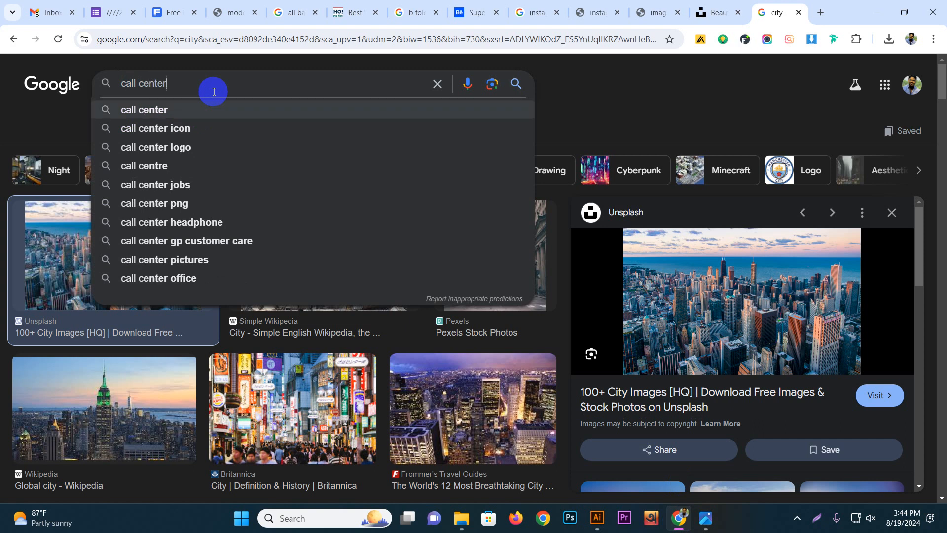
type("nter")
key("Return")
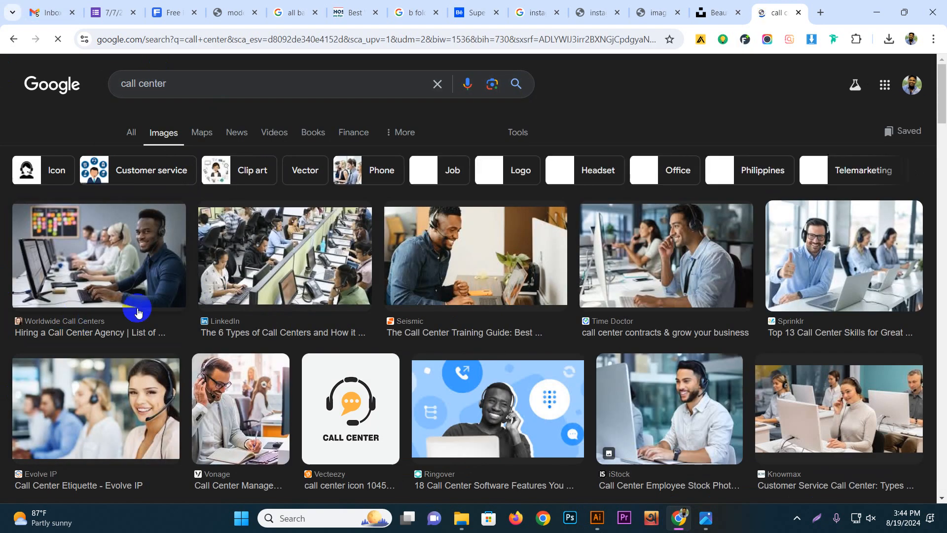
scroll(577, 390, "down", 1)
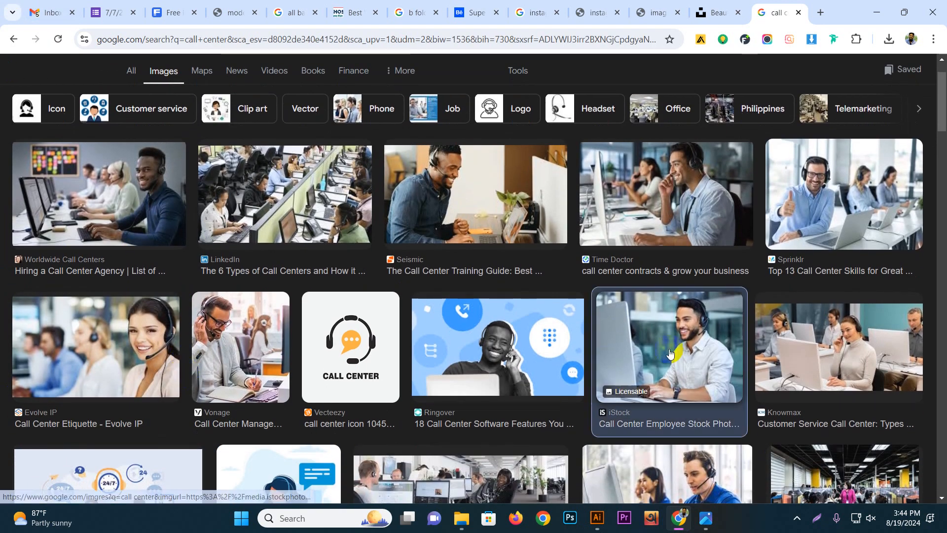
left_click(669, 354)
right_click(586, 203)
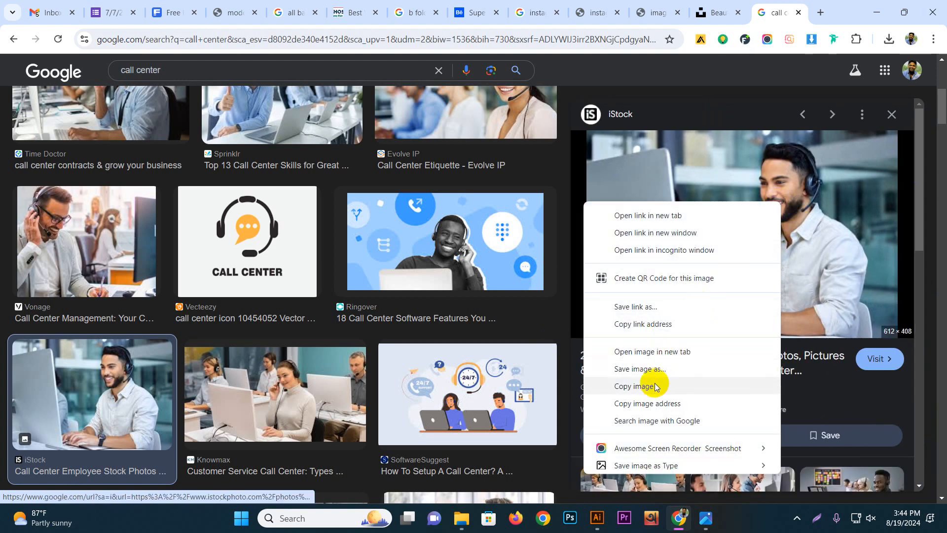
left_click(640, 369)
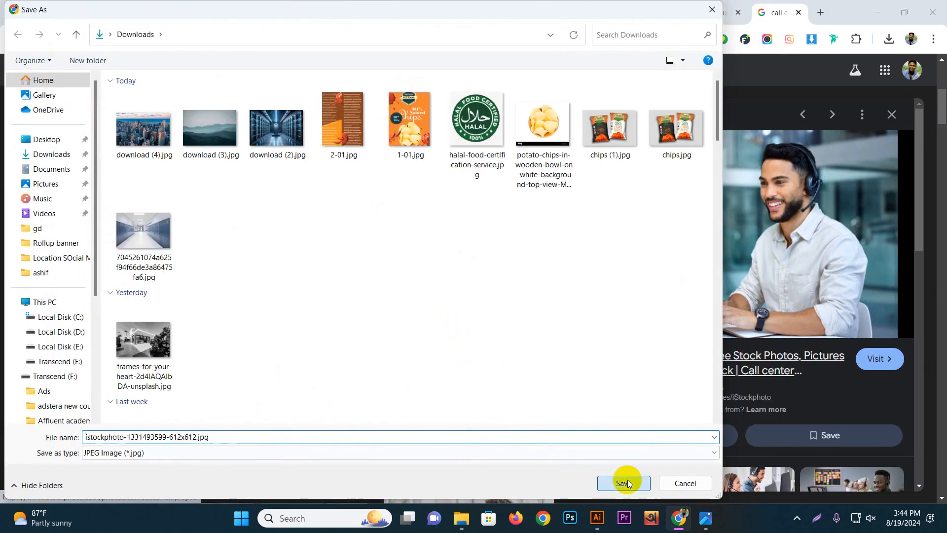
left_click(629, 484)
- Return to Illustrator, move the white circle above the artboard and place a duplicate of it further out
key("alt+Tab")
scroll(416, 285, "down", 2)
left_click_drag(414, 297, 365, 365)
left_click_drag(267, 335, 306, 239)
left_click_drag(278, 207, 107, 107)
- Place the downloaded call center photo above the first artboard and enlarge it to nearly twice its size
left_click(87, 7)
left_click(51, 7)
left_click(48, 6)
left_click(344, 149)
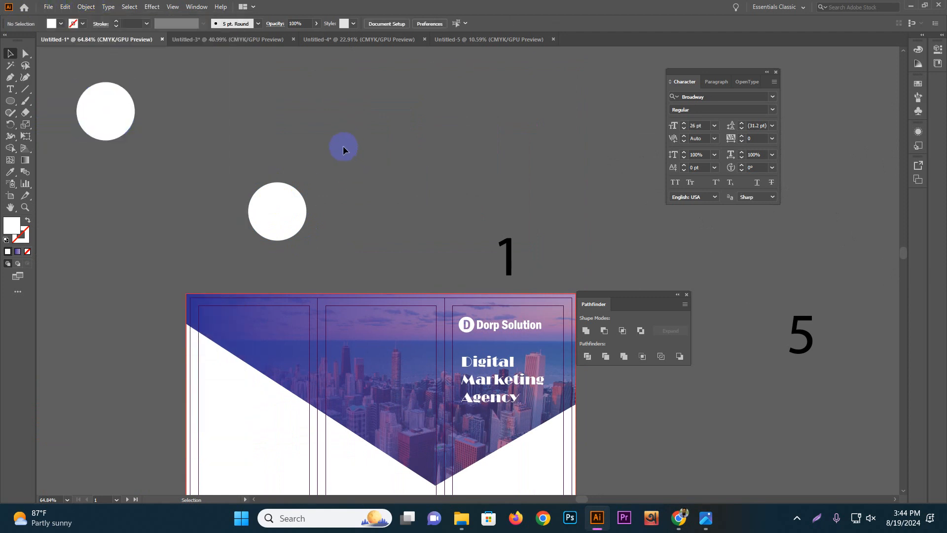
left_click(48, 7)
left_click(64, 198)
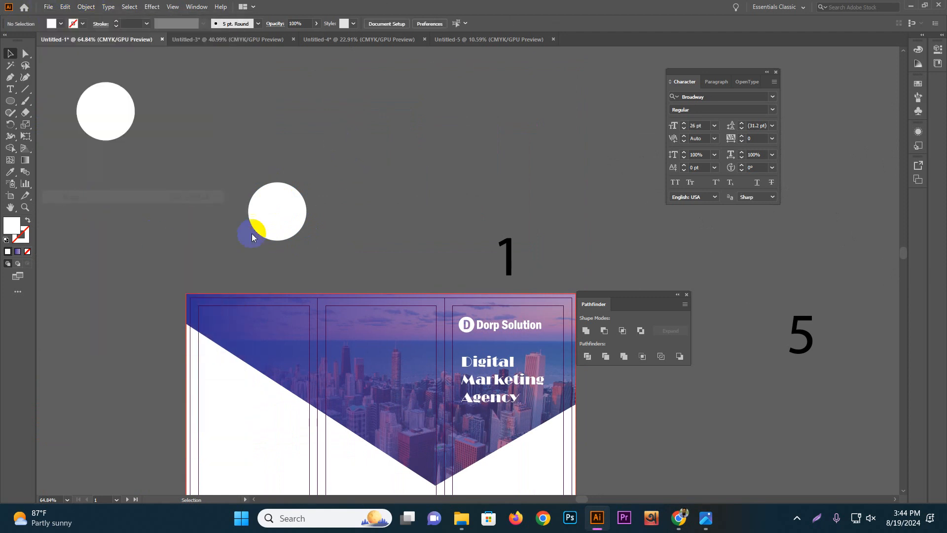
double_click(268, 164)
left_click(278, 136)
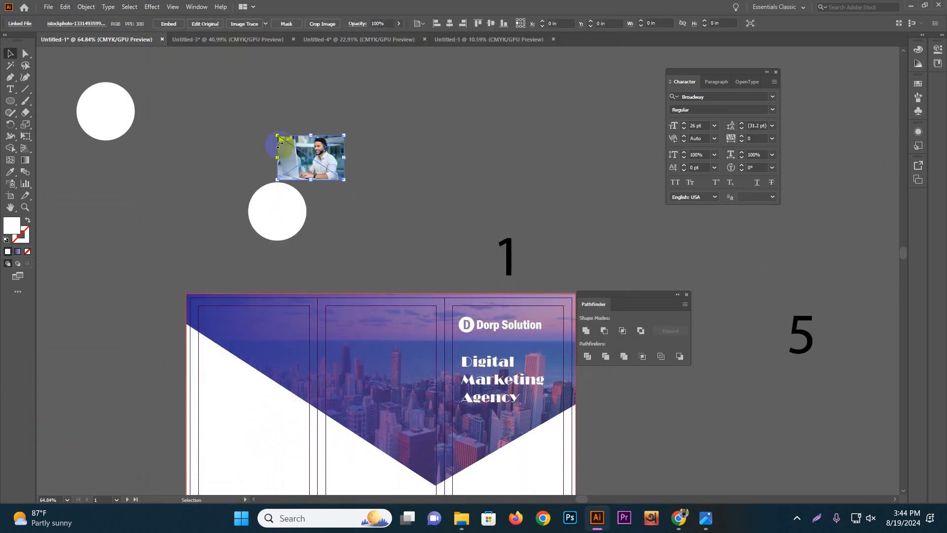
left_click_drag(343, 180, 370, 217)
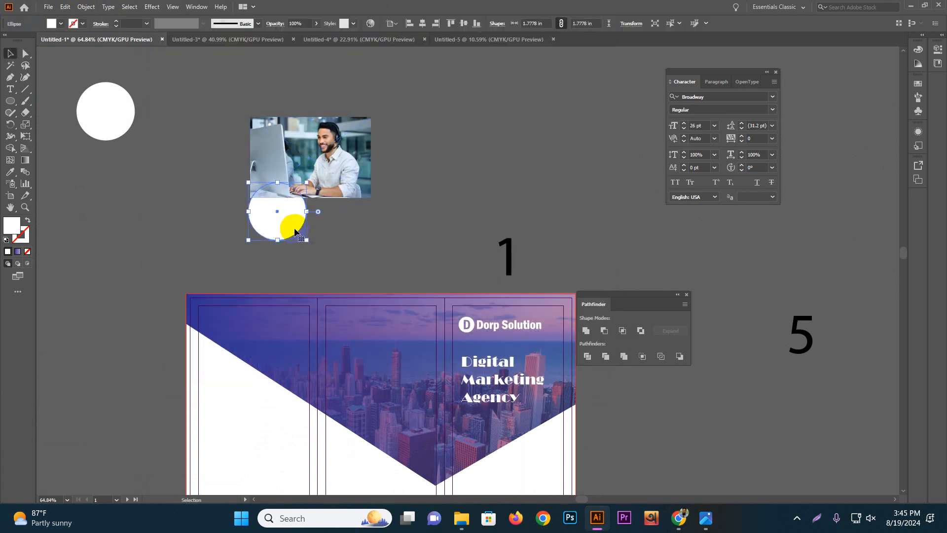
- Bring the nearby circle in front of the call center photo, position it over the man's head and clip the photo to it
right_click(294, 220)
left_click(444, 422)
left_click_drag(294, 205, 328, 163)
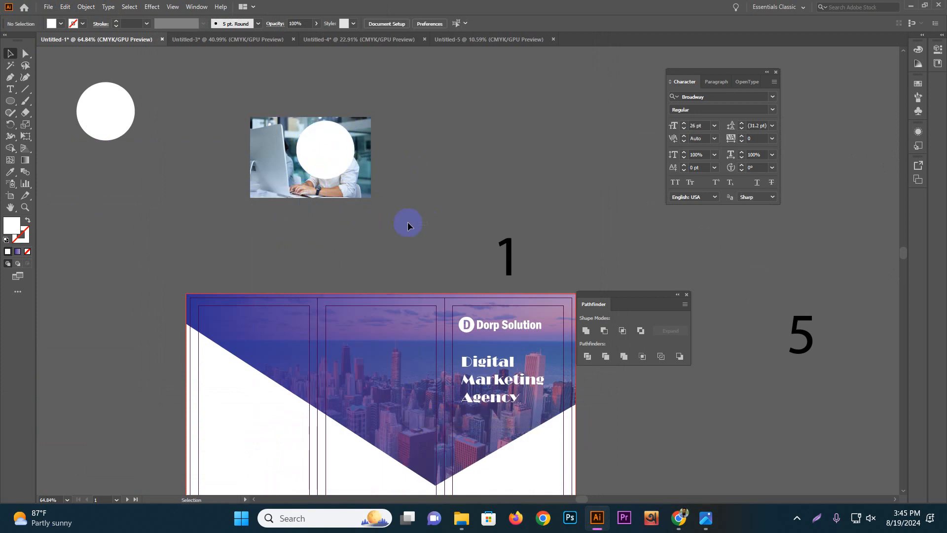
left_click(327, 137, "shift")
right_click(328, 136)
left_click(378, 241)
left_click(352, 177)
- Put the spare white circle, larger than the portrait, on the middle panel's slanted photo edge and centre the clipped portrait on it
scroll(437, 219, "down", 1)
left_click_drag(437, 219, 380, 176)
left_click(149, 104)
left_click_drag(152, 117, 337, 351)
left_click_drag(299, 133, 334, 354)
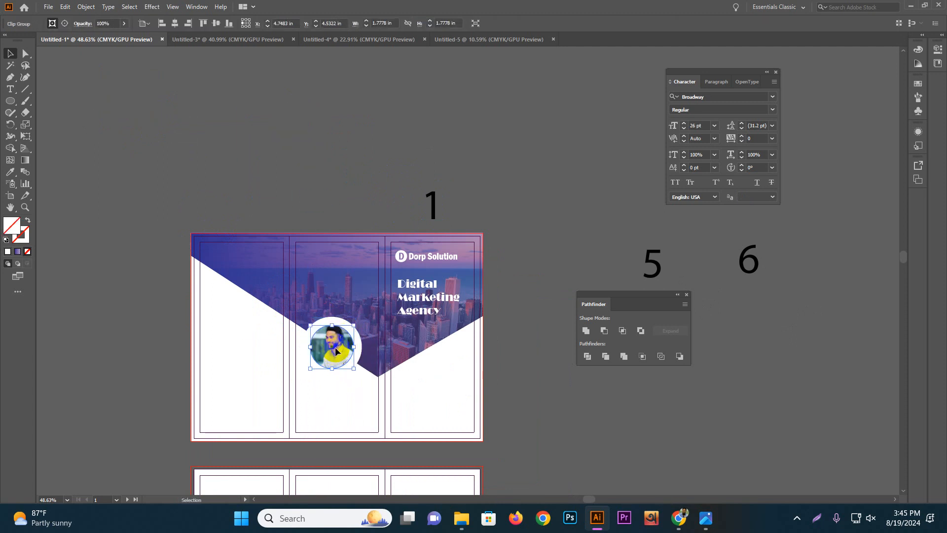
left_click(537, 205)
scroll(338, 335, "up", 2)
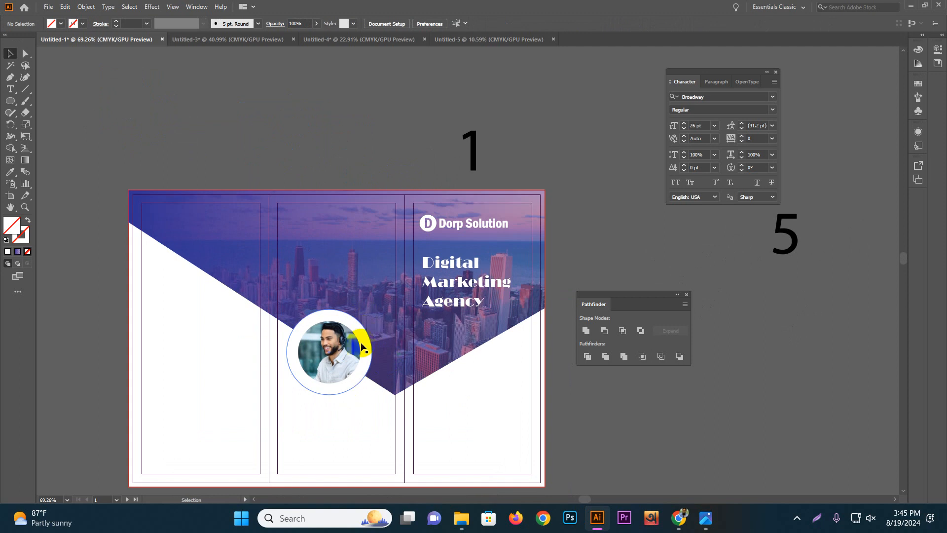
- Duplicate the tagline onto the middle panel, replace its text with "Contact" and enlarge it to about 44 pt
left_click_drag(426, 282, 340, 258)
double_click(339, 252)
double_click(339, 253)
key("ctrl+a")
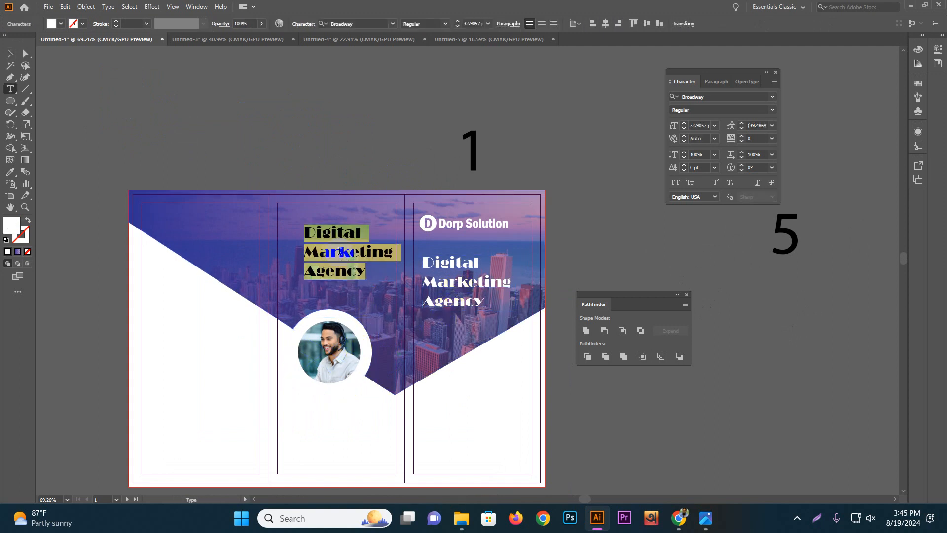
type("Cont")
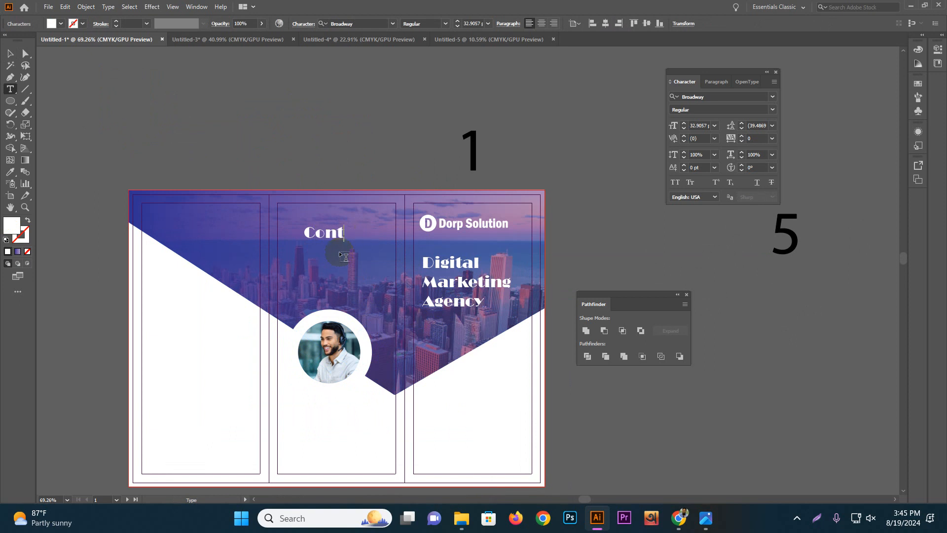
type("attact")
key("Escape")
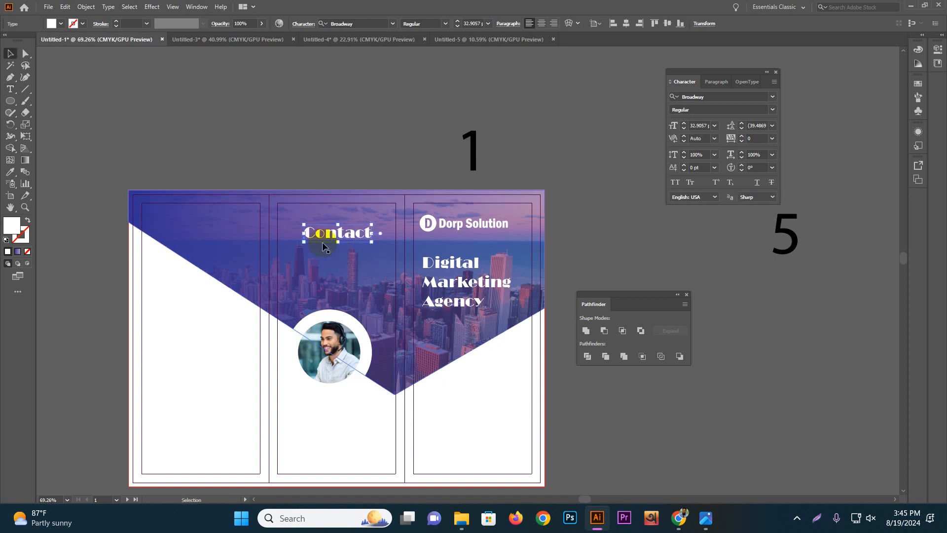
left_click_drag(373, 238, 355, 253)
- Examine the outer side's layout against the numbered inner panels on the second artboard
scroll(355, 252, "down", 1)
scroll(359, 296, "down", 3)
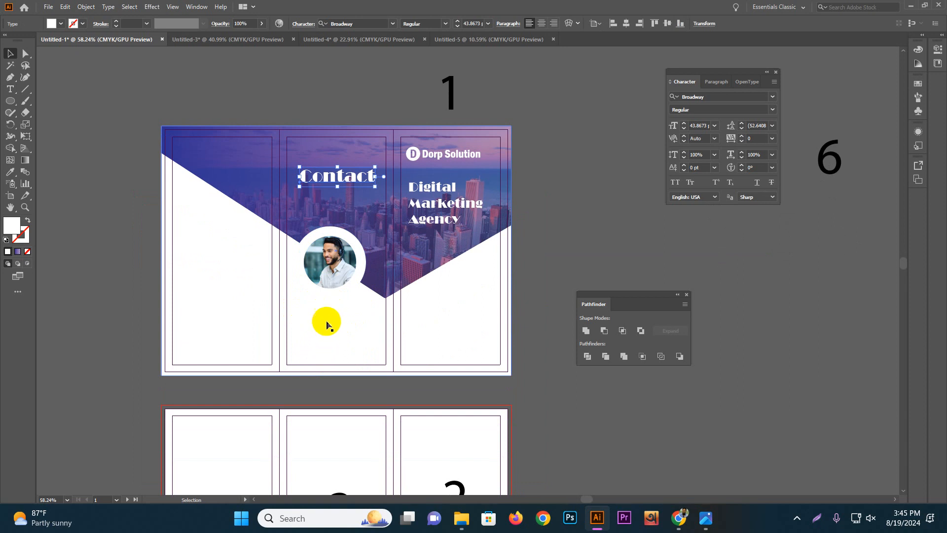
left_click_drag(197, 275, 281, 281)
left_click(142, 231)
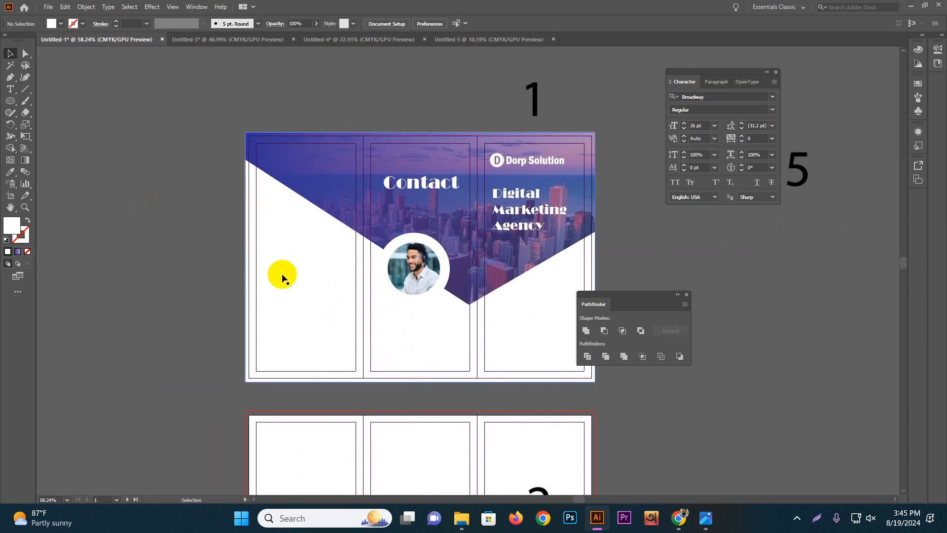
left_click_drag(348, 349, 267, 175)
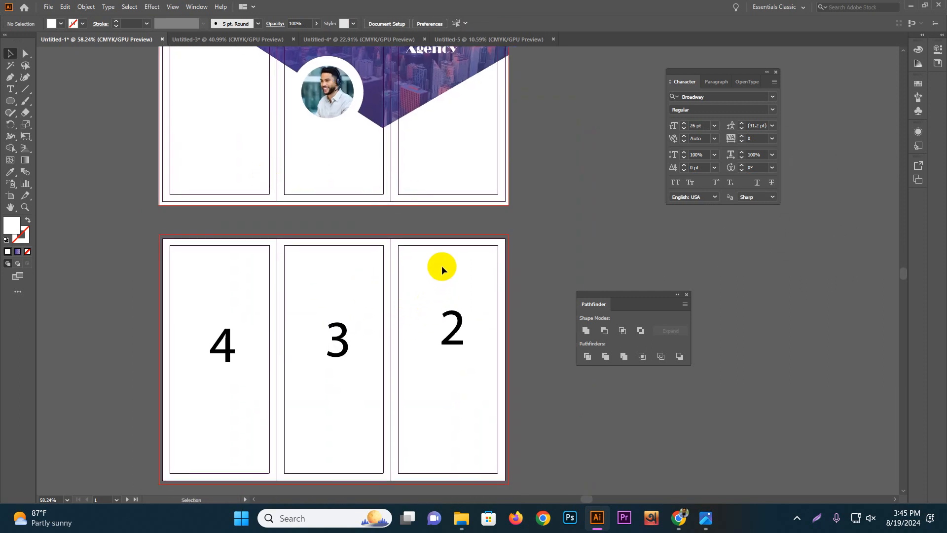
scroll(431, 283, "down", 2)
left_click_drag(409, 107, 412, 160)
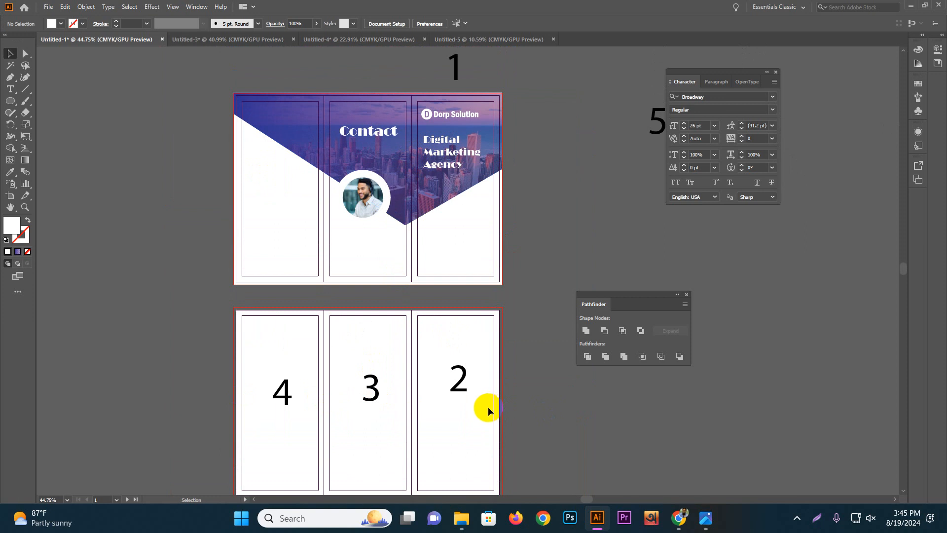
mouse_move(556, 217)
left_mouse_down()
mouse_move(547, 217)
mouse_move(605, 241)
mouse_move(562, 224)
left_mouse_up()
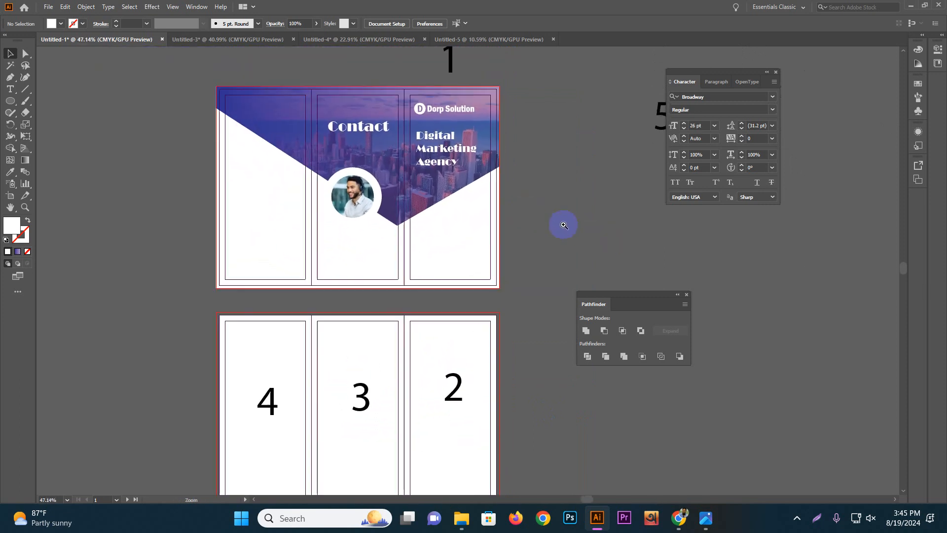
- Close the floating Pathfinder panel and leave the artwork deselected
left_click(687, 295)
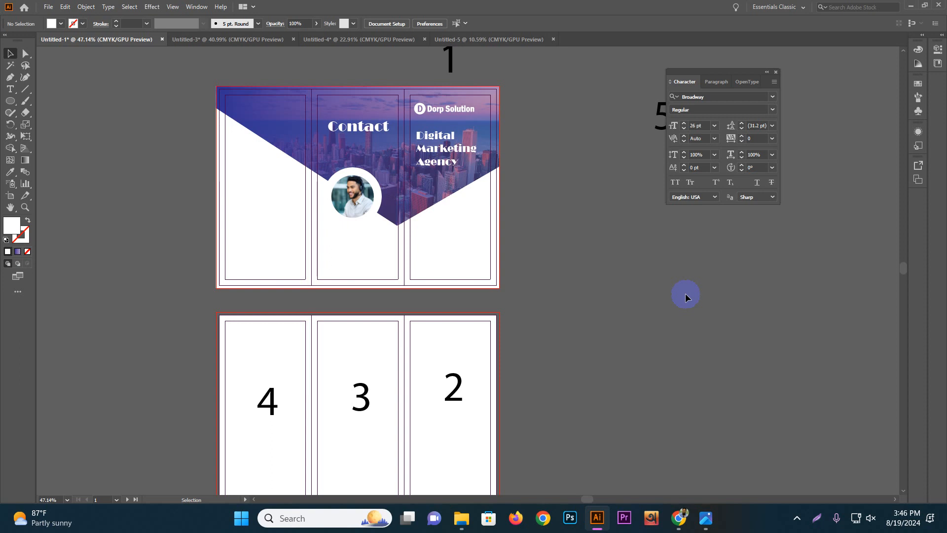
left_click(396, 218)
left_click(560, 191)
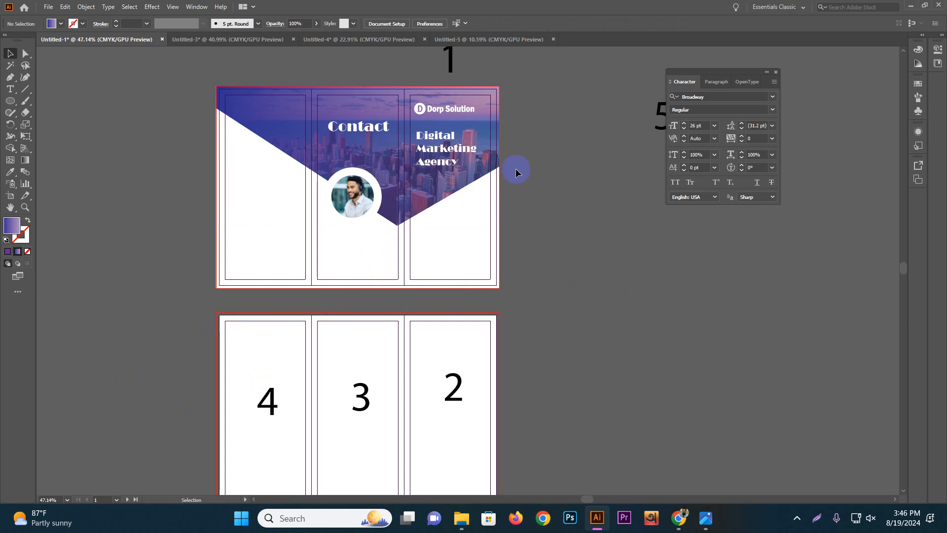
left_click(489, 170)
left_click(472, 176)
left_click(573, 239)
mouse_move(674, 517)
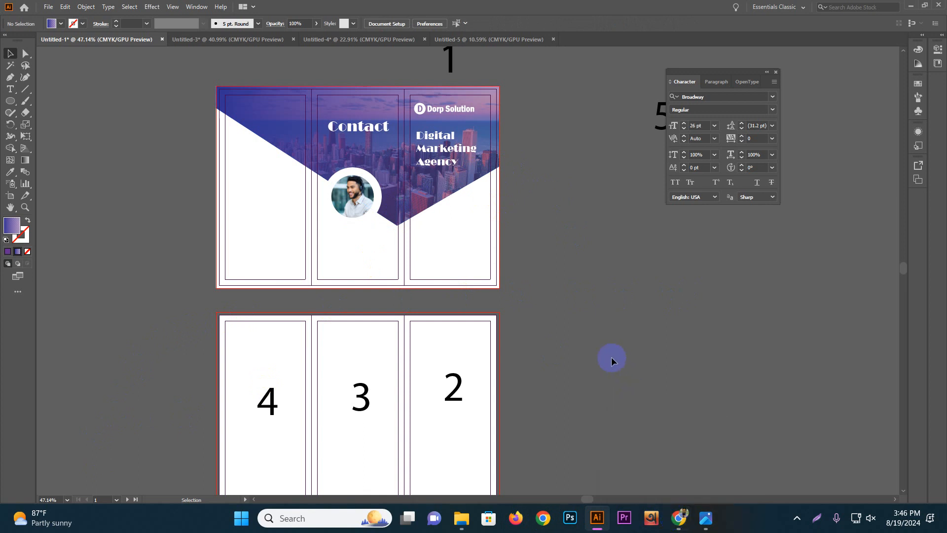
left_click(447, 196)
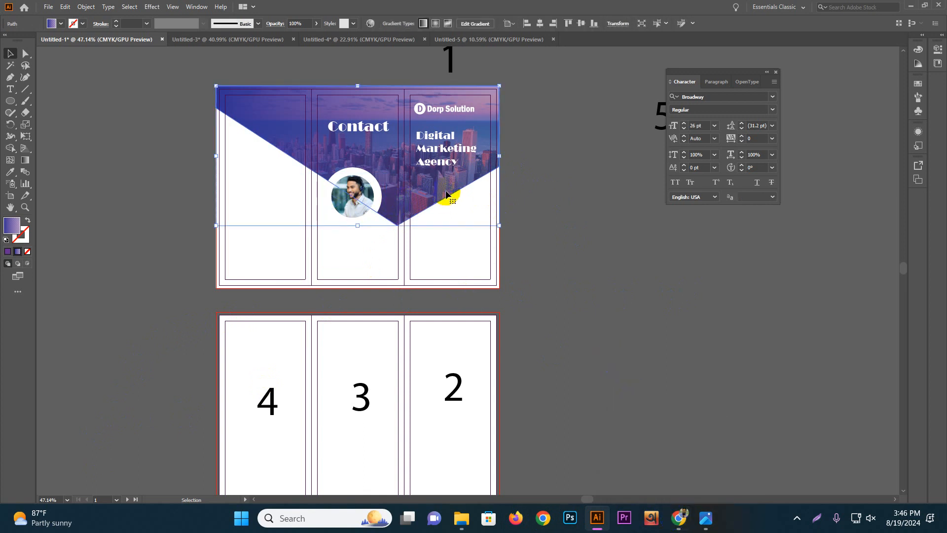
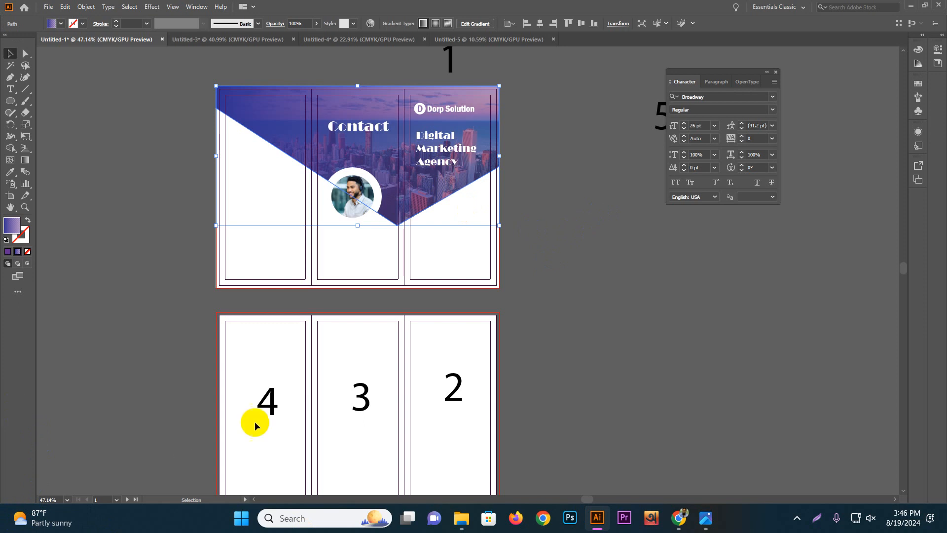
left_click(486, 410)
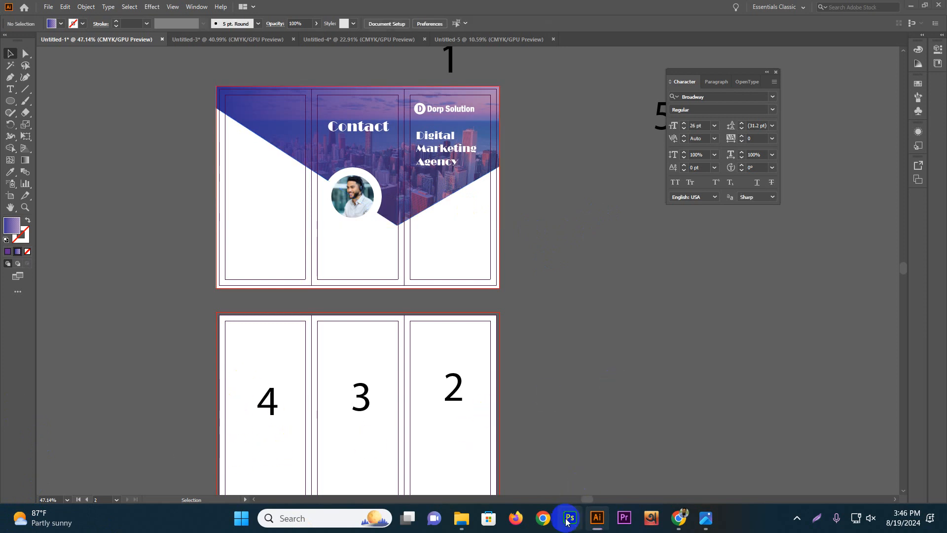
- Switch to Chrome's image search and dismiss the Creative Cloud repair prompt without repairing
left_click(678, 518)
double_click(356, 70)
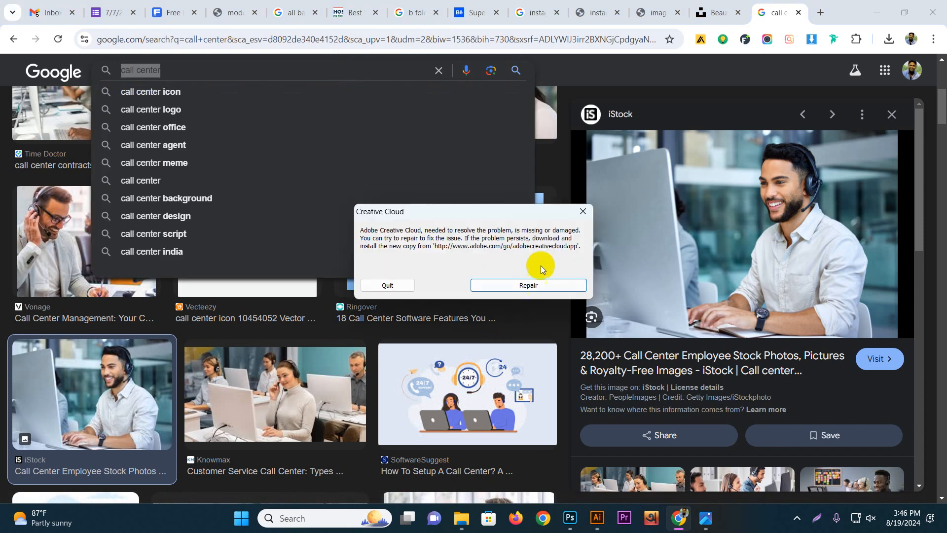
left_click(387, 284)
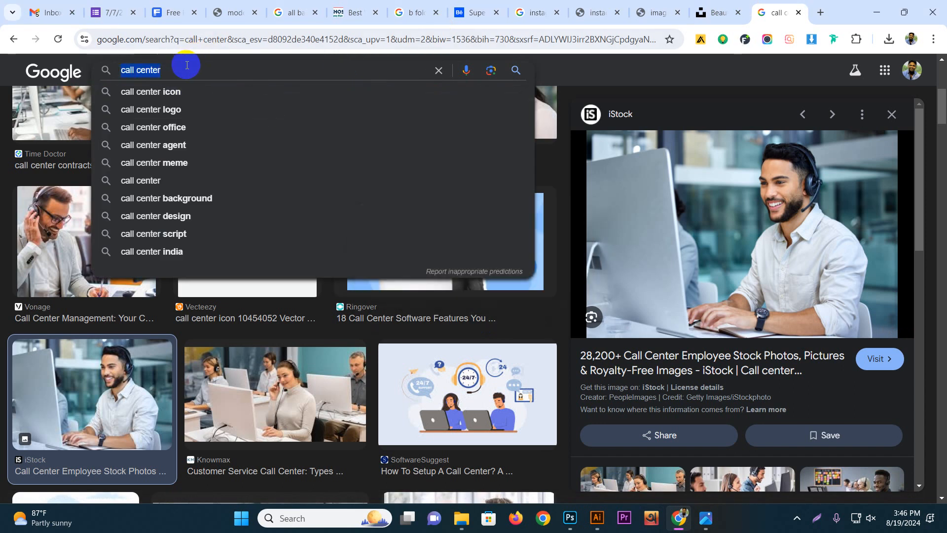
- Search Google Images for "carly hair"
type("car")
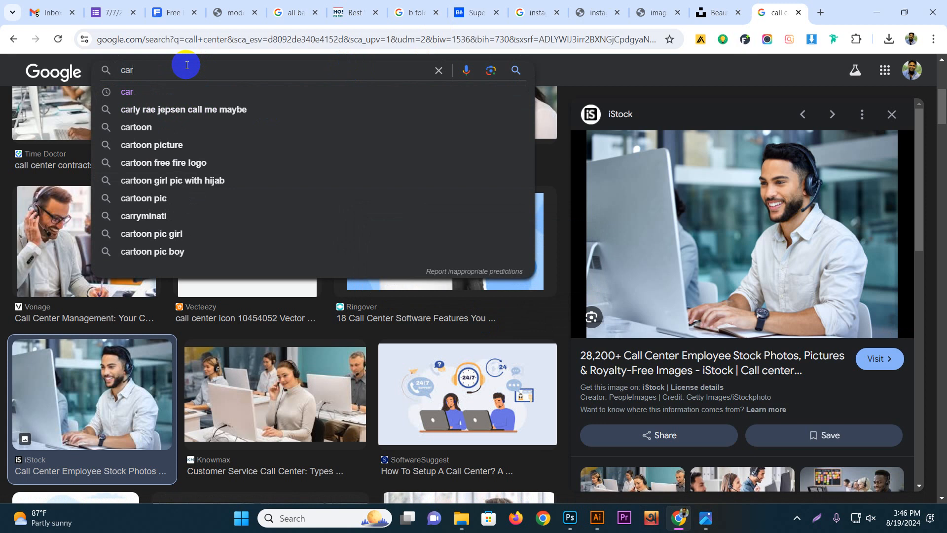
type("ly")
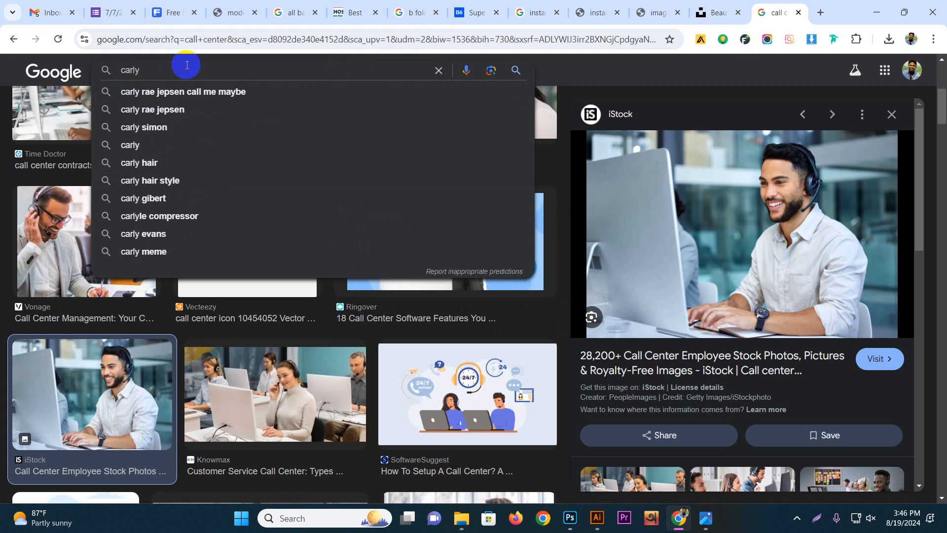
key("Down")
key("Down")
key("Down")
key("Down")
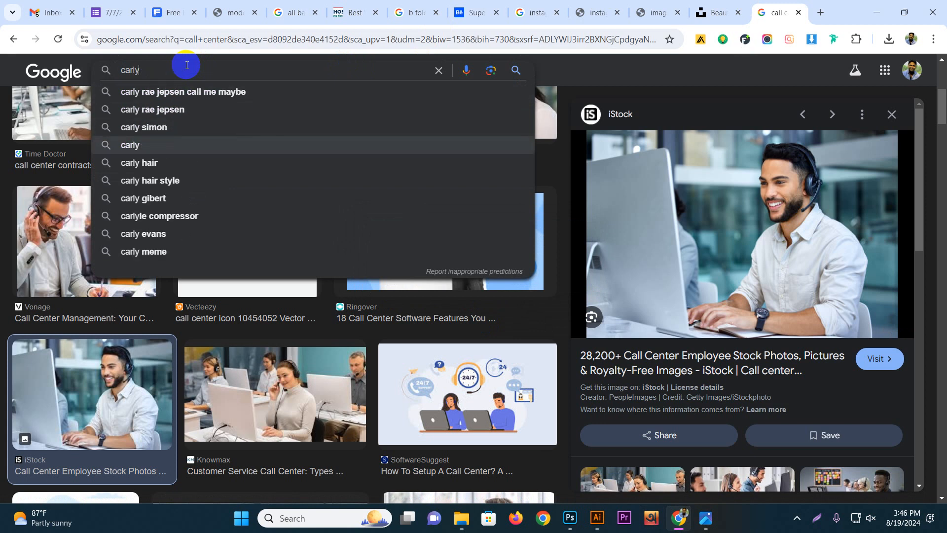
key("Down")
key("Return")
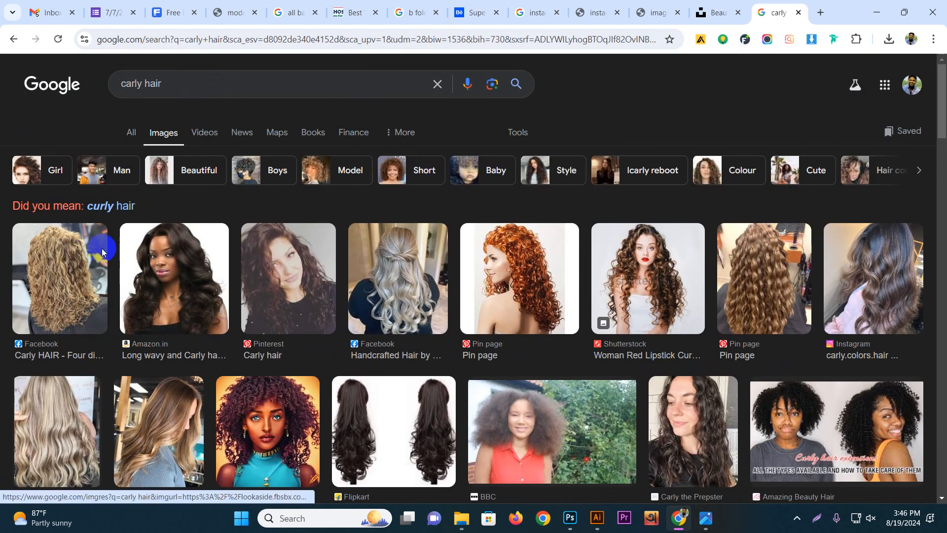
- Accept the suggested spelling "curly hair" and preview the Ogario London picture of the smiling woman
left_click(121, 204)
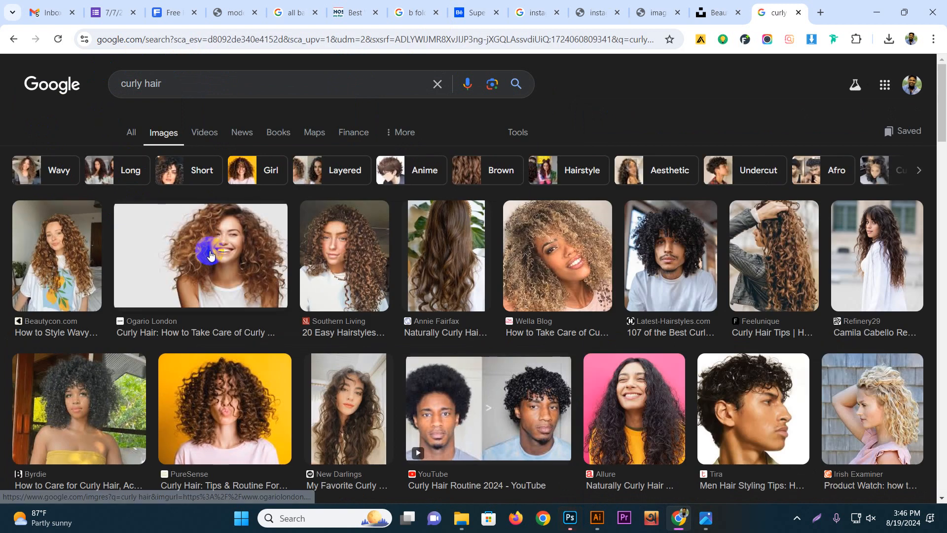
left_click(210, 254)
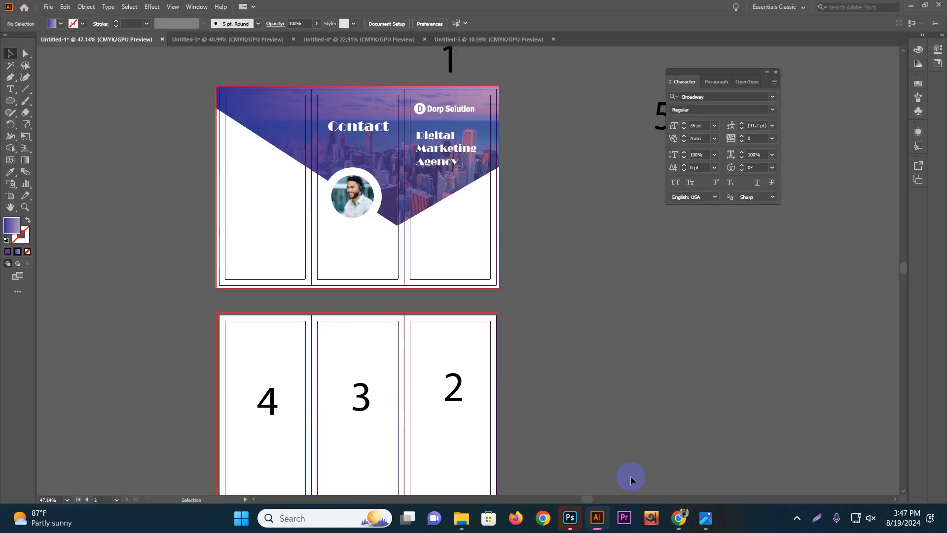
- Switch to Illustrator and close the open documents, including Untitled-1, without saving changes
left_click(597, 518)
key("ctrl+w")
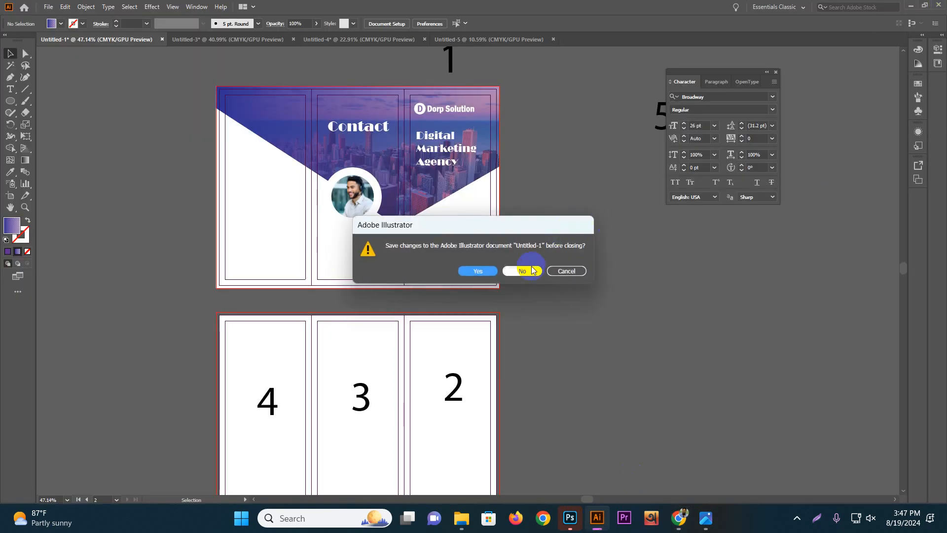
left_click(524, 269)
key("ctrl+w")
left_click(532, 273)
left_click(532, 274)
- Save the previewed curly-hair picture to the Downloads folder as 32.jpg
right_click(766, 298)
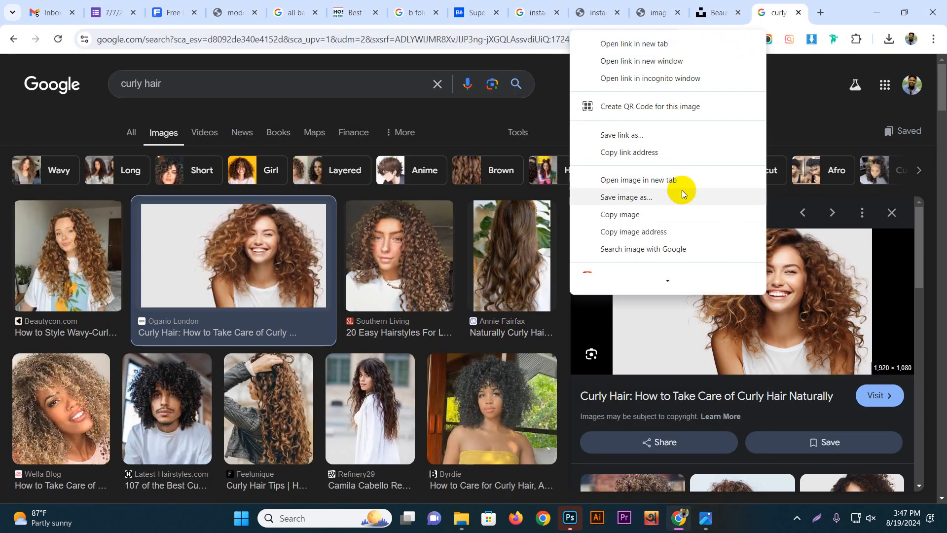
left_click(637, 197)
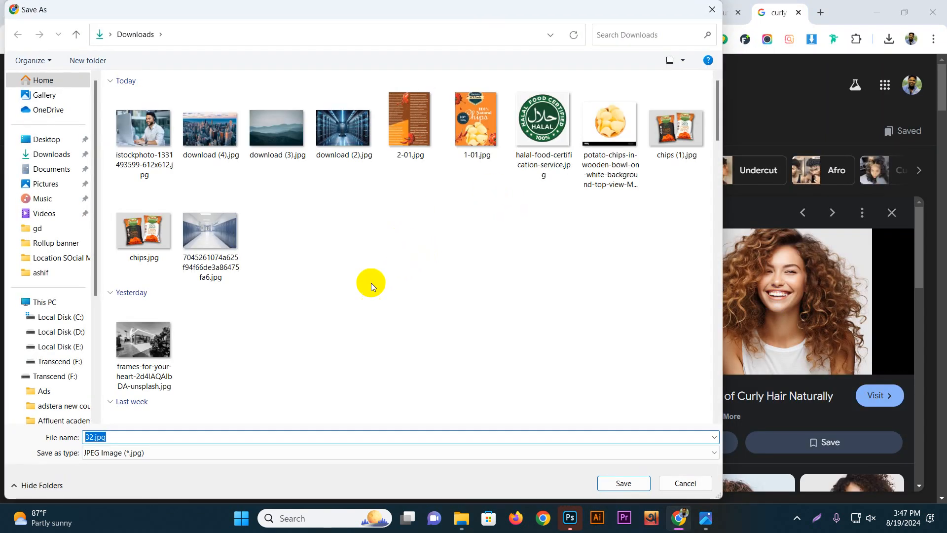
left_click(602, 486)
- Switch to Photoshop, open 32.jpg from Downloads and collapse the Properties panel covering the picture
left_click(570, 517)
double_click(461, 286)
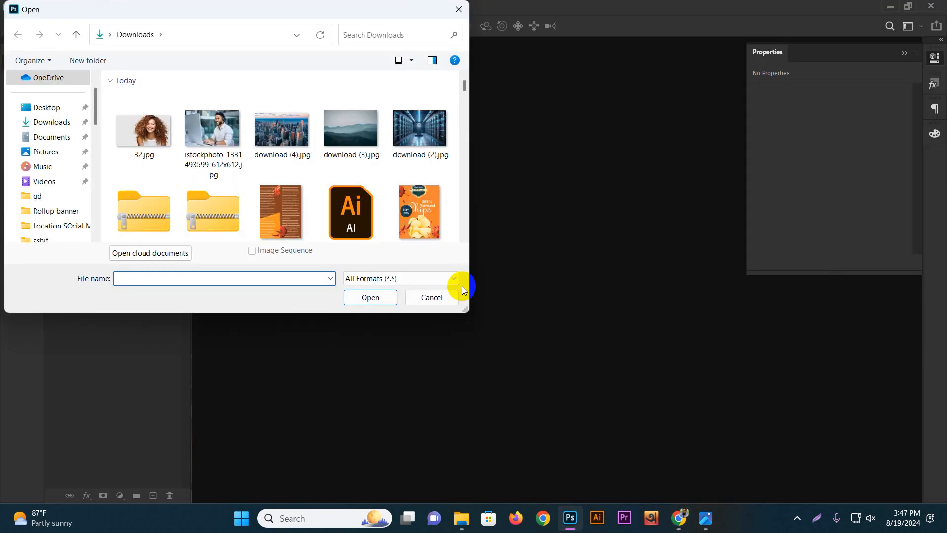
double_click(146, 129)
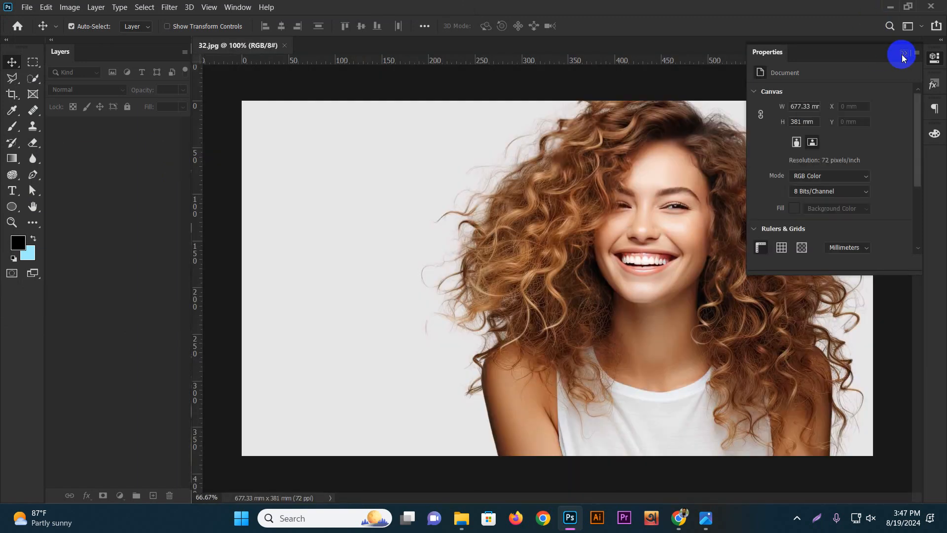
left_click(903, 54)
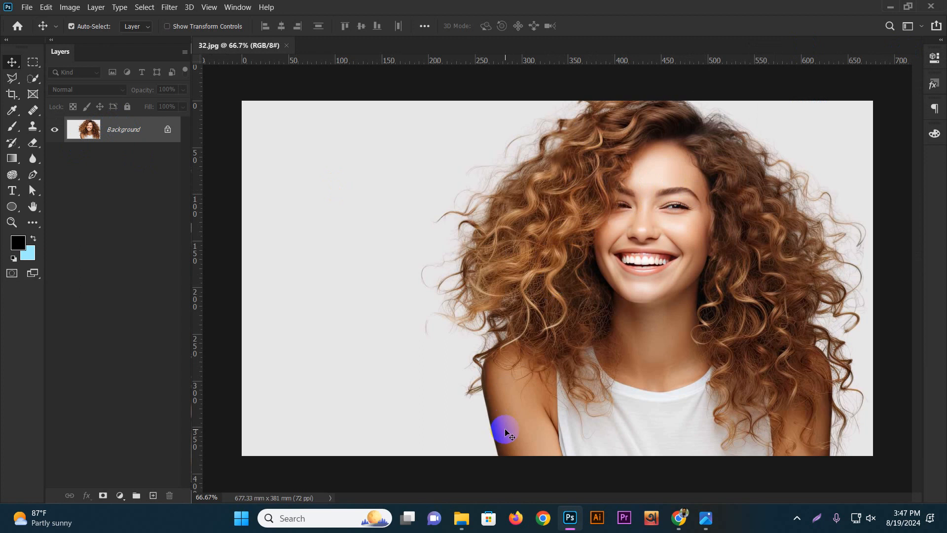
- With the Pen tool in Path mode, start a path at the picture's lower edge and trace up the outer edge of the left-hand arm
left_click(32, 175)
right_click(35, 175)
left_click(80, 176)
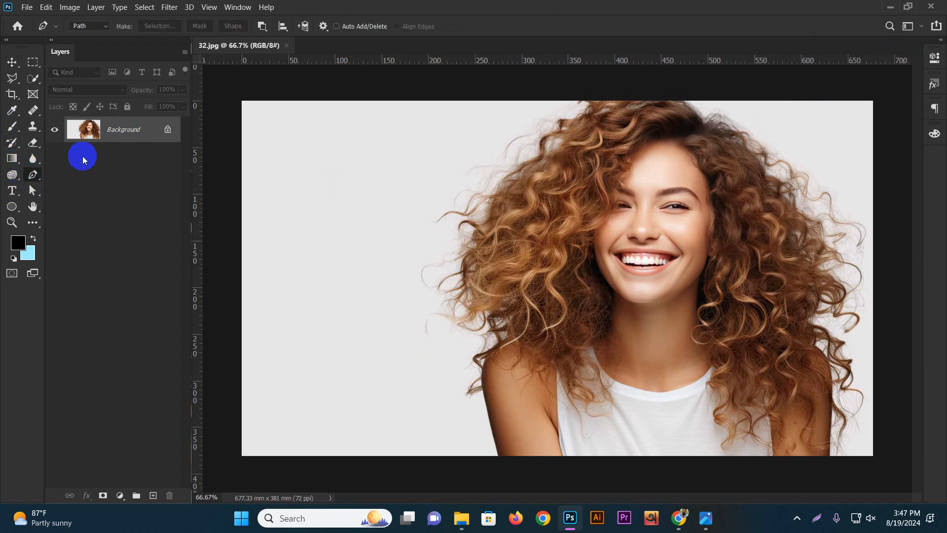
left_click(86, 27)
left_click(92, 46)
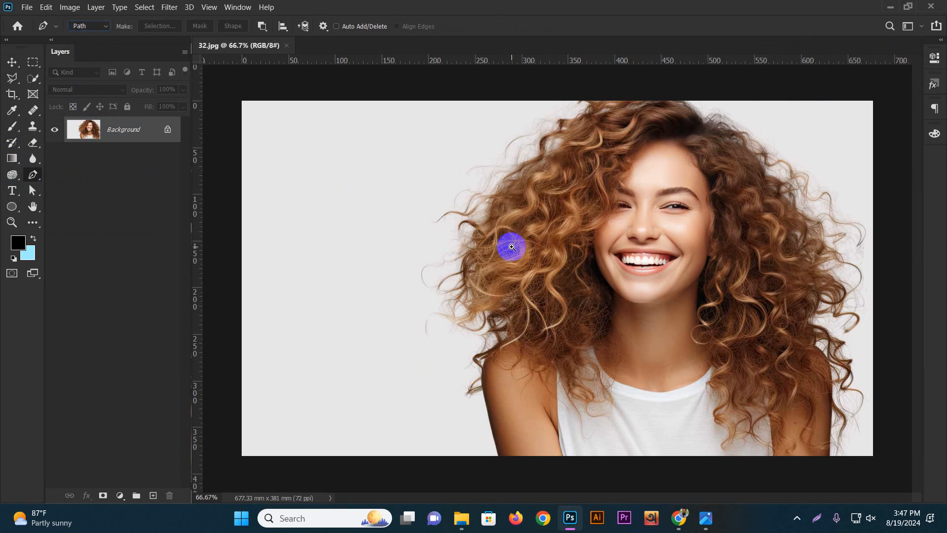
scroll(563, 281, "up", 6)
left_click_drag(518, 444, 509, 263)
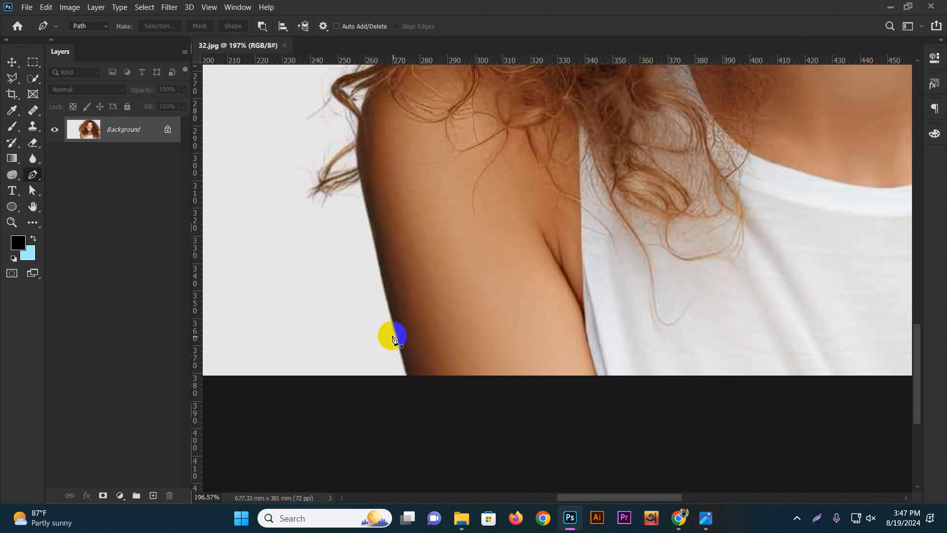
left_click(406, 376)
left_click(378, 266)
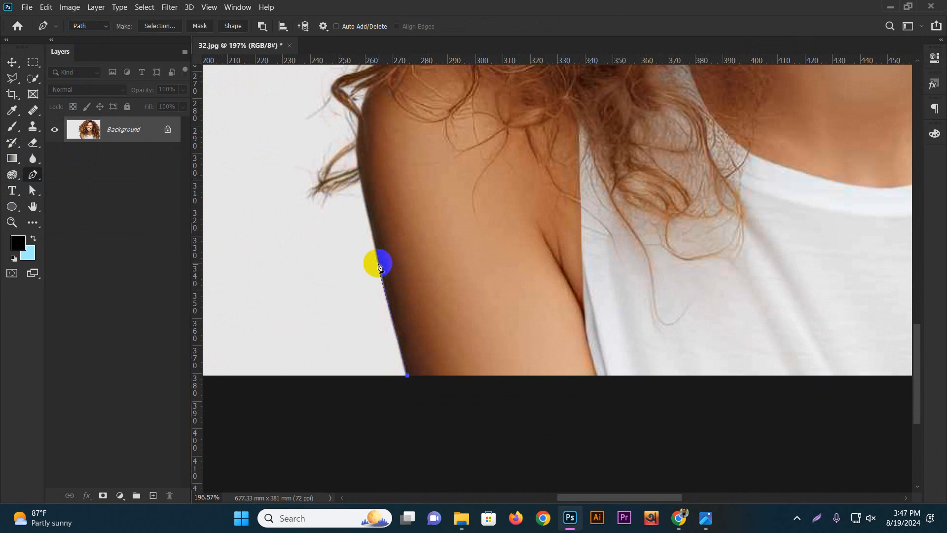
left_click(378, 280)
left_click_drag(382, 280, 376, 253)
left_click(371, 221)
left_click(367, 211)
- Continue the path around the left-hand shoulder and up into the lower curls beside it
left_click_drag(356, 146, 336, 287)
left_click(343, 175)
left_click(340, 252)
left_click(377, 229)
left_click(387, 210)
left_click(388, 187)
left_click(392, 170)
left_click(392, 156)
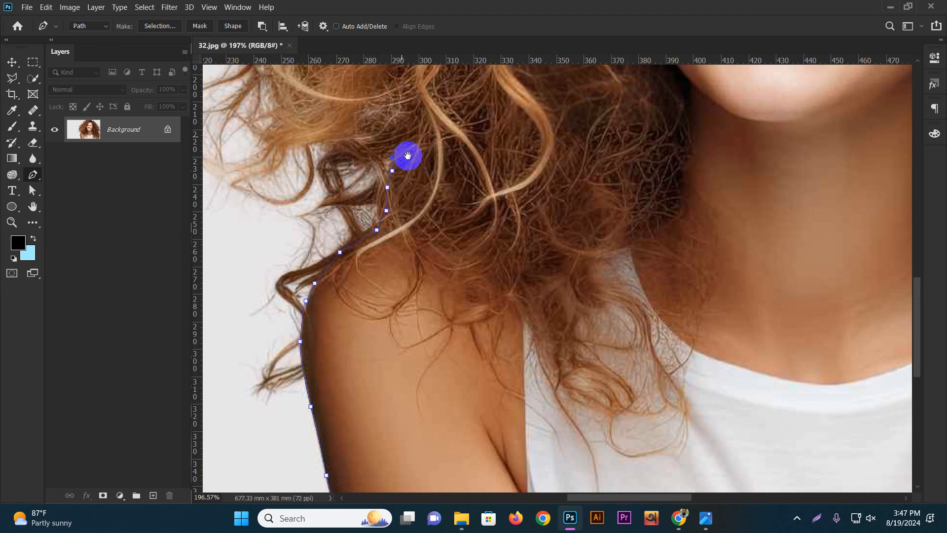
- Extend the path upward through the left-hand hair, keeping just inside the loose outer curls
left_click_drag(402, 139, 459, 233)
left_click(423, 221)
left_click(389, 199)
left_click_drag(361, 180, 341, 128)
left_click_drag(341, 121, 366, 226)
left_click(362, 194)
left_click_drag(374, 160, 379, 126)
left_click(377, 125)
scroll(427, 228, "up", 5)
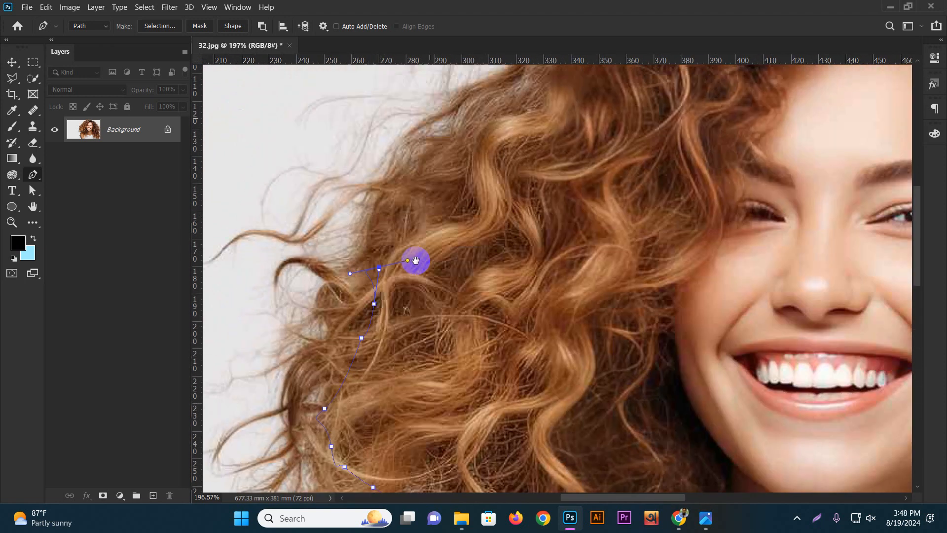
- Carry the path over the top of the head, staying slightly inside the hair's outer edge
left_click(428, 207)
left_click(466, 167)
left_click(531, 124)
left_click_drag(610, 100, 475, 230)
left_click(490, 169)
left_click(563, 138)
left_click(631, 111)
left_click(701, 104)
left_click(767, 105)
left_click_drag(816, 136, 847, 158)
left_click(862, 177)
- Run the path down through the right-hand hair, leaving the loose outer curls outside it
left_click_drag(868, 220, 477, 153)
left_click(568, 197)
left_click(600, 245)
left_click(650, 324)
left_click(673, 367)
left_click_drag(701, 398, 648, 229)
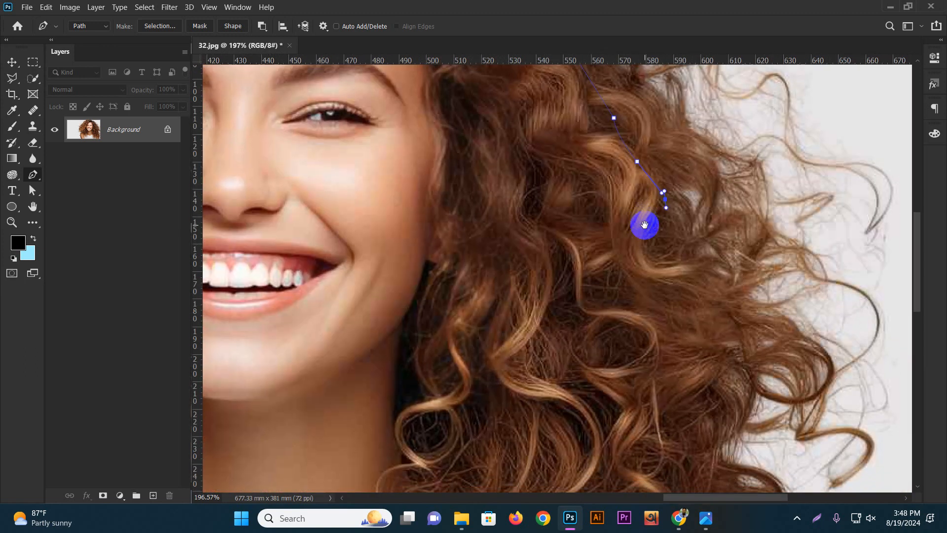
left_click(698, 276)
left_click(710, 321)
left_click(709, 339)
left_click_drag(706, 354, 664, 251)
- Continue the path from the lower right-hand hair onto the shoulder and along the arm's outer edge
left_click(686, 292)
left_click(693, 330)
left_click(708, 368)
left_click_drag(700, 408, 678, 215)
left_click(687, 208)
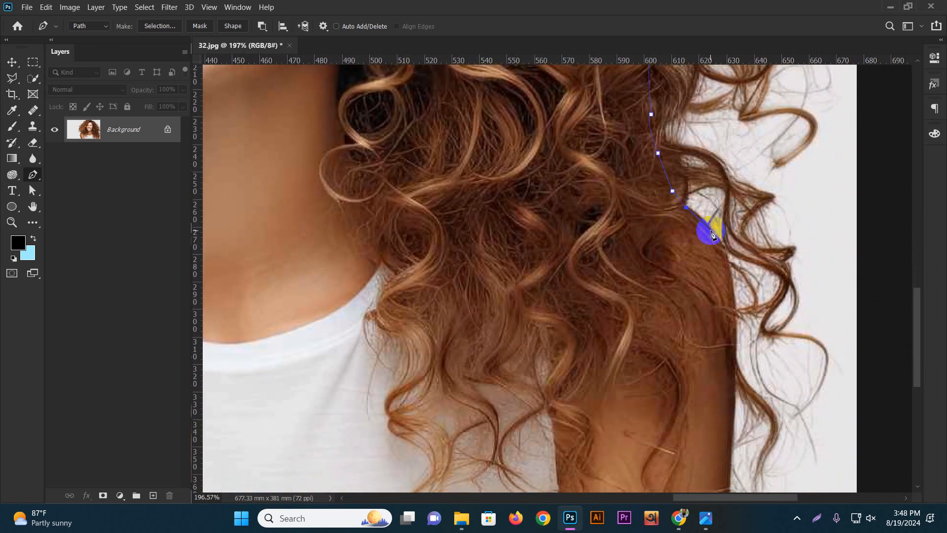
left_click_drag(717, 238, 724, 247)
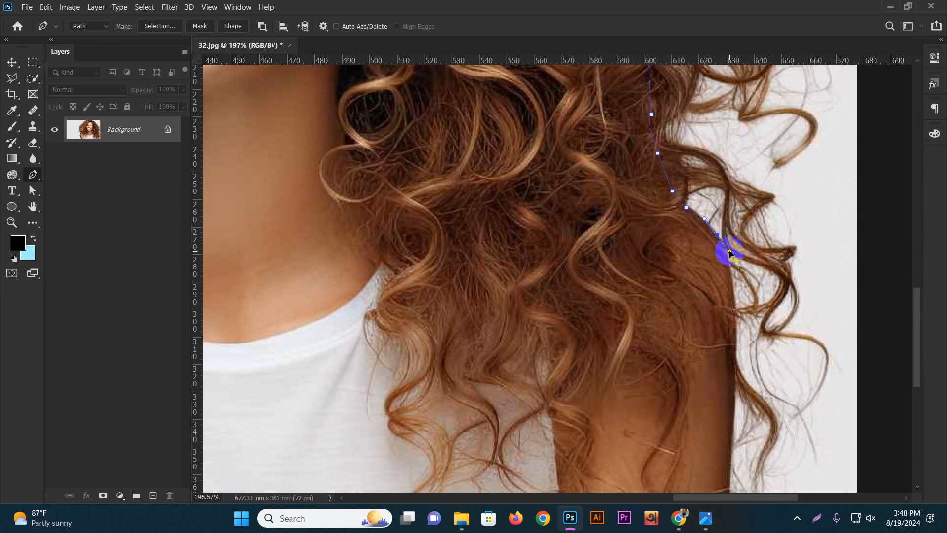
left_click_drag(737, 316, 676, 256)
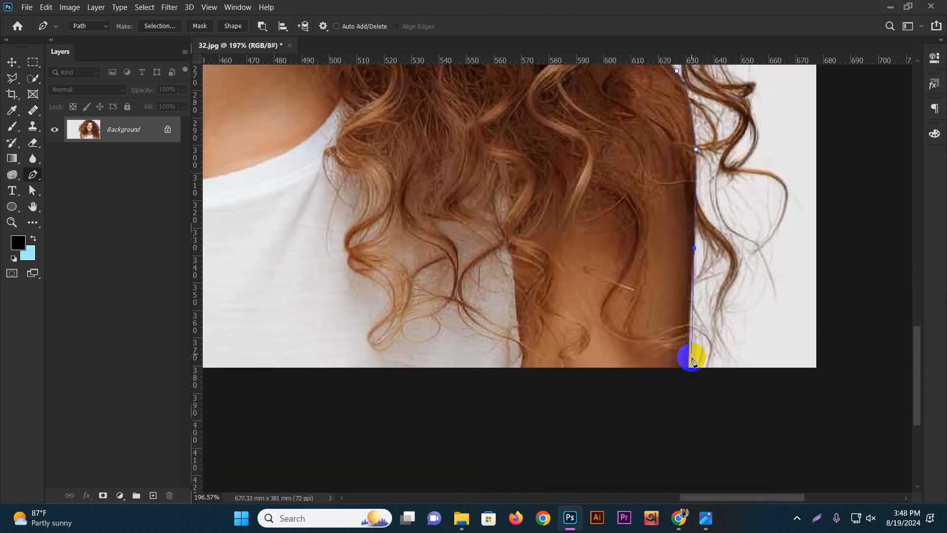
- Close the path around the woman with anchor points below the picture's lower edge, ending at the starting point
left_click_drag(742, 395, 645, 383)
left_click(518, 413)
left_click_drag(430, 403, 336, 399)
left_click(325, 397)
left_click(337, 371)
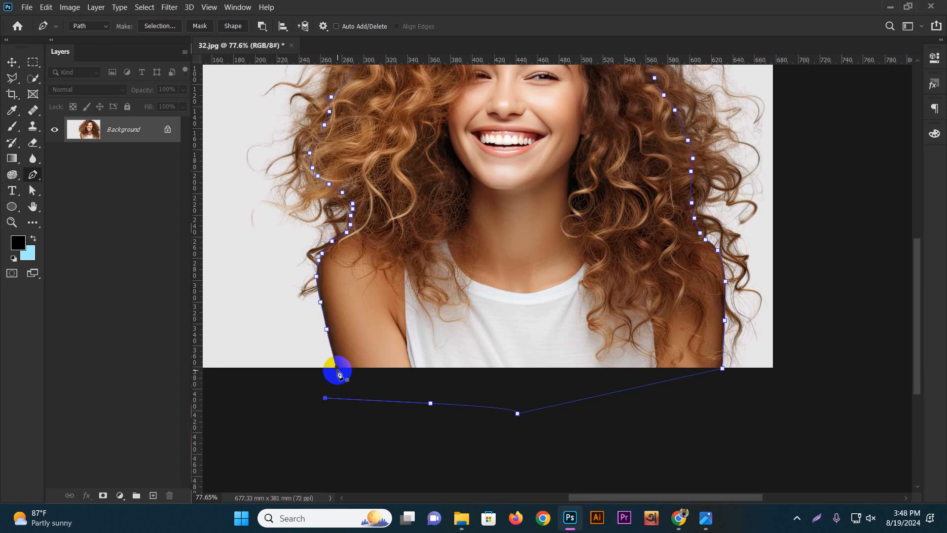
left_click_drag(678, 292, 610, 290)
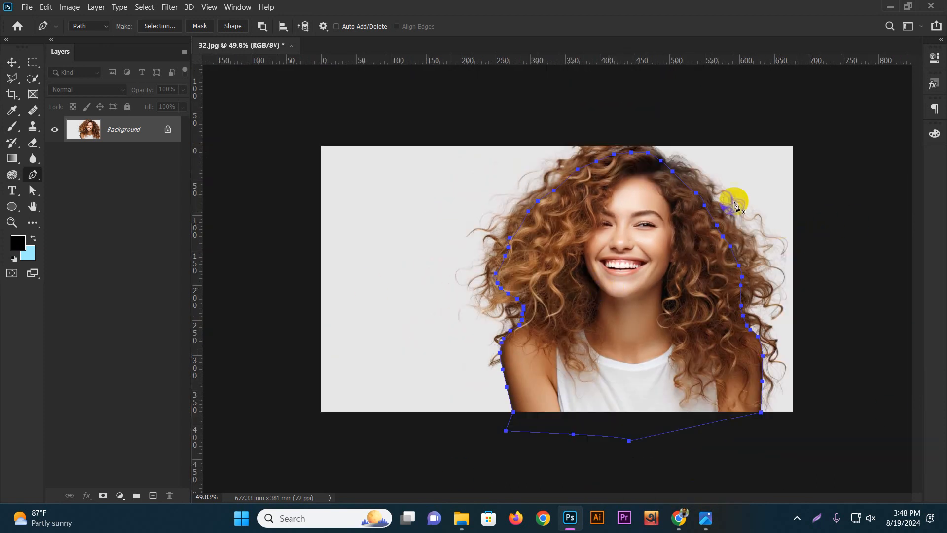
- Display the image's channels and duplicate the Blue channel
left_click(239, 7)
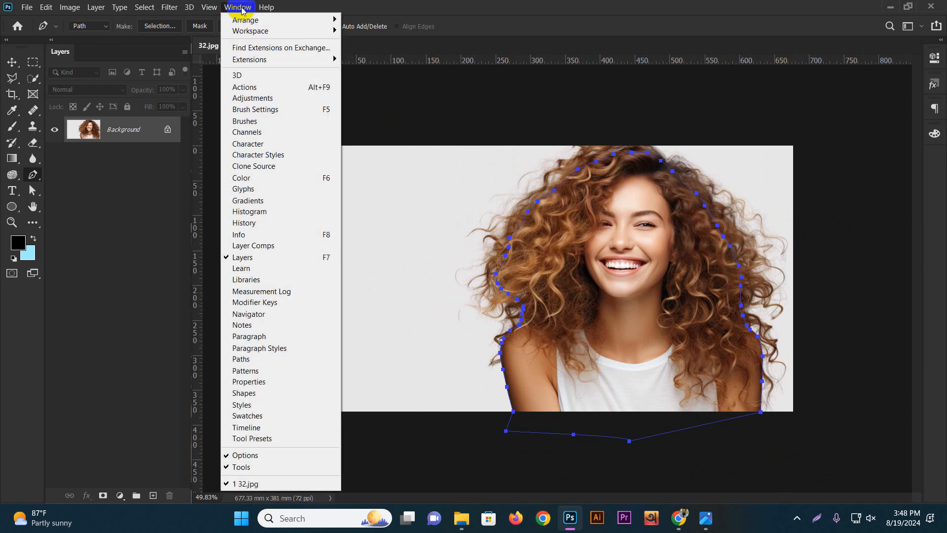
left_click(247, 132)
left_click_drag(253, 110, 276, 104)
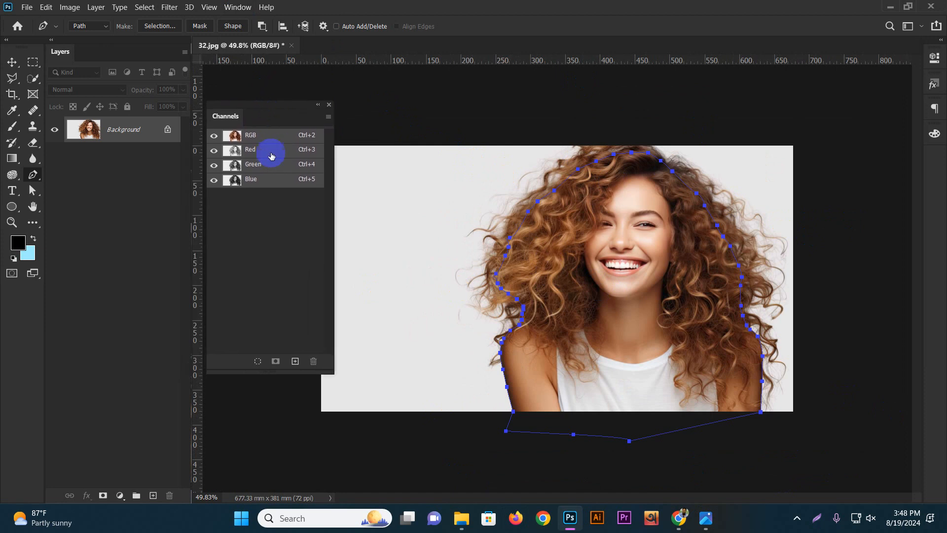
left_click(255, 180)
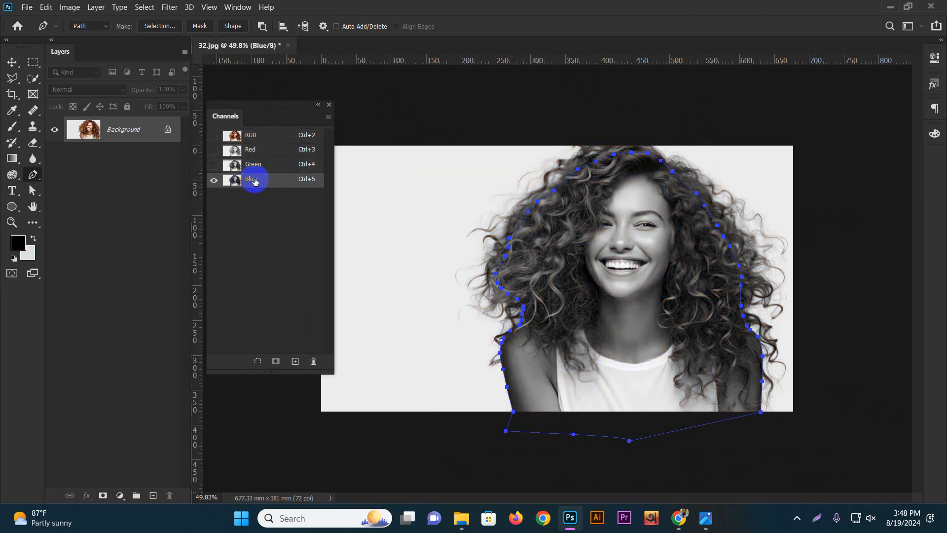
left_click_drag(257, 182, 295, 363)
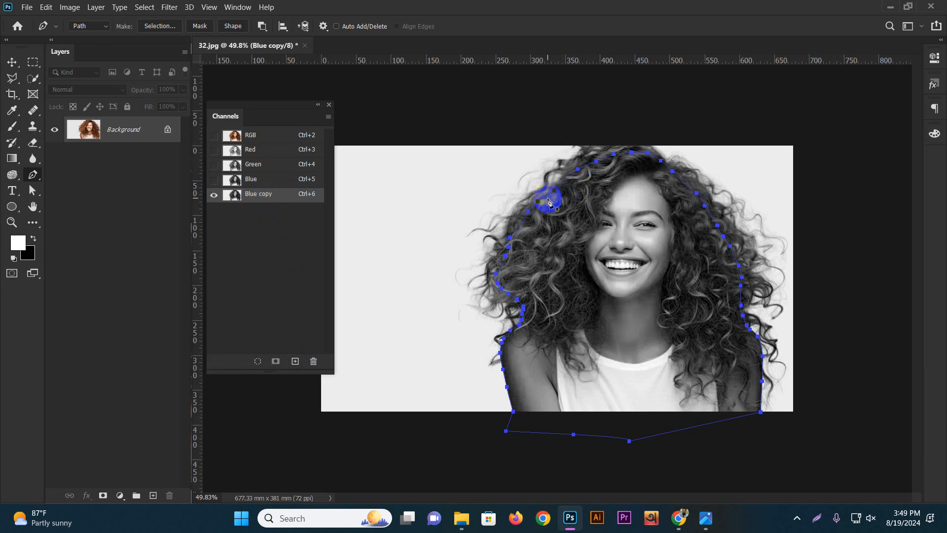
- Turn the path into a selection, invert it to cover the woman's body, and fill it with black in the Blue copy channel
key("ctrl+Return")
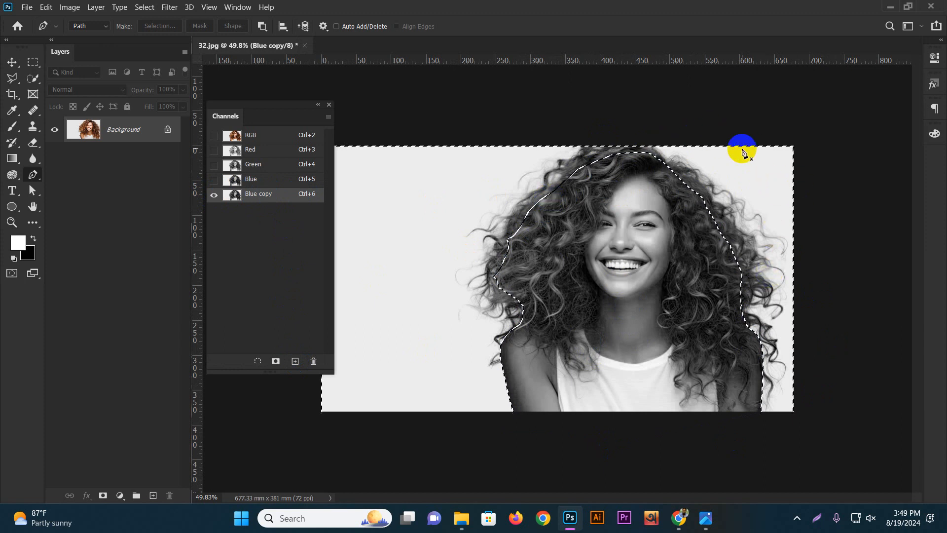
key("ctrl+shift+i")
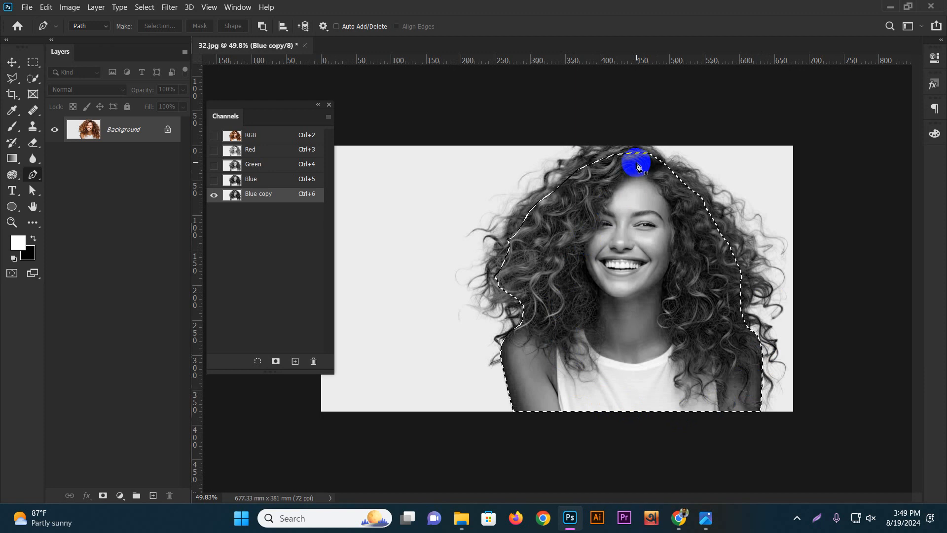
left_click(33, 239)
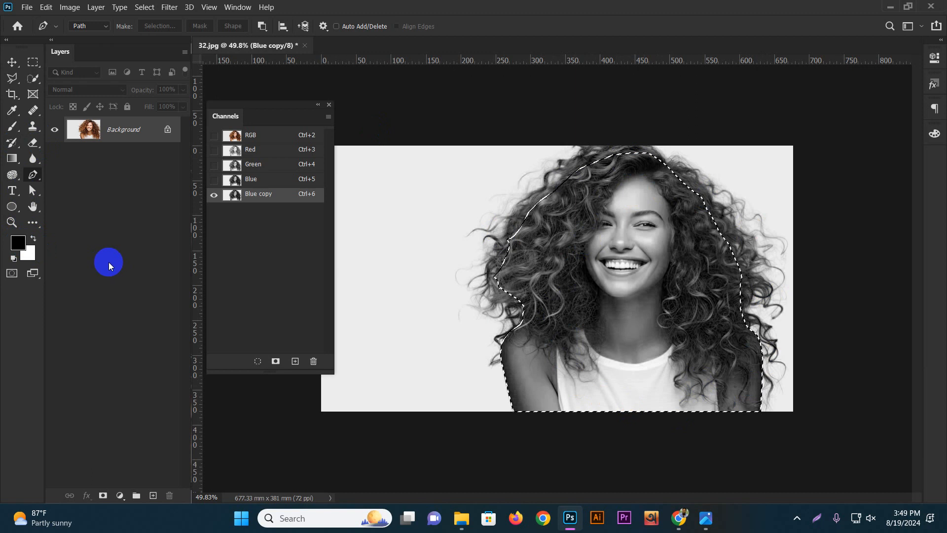
key("alt+BackSpace")
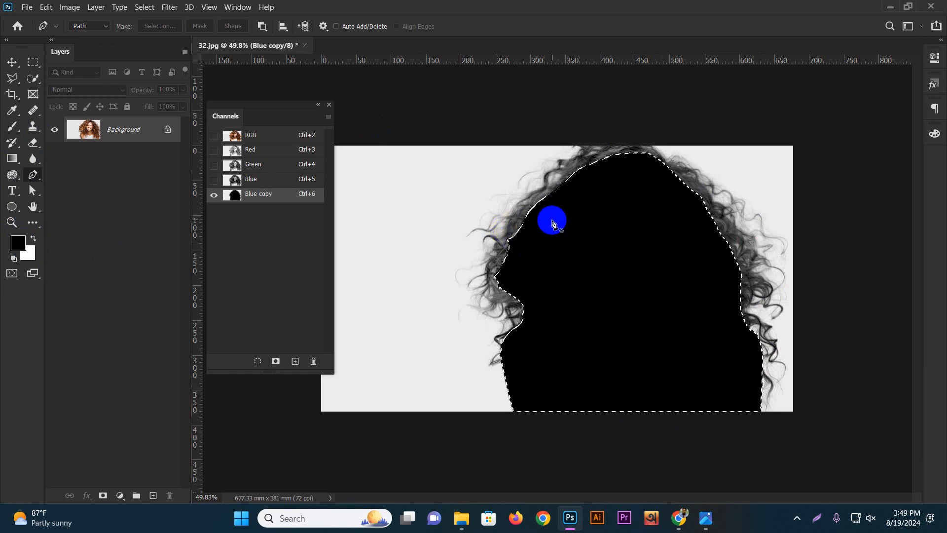
- Invert the selection and apply Levels to the Blue copy channel with black input 165 and midtone 0.89
key("ctrl+shift+i")
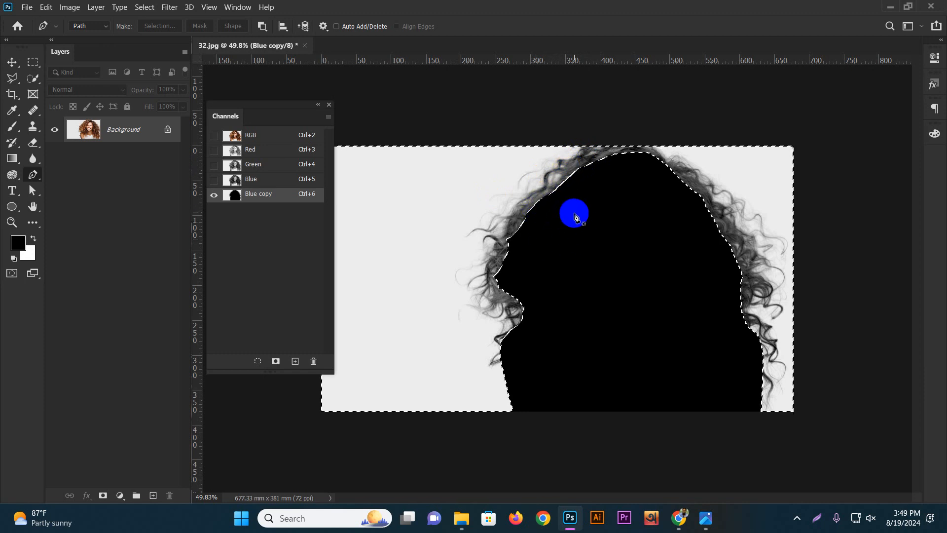
left_click(70, 6)
left_click(96, 37)
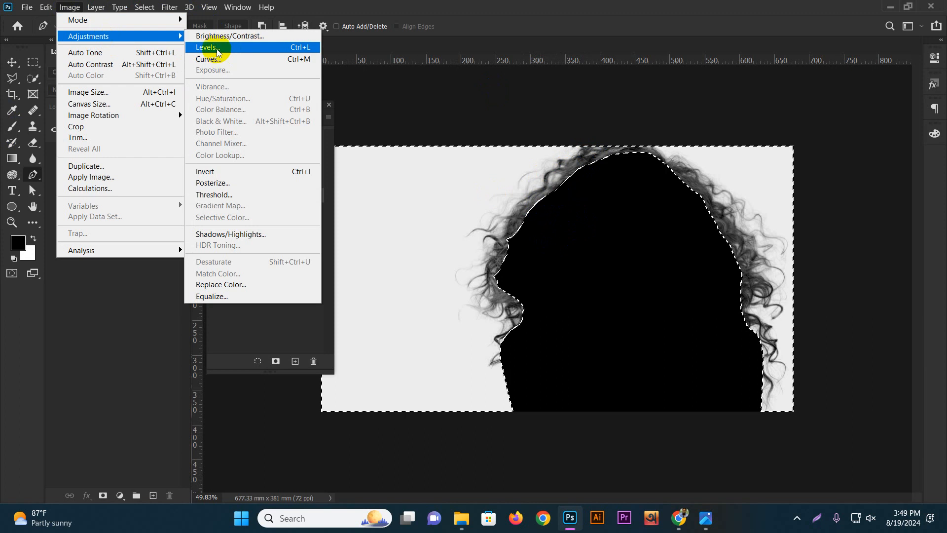
left_click(291, 53)
left_click_drag(148, 93, 258, 81)
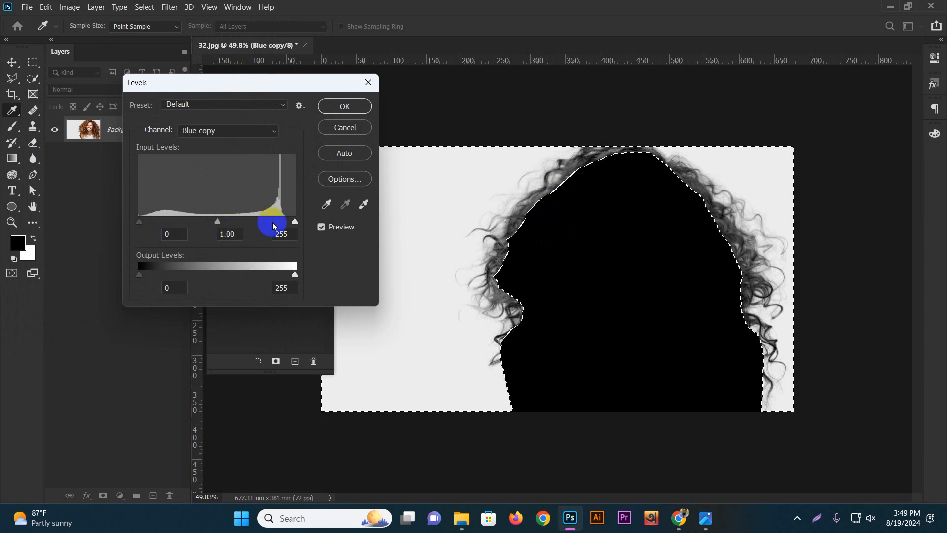
mouse_move(140, 221)
left_mouse_down()
mouse_move(295, 222)
mouse_move(231, 222)
mouse_move(240, 221)
left_mouse_up()
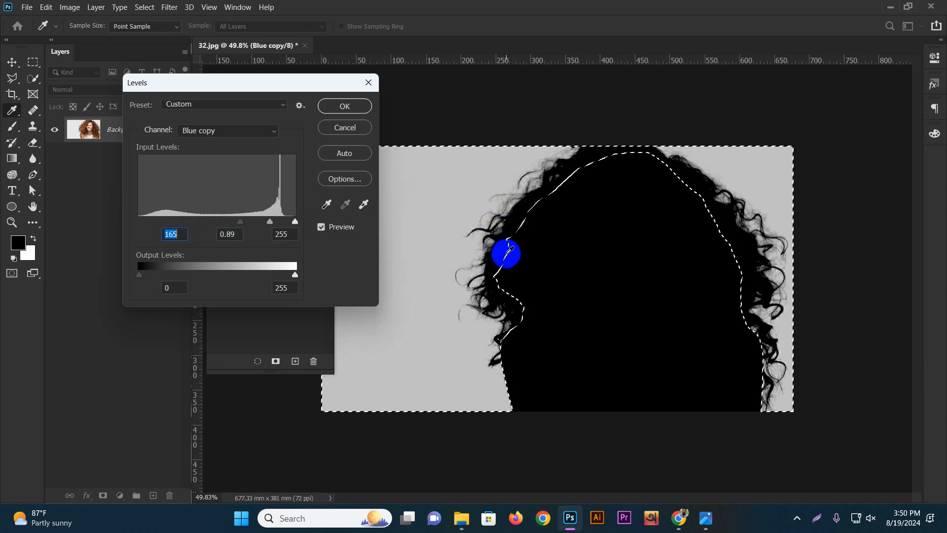
left_click(335, 107)
key("p")
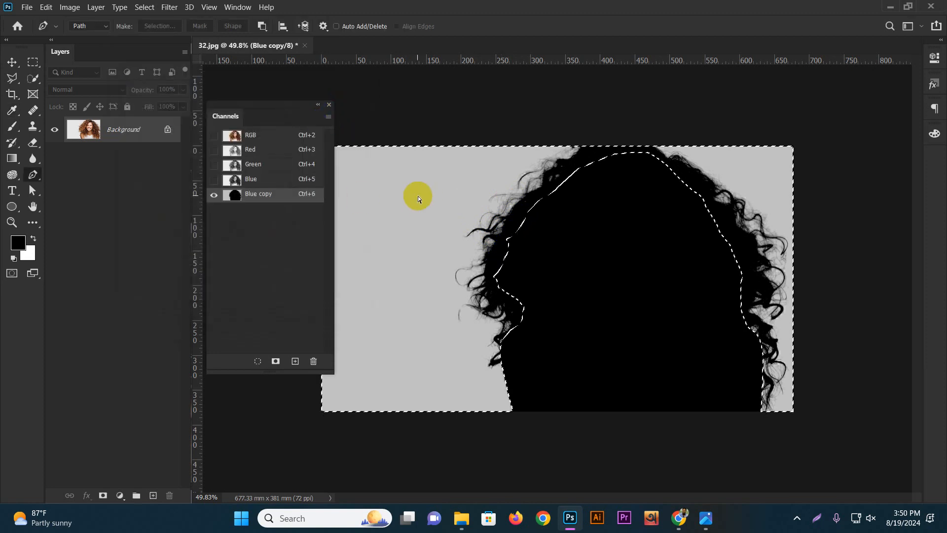
- Deselect, invert the Blue copy channel's tones, and load it as a selection over the full-colour Background layer
key("ctrl+d")
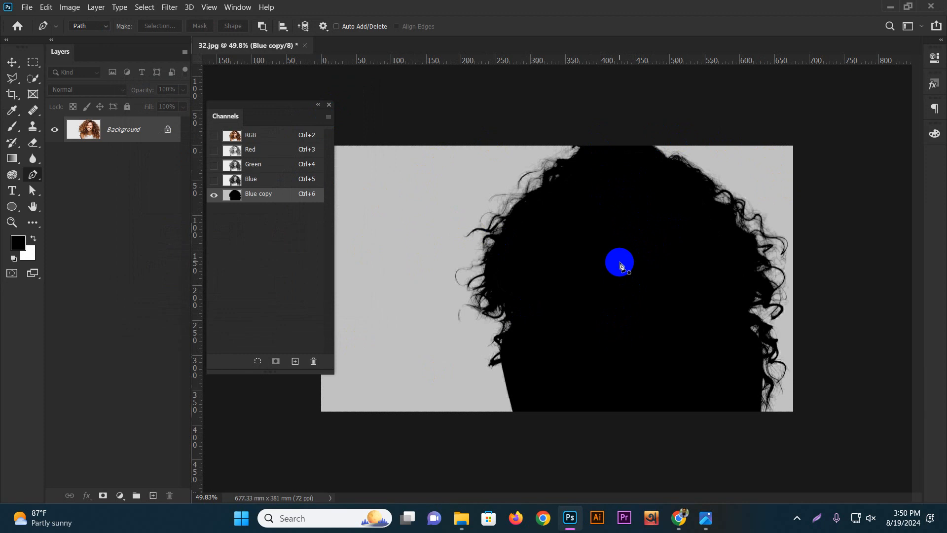
key("ctrl+i")
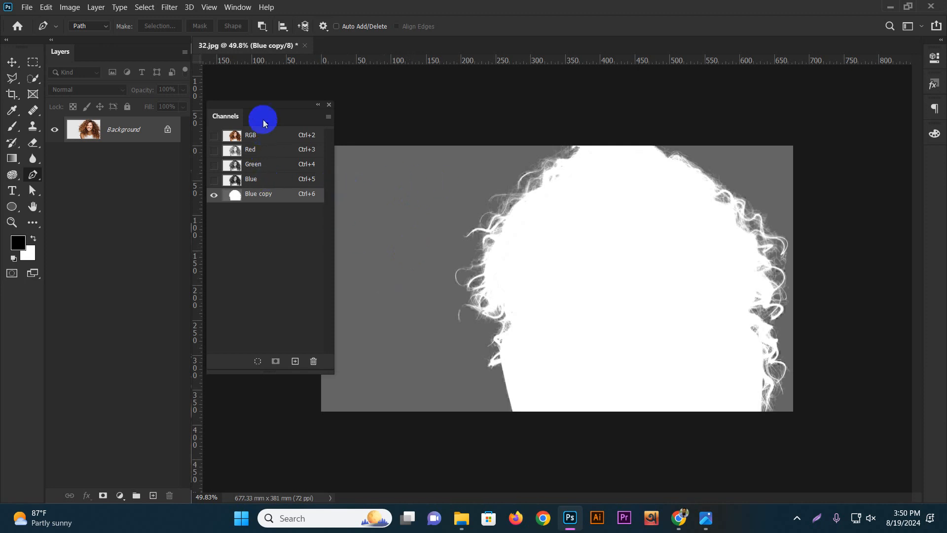
left_click_drag(255, 100, 253, 81)
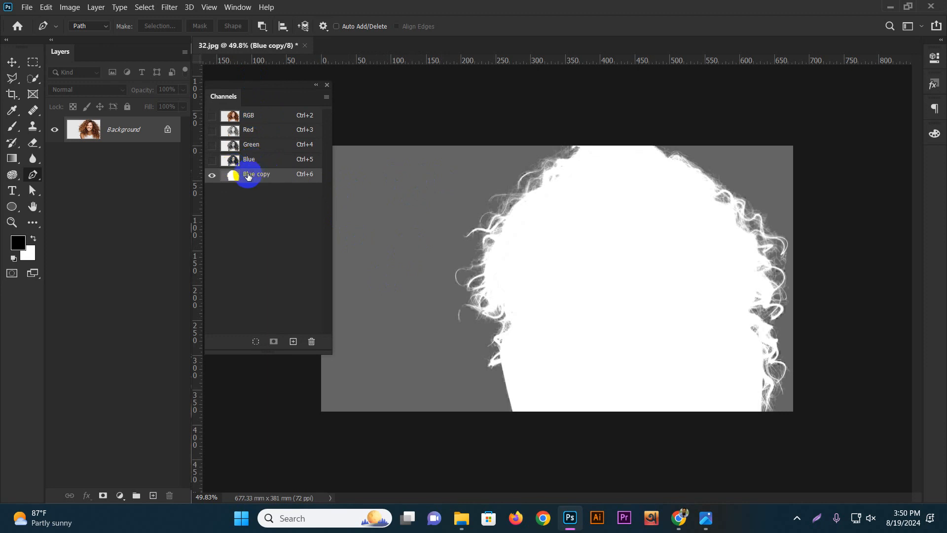
left_click(256, 342)
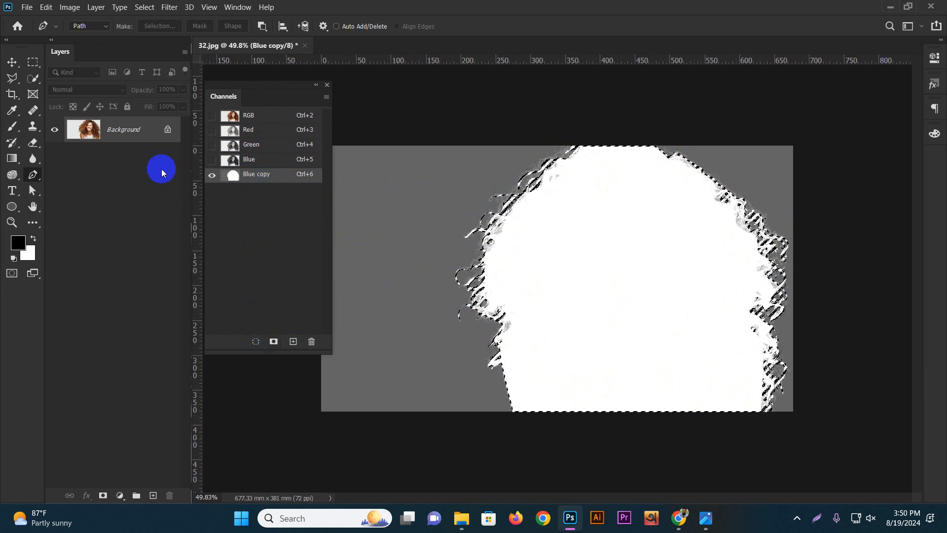
double_click(122, 130)
left_click(611, 190)
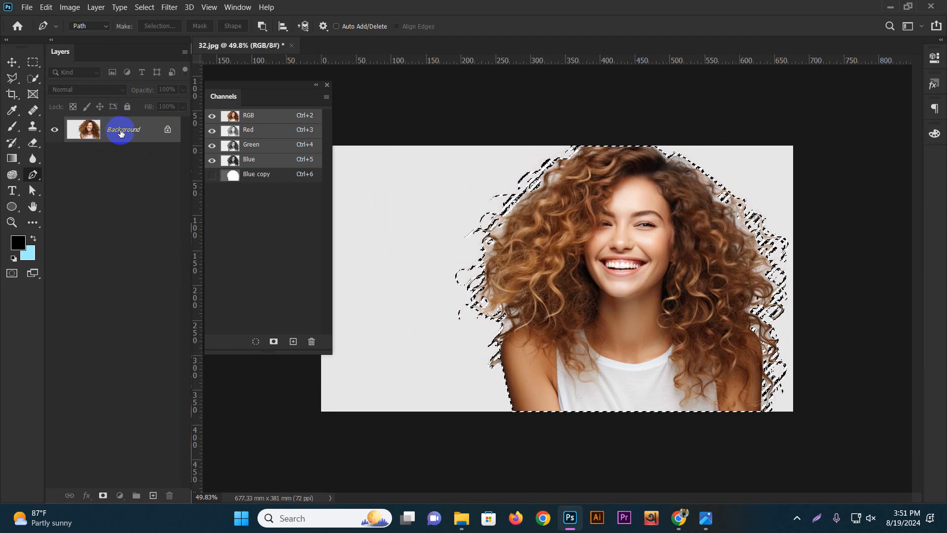
- Copy the selected curly-haired woman to a new layer and hide the Background layer
key("ctrl+j")
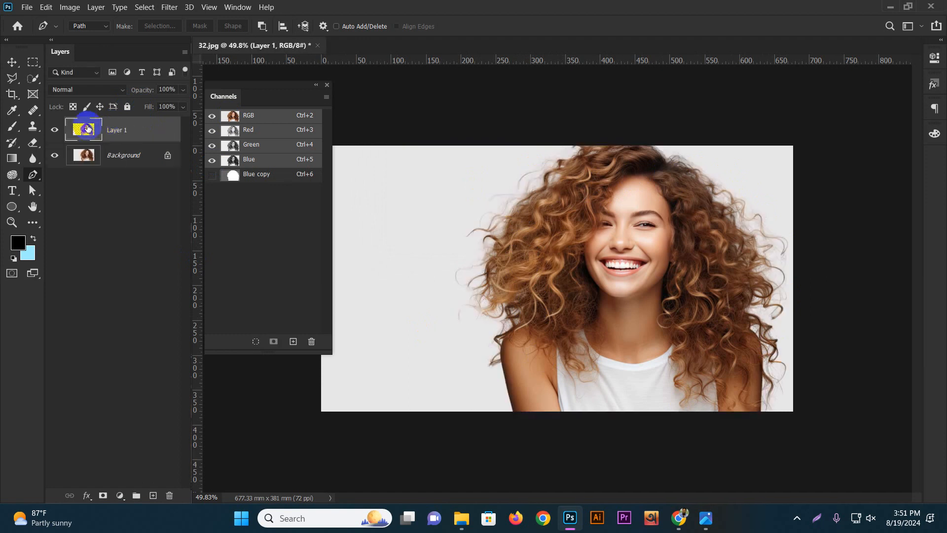
left_click(55, 154)
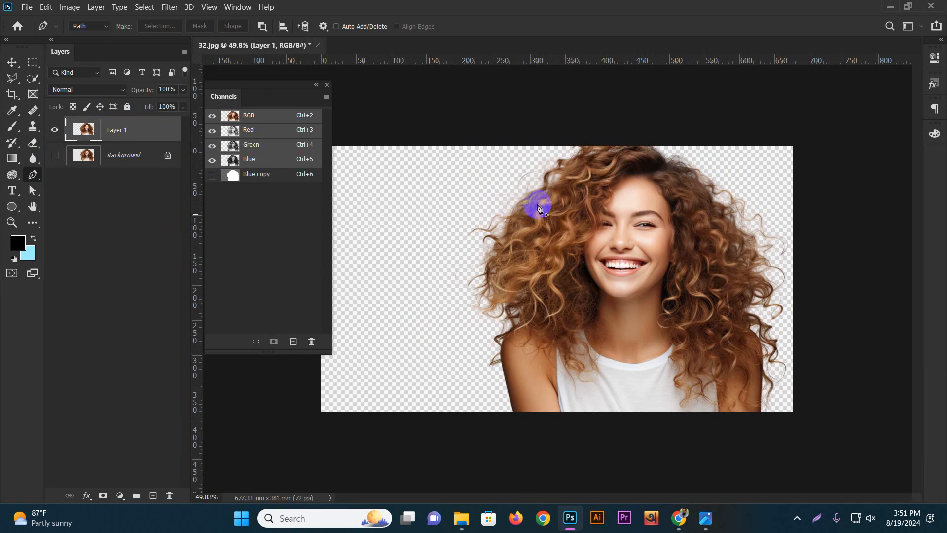
- Switch to Chrome and search Google Images for "tree"
left_click(679, 517)
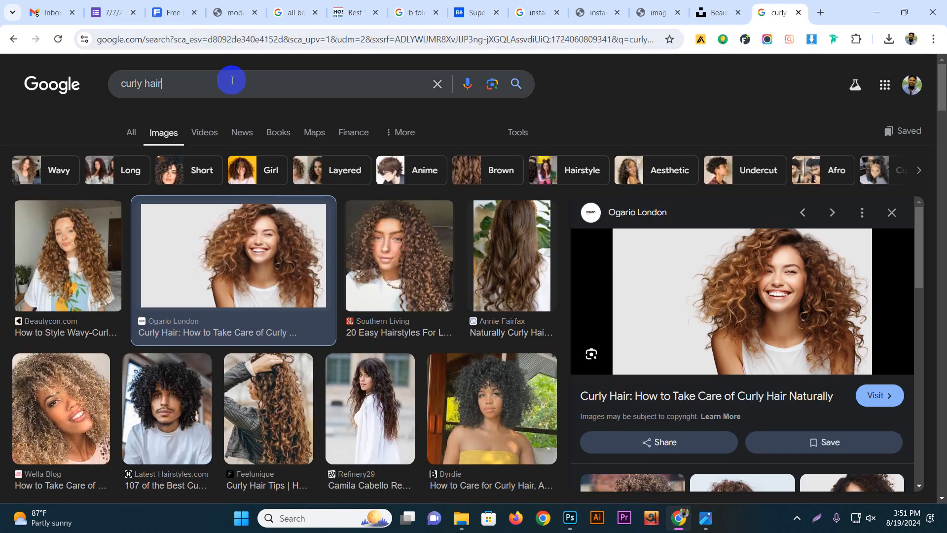
triple_click(232, 80)
type("tree")
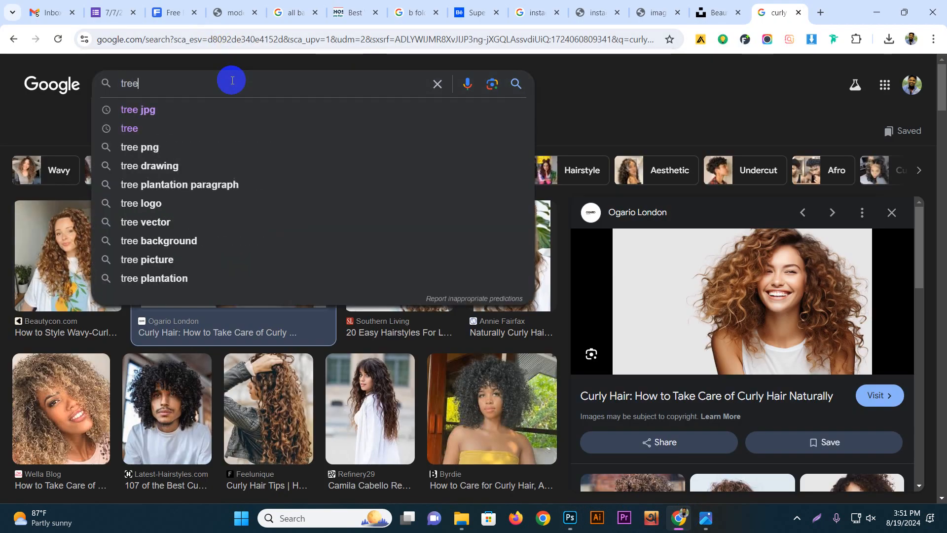
key("Return")
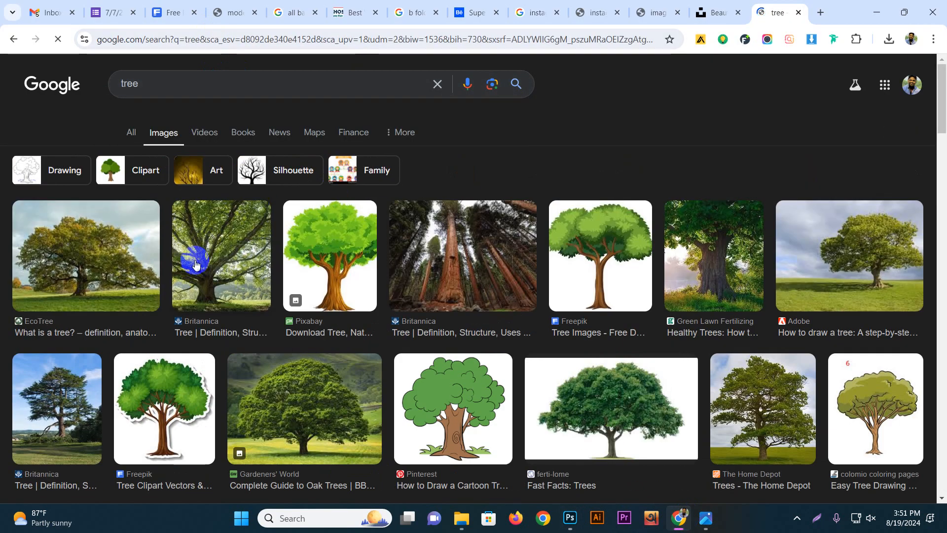
scroll(266, 292, "down", 3)
scroll(439, 294, "up", 3)
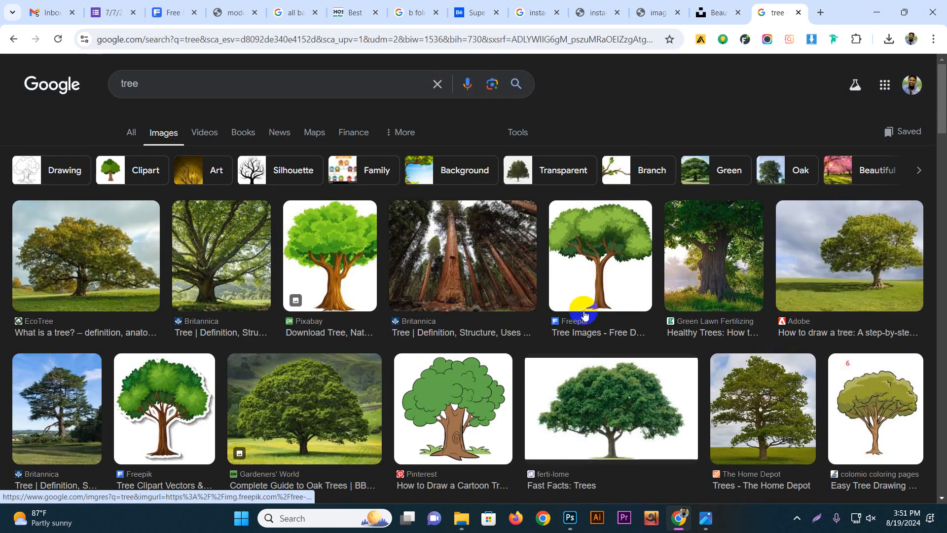
scroll(622, 292, "down", 3)
- Preview the ferti-lome tree result, pick the related Gift a Tree oak image on white, and save it as Oak-tree-1.jpg
left_click(588, 233)
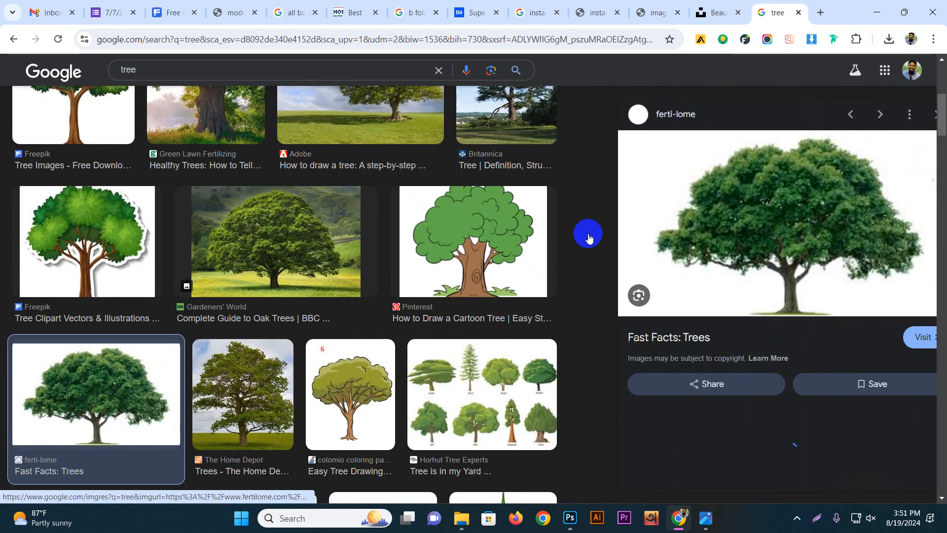
scroll(641, 266, "down", 2)
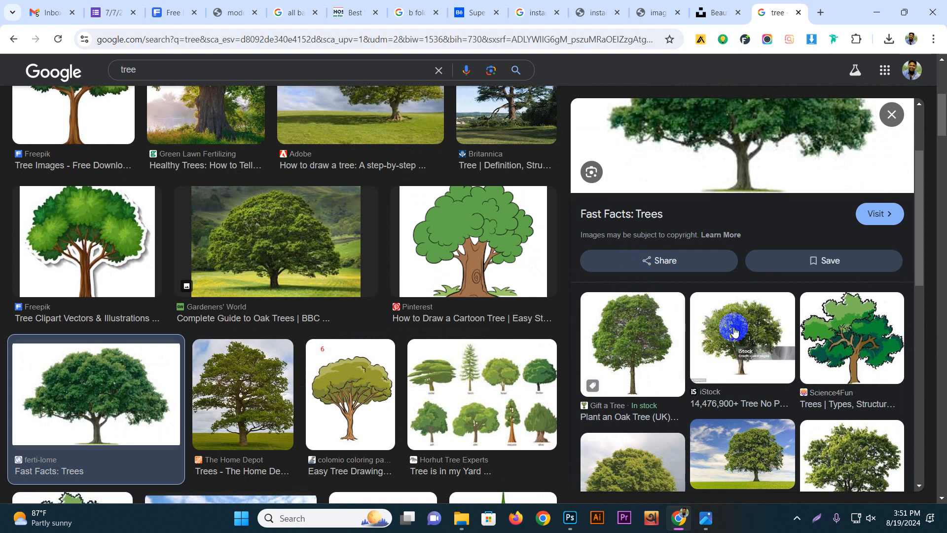
scroll(662, 340, "down", 2)
left_click(631, 229)
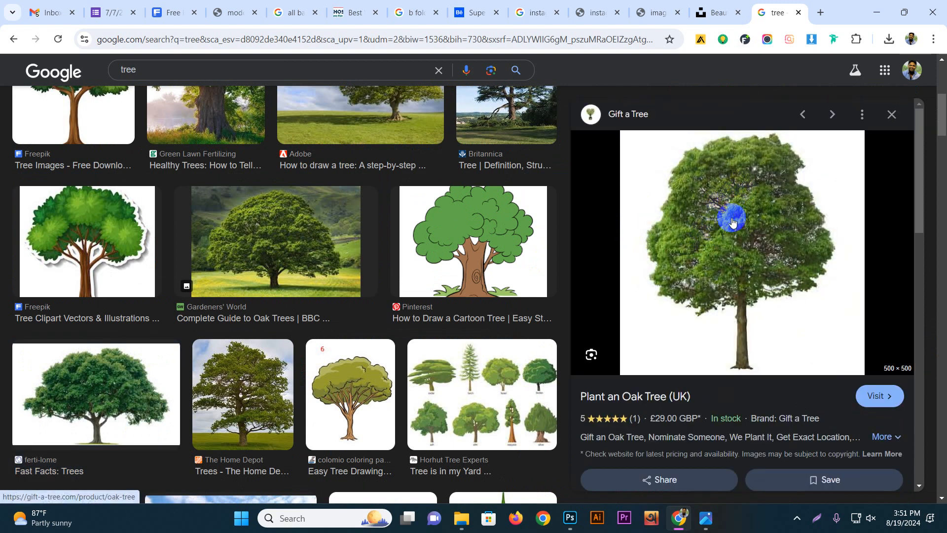
right_click(730, 203)
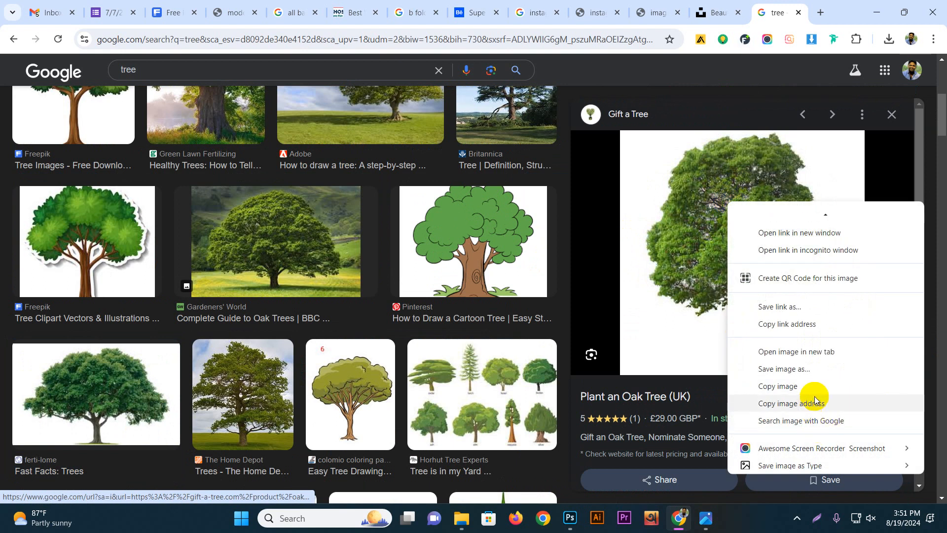
scroll(812, 393, "down", 1)
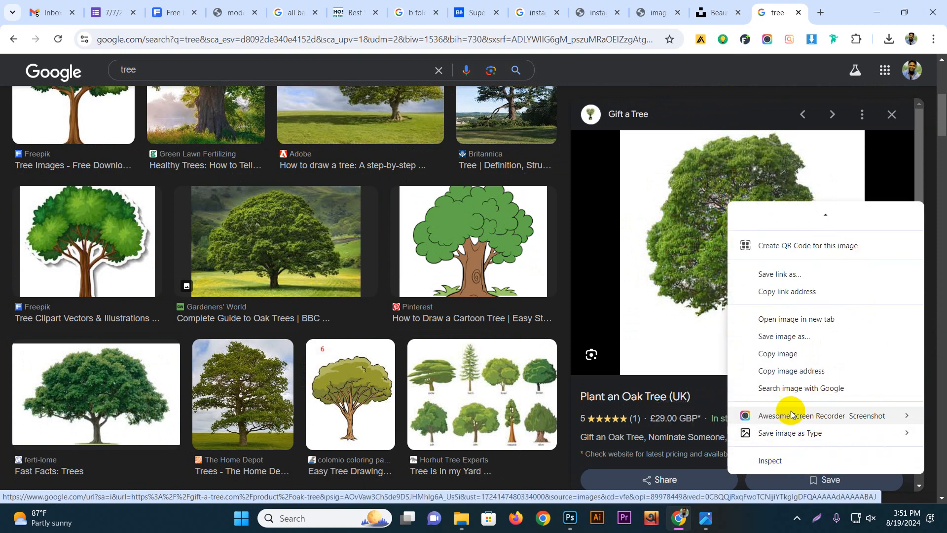
left_click(799, 354)
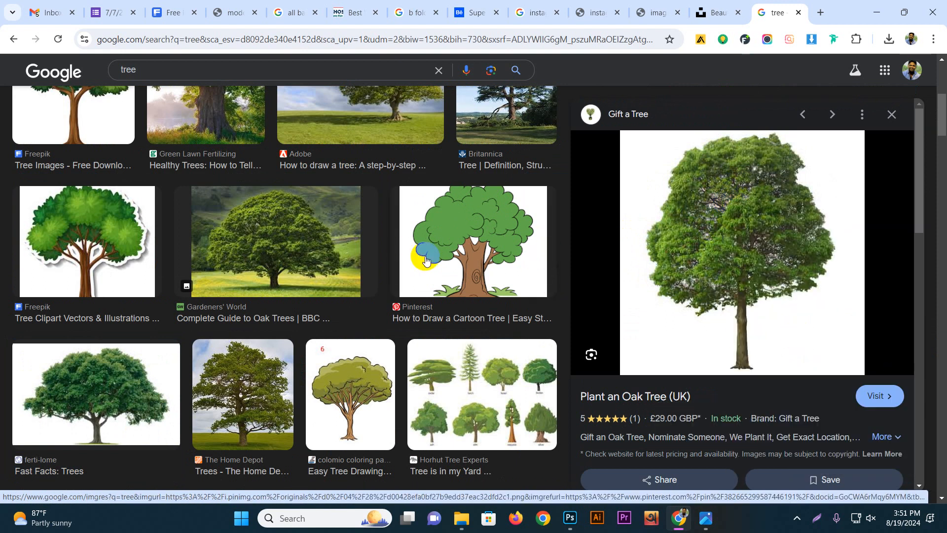
key("Escape")
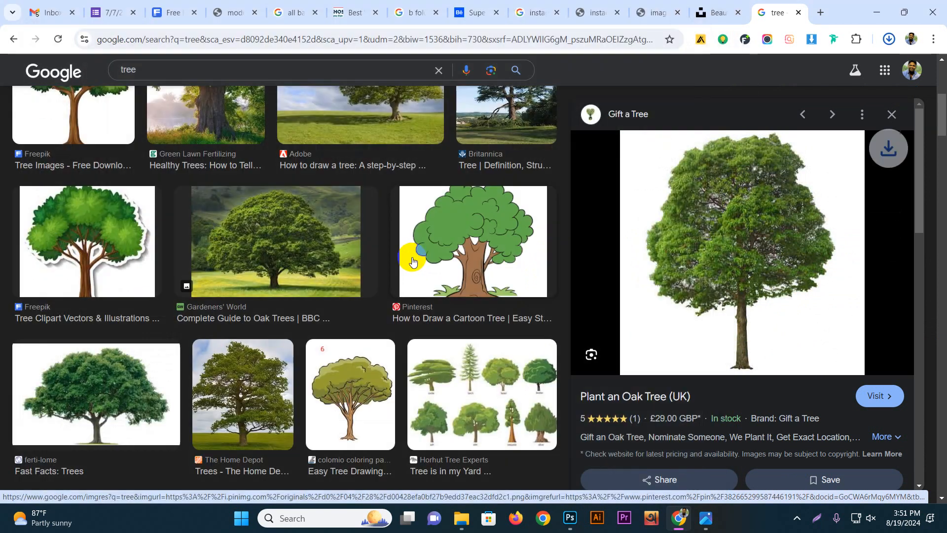
- Switch back to Photoshop and open Oak-tree-1.jpg from the Downloads folder
key("alt+Tab")
key("ctrl+o")
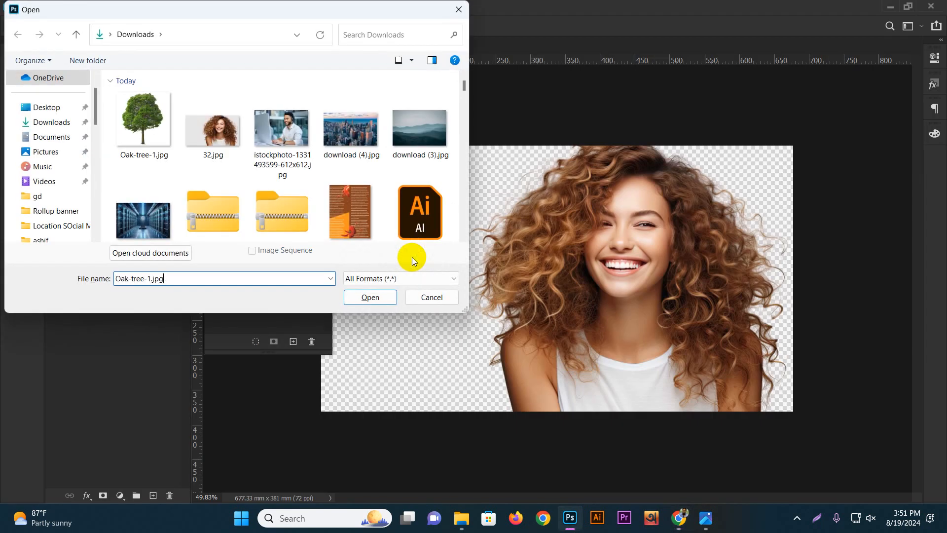
key("Return")
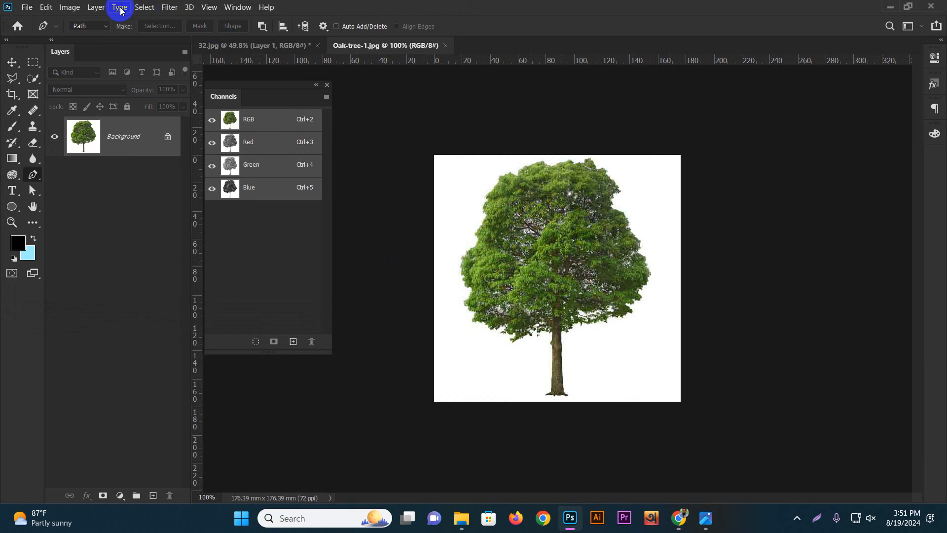
- Select the white background around the tree with Color Range, sampling the white and setting Fuzziness to 133
left_click(142, 10)
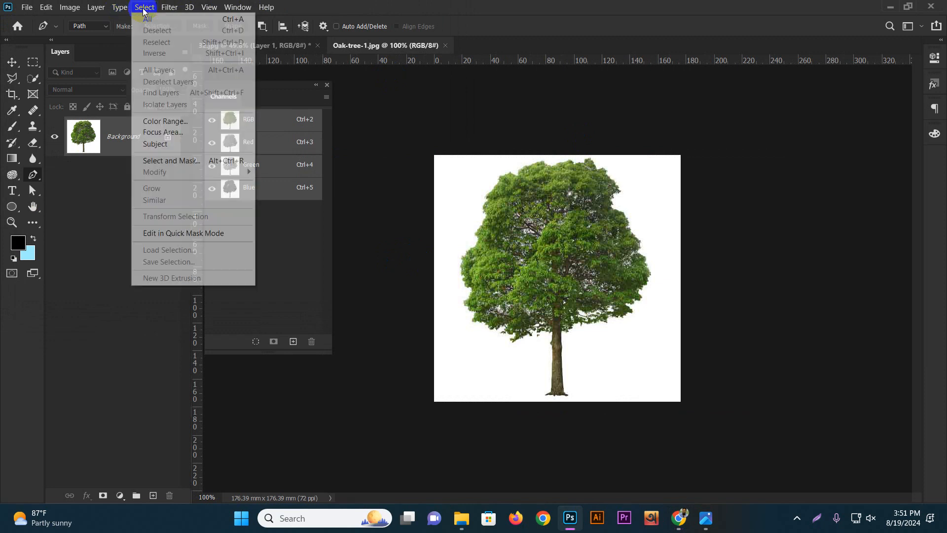
left_click(166, 123)
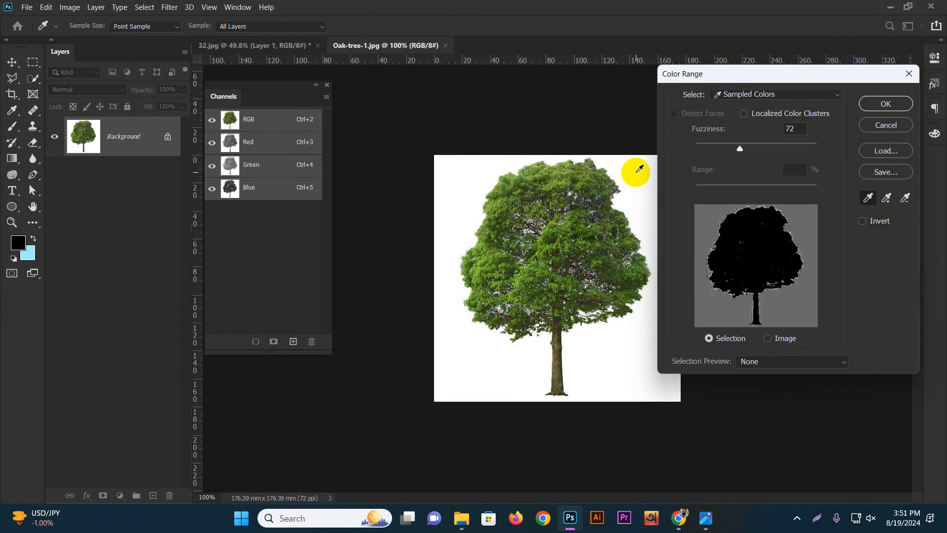
left_click(639, 169)
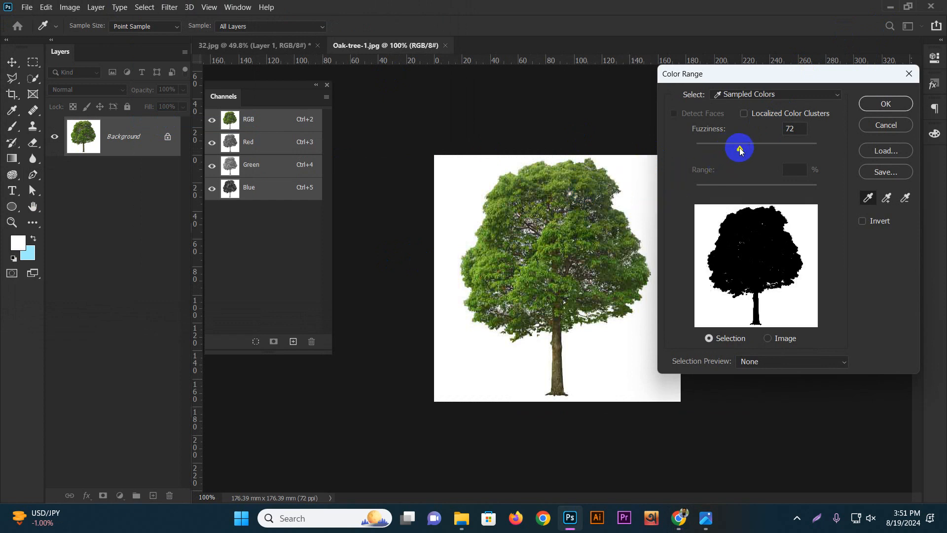
left_click_drag(745, 150, 763, 150)
left_click(765, 222)
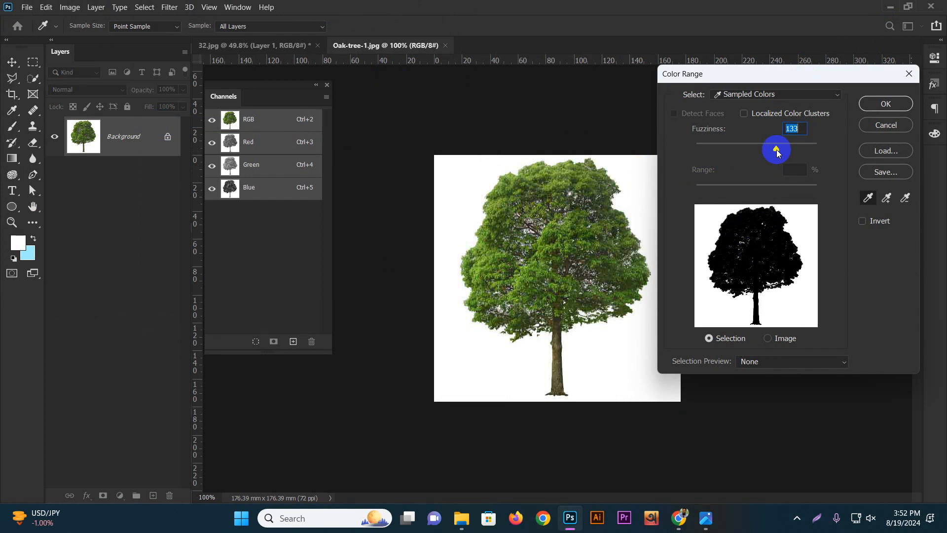
left_click(869, 109)
key("p")
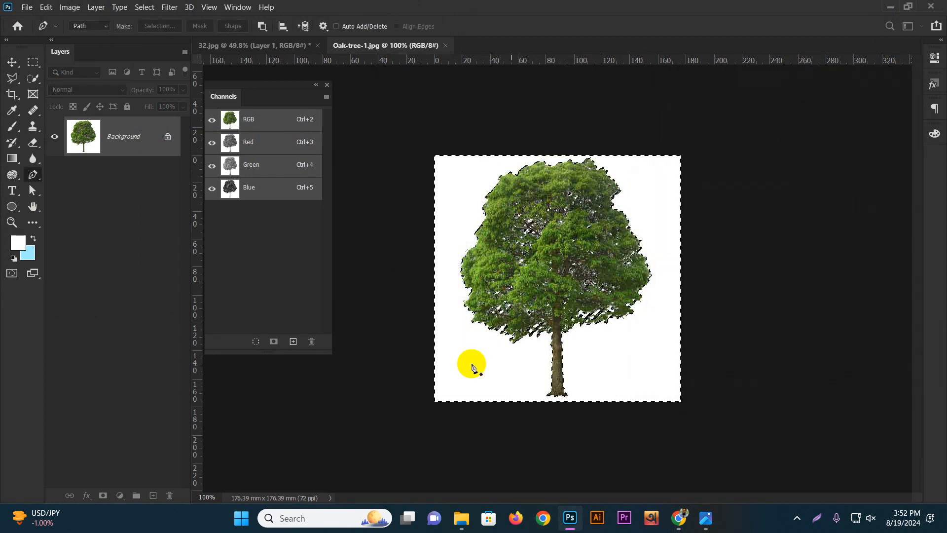
- Invert the selection to cover the tree, copy it to a new layer, and hide the Background layer
scroll(551, 217, "up", 5)
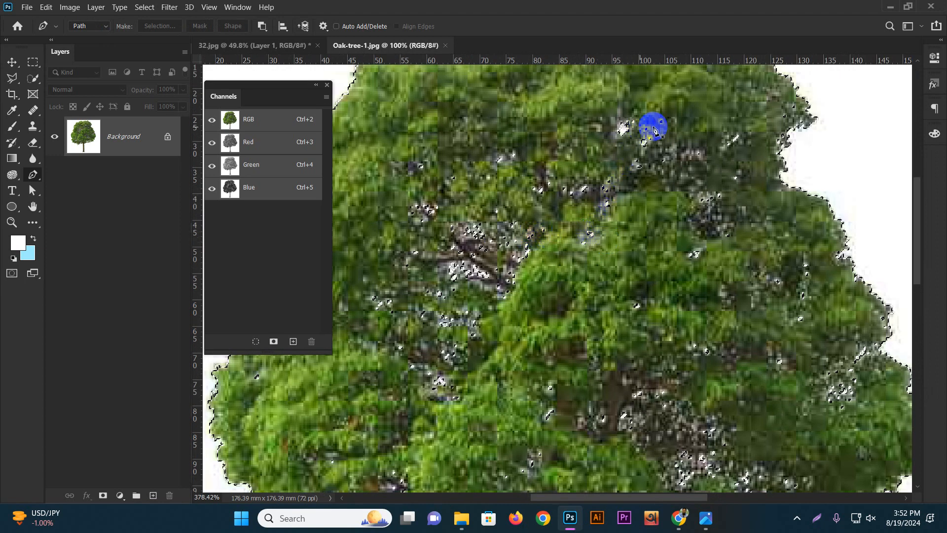
scroll(624, 184, "down", 8)
scroll(623, 184, "up", 6)
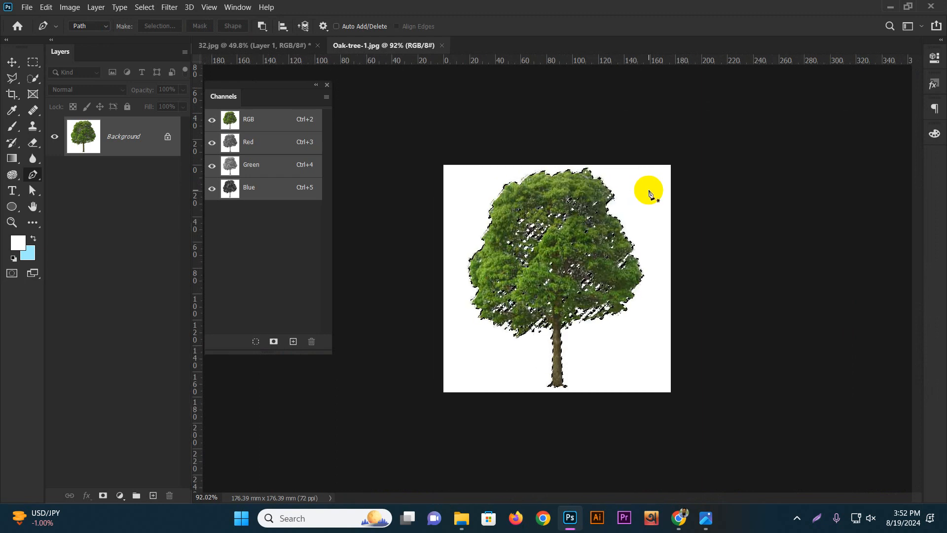
key("ctrl+j")
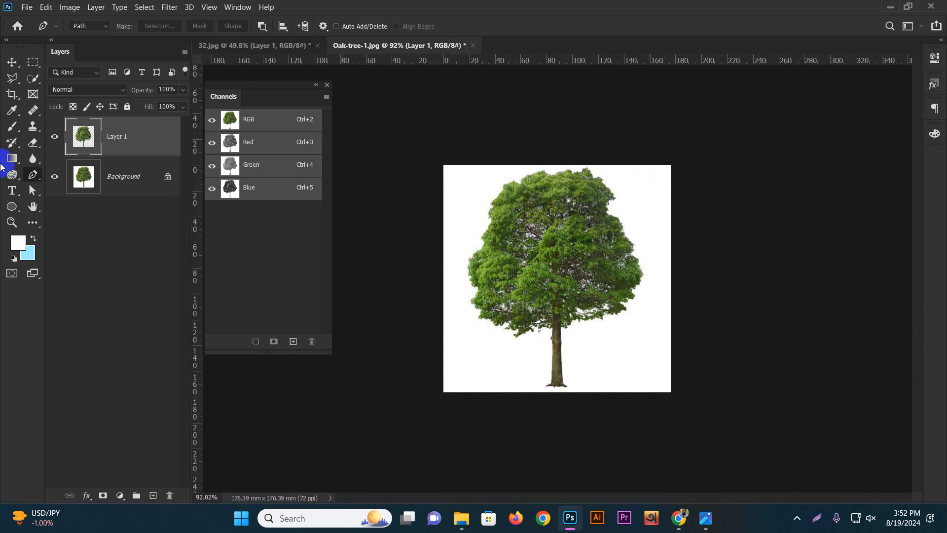
left_click(54, 176)
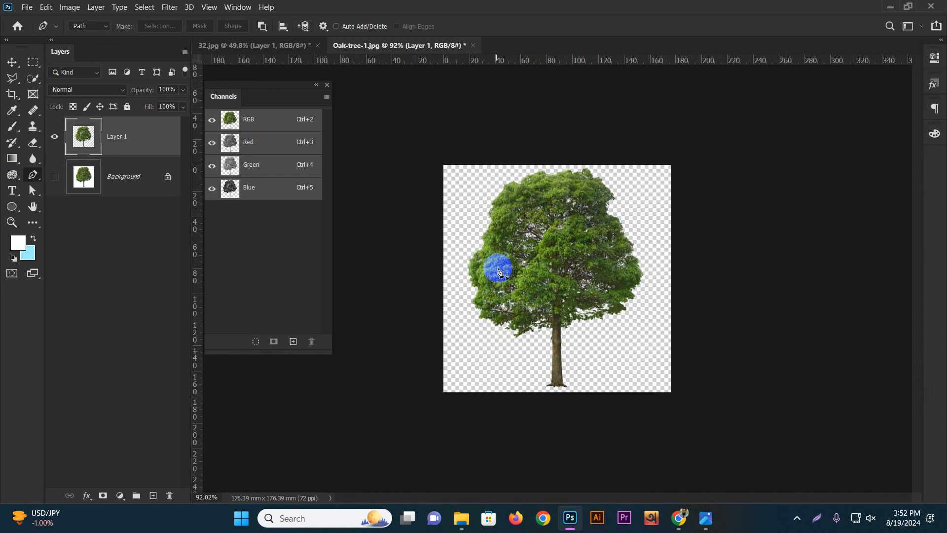
scroll(575, 232, "up", 6)
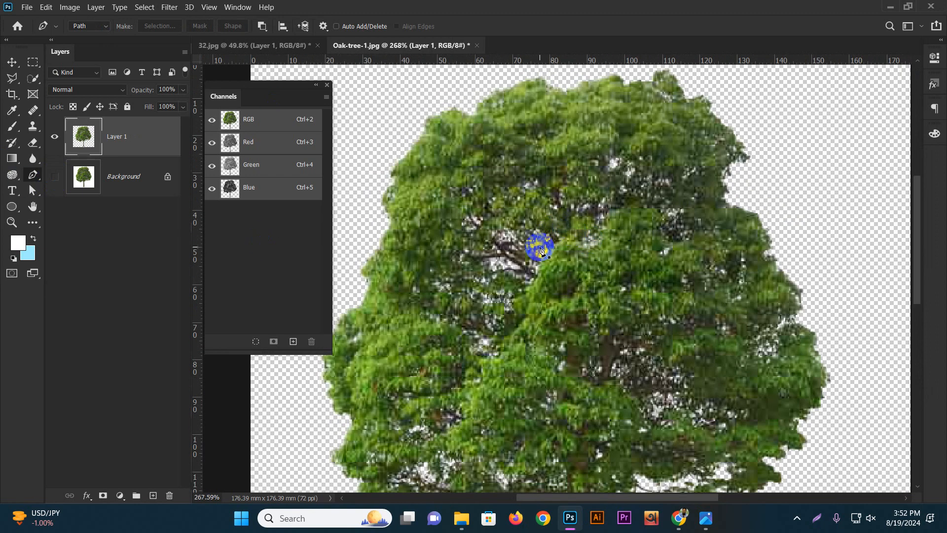
scroll(577, 242, "down", 5)
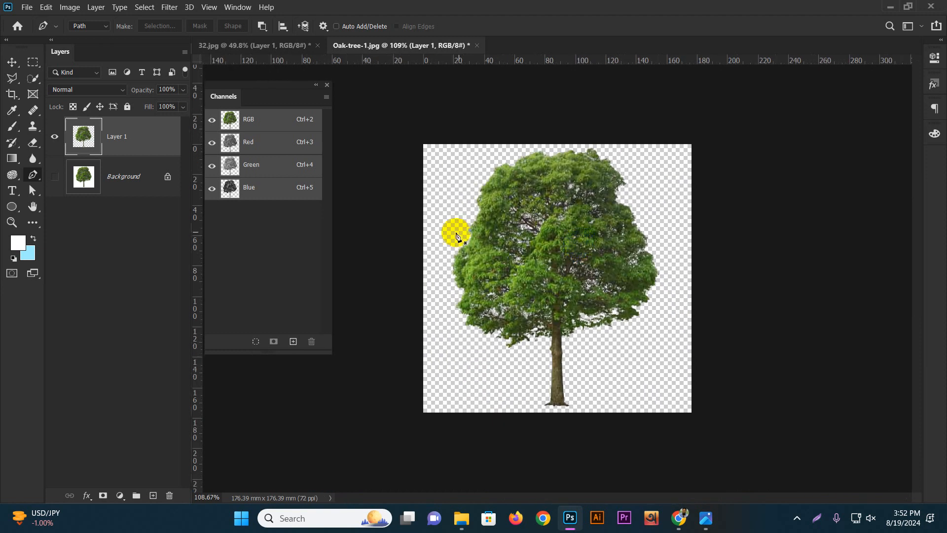
- Close Oak-tree-1.jpg and 32.jpg without saving the changes
key("ctrl+w")
left_click(481, 200)
key("ctrl+w")
left_click(476, 202)
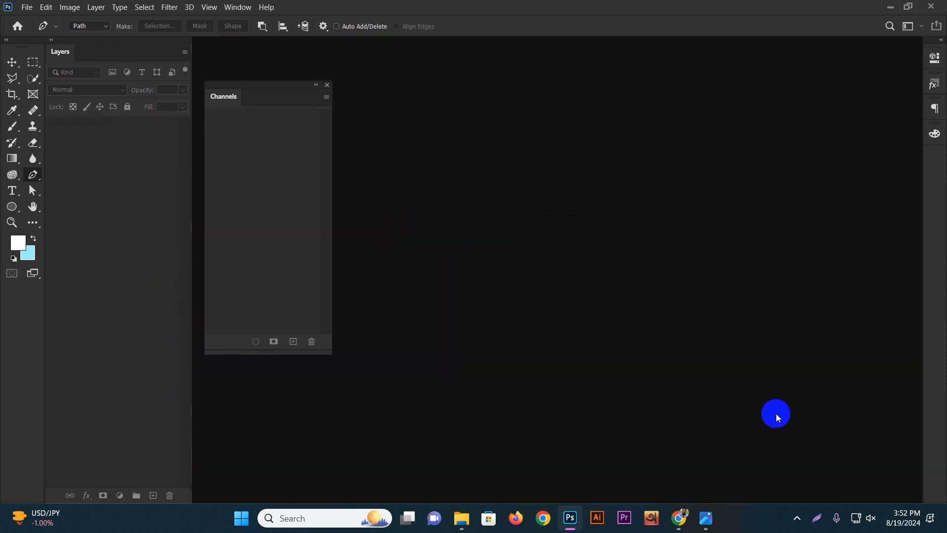
- Switch to Chrome and close the tree image search tab and the "Beautiful" image tab beside it
left_click(682, 511)
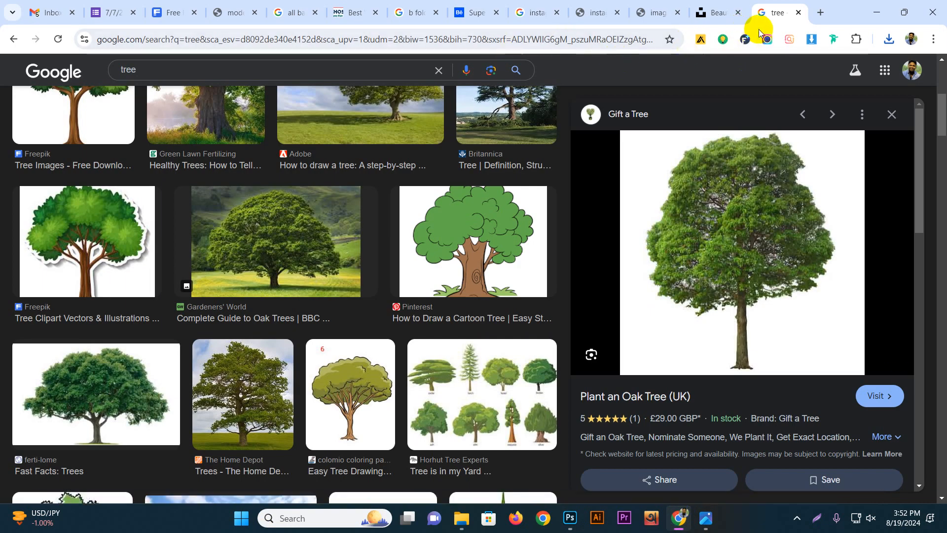
key("ctrl+w")
key("ctrl+w")
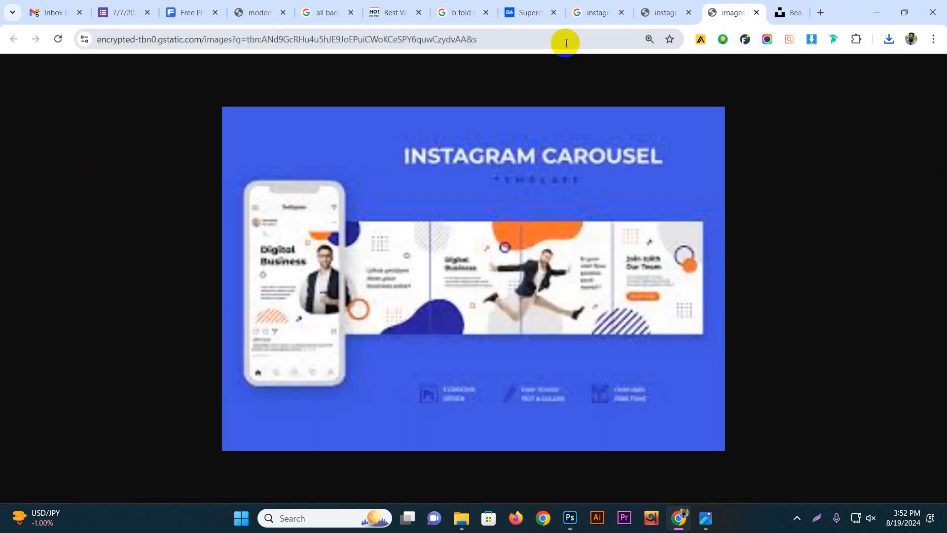
- Link the 7/7/2024 form's responses to a new spreadsheet named "7/7/2024 (Responses)" and open that spreadsheet
left_click(119, 12)
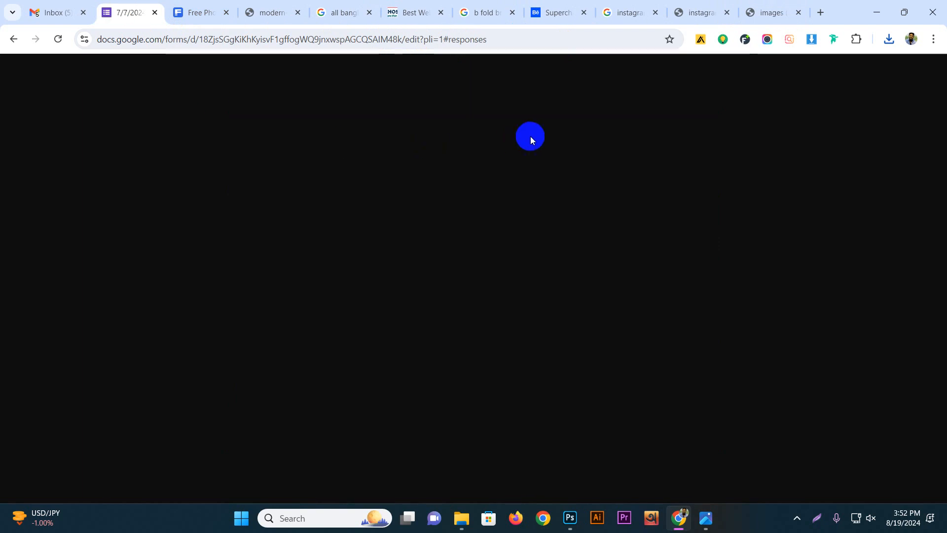
left_click(625, 152)
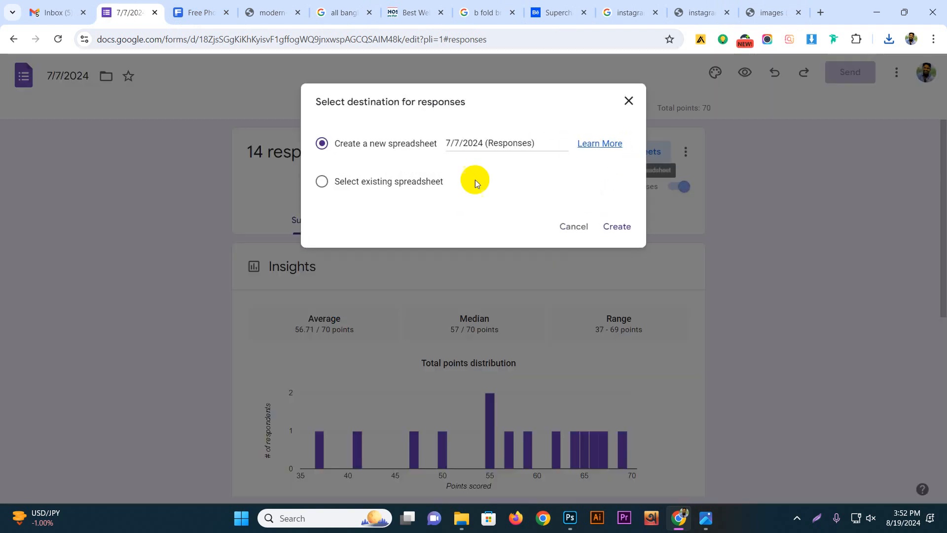
left_click(615, 228)
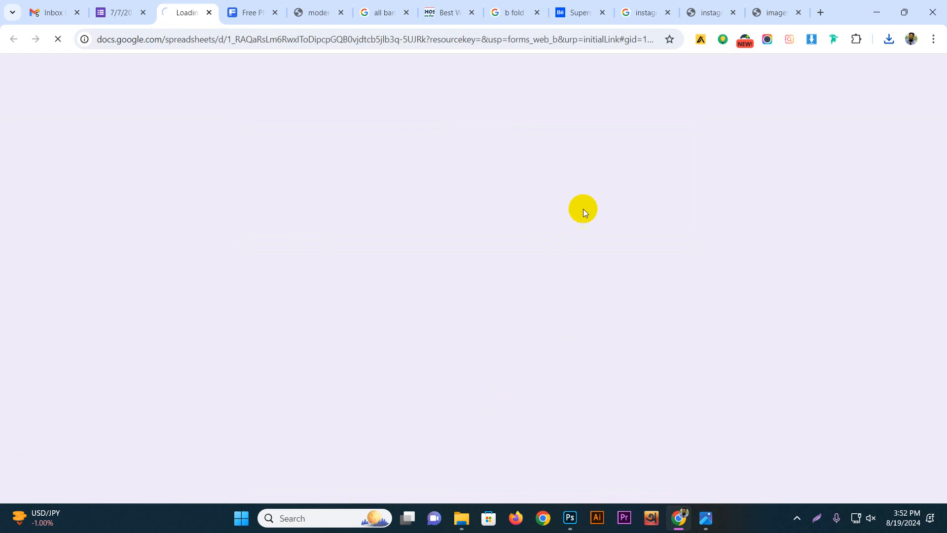
left_click(117, 11)
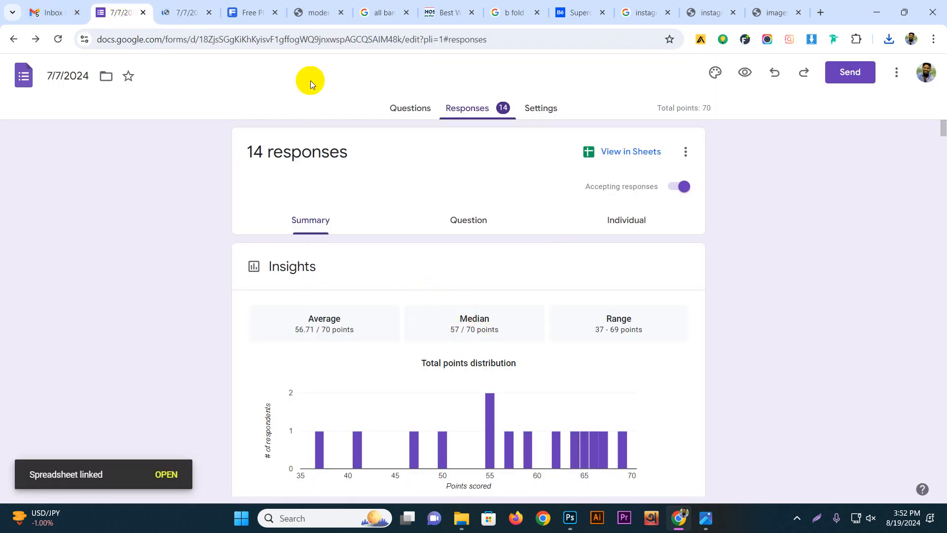
left_click(189, 11)
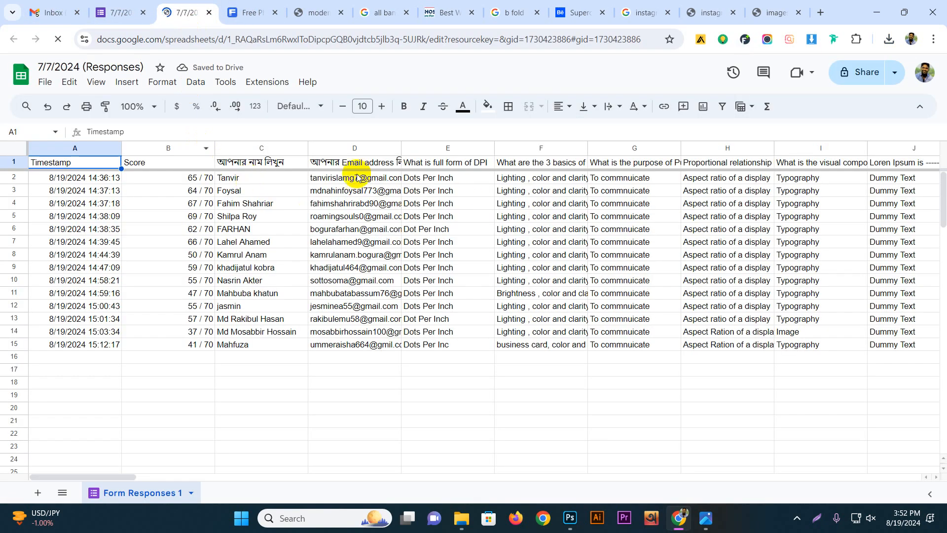
- Sort the response sheet by the Score column in descending order
left_click(170, 148)
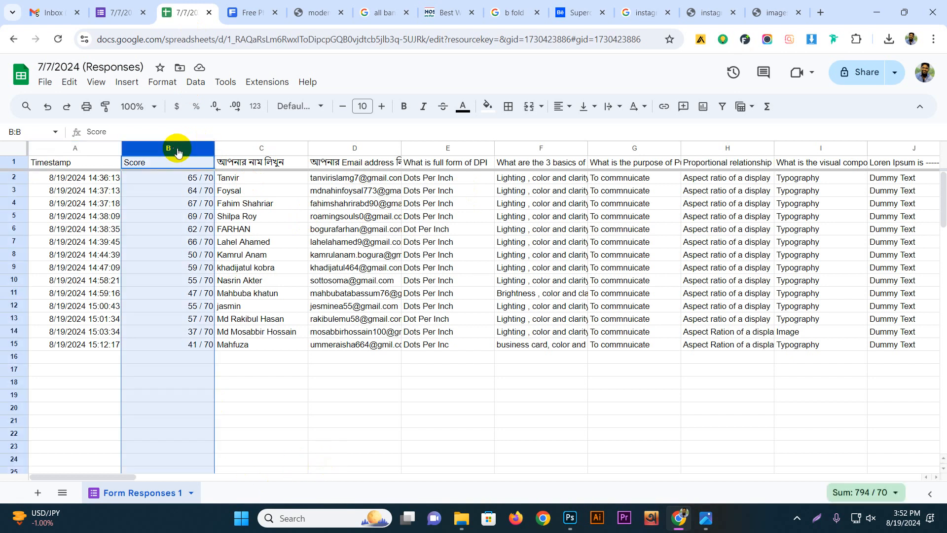
right_click(177, 148)
left_click(255, 389)
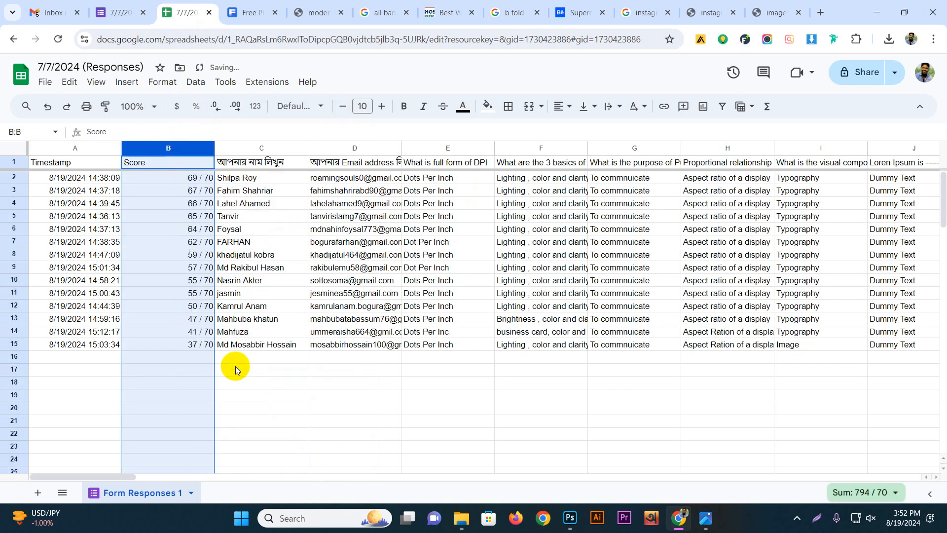
- Select the scores and names of the three top-ranked respondents, cells B2:C4
left_click(190, 181)
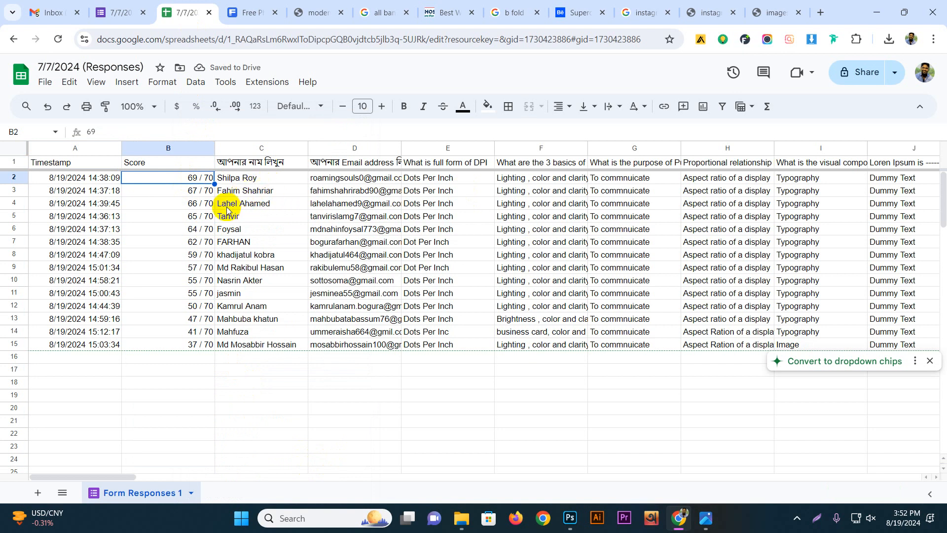
left_click_drag(254, 210, 197, 180)
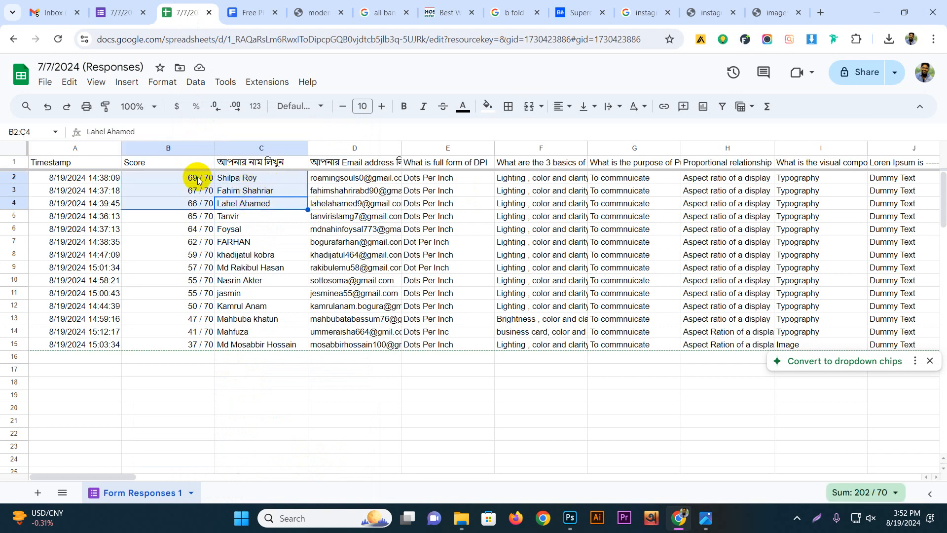